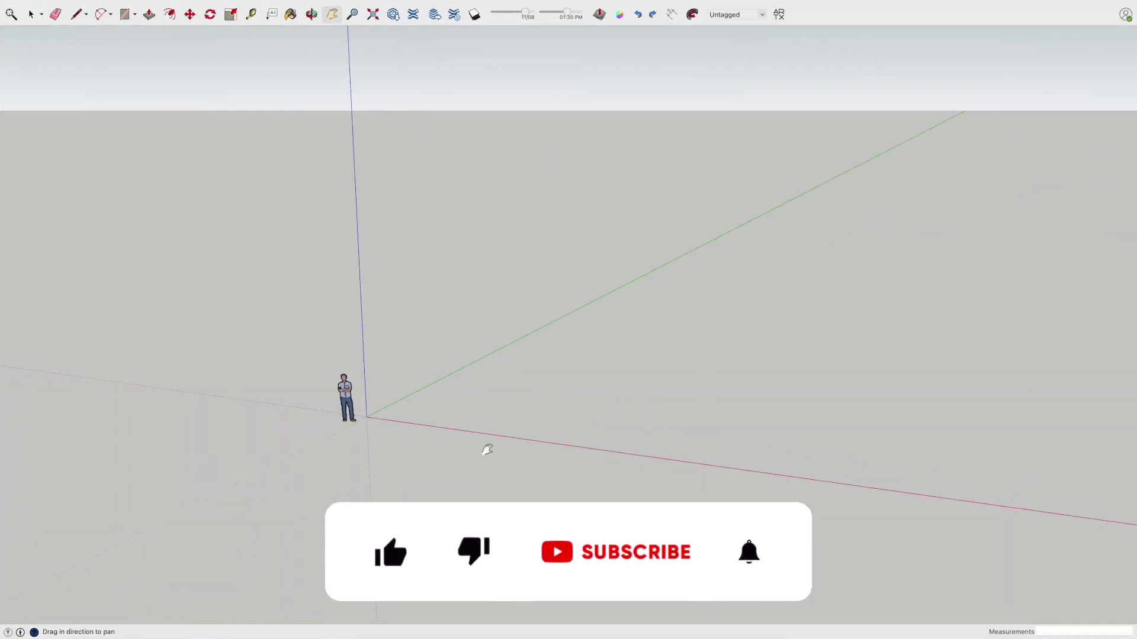
- Start a floor rectangle at the axes origin of the empty model
key("r")
left_click(366, 417)
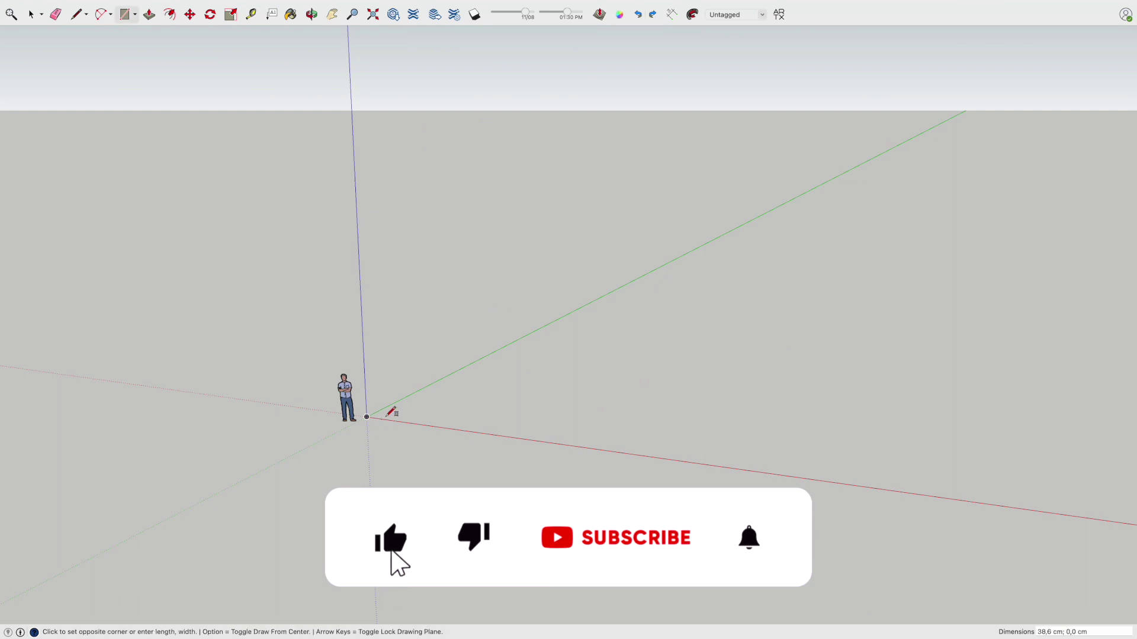
- Make the floor an 800 by 800 square and view it from above
type("800;800")
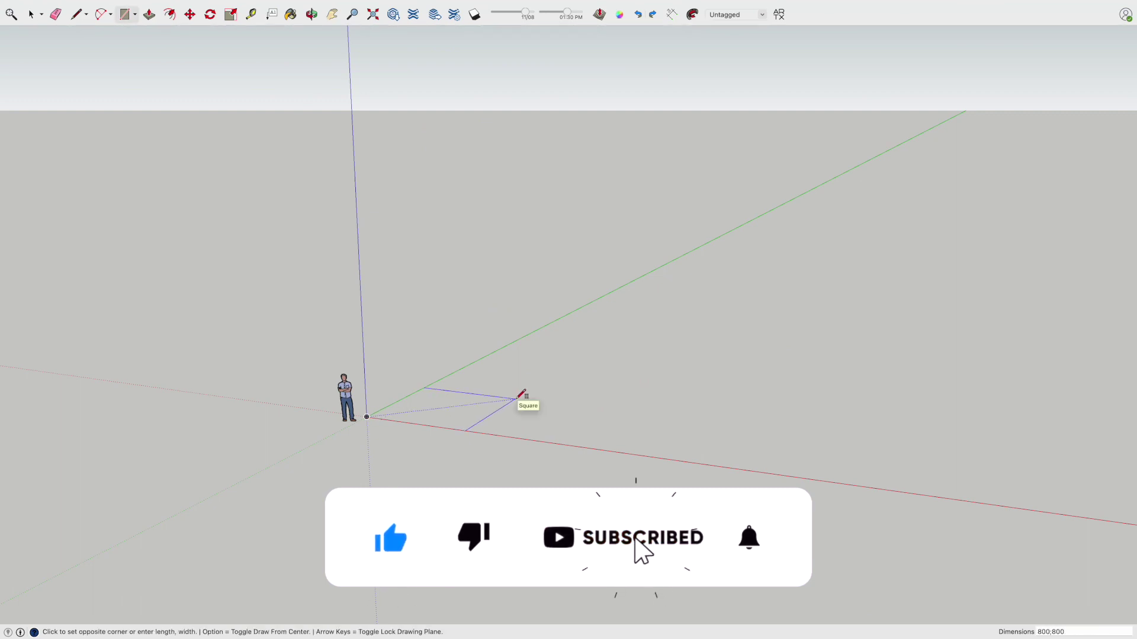
key("Return")
middle_click_drag(538, 388, 477, 471)
key("space")
double_click(546, 407)
left_click(561, 432)
scroll(553, 373, "up", 3)
middle_click_drag(553, 373, 551, 490, "shift")
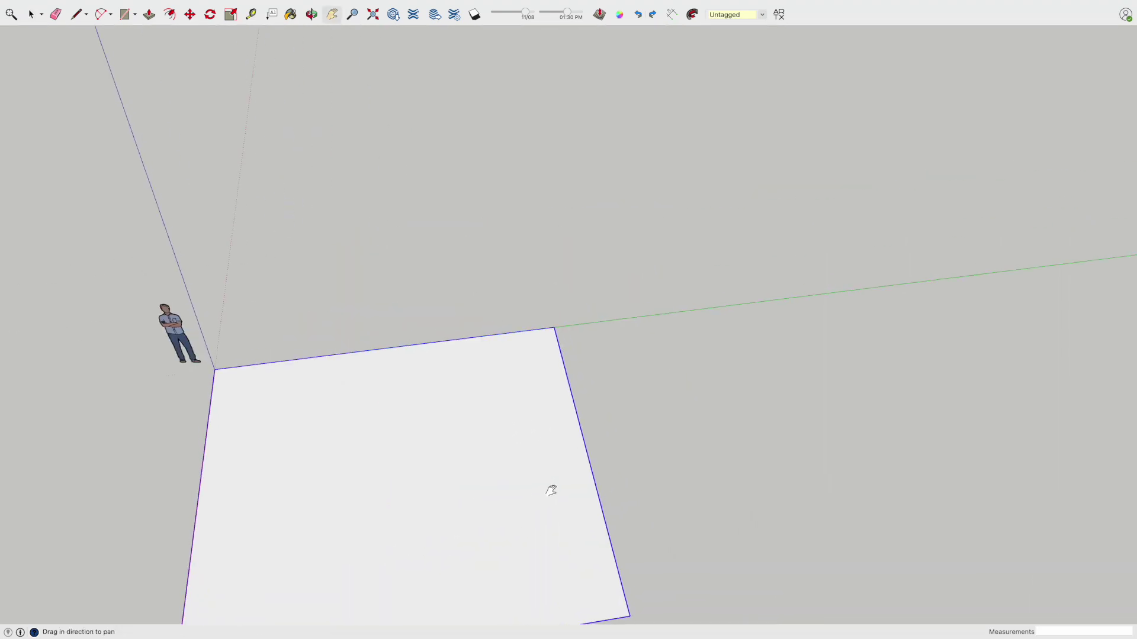
- Draw the back wall face rising from the floor's back edge
key("l")
left_click(214, 369)
left_click(554, 327)
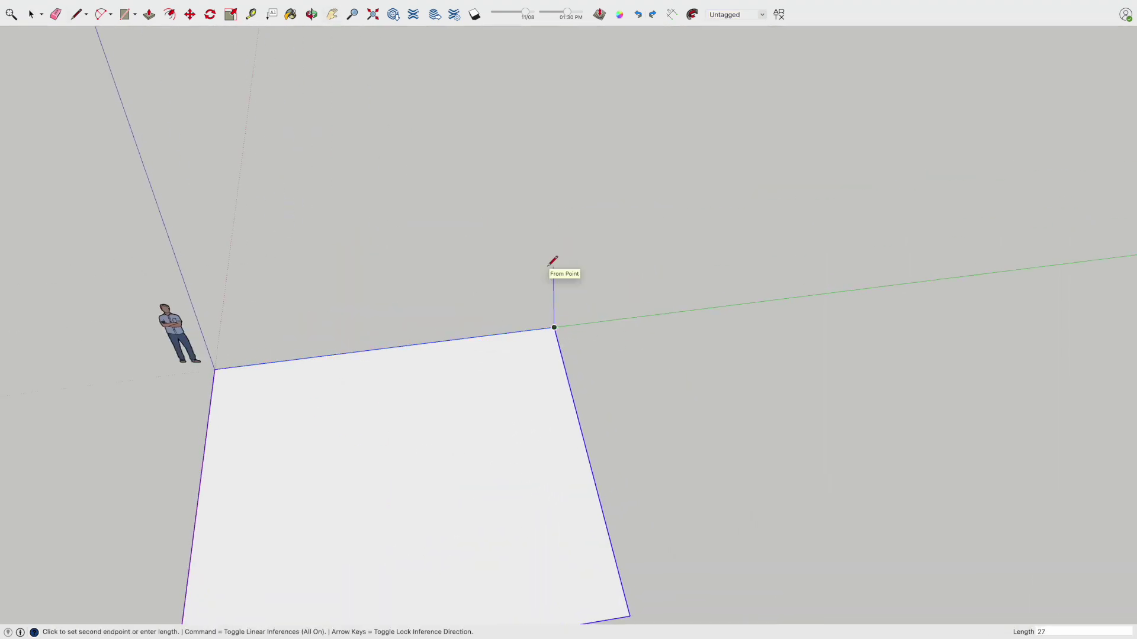
left_click(553, 238)
left_click(183, 279)
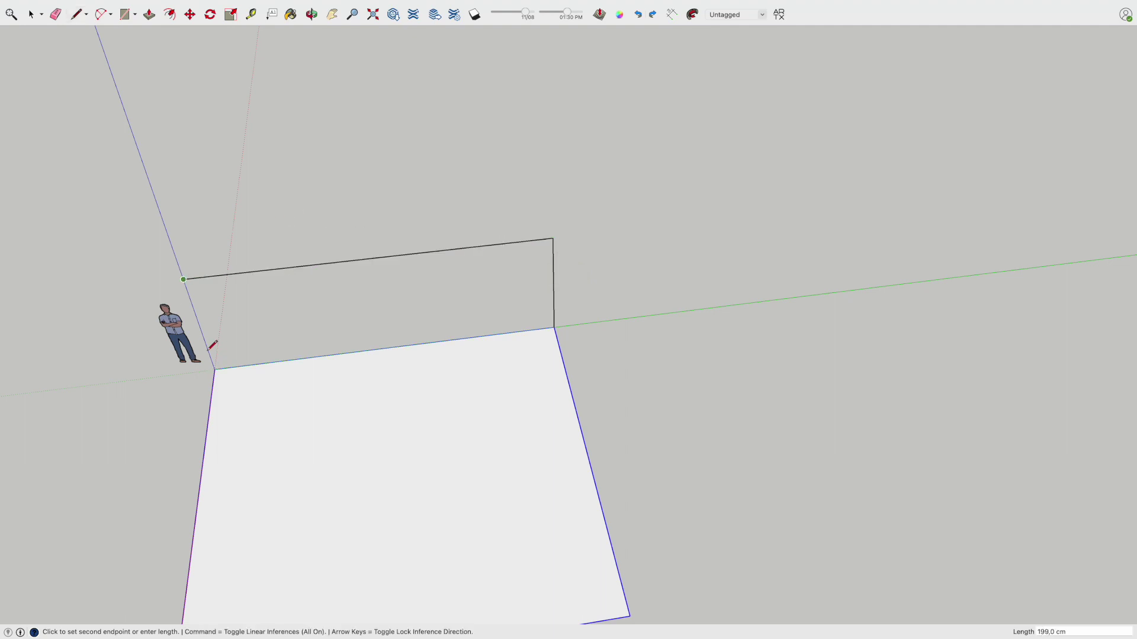
left_click(214, 370)
key("space")
mouse_move(301, 320)
middle_mouse_down()
mouse_move(497, 248)
mouse_move(312, 333)
mouse_move(602, 348)
mouse_move(401, 315)
middle_mouse_up()
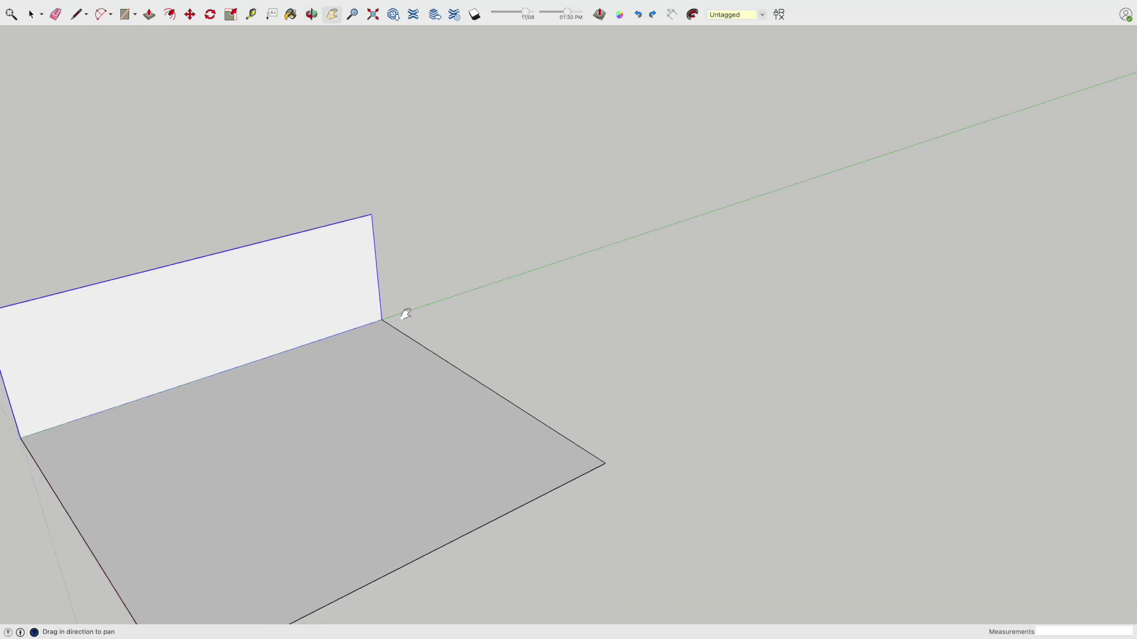
- Draw the side wall face from the back wall's corner and orbit to check the room
key("l")
left_click(382, 320)
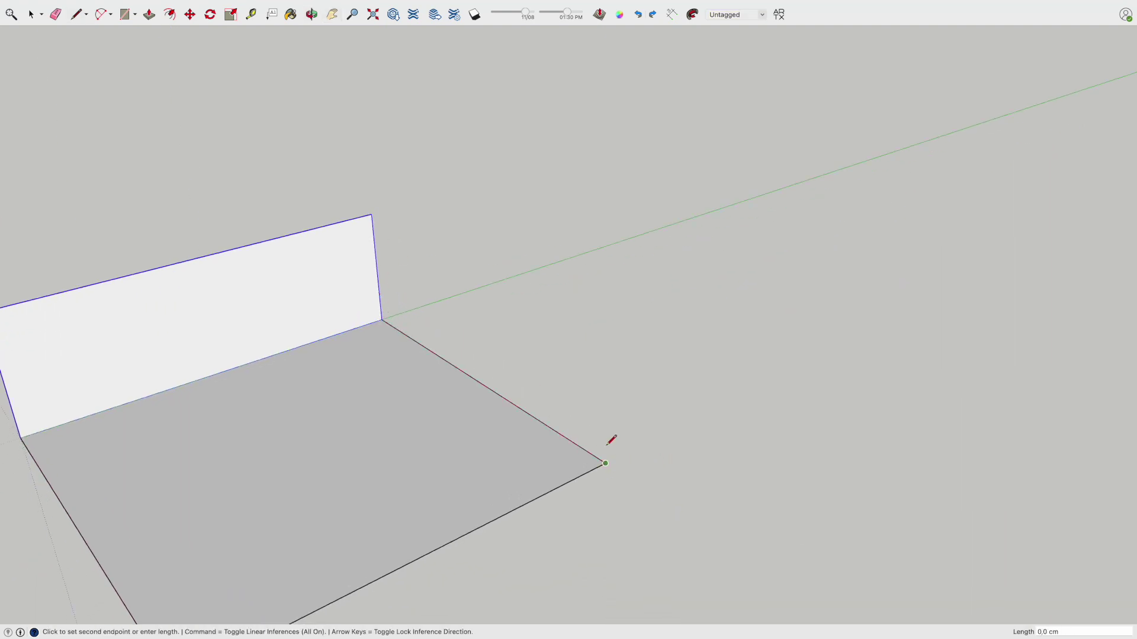
left_click(608, 333)
left_click(371, 215)
left_click(382, 321)
key("space")
left_click(443, 298)
mouse_move(434, 294)
middle_mouse_down()
mouse_move(512, 310)
mouse_move(490, 300)
mouse_move(489, 314)
middle_mouse_up()
mouse_move(505, 347)
left_mouse_down()
mouse_move(497, 325)
mouse_move(474, 371)
mouse_move(603, 329)
left_mouse_up()
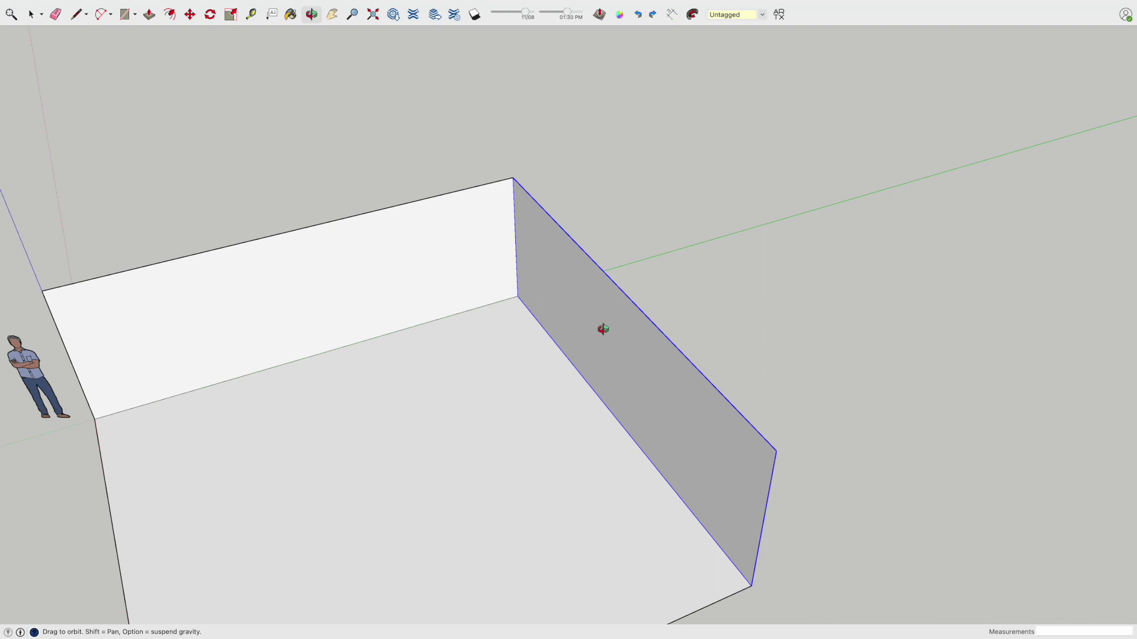
mouse_move(536, 354)
left_mouse_down()
mouse_move(477, 330)
mouse_move(502, 261)
mouse_move(555, 239)
left_mouse_up()
scroll(555, 240, "up", 5)
key("l")
scroll(533, 370, "down", 3)
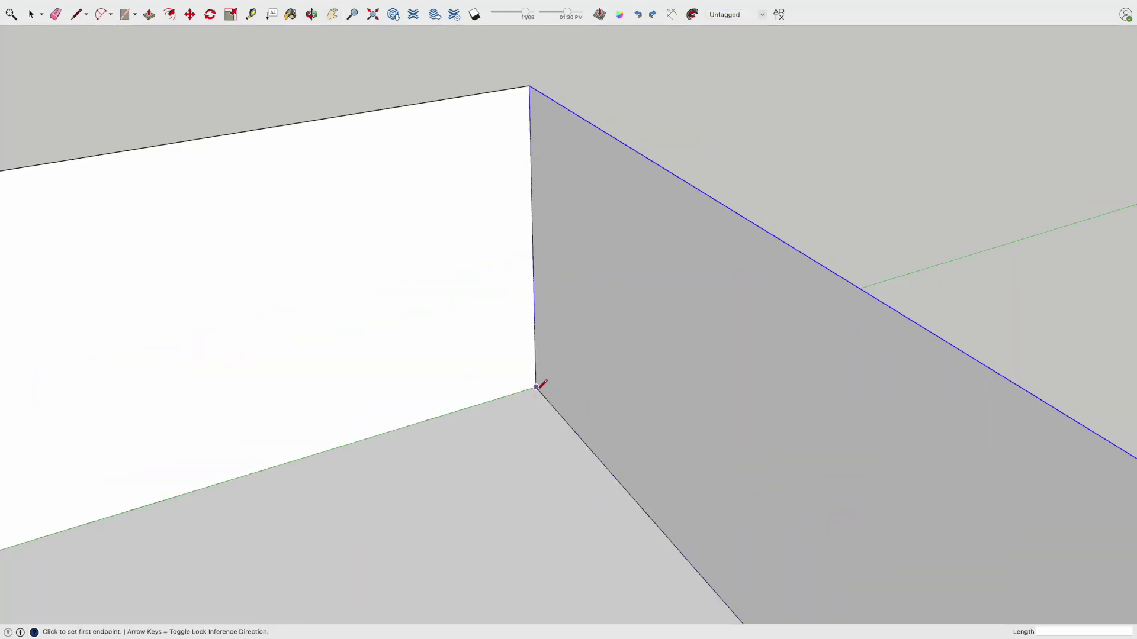
- Draw a small beam profile rectangle at the top of the wall corner
left_click(536, 387)
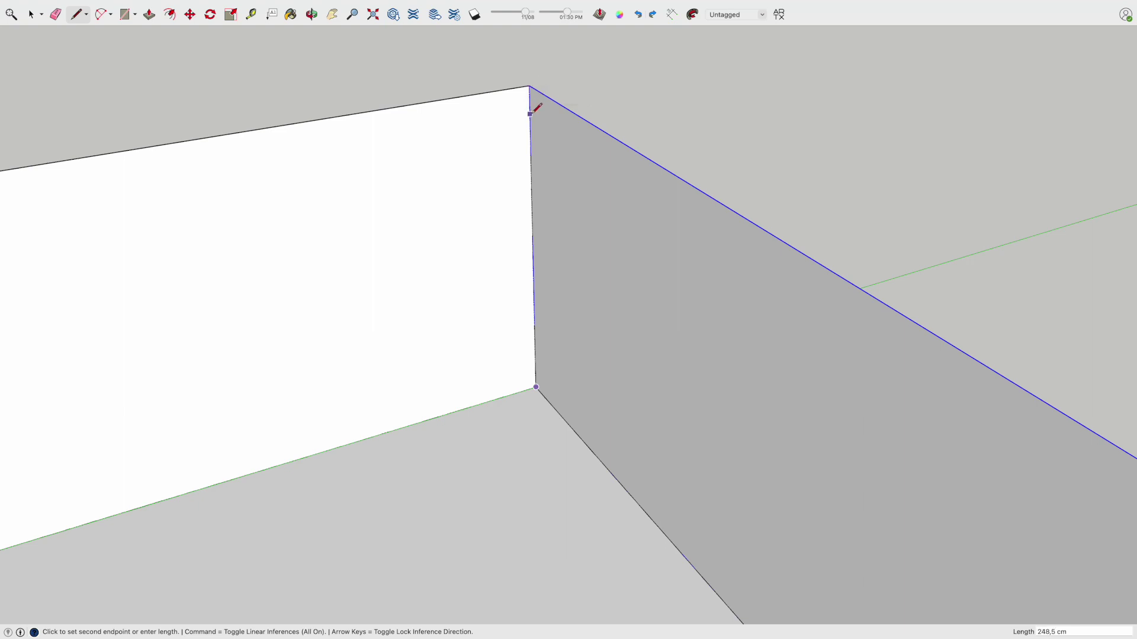
left_click(529, 87)
left_click(529, 112)
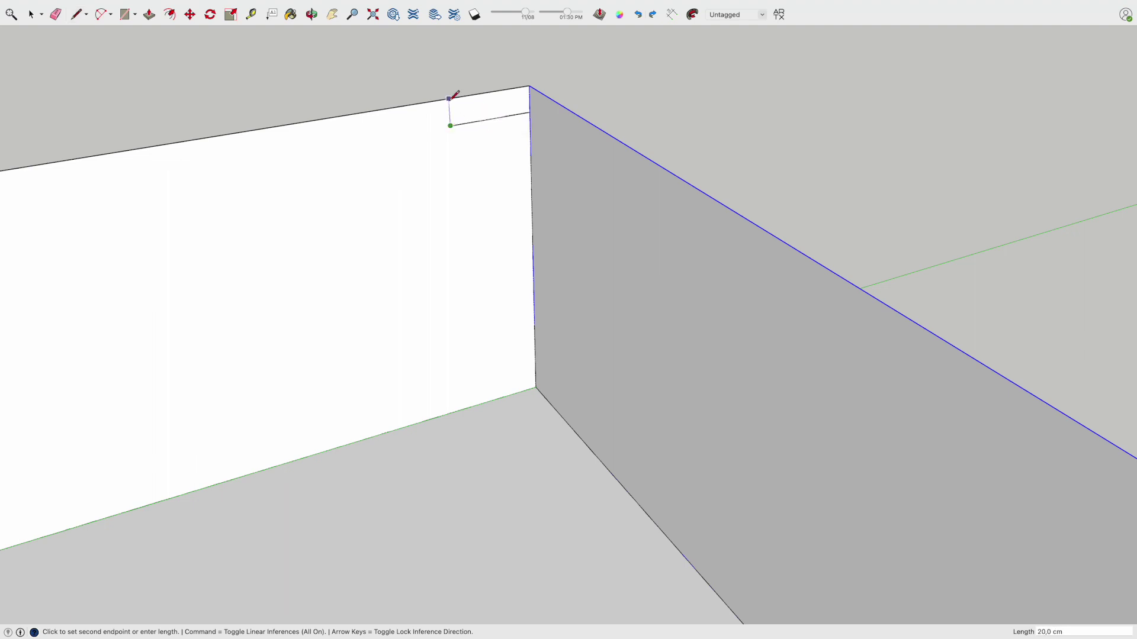
left_click(530, 86)
key("space")
- Push/Pull the beam profile along the whole side wall and select the new beam
left_click(513, 107)
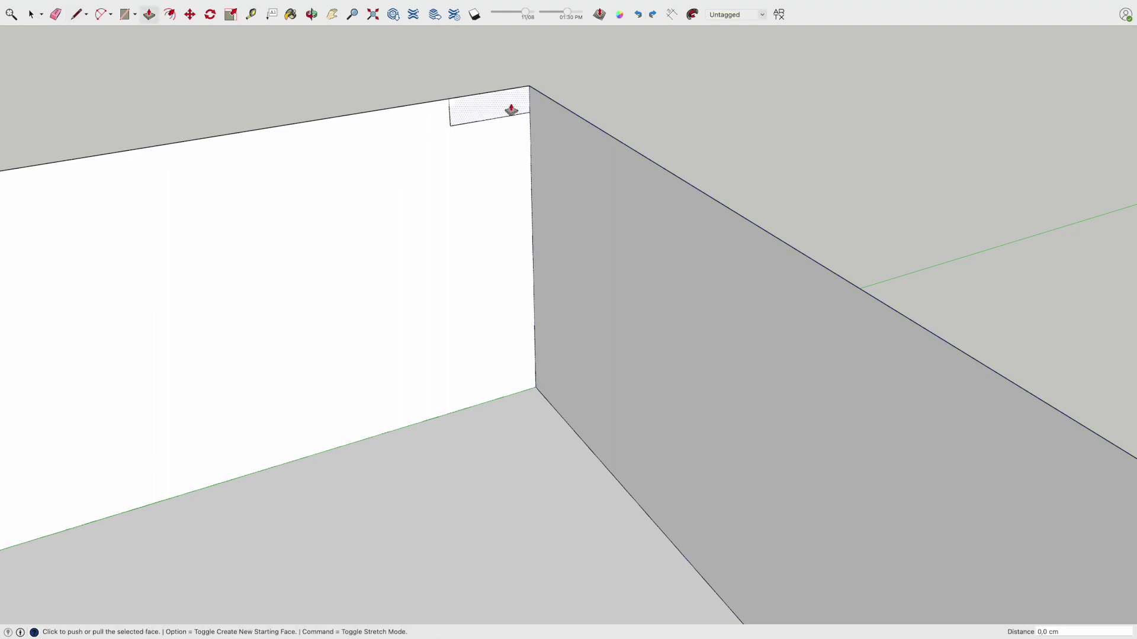
key("p")
scroll(578, 195, "down", 3)
scroll(578, 195, "down", 3)
left_click(829, 338)
key("space")
left_click(780, 325)
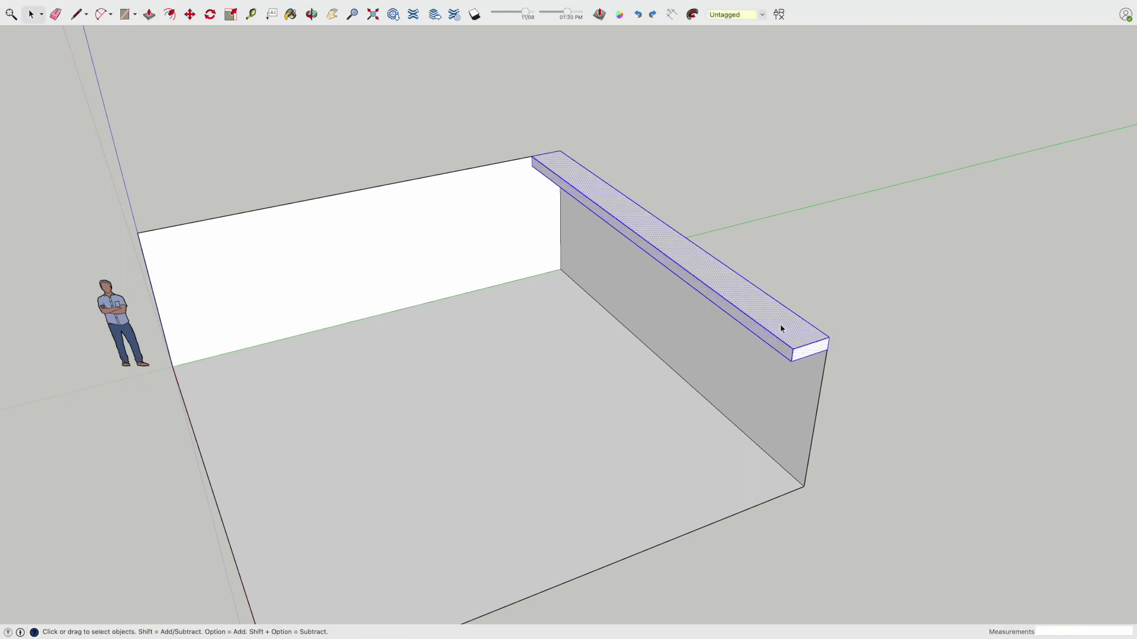
middle_click_drag(607, 287, 571, 114)
scroll(566, 166, "up", 5)
mouse_move(561, 215)
middle_mouse_down()
mouse_move(528, 310)
mouse_move(503, 277)
middle_mouse_up()
- Draw a line down the inside wall corner to outline a thin strip
key("l")
left_click(575, 530)
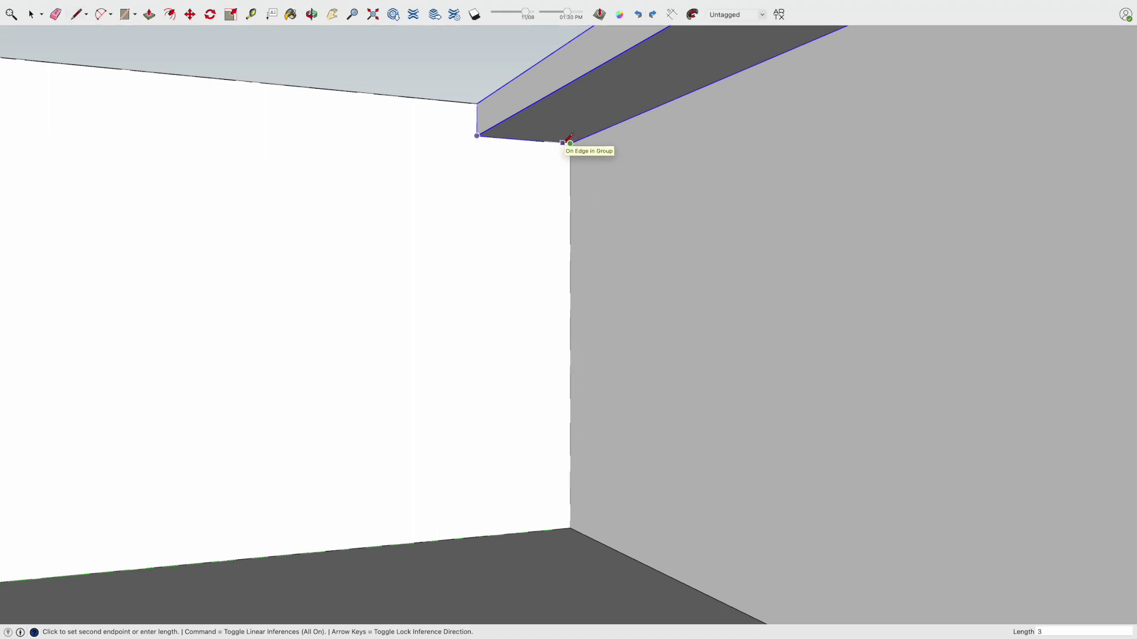
left_click(569, 142)
left_click(568, 528)
- Pull the corner strip out 3 cm and make it a group
key("space")
key("p")
left_click(570, 524)
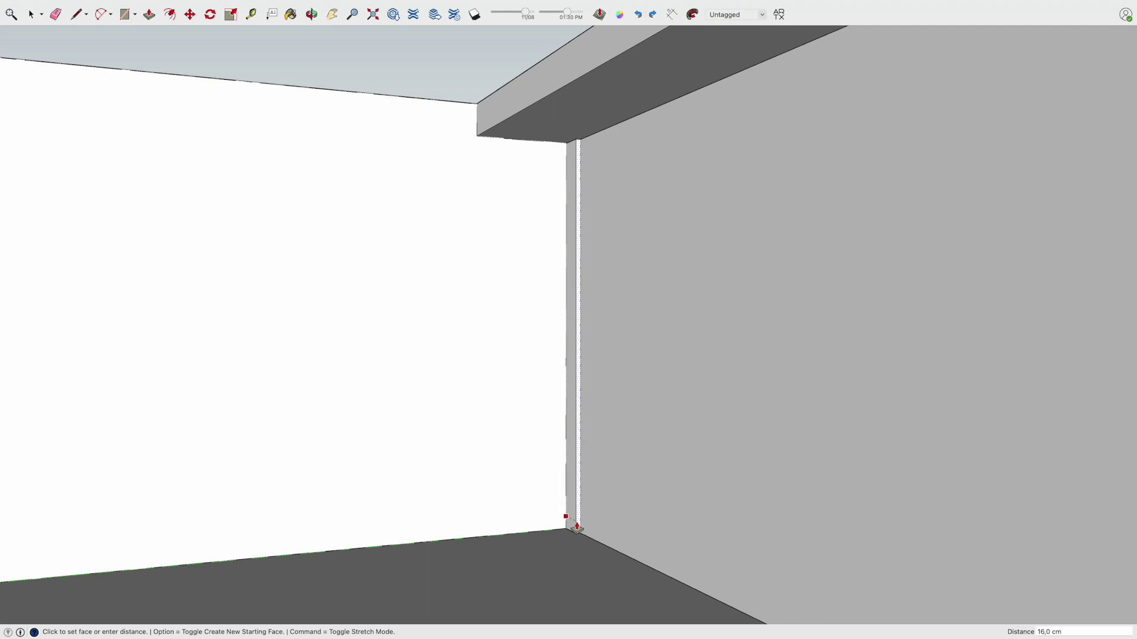
type("3")
key("Return")
scroll(578, 527, "up", 3)
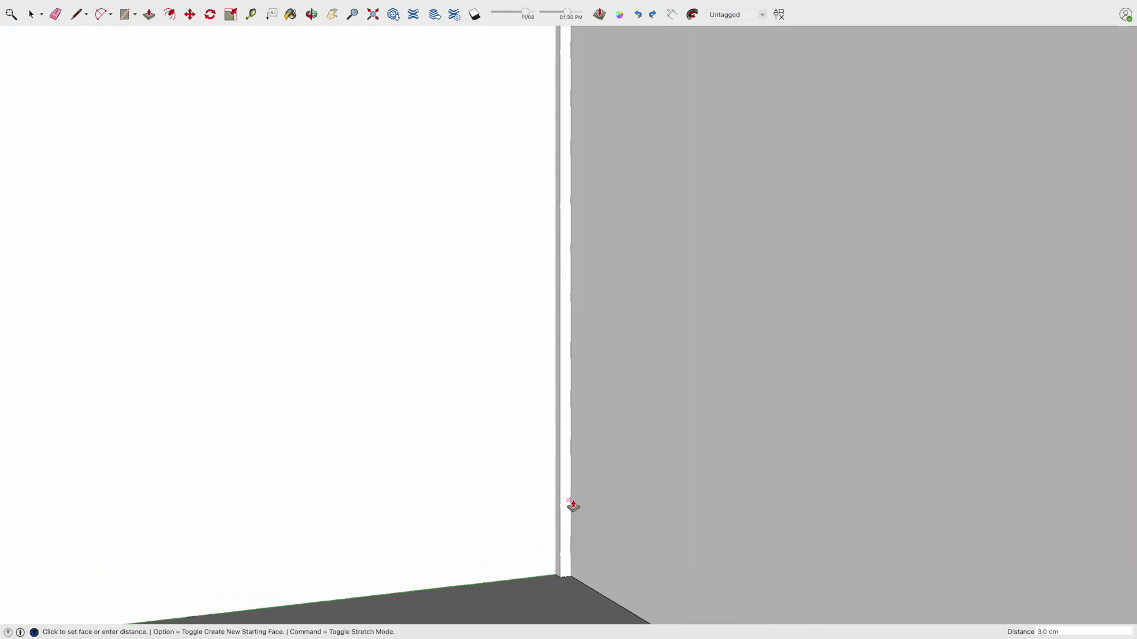
key("space")
right_click(559, 510)
left_click(577, 549)
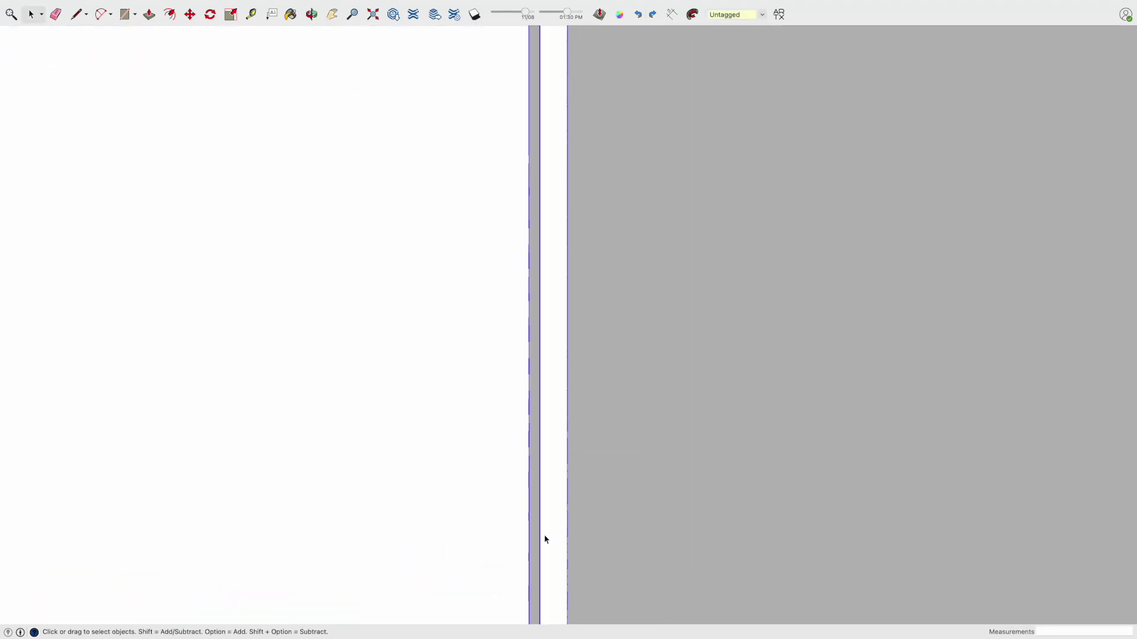
- Move the slat beside the corner and attempt an eight-copy array (*8)
scroll(545, 539, "down", 2)
key("m")
left_click(548, 588)
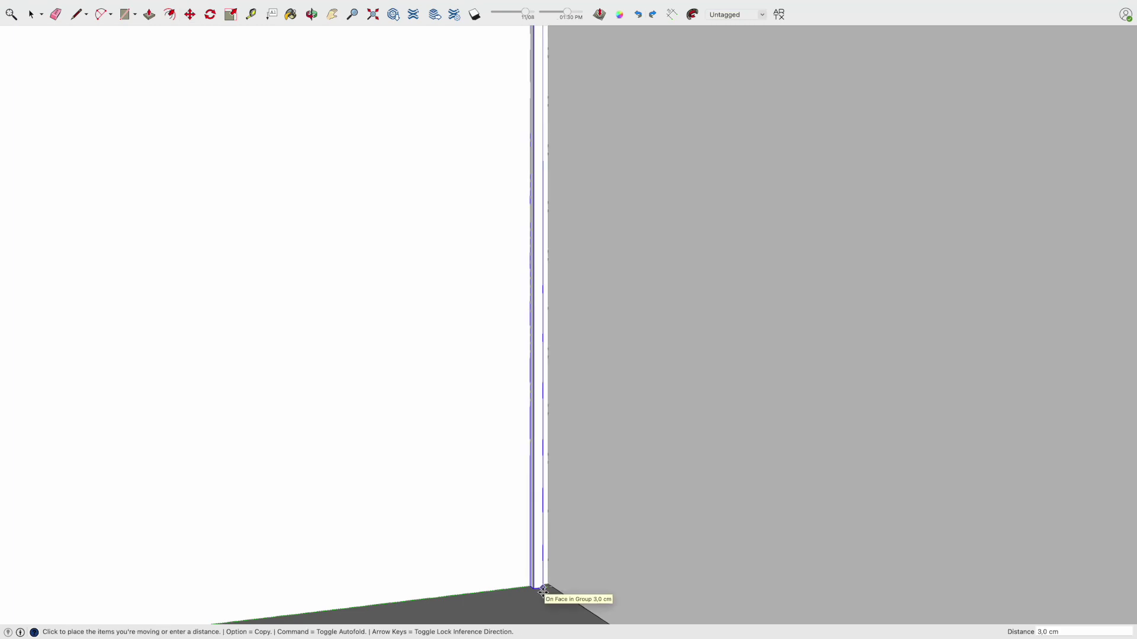
left_click(543, 591)
left_click(532, 591)
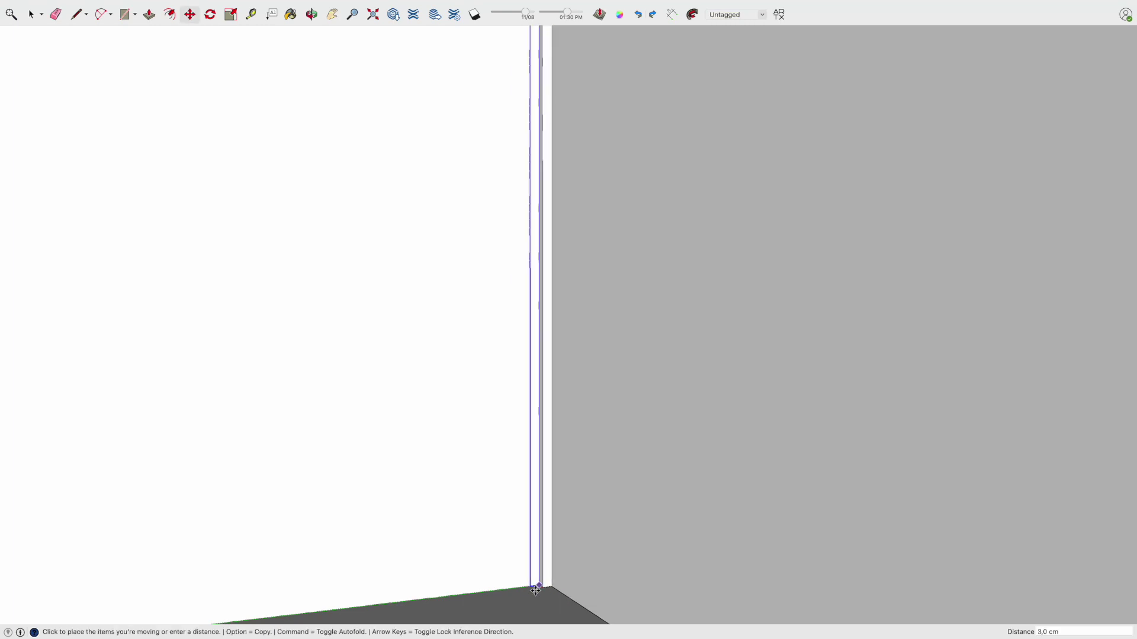
type("2")
key("Return")
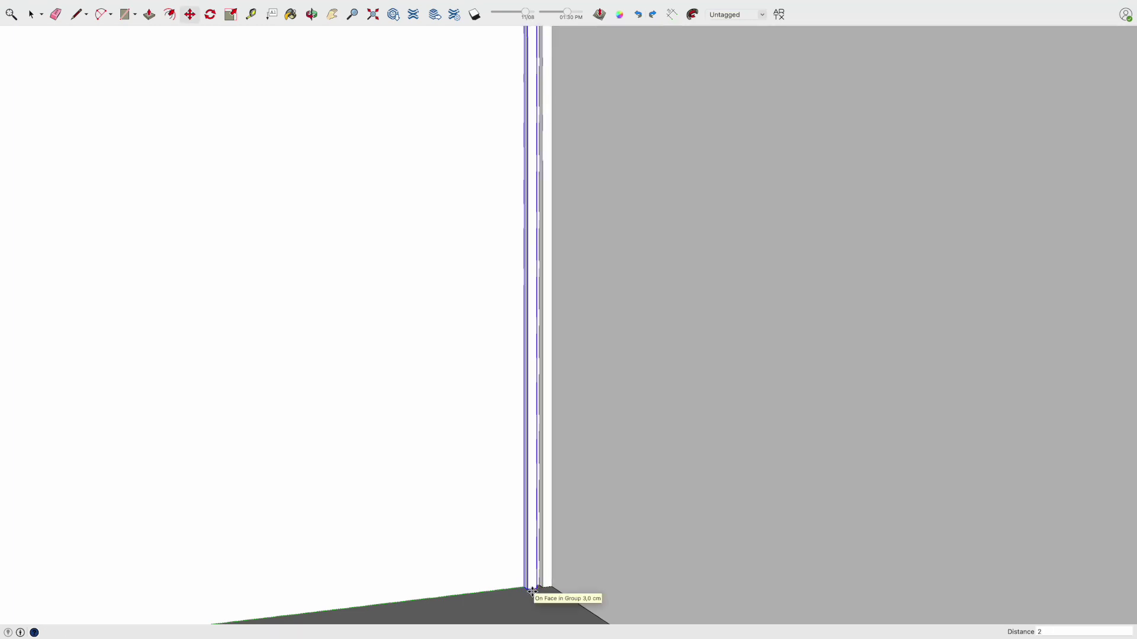
type("*8")
key("Return")
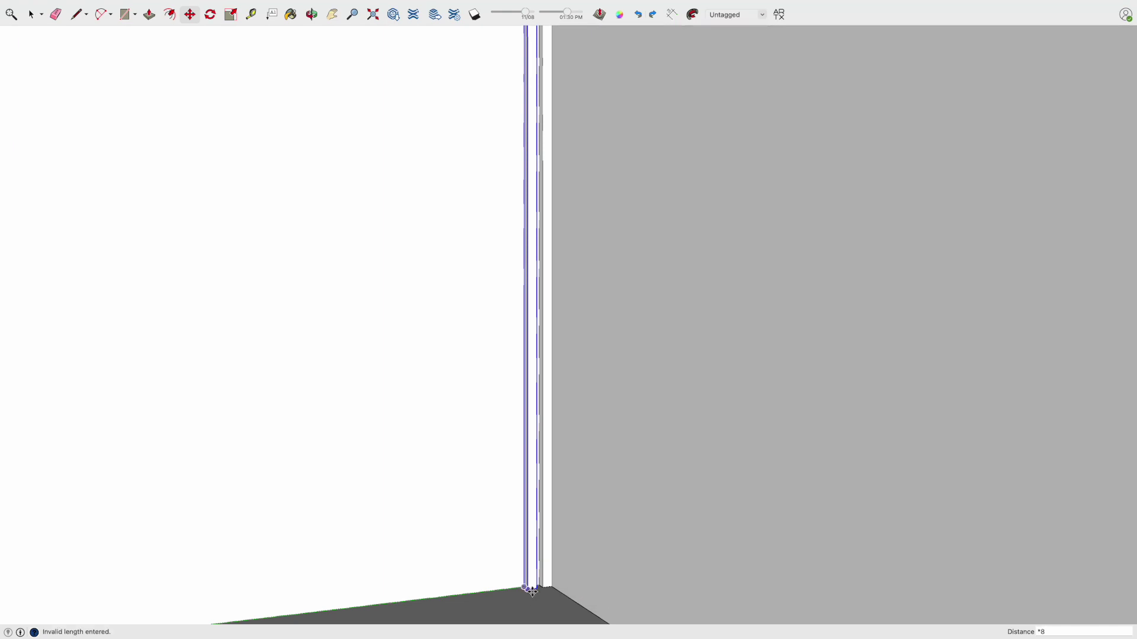
scroll(533, 589, "down", 3)
scroll(536, 588, "up", 1)
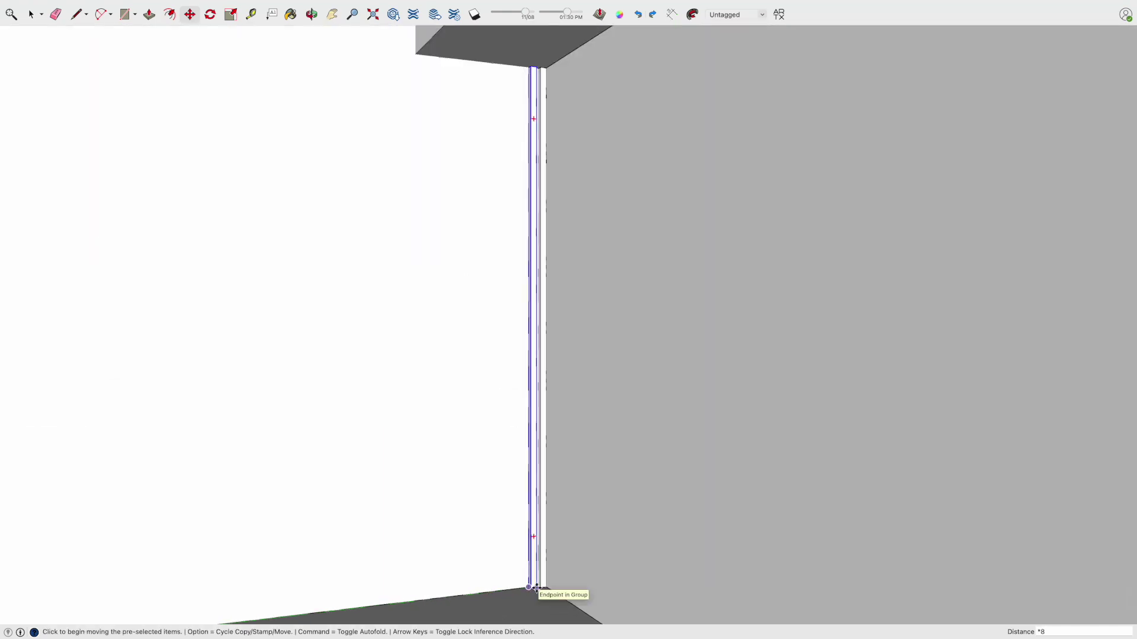
- Reposition the slat 2 cm to the left of the corner
left_click(536, 588)
scroll(535, 591, "up", 2)
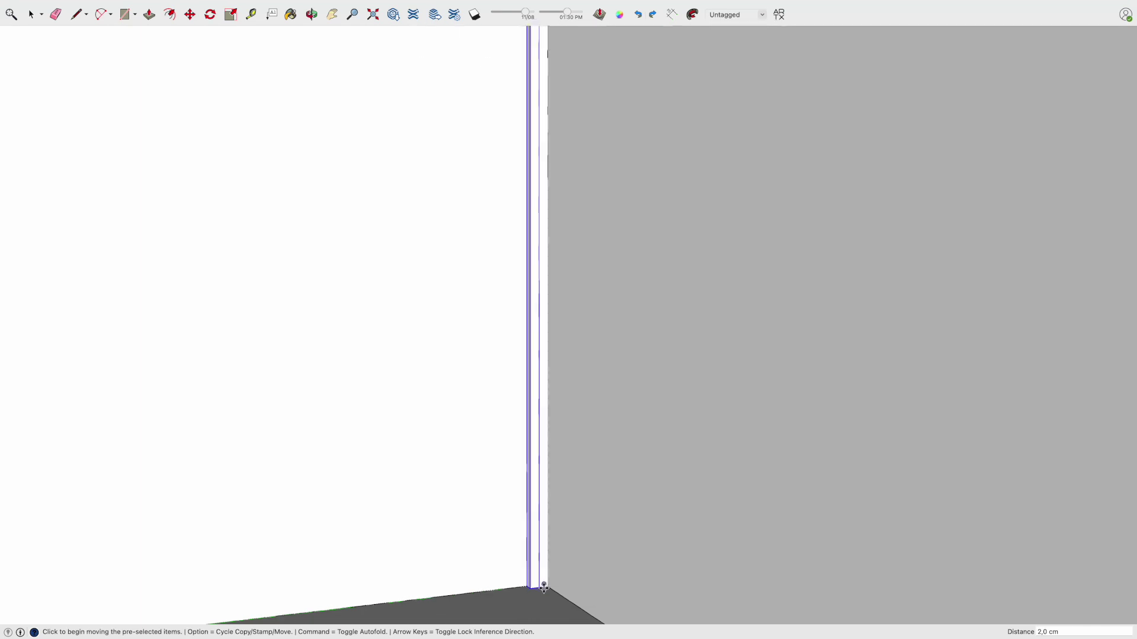
left_click(527, 592)
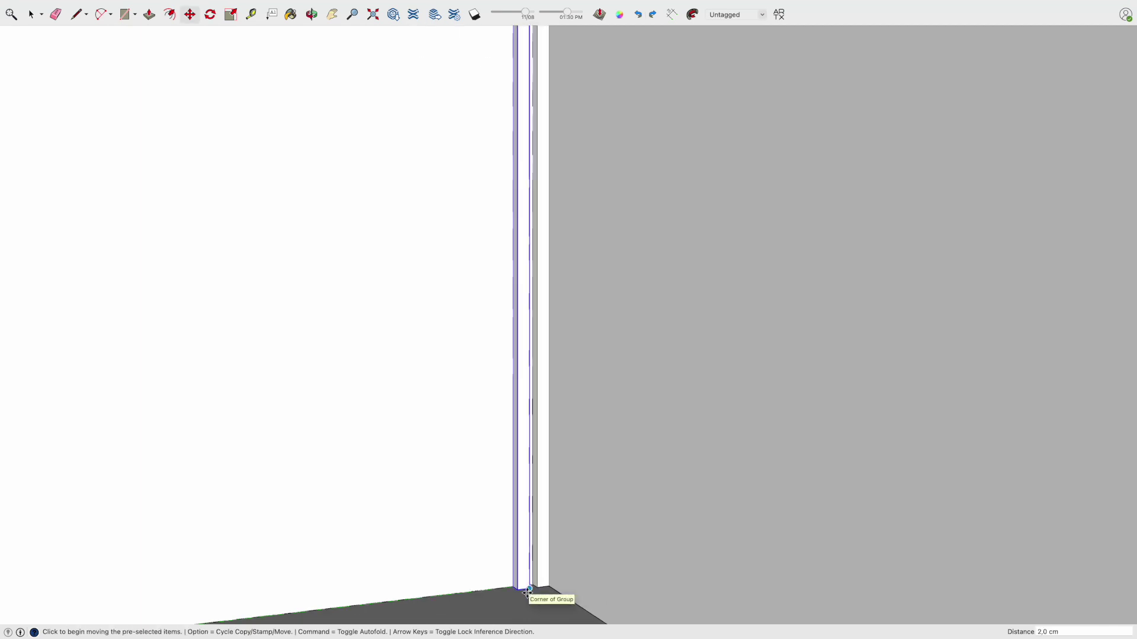
key("super+z")
left_click(551, 584)
left_click(537, 587)
left_click(532, 588)
type("2")
key("Return")
- Try copying and moving the slat again, cancelling the unwanted copy and *7 array
left_click(528, 590)
key("alt")
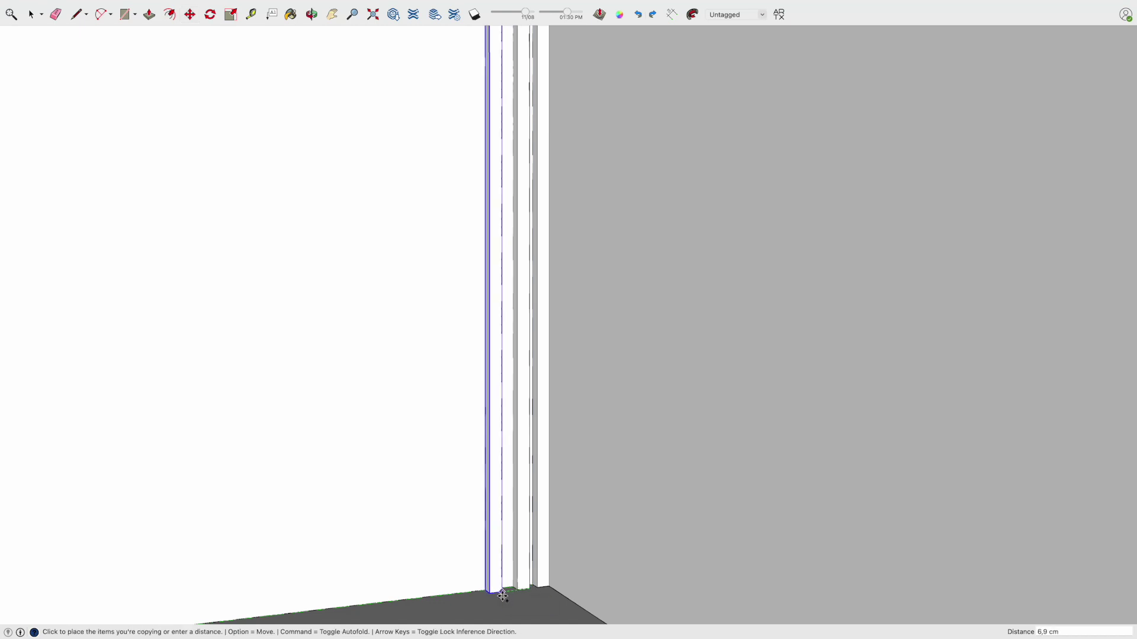
key("Escape")
left_click(529, 589)
key("space")
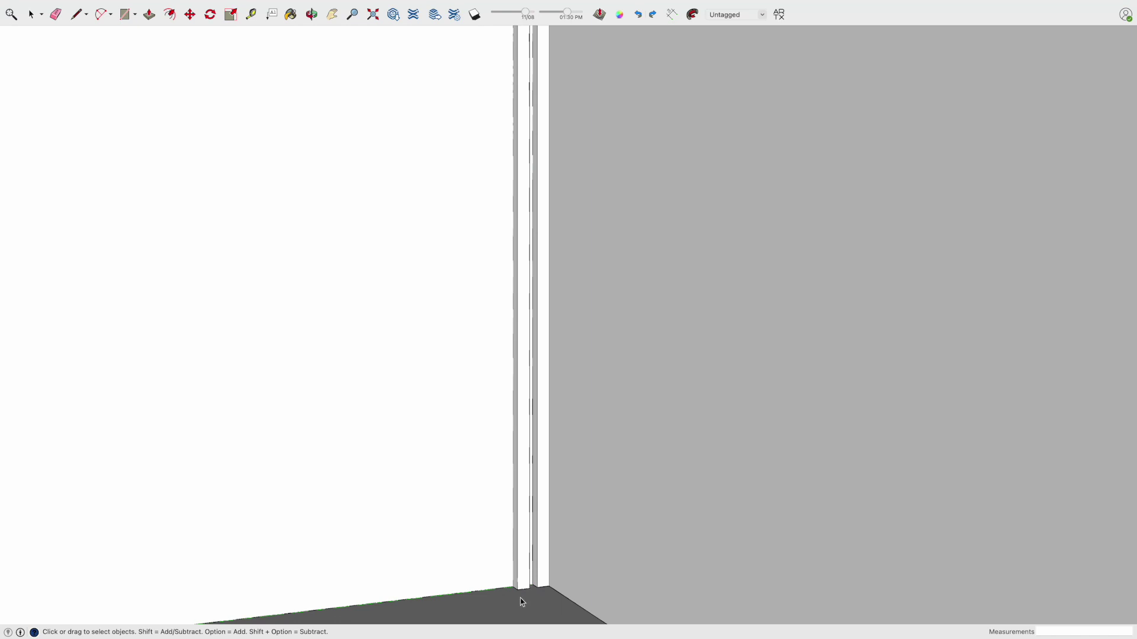
left_click(542, 586)
key("m")
left_click(541, 587)
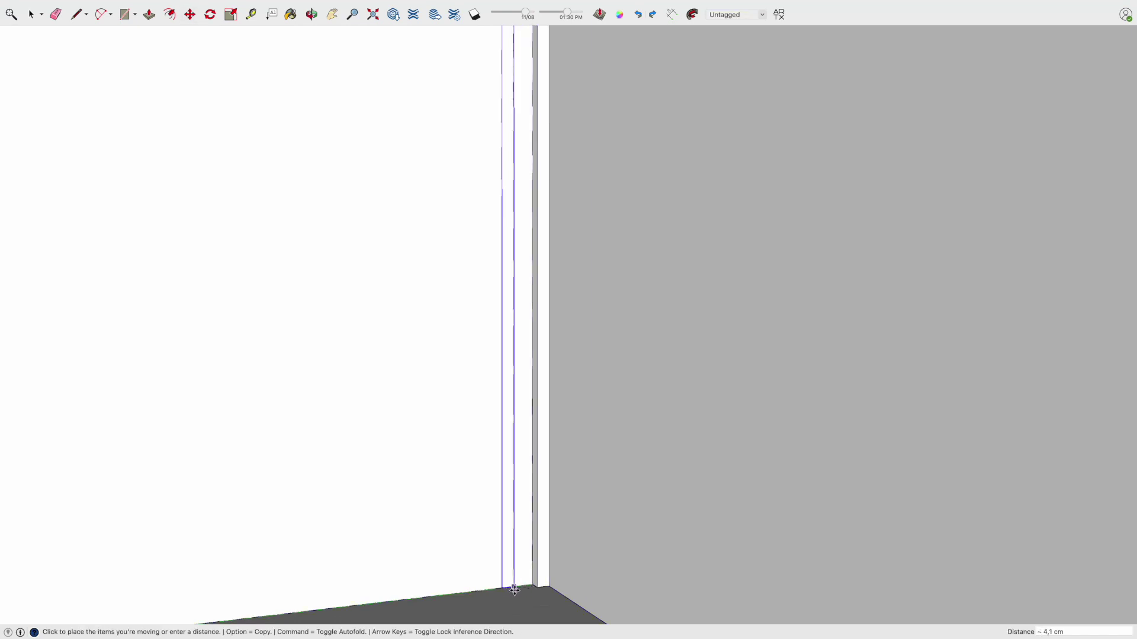
type("2")
left_click(514, 593)
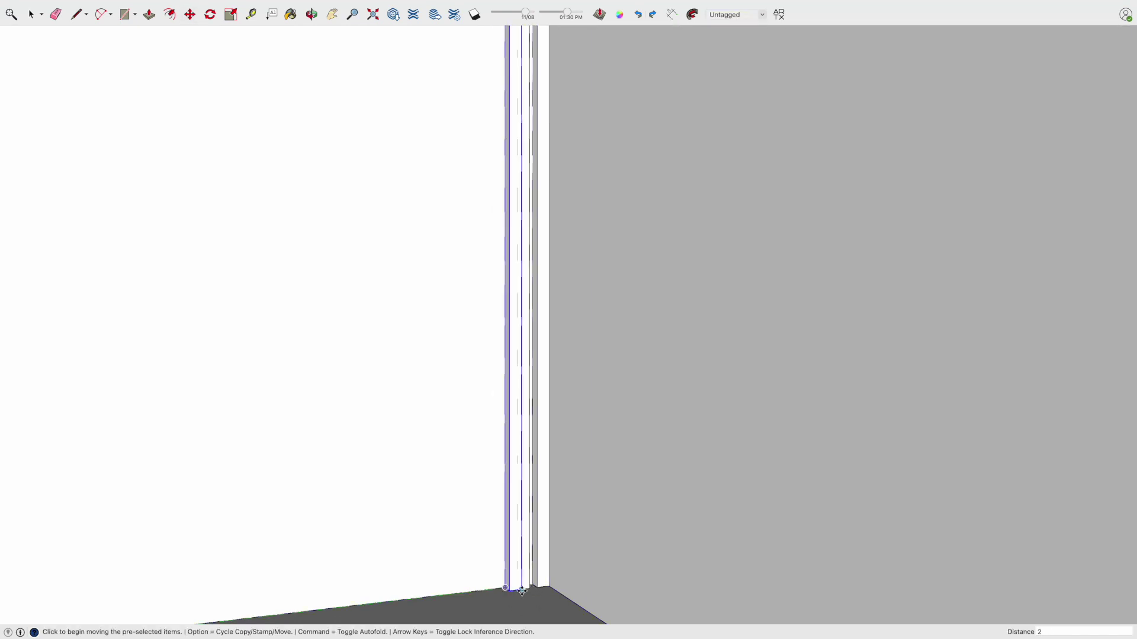
left_click(516, 592)
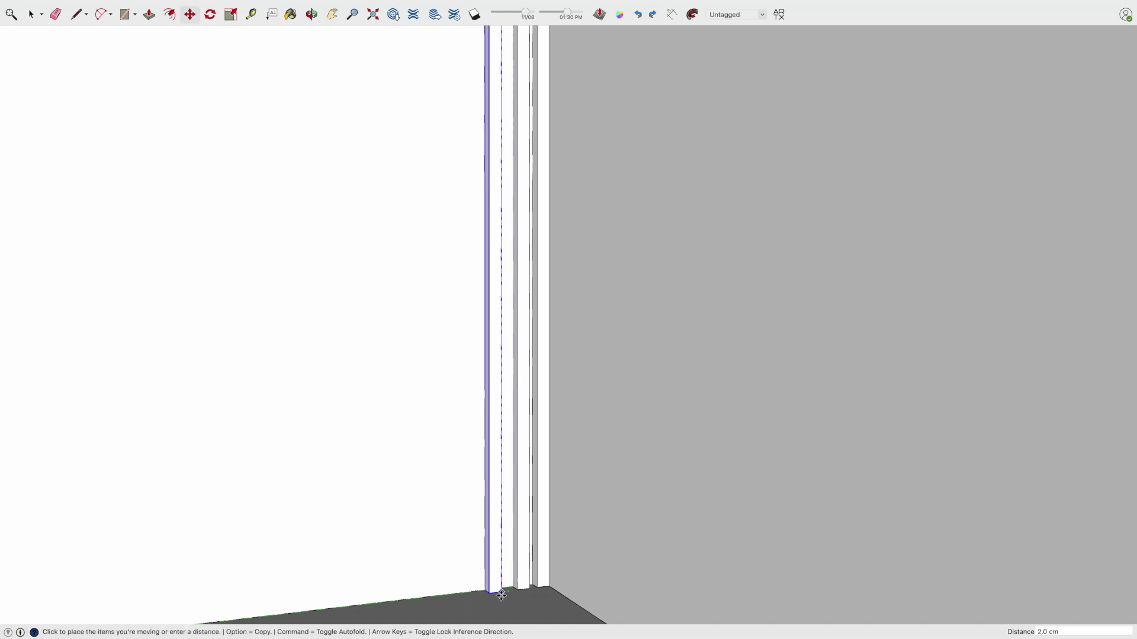
type("*7")
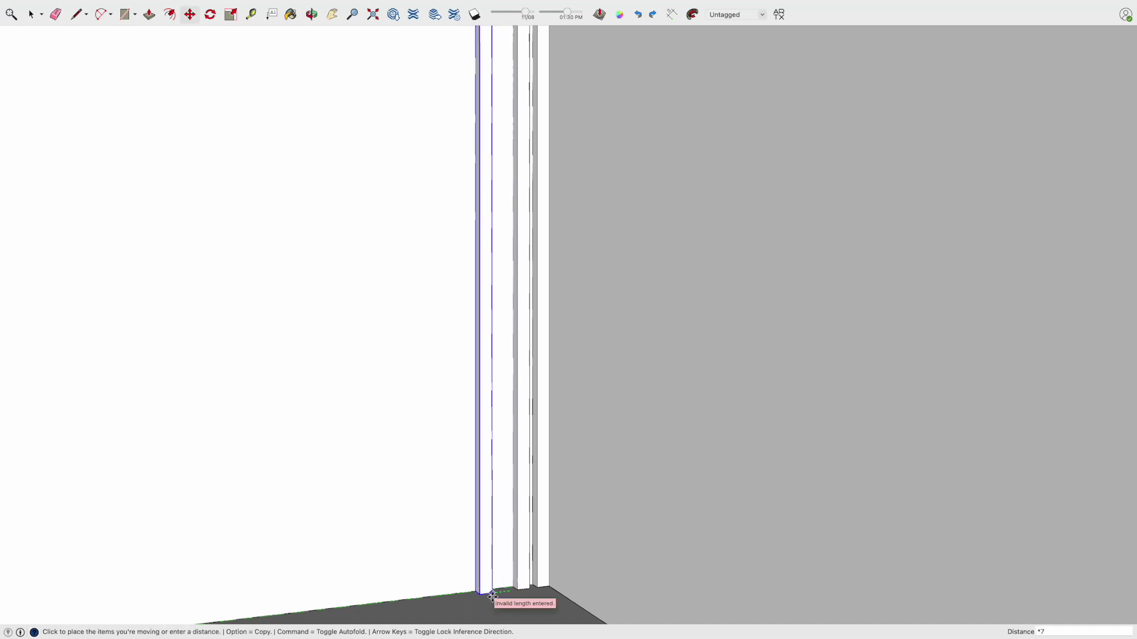
key("Escape")
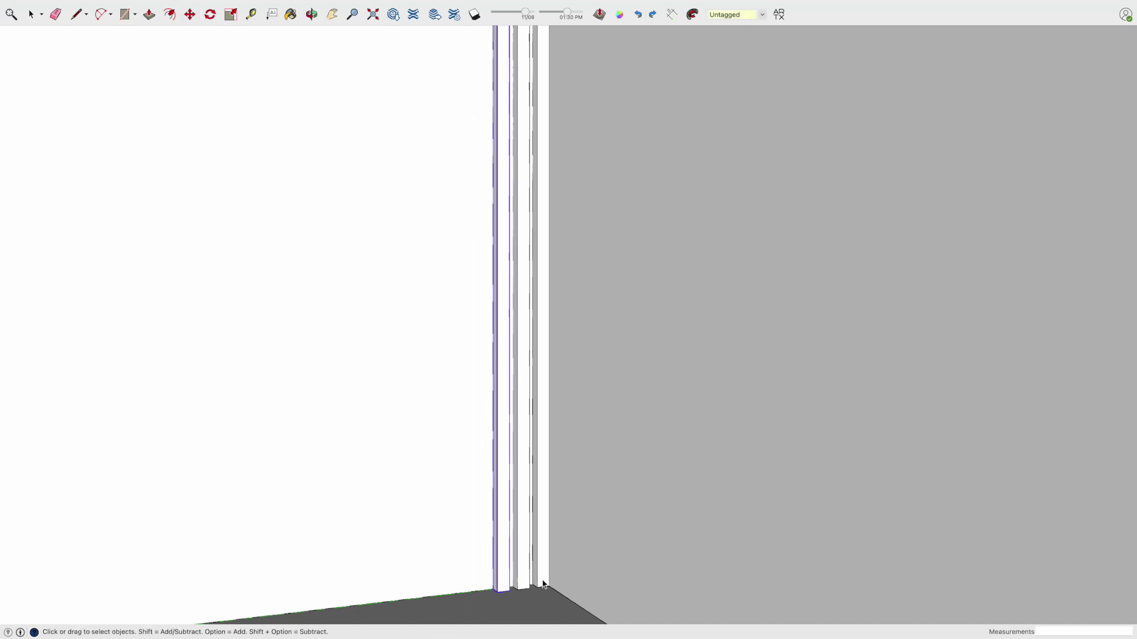
- Copy the selected slats leftward twice at 2 cm offsets
left_click(550, 585)
key("alt")
type("2")
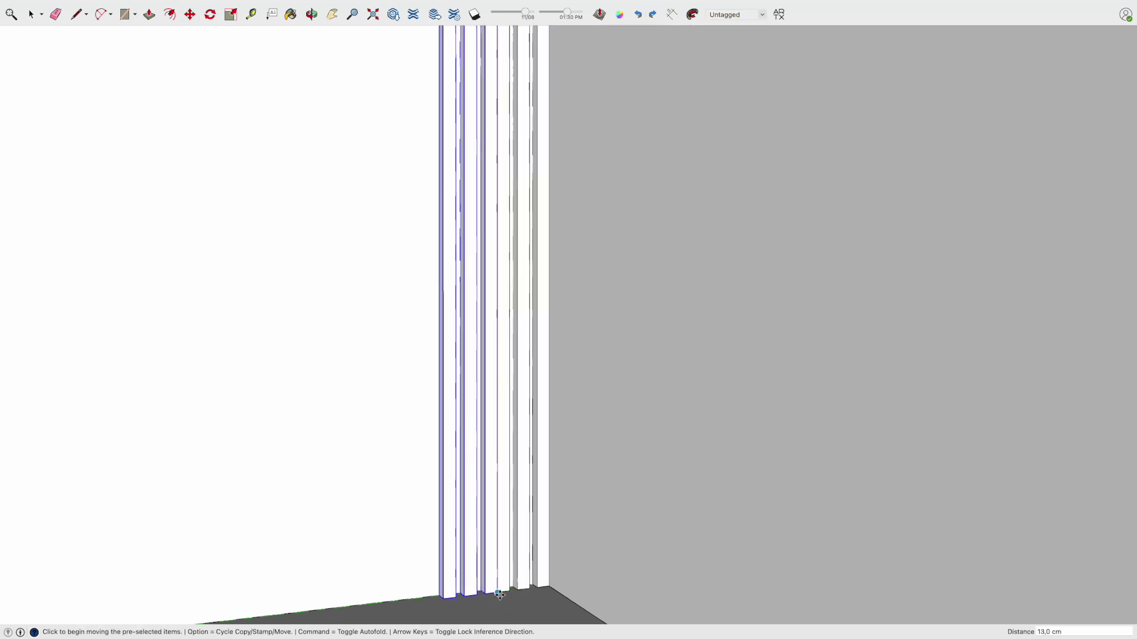
key("Return")
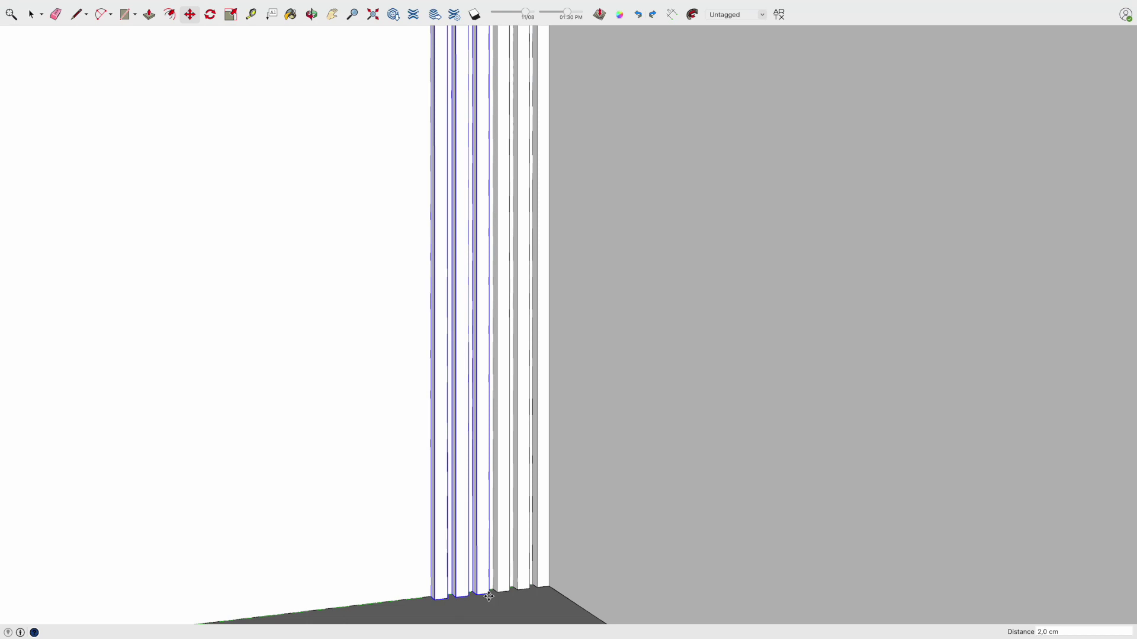
left_click(489, 595)
key("alt")
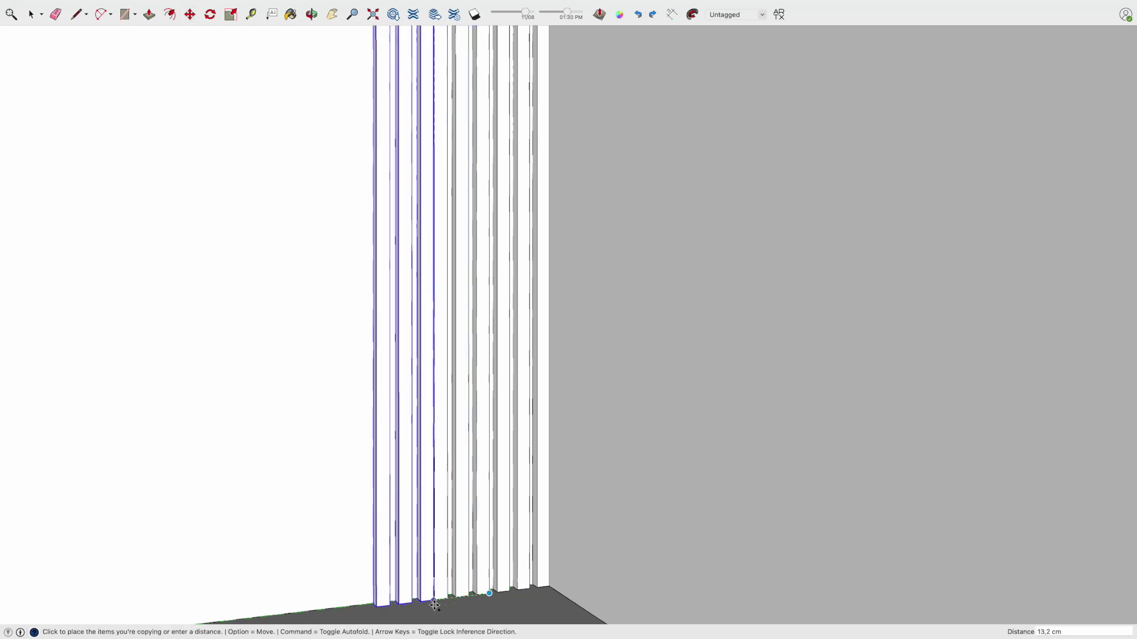
type("2")
key("Return")
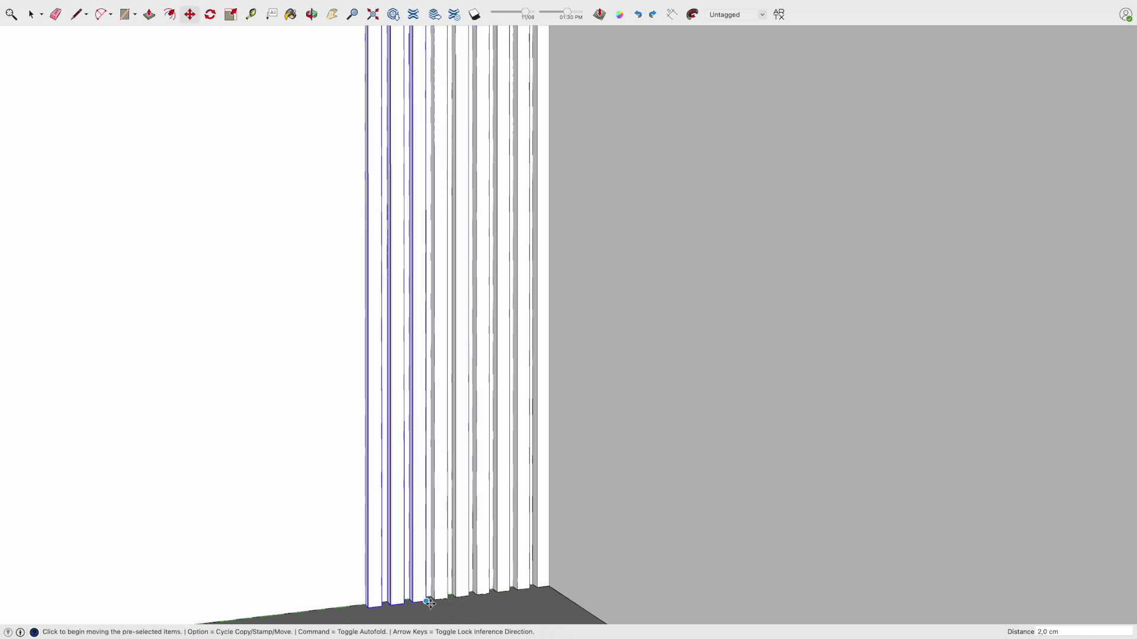
- Add all the strips in the row to the selection
scroll(429, 603, "down", 5)
key("space")
left_click(435, 600, "shift")
left_click(440, 596, "shift")
left_click(463, 589, "shift")
mouse_move(459, 589)
middle_mouse_down()
mouse_move(505, 613)
mouse_move(459, 590)
mouse_move(457, 563)
mouse_move(563, 520)
mouse_move(499, 539)
middle_mouse_up()
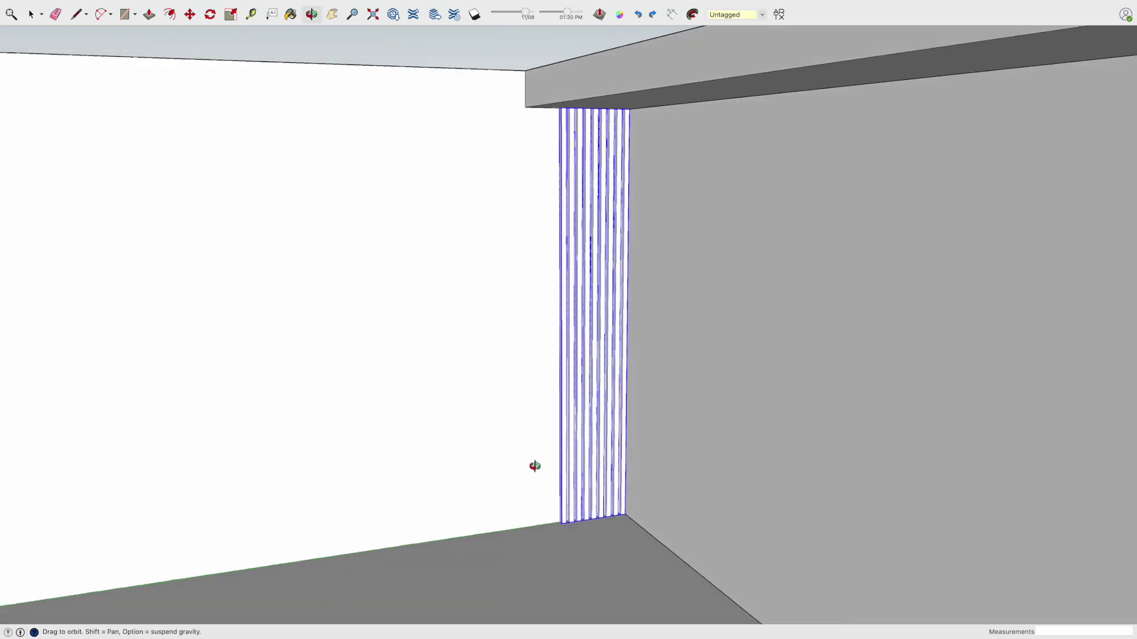
key("space")
left_click(571, 87)
key("p")
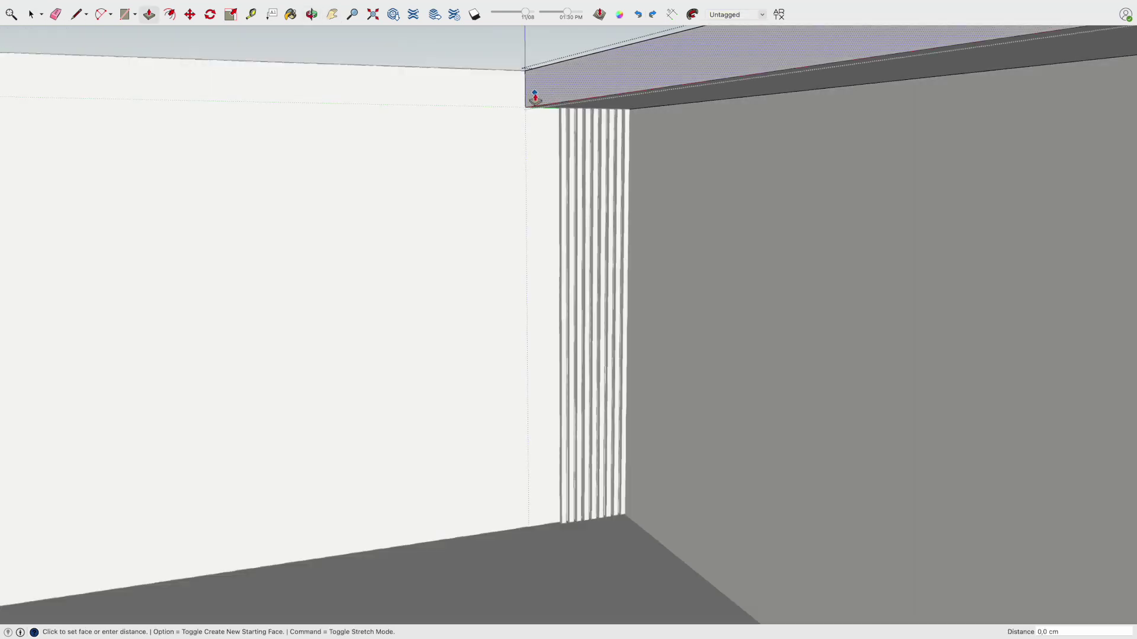
mouse_move(559, 118)
middle_mouse_down()
mouse_move(558, 43)
mouse_move(563, 221)
mouse_move(601, 205)
middle_mouse_up()
scroll(543, 271, "up", 5)
scroll(539, 269, "down", 4)
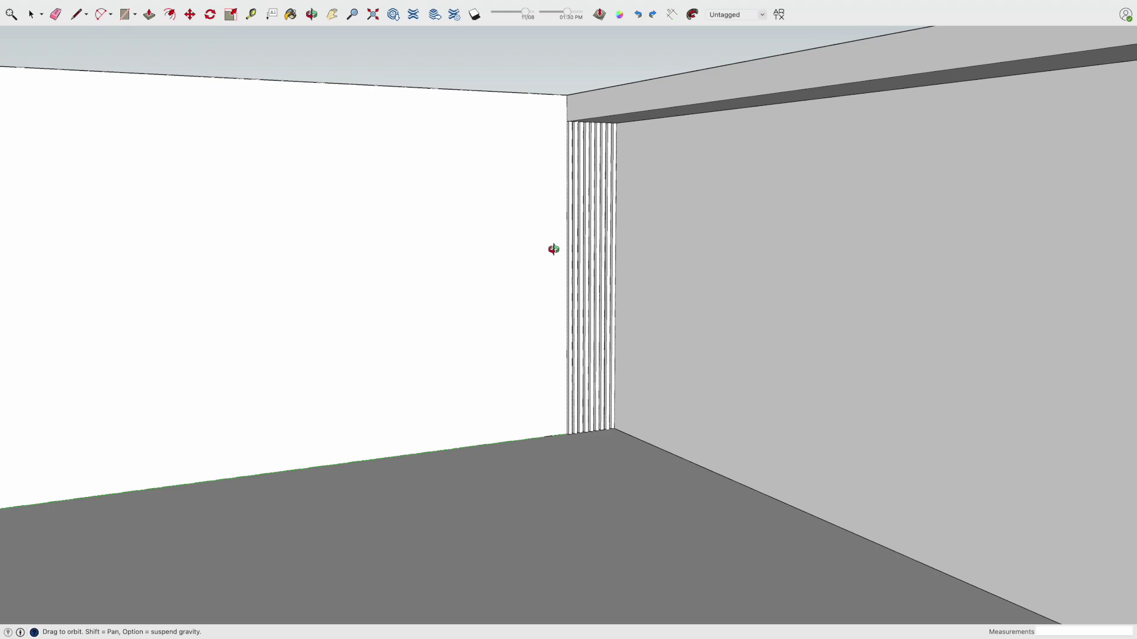
- Draw the first edge at the base of the slats and pan along the left wall
key("l")
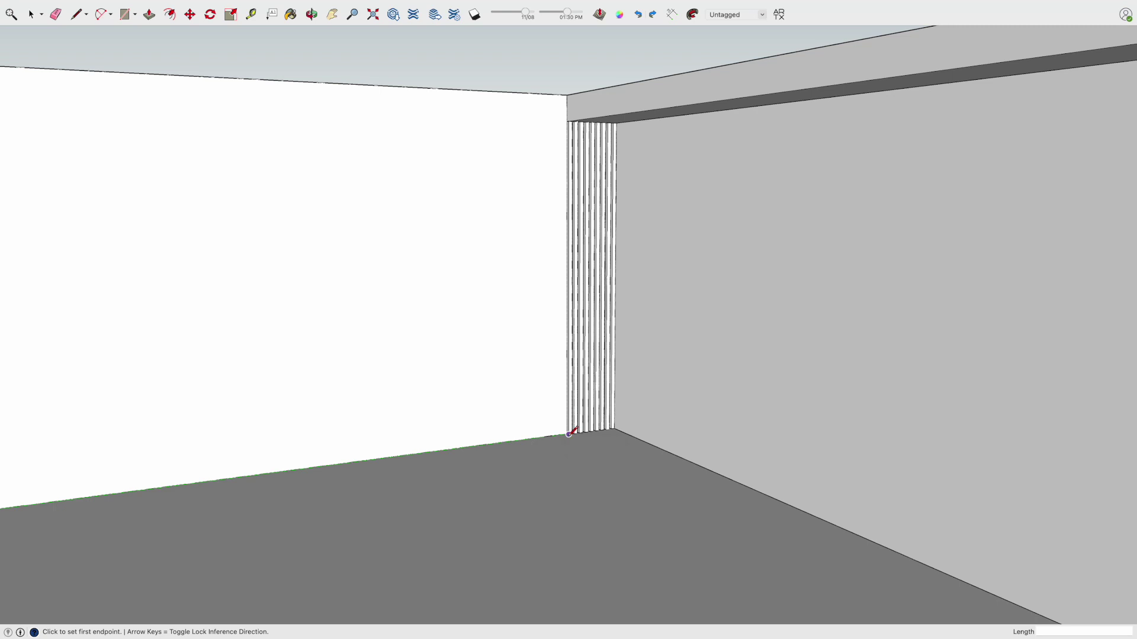
scroll(573, 428, "up", 3)
left_click(572, 427)
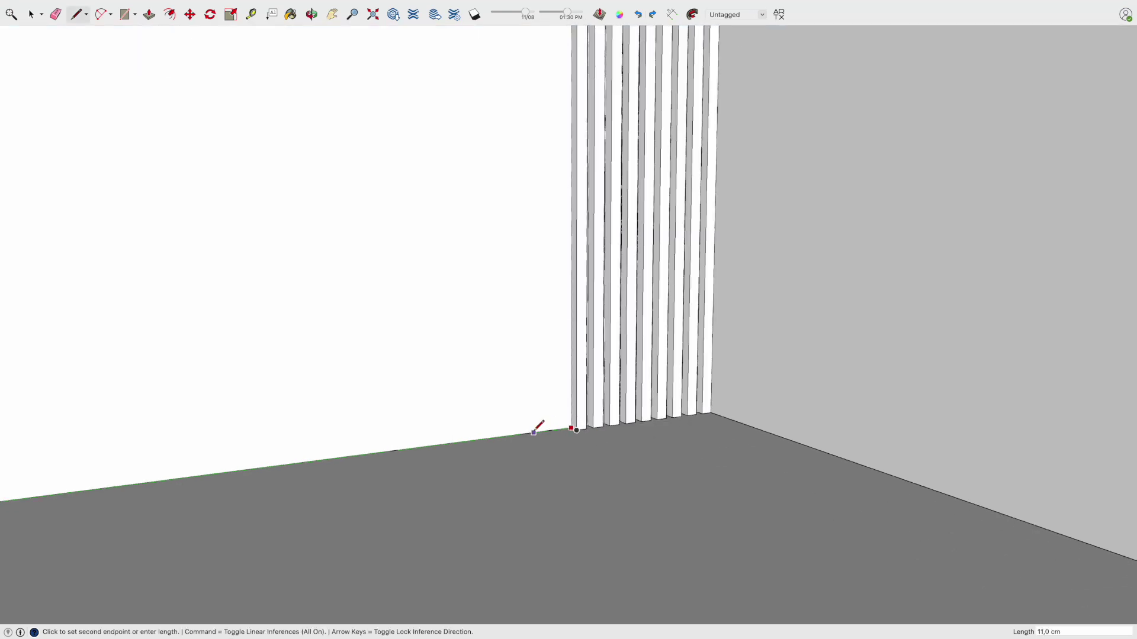
left_click(537, 393)
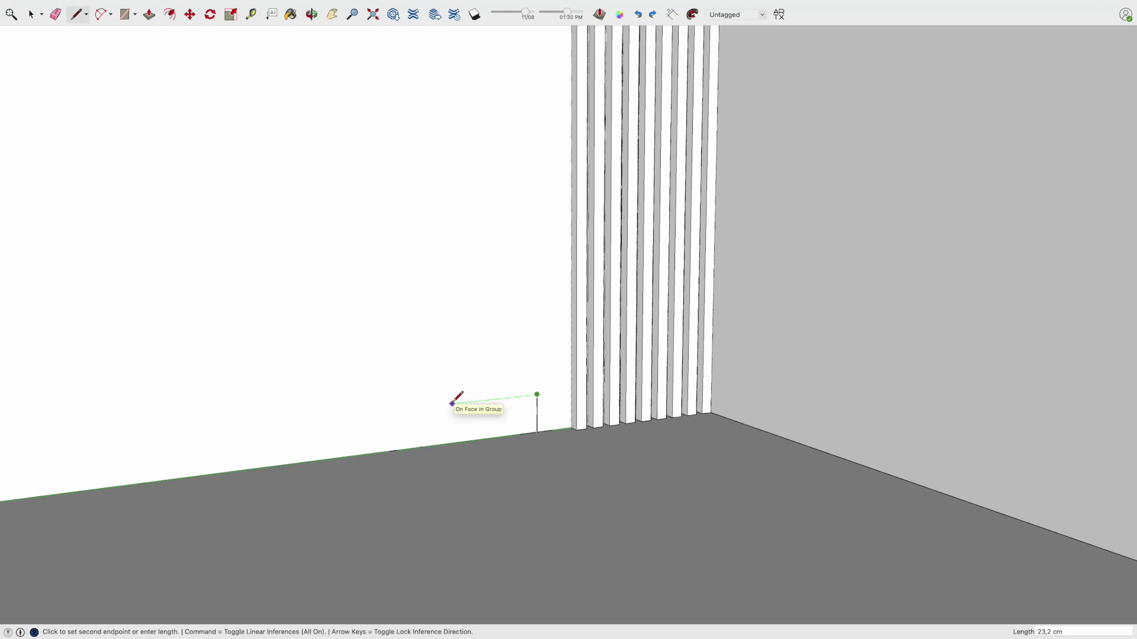
key("Return")
key("h")
left_click_drag(539, 381, 740, 308)
scroll(700, 328, "down", 3)
- Draw a 40 by 210 cm rectangle on the left wall
key("l")
left_click(501, 349)
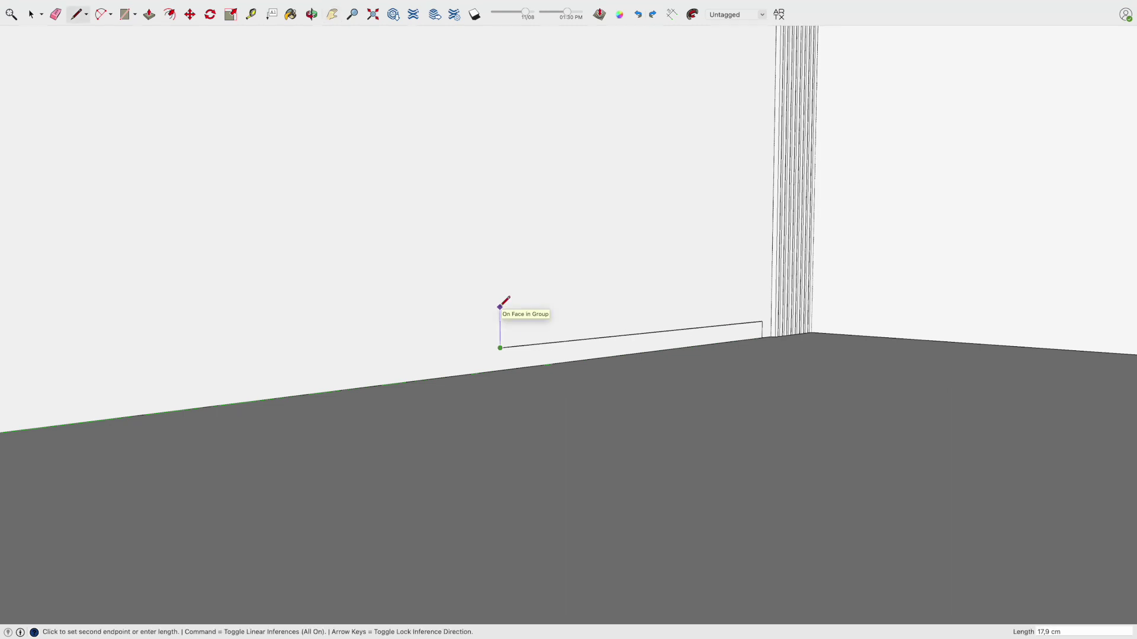
key("Return")
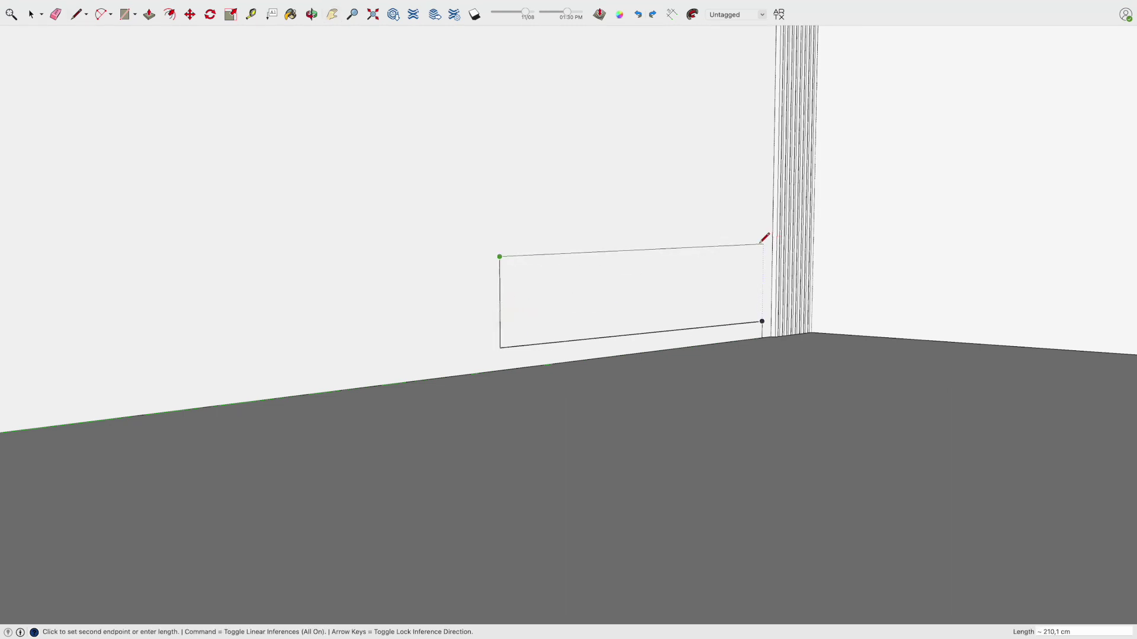
type("210")
key("Return")
left_click(762, 323)
- Pull the rectangle 40 cm out from the wall into a box
key("space")
key("p")
left_click(738, 297)
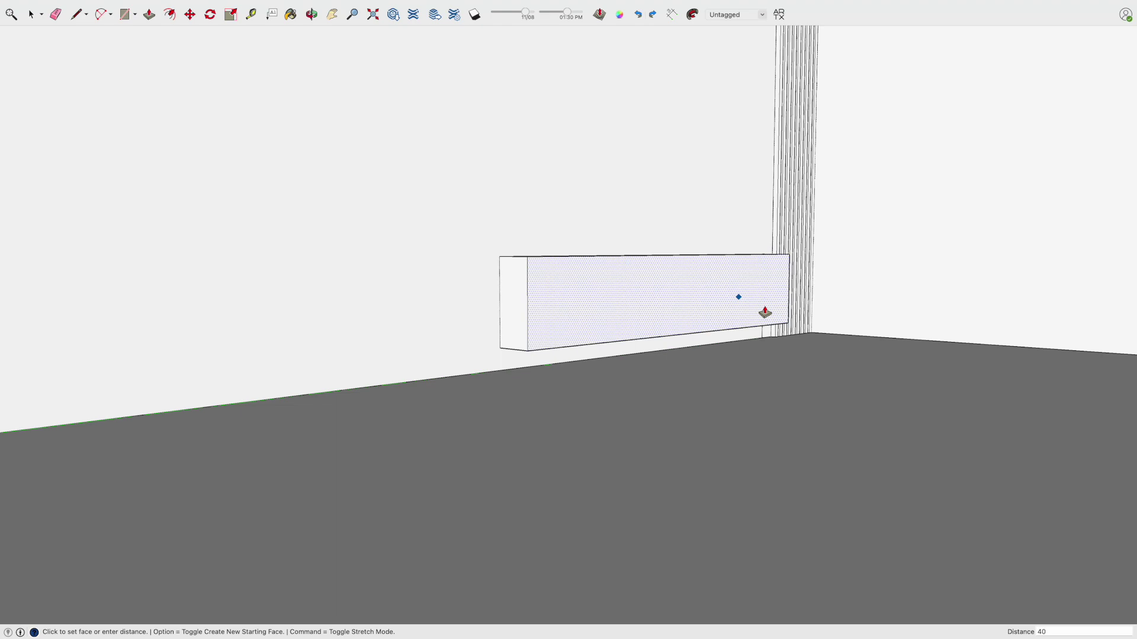
key("Return")
- Group the box and orbit out to a wider view of box and wall
middle_click_drag(721, 284, 589, 347)
key("space")
triple_click(590, 352)
right_click(589, 352)
left_click(634, 431)
middle_click_drag(631, 435, 744, 334)
key("space")
scroll(838, 385, "up", 5)
key("e")
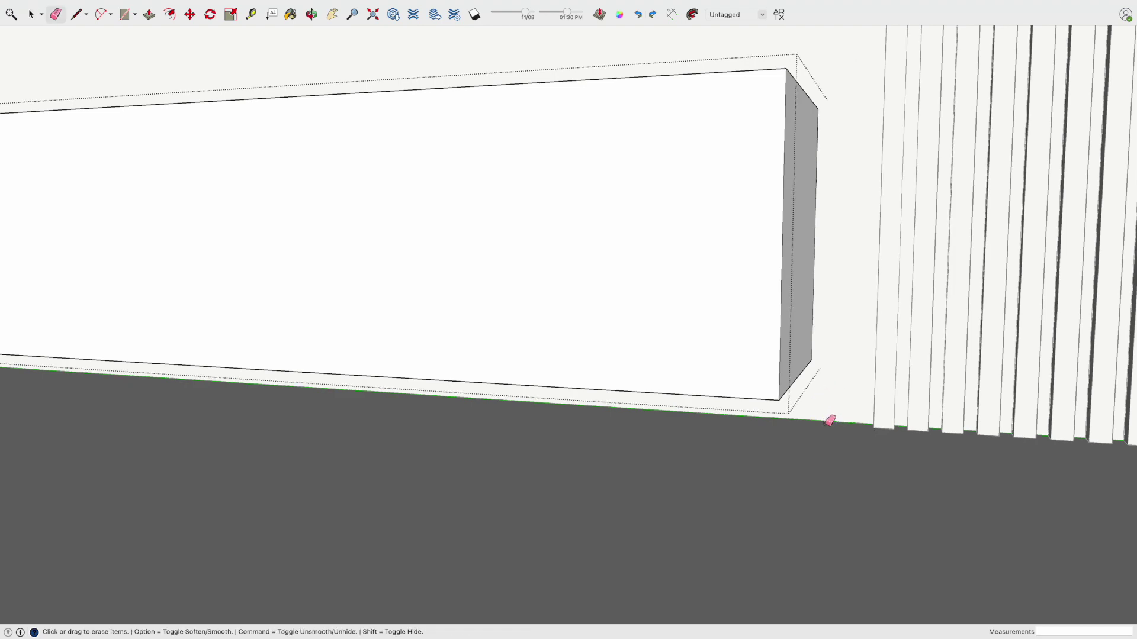
scroll(830, 420, "down", 5)
mouse_move(825, 426)
middle_mouse_down()
mouse_move(766, 390)
mouse_move(690, 394)
mouse_move(603, 367)
mouse_move(644, 398)
mouse_move(815, 421)
middle_mouse_up()
key("space")
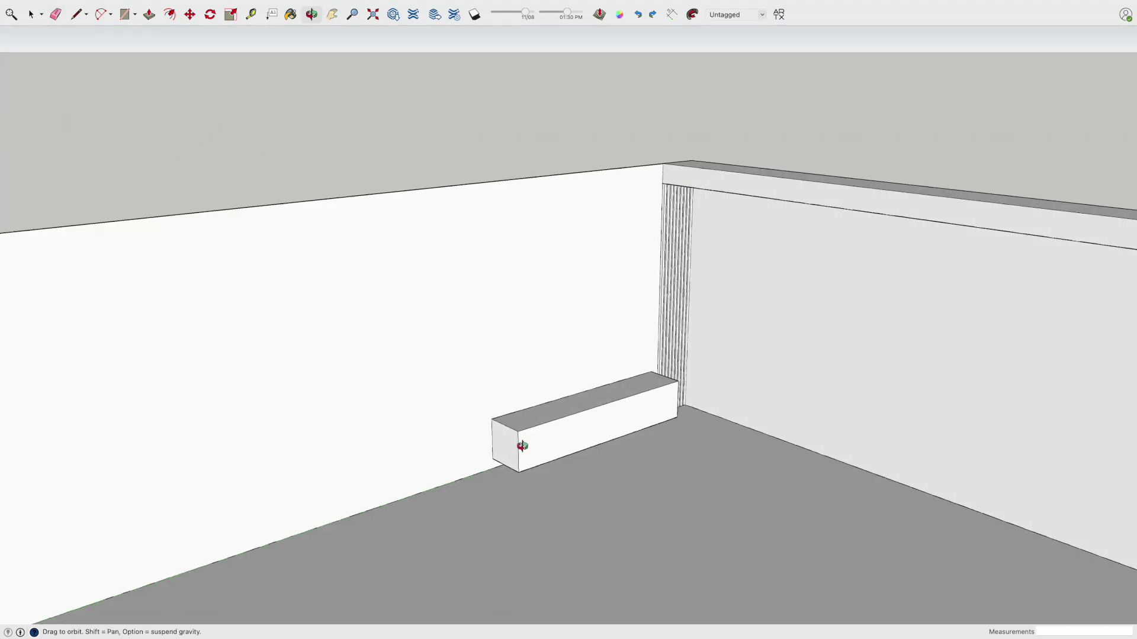
- Orbit and zoom to view the box and the wall corner above it
mouse_move(522, 445)
left_mouse_down()
mouse_move(723, 345)
mouse_move(641, 399)
mouse_move(459, 444)
left_mouse_up()
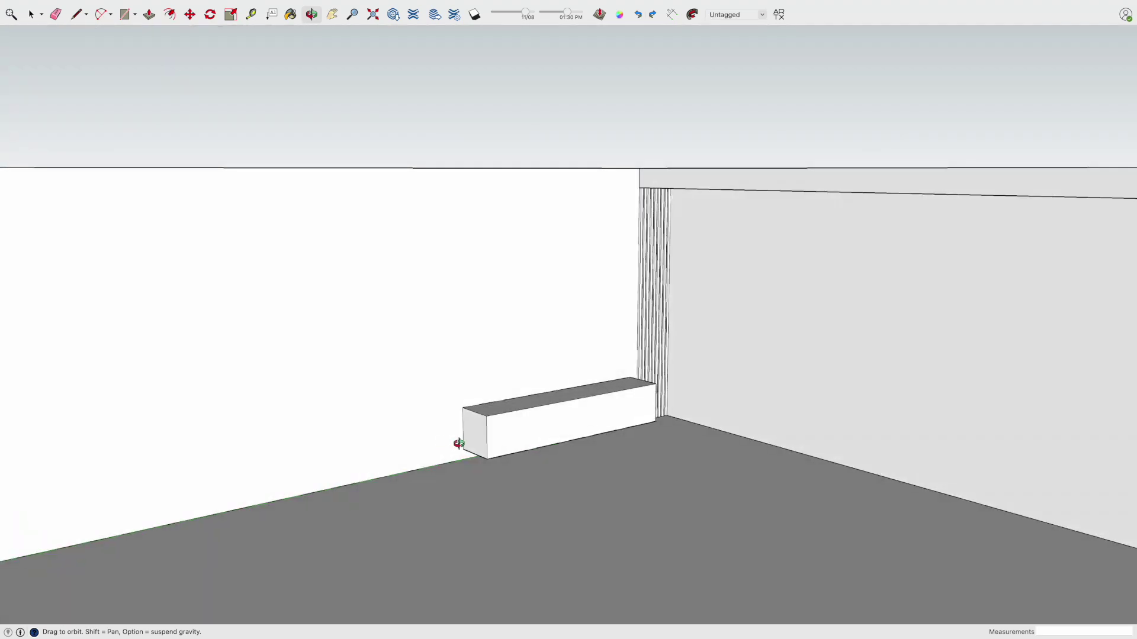
left_click_drag(513, 400, 348, 421)
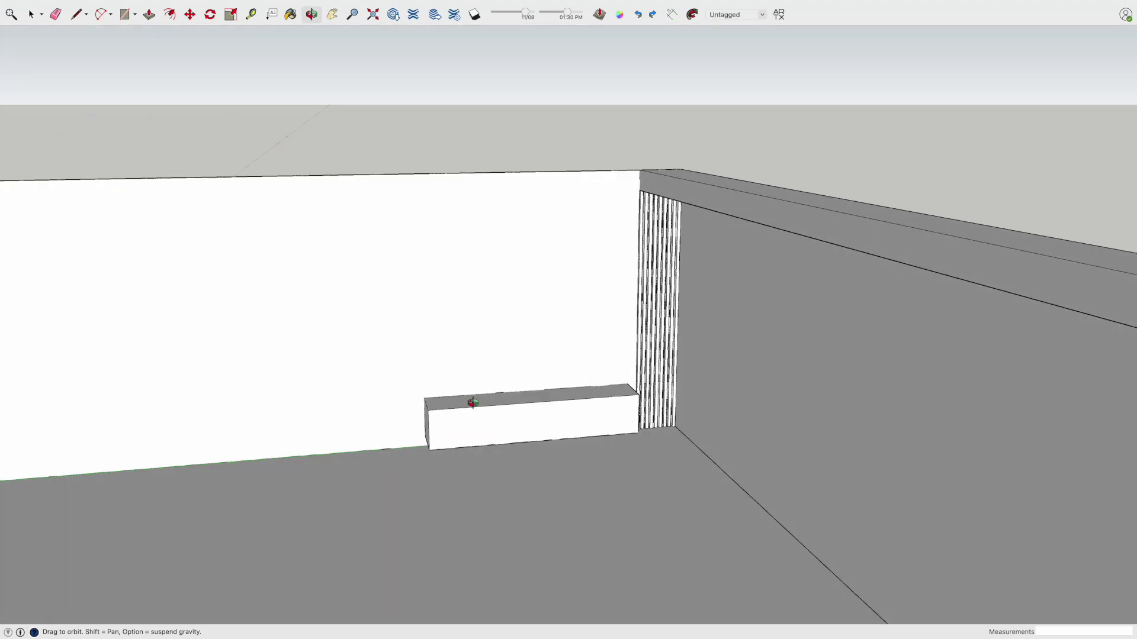
left_click_drag(472, 402, 457, 403)
key("space")
key("o")
mouse_move(513, 446)
left_mouse_down()
mouse_move(525, 373)
mouse_move(639, 437)
left_mouse_up()
scroll(640, 437, "up", 3)
scroll(640, 443, "up", 2)
scroll(640, 443, "down", 5)
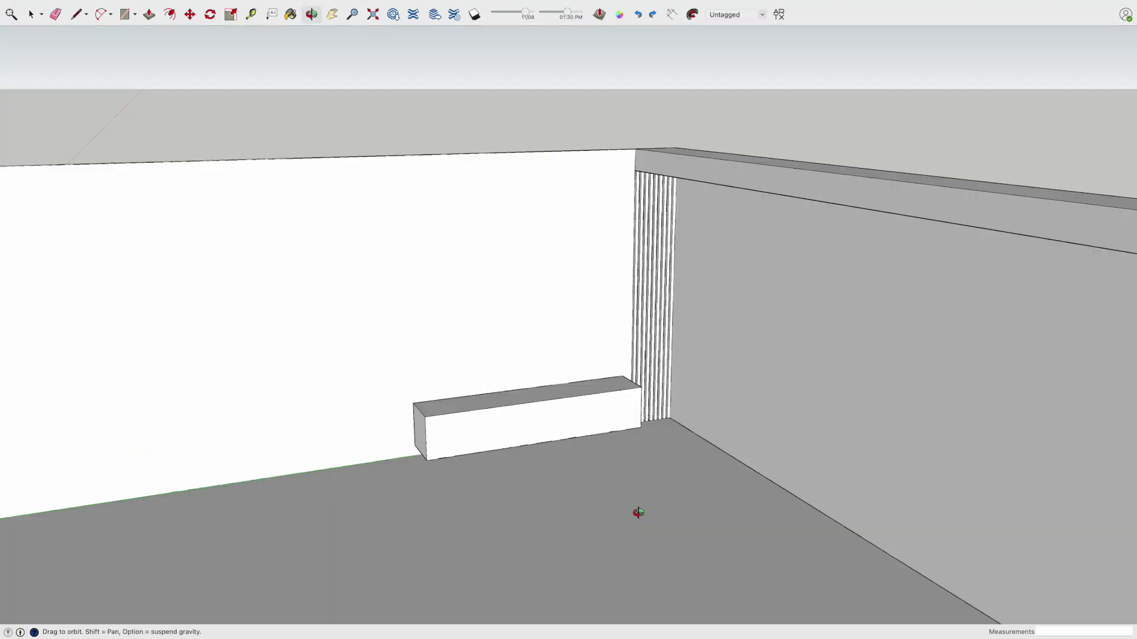
key("space")
- Start the panel outline with a 20 cm edge along the wall and a 100 cm vertical edge
key("l")
left_click(418, 409)
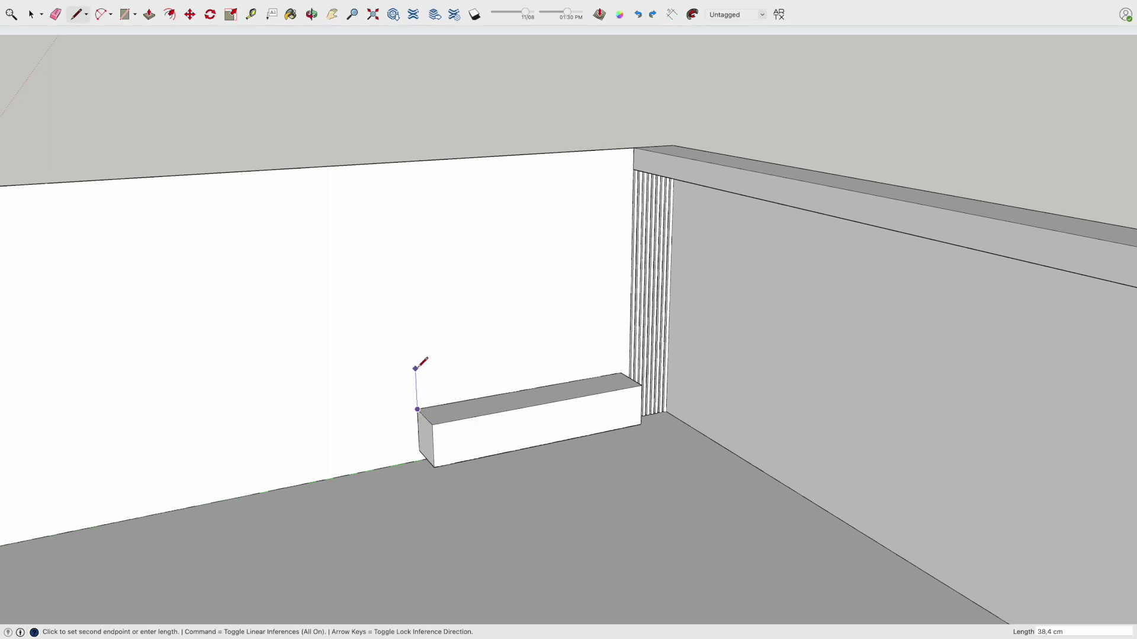
type("20")
key("Return")
key("Escape")
left_click(438, 373)
left_click(621, 344)
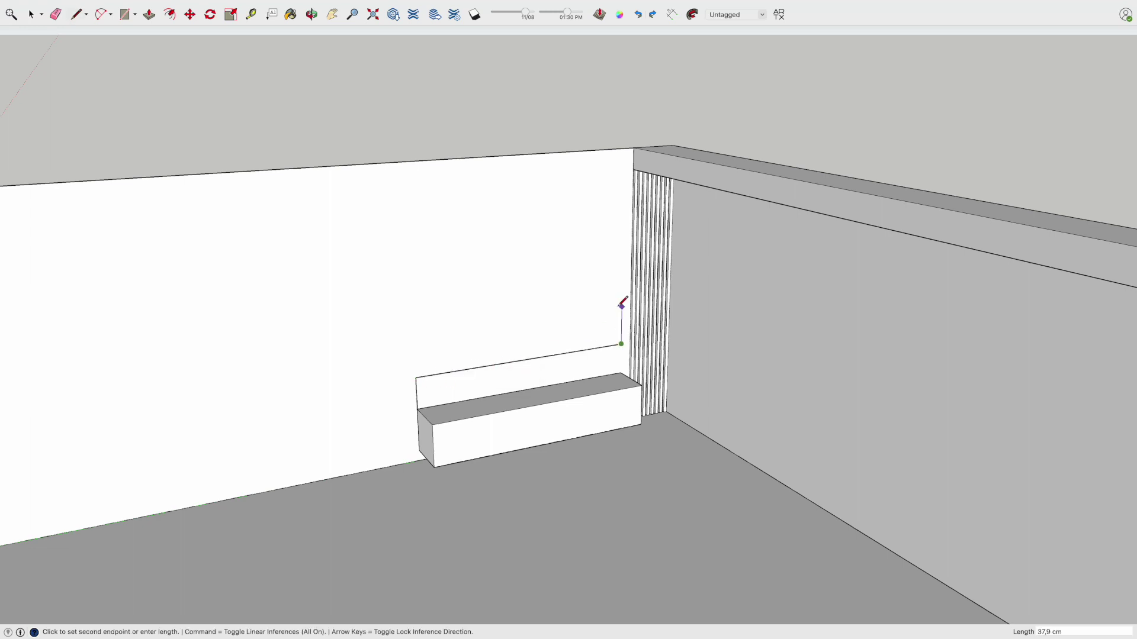
type("100")
key("Return")
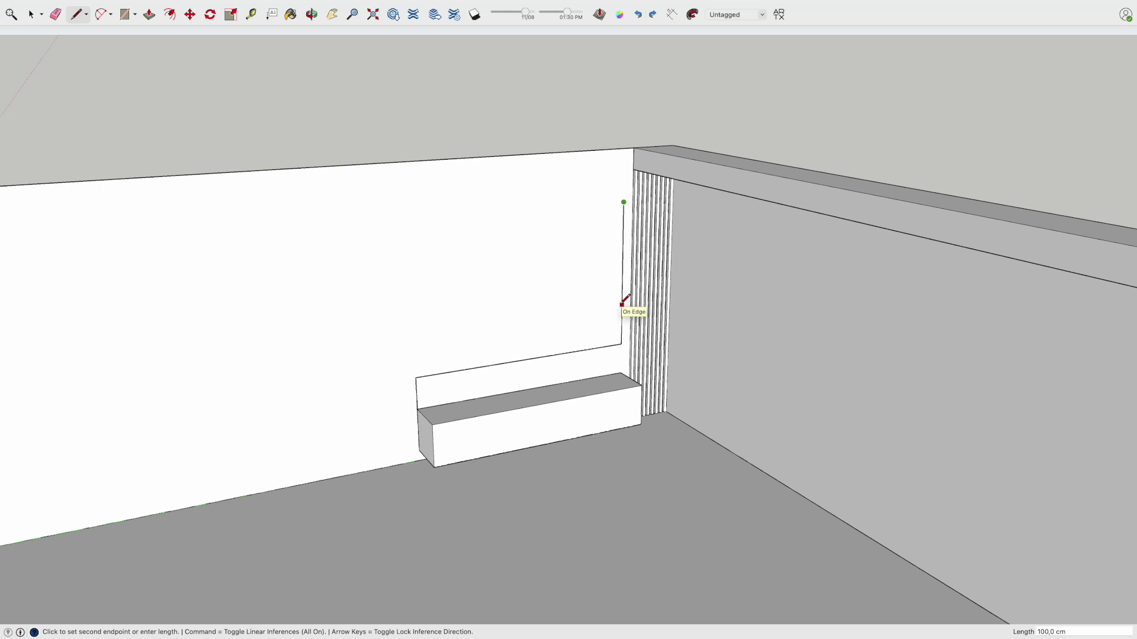
- Replace the misplaced edge with a new 100 cm vertical edge and close the panel rectangle
key("e")
left_click(623, 271)
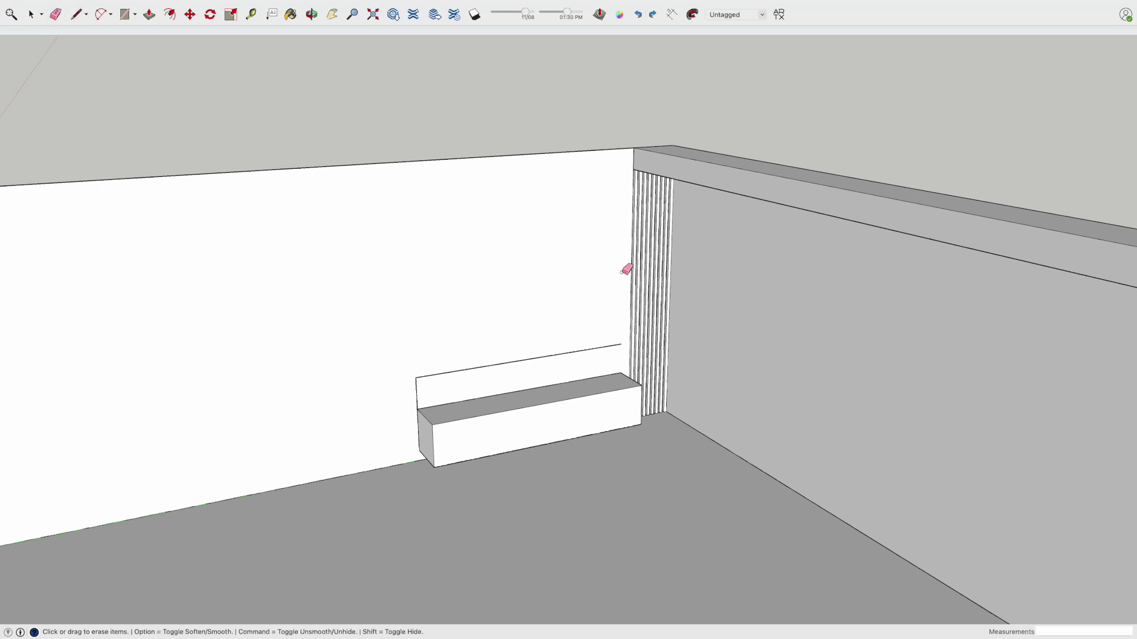
key("l")
left_click(621, 343)
type("100")
key("Return")
left_click(410, 268)
left_click(416, 377)
- Push/Pull the wall rectangle out 6.3 cm into a thin panel
key("e")
key("space")
left_click(469, 318)
key("p")
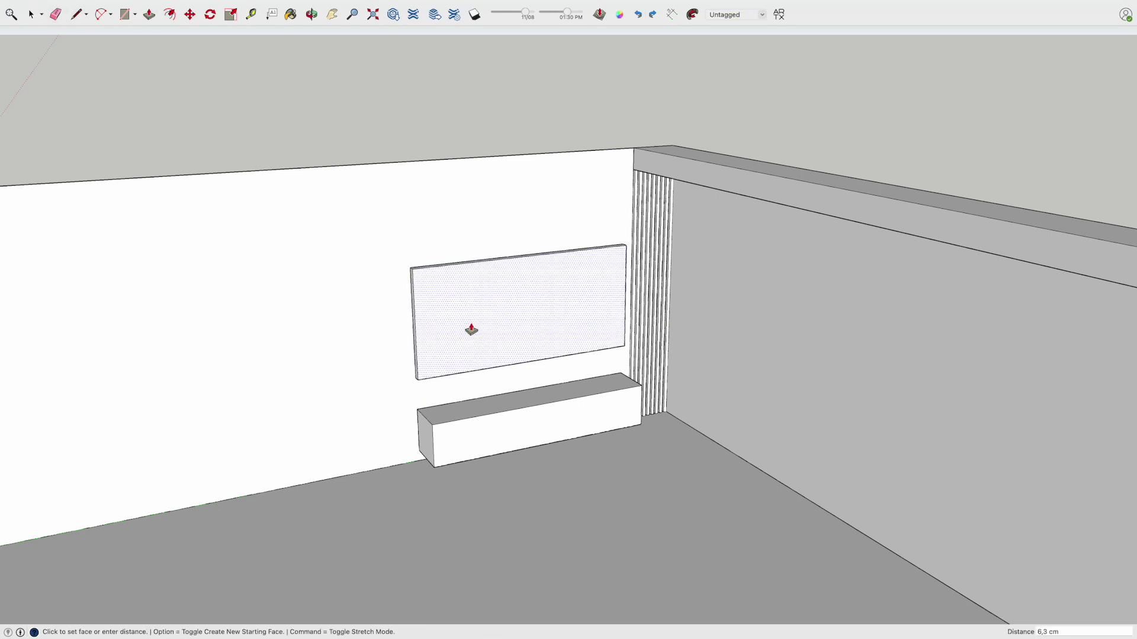
left_click(471, 329)
key("space")
left_click(471, 323)
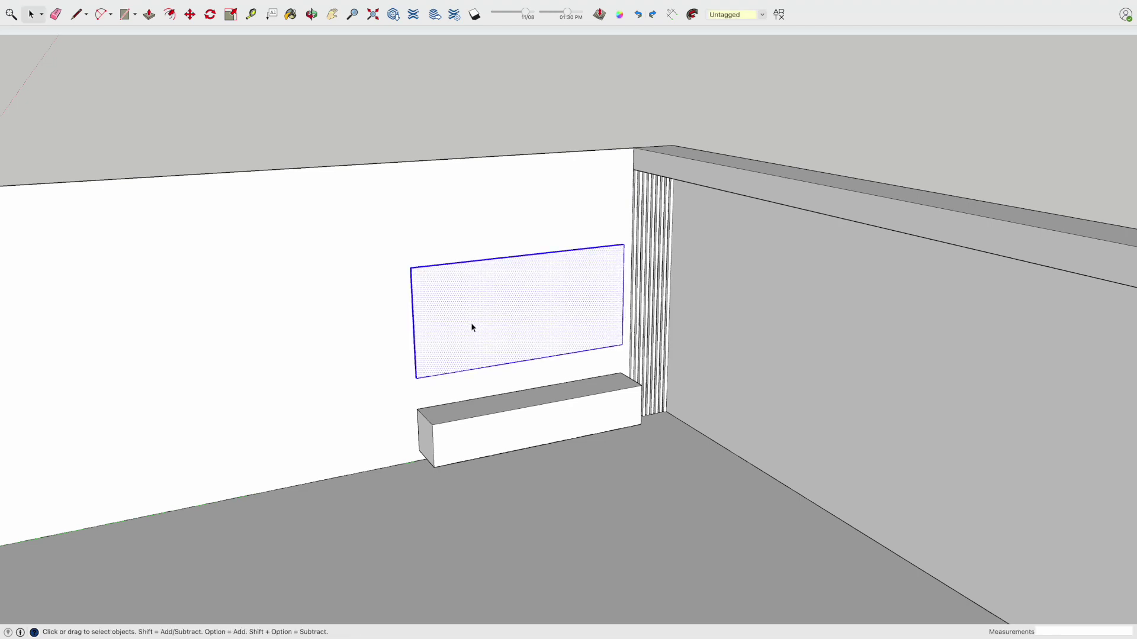
scroll(456, 322, "up", 3)
middle_click_drag(385, 297, 604, 363)
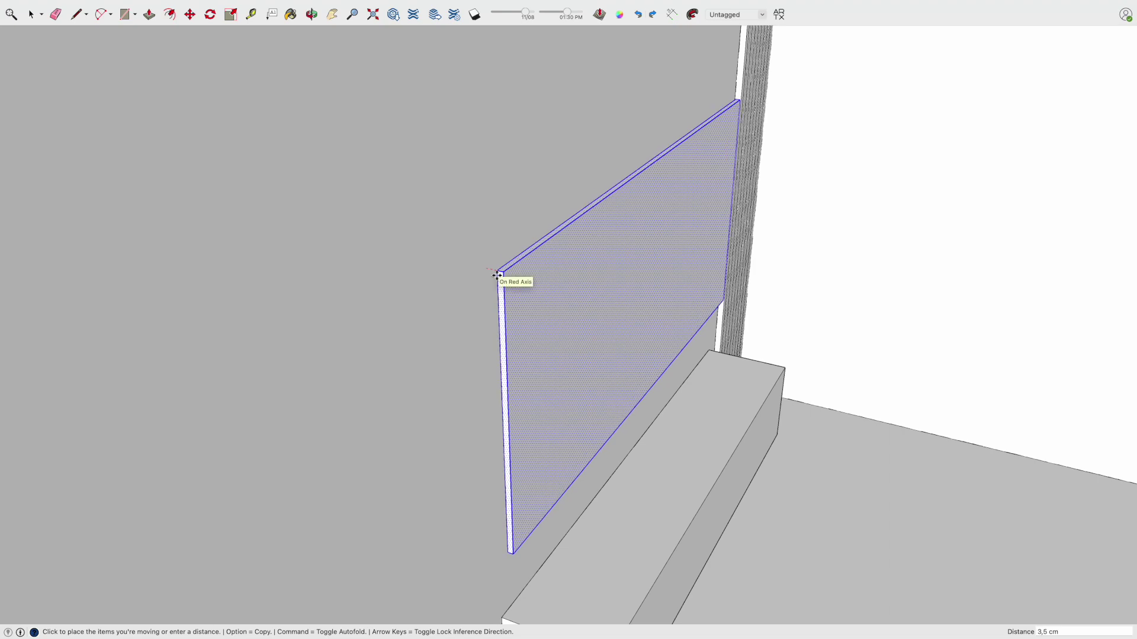
left_click(532, 280, "shift")
- Move the panel 3 cm along the red axis, off the wall
key("m")
left_click(489, 269)
type("3")
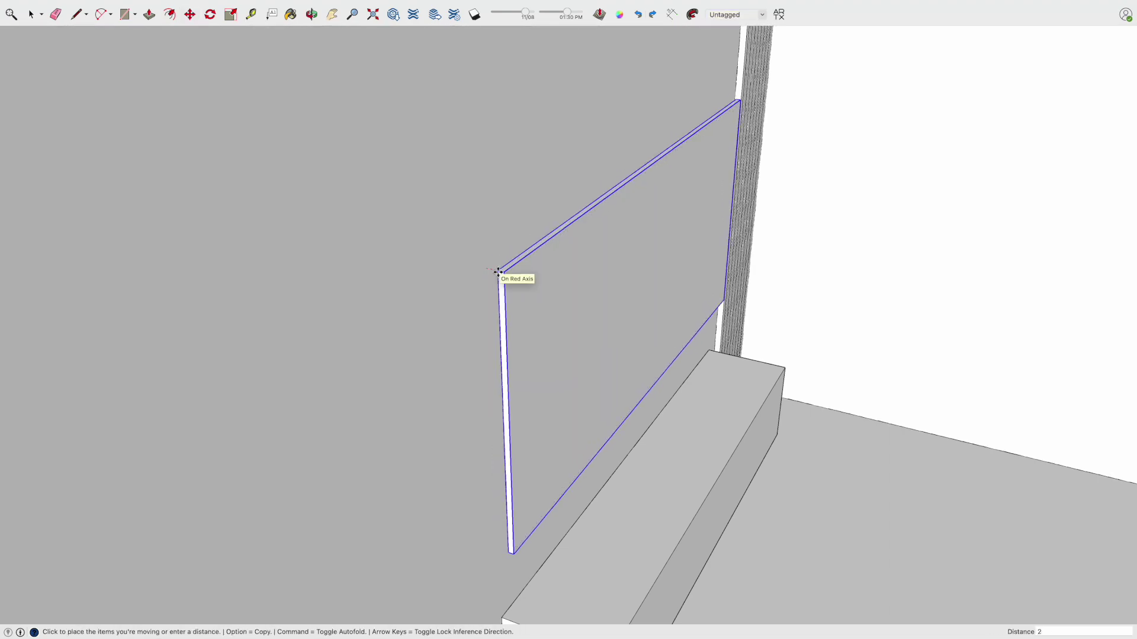
key("Return")
key("o")
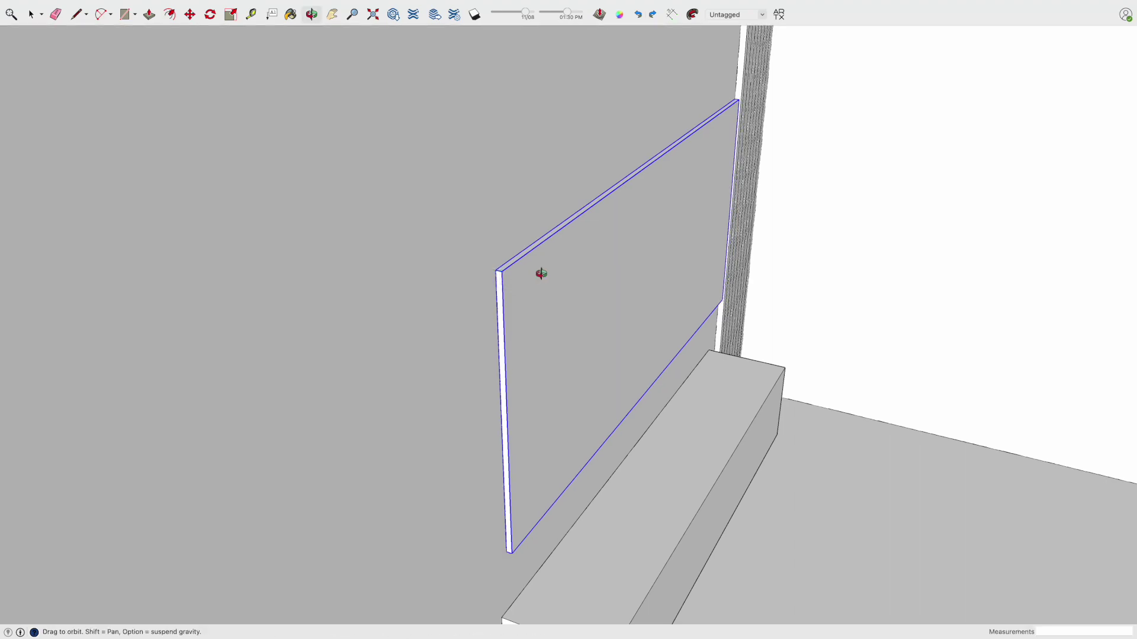
left_click_drag(541, 271, 385, 277)
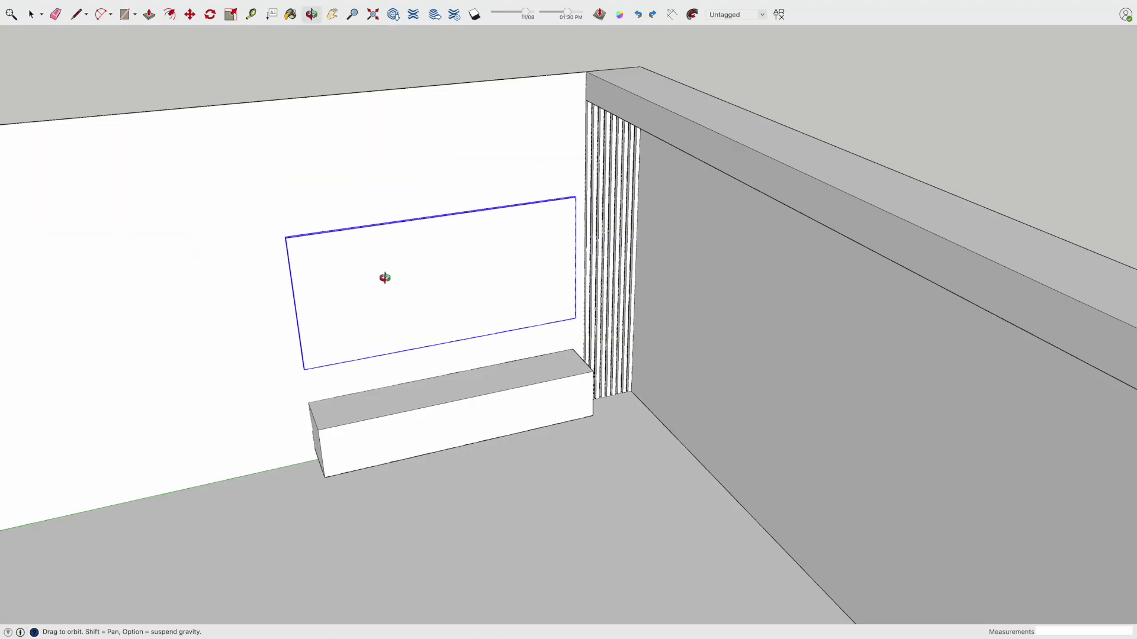
key("space")
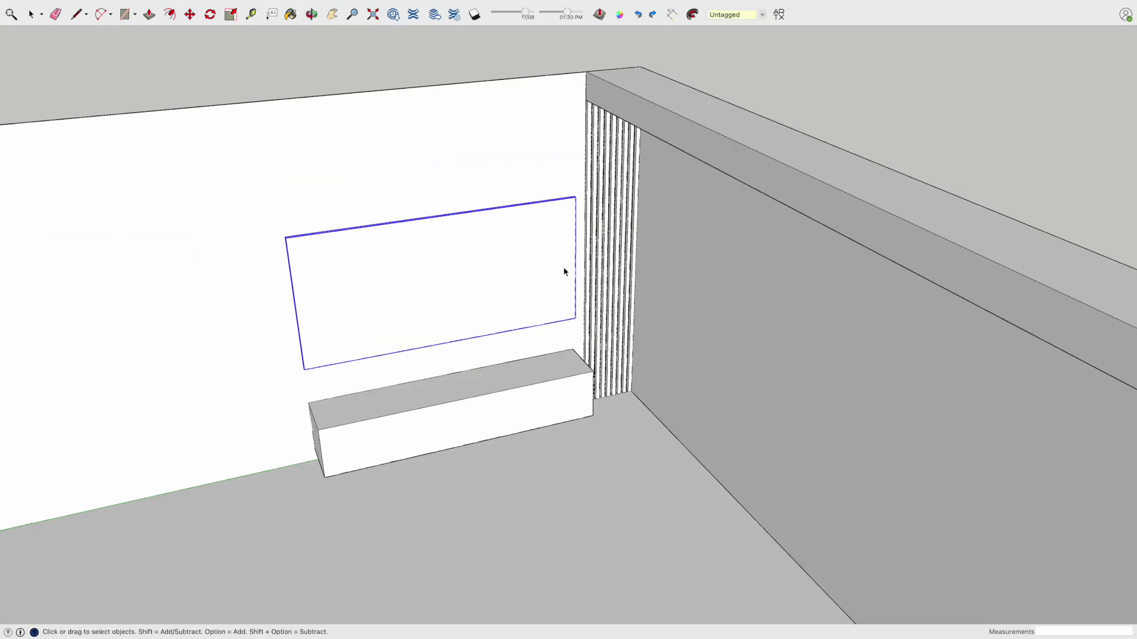
- Select the set of slats on the wall
left_click(586, 283)
scroll(585, 283, "up", 6)
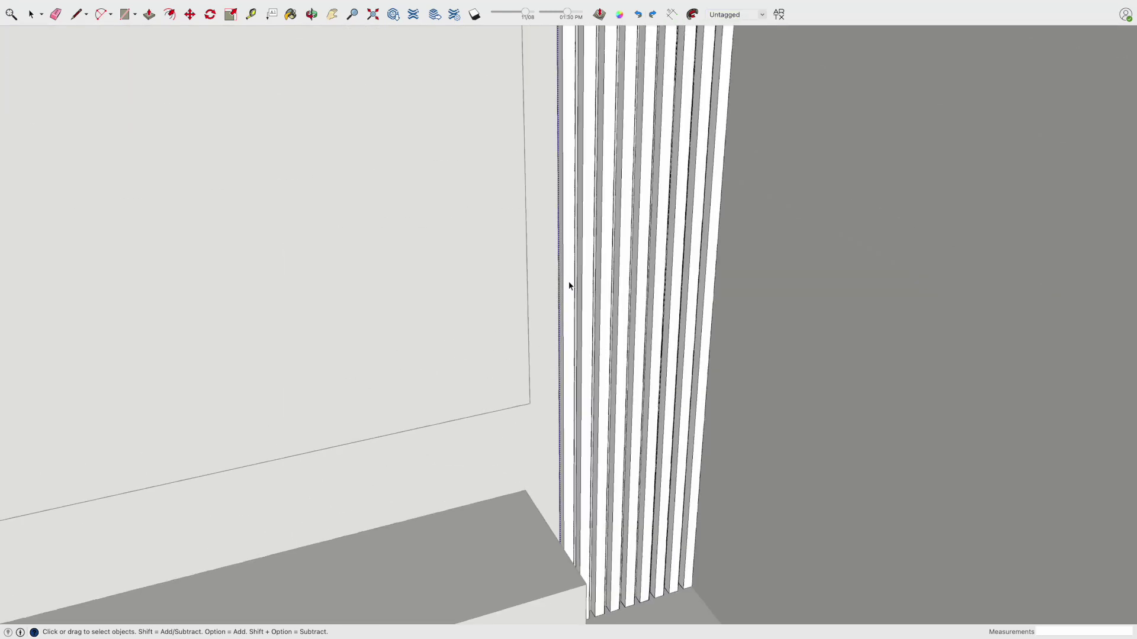
left_click(588, 297)
left_click(571, 503)
left_click(585, 496, "shift")
left_click(601, 492, "shift")
left_click(636, 486, "shift")
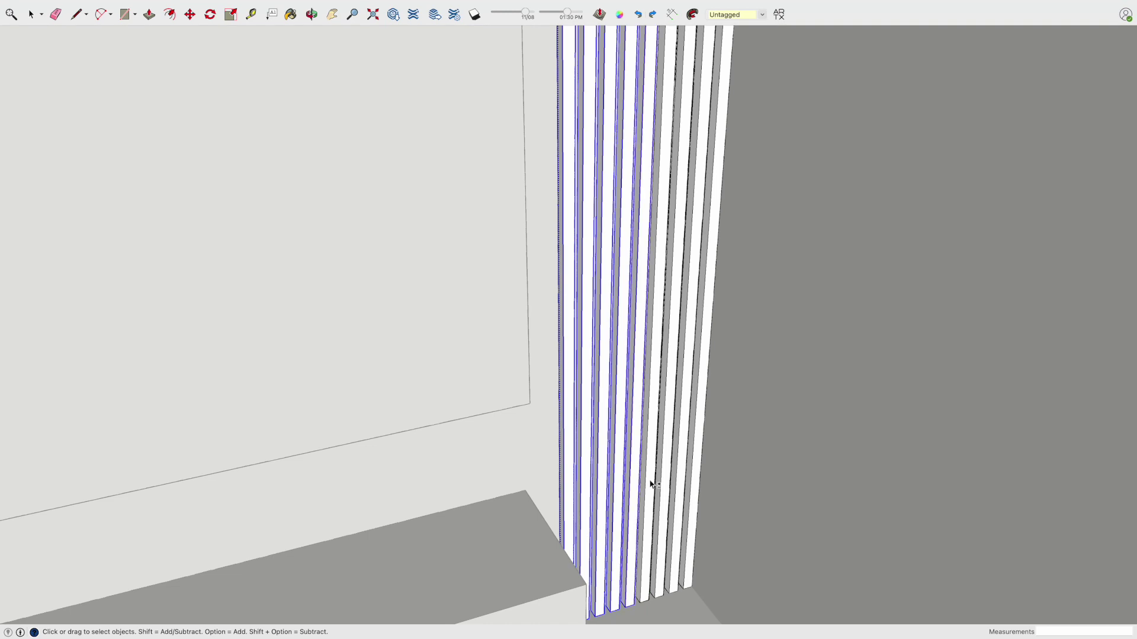
scroll(649, 484, "down", 8)
- Copy the slats onto the left wall and line them up at the panel's edge
key("m")
left_click(650, 355)
key("alt")
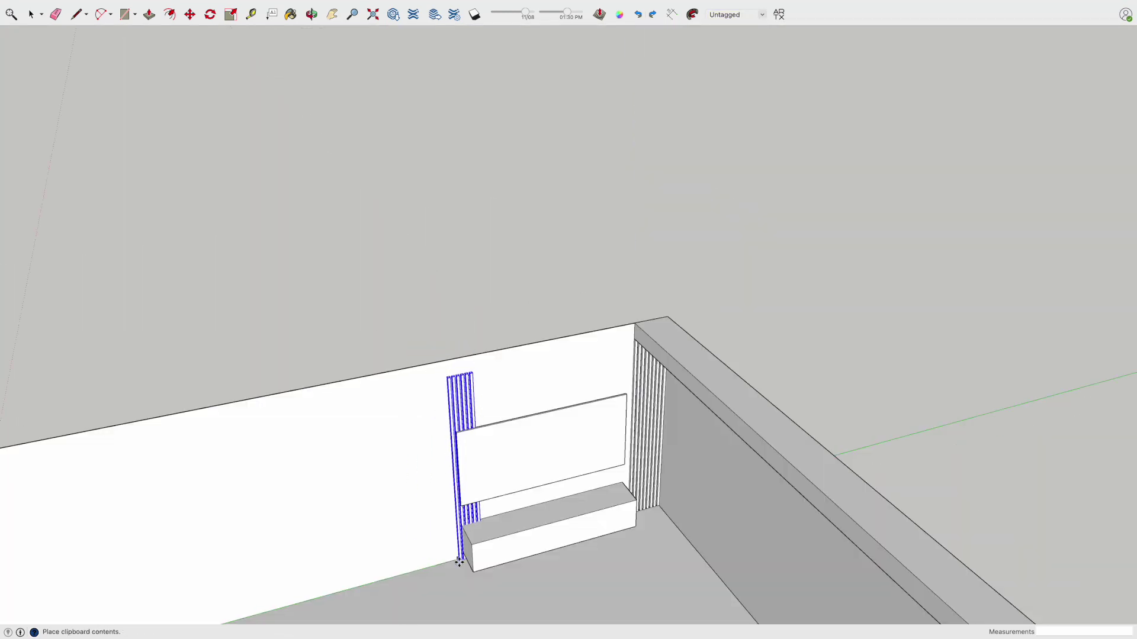
left_click(478, 364)
scroll(482, 467, "up", 6)
left_click(495, 490)
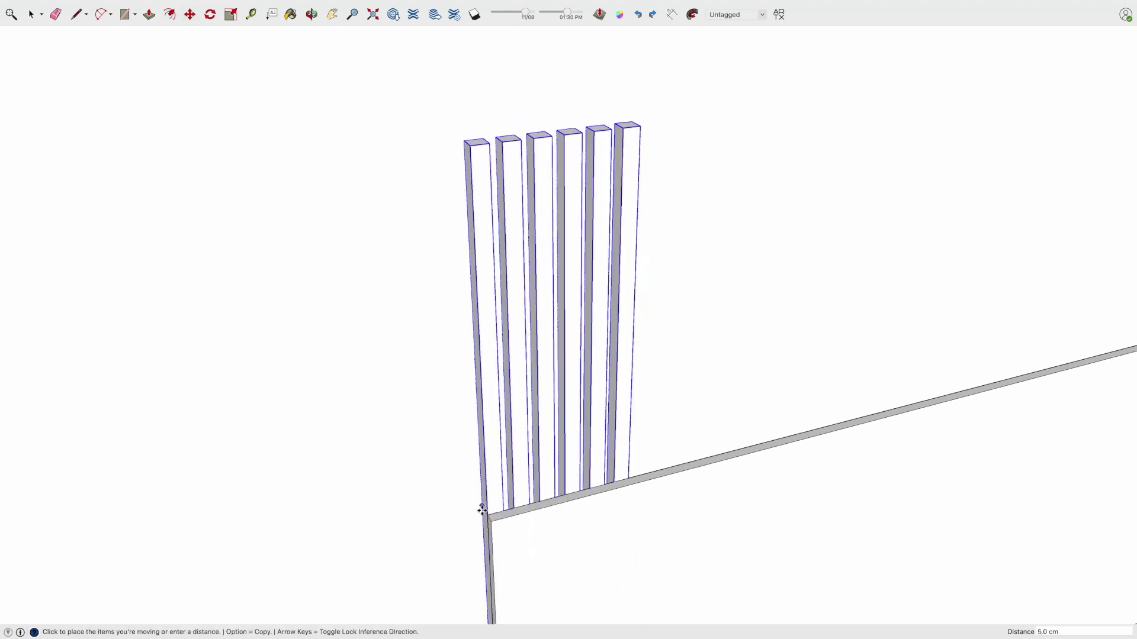
left_click(482, 506)
scroll(516, 491, "down", 5)
scroll(516, 491, "down", 1)
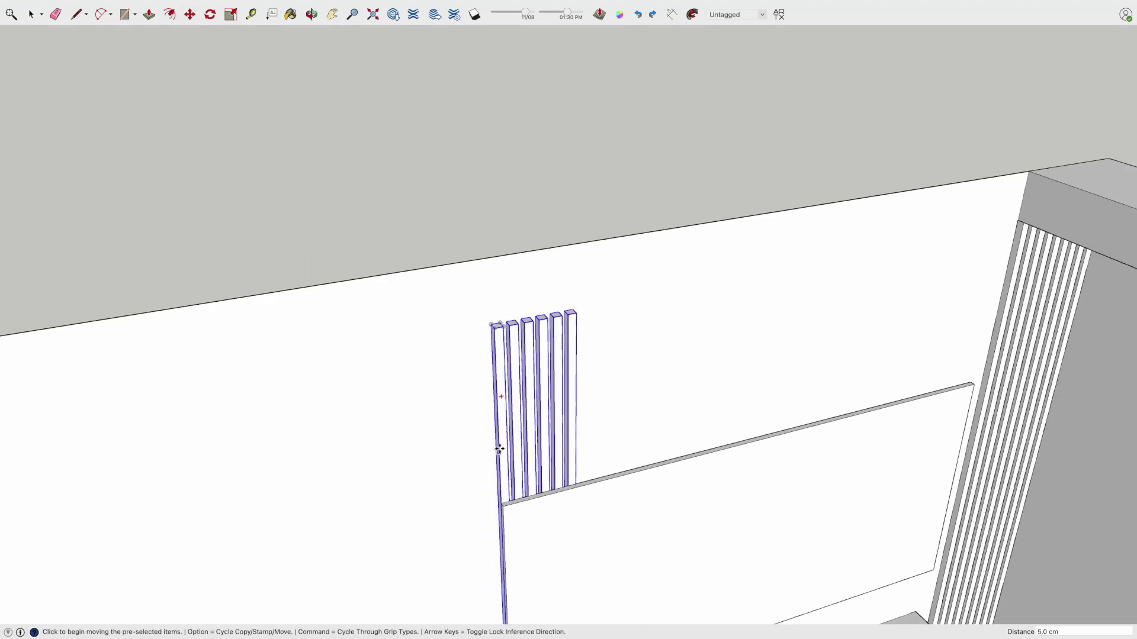
- Make the slats a component, edit it, and raise the first slat toward the ceiling
key("s")
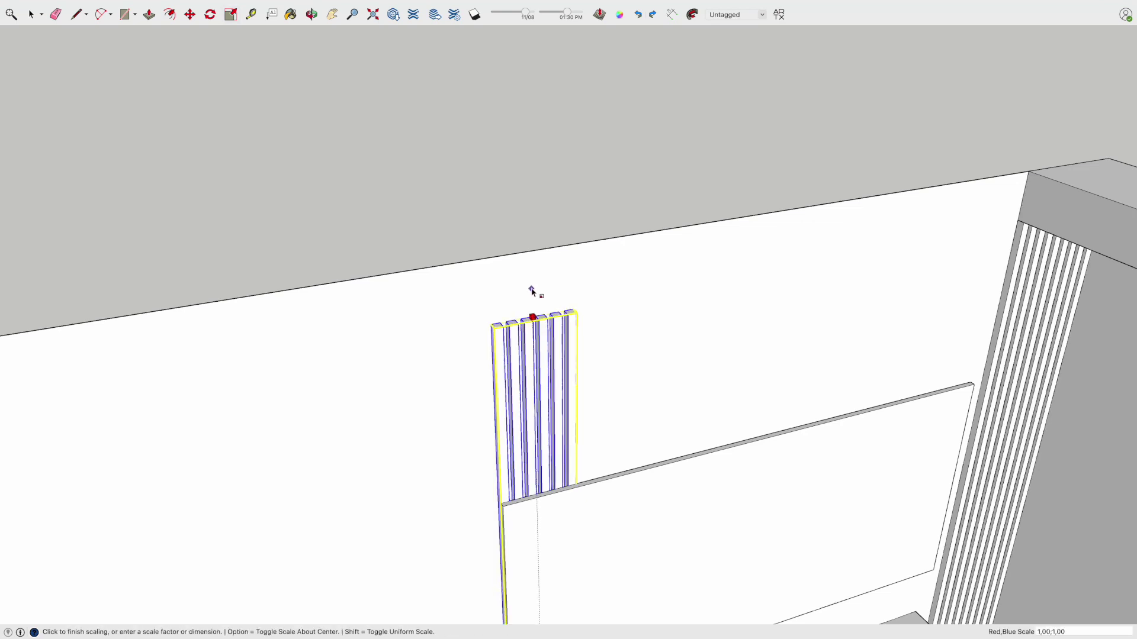
scroll(533, 317, "up", 5)
key("space")
right_click(519, 319)
left_click(570, 415)
key("Return")
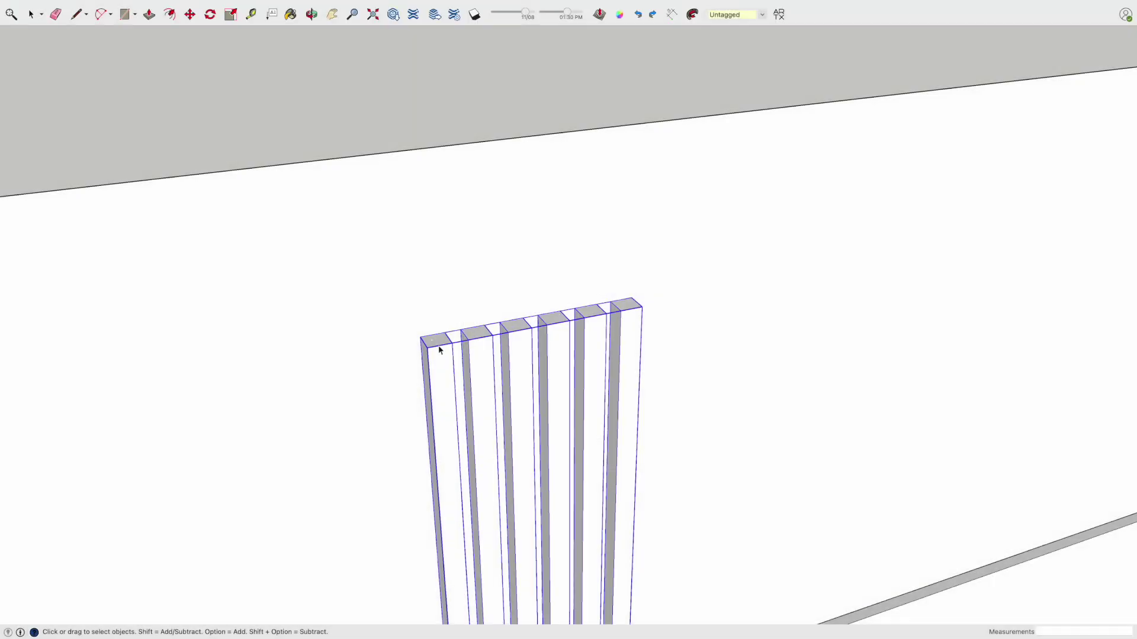
double_click(436, 347)
key("p")
left_click_drag(434, 345, 389, 157)
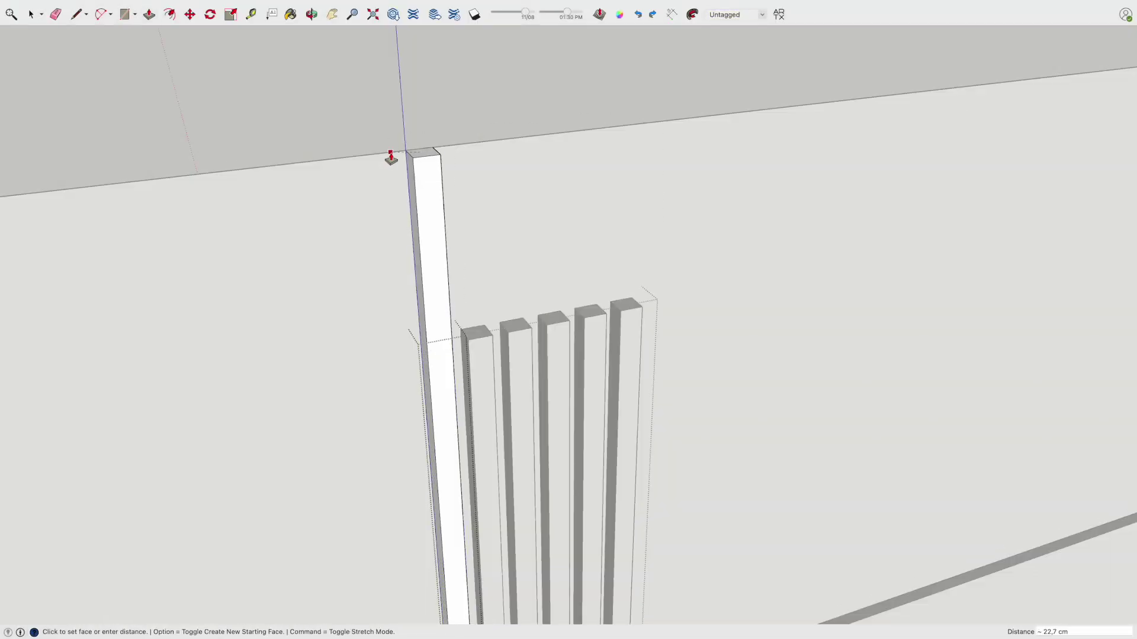
- Raise the second and third slats to full ceiling height
left_click(480, 333)
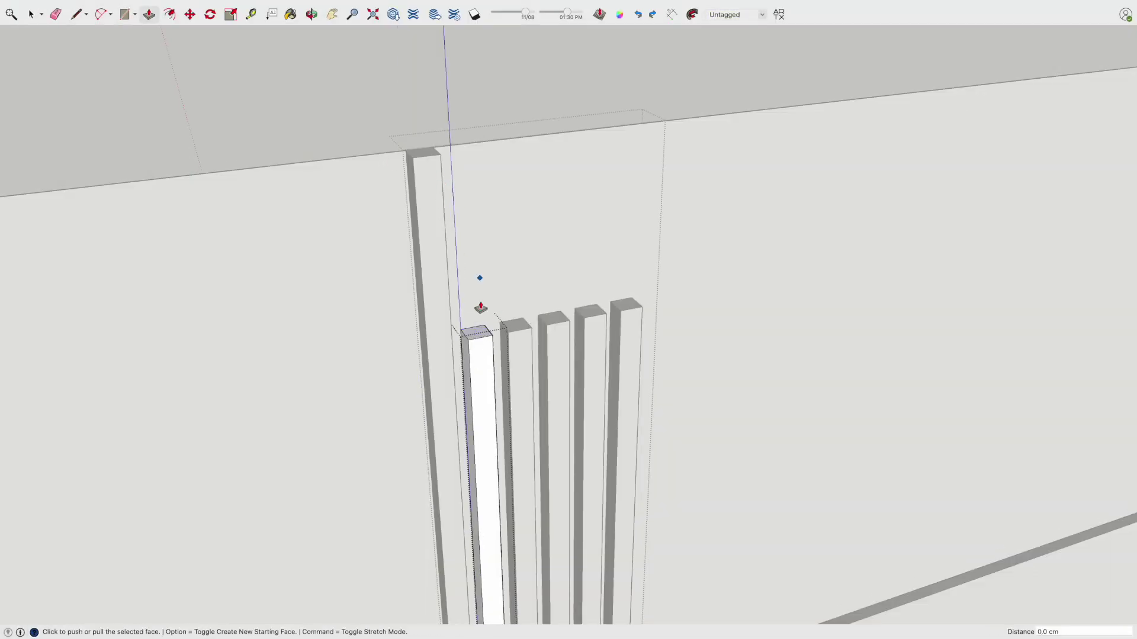
left_click(498, 252)
key("space")
left_click(515, 325)
key("p")
double_click(531, 325)
- Raise the fourth, fifth and sixth slats to full ceiling height
left_click(555, 320)
key("p")
double_click(554, 320)
double_click(594, 313)
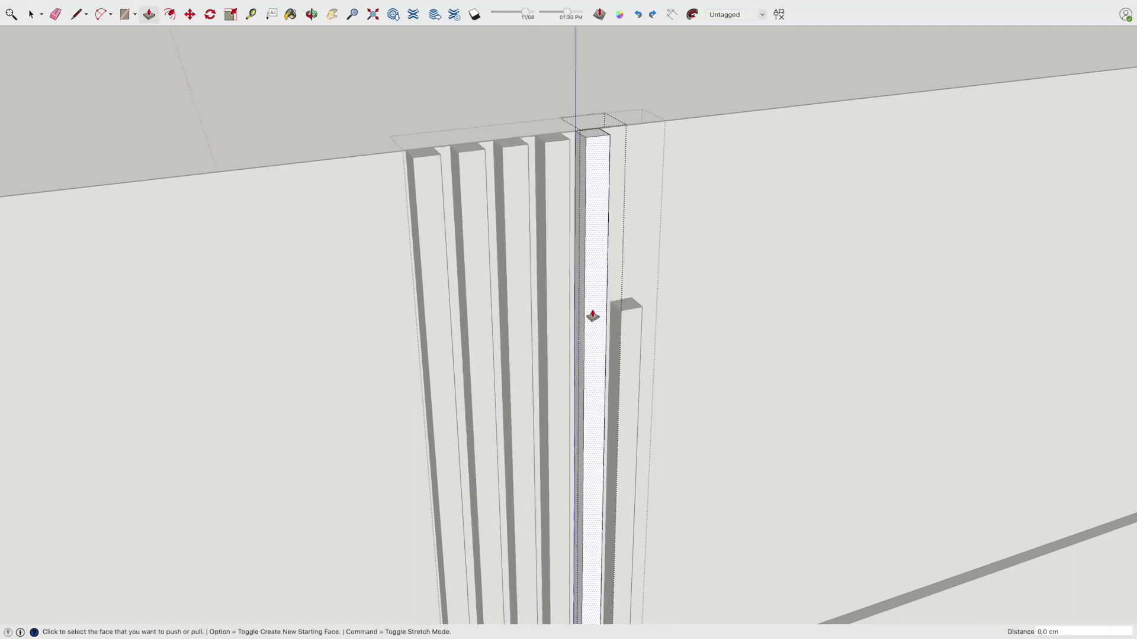
key("space")
key("p")
double_click(626, 310)
key("space")
scroll(625, 312, "down", 3)
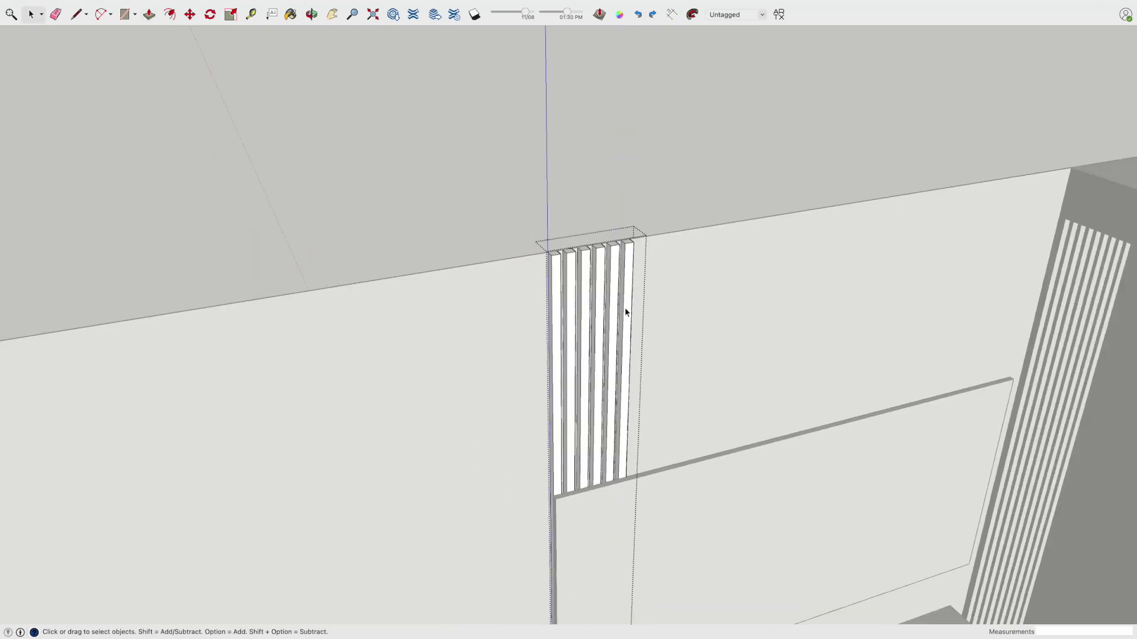
- Copy the slat component to the left, snug beside the original slats
key("Escape")
left_click(604, 311)
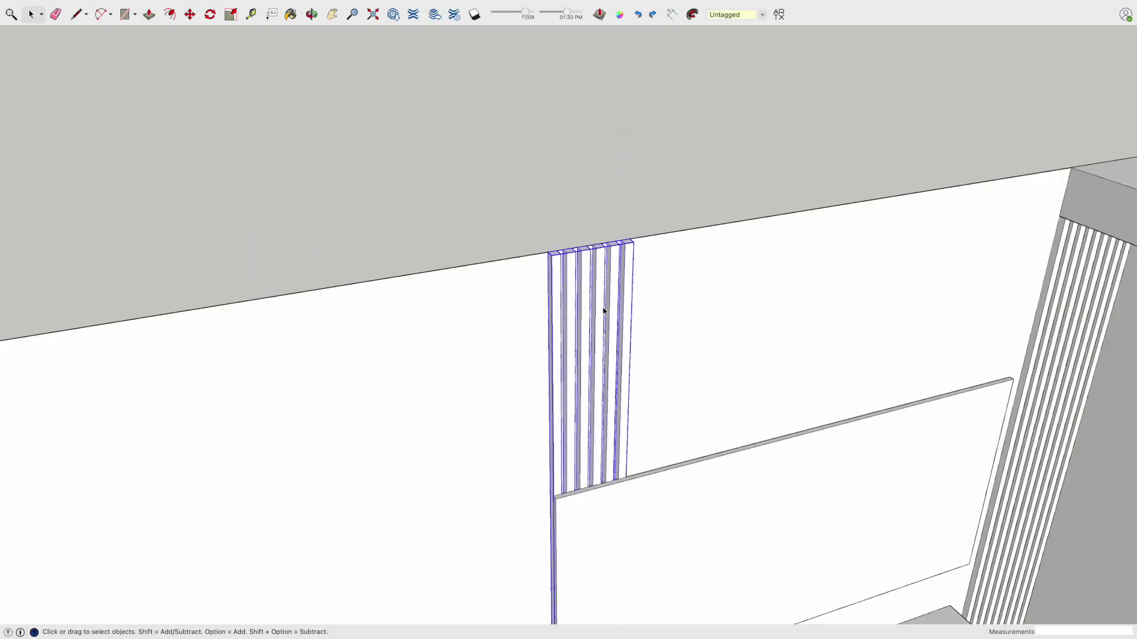
scroll(604, 311, "down", 3)
key("m")
scroll(617, 273, "up", 3)
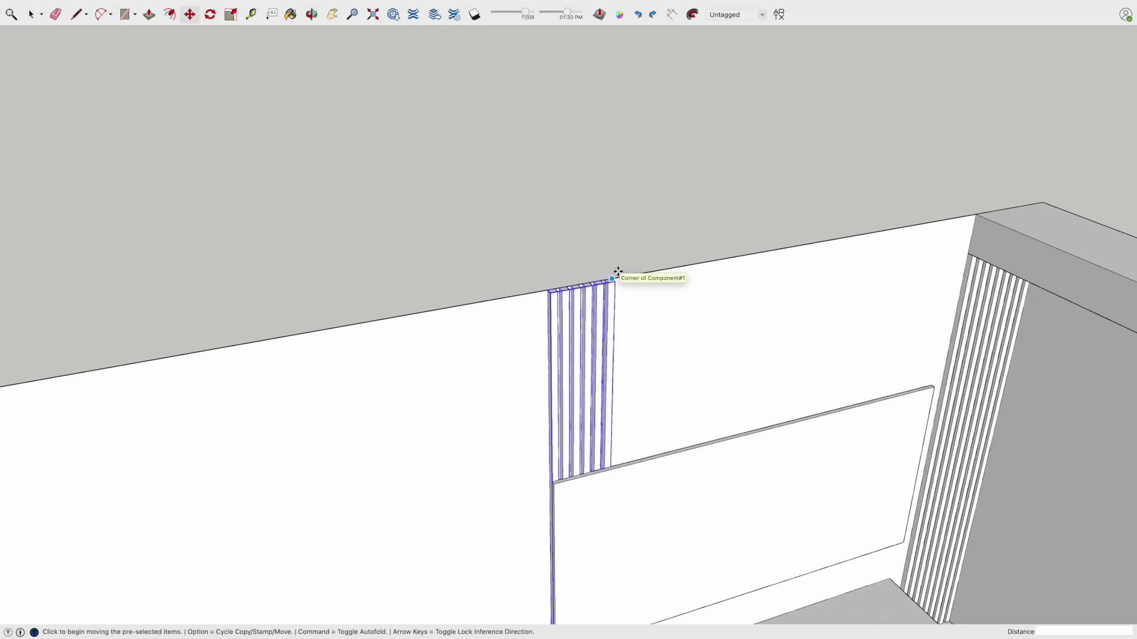
left_click(617, 272)
key("alt")
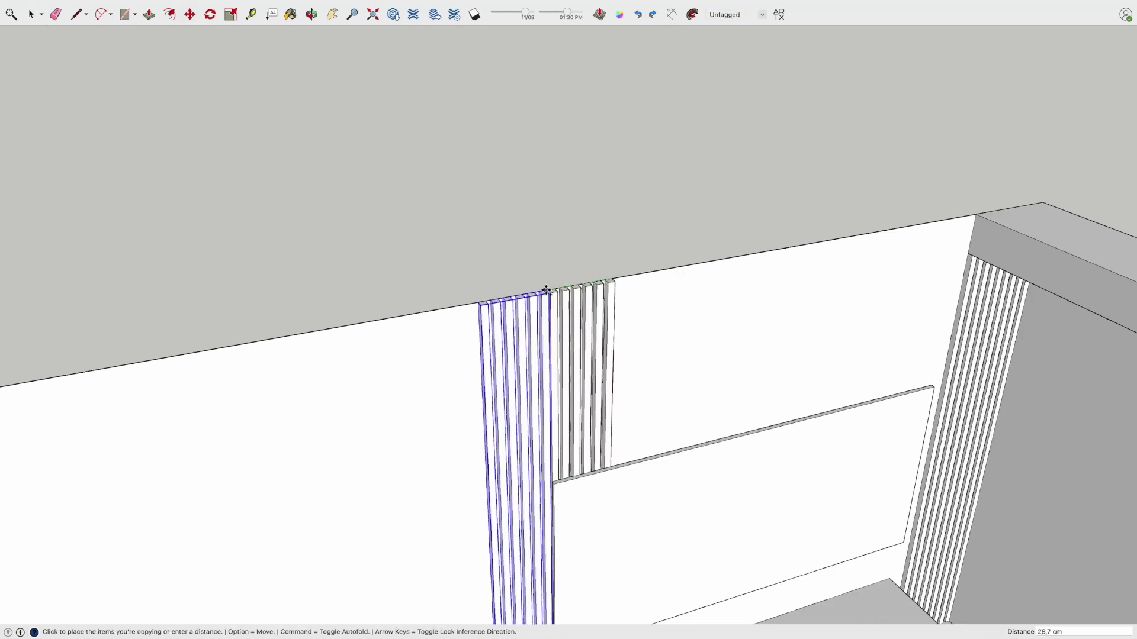
left_click(548, 292)
scroll(548, 292, "up", 5)
left_click(521, 298)
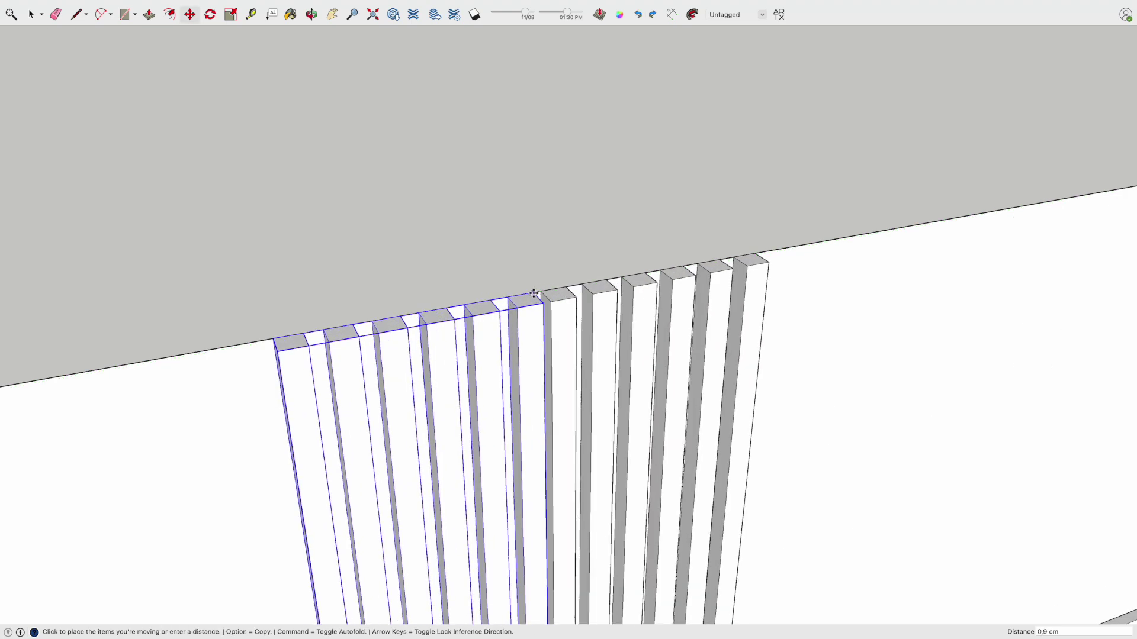
left_click(518, 296)
key("space")
- Start another copy of the slat set to extend the band leftward
scroll(521, 297, "down", 2)
scroll(527, 319, "down", 2)
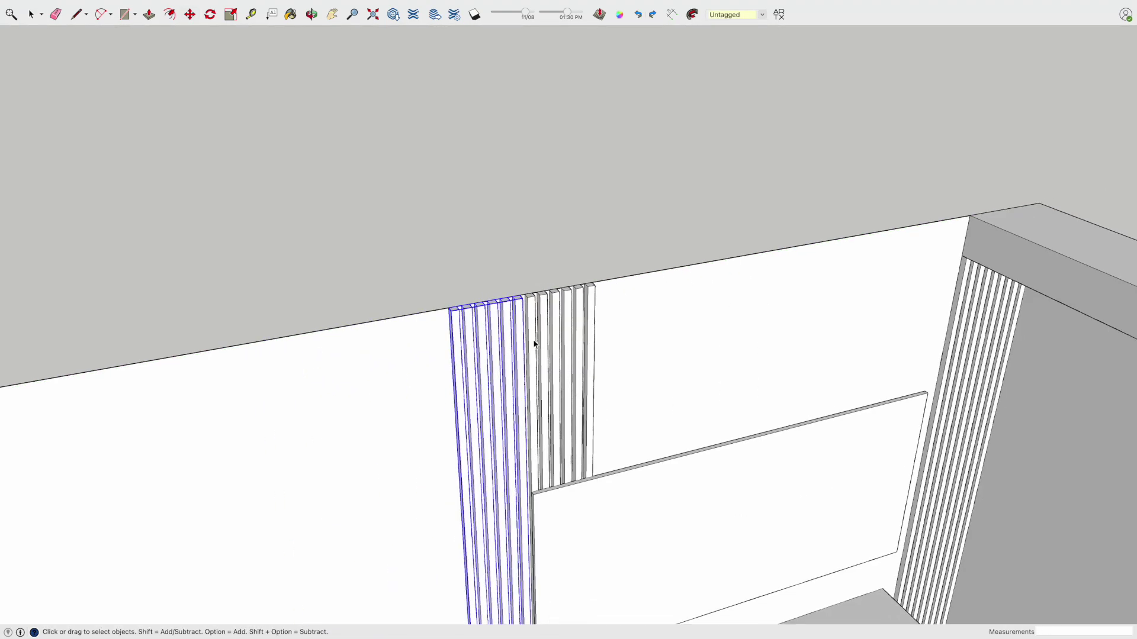
key("m")
left_click(521, 294)
key("alt")
- Place the last slat copy further left and orbit to face the panel
left_click(436, 309)
mouse_move(471, 273)
middle_mouse_down()
mouse_move(439, 245)
mouse_move(568, 492)
mouse_move(541, 491)
middle_mouse_up()
mouse_move(555, 428)
middle_mouse_down()
mouse_move(655, 581)
mouse_move(527, 391)
mouse_move(708, 490)
mouse_move(438, 346)
mouse_move(282, 223)
middle_mouse_up()
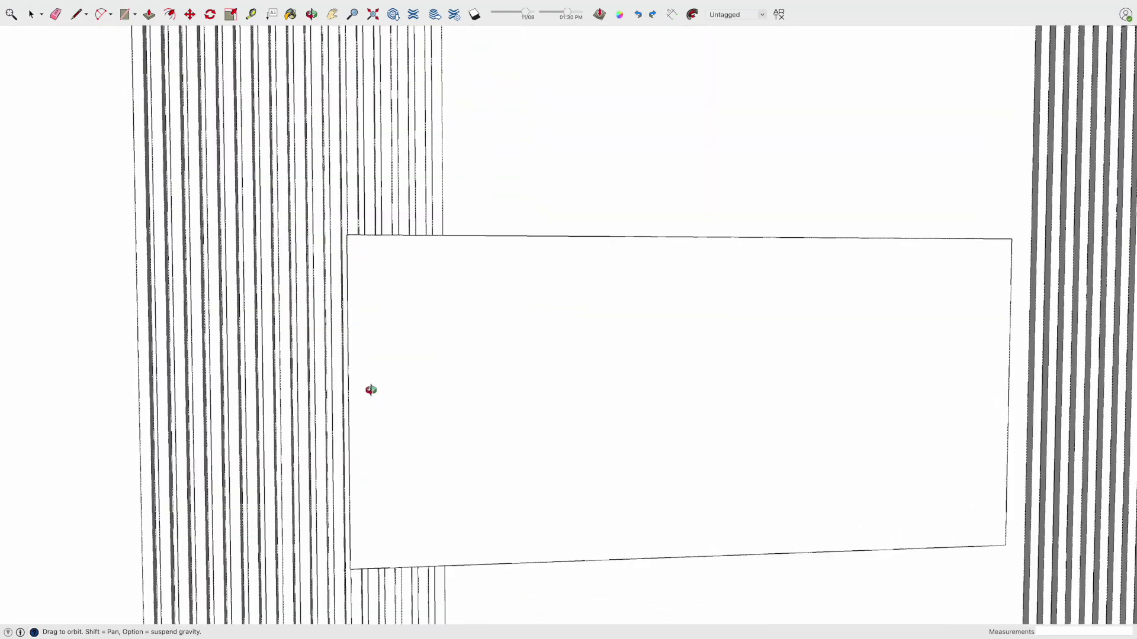
- Draw a 60 cm strip on the panel's left edge for the shelf
key("l")
left_click(349, 404)
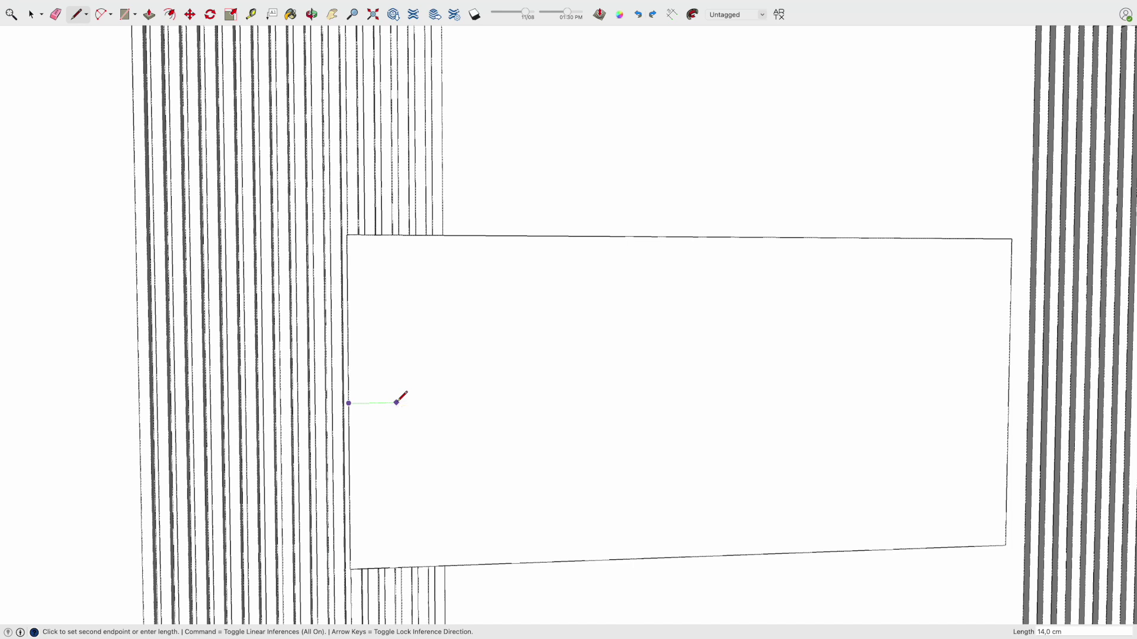
type("60")
key("Return")
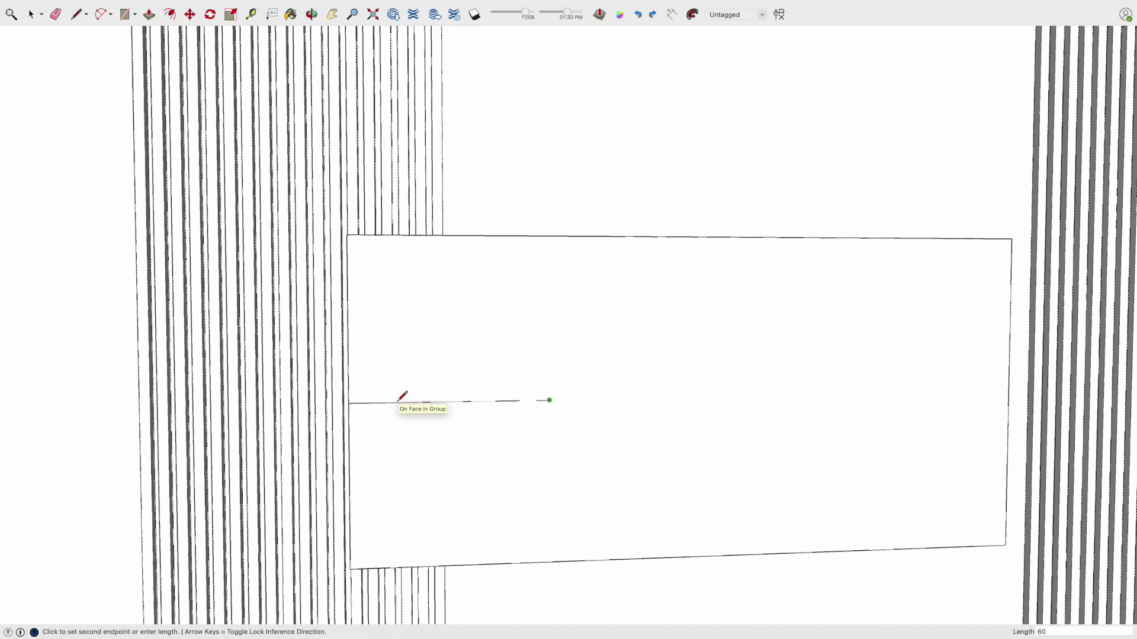
left_click(349, 400)
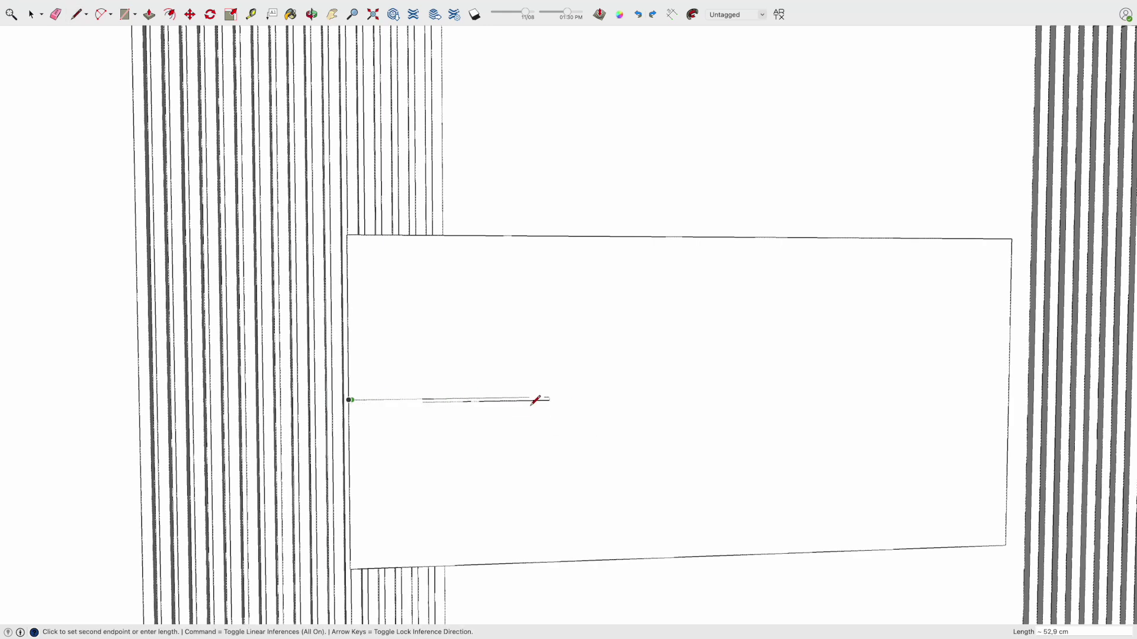
scroll(540, 393, "up", 5)
type("1")
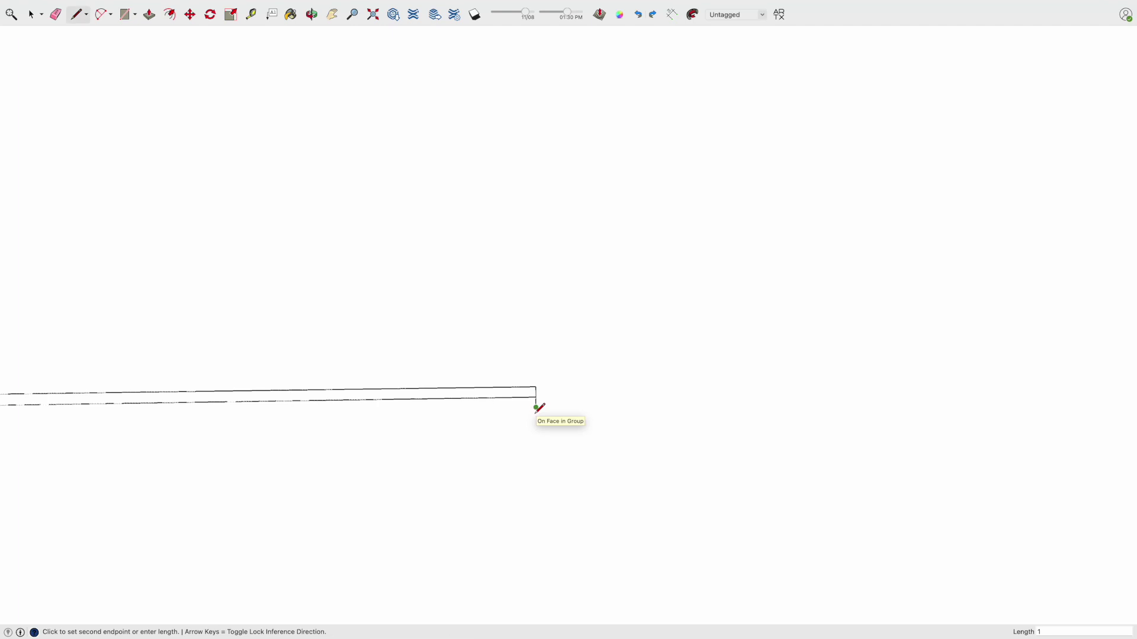
scroll(473, 411, "down", 5)
- Extrude the strip outward into a thin shelf board and select it
key("e")
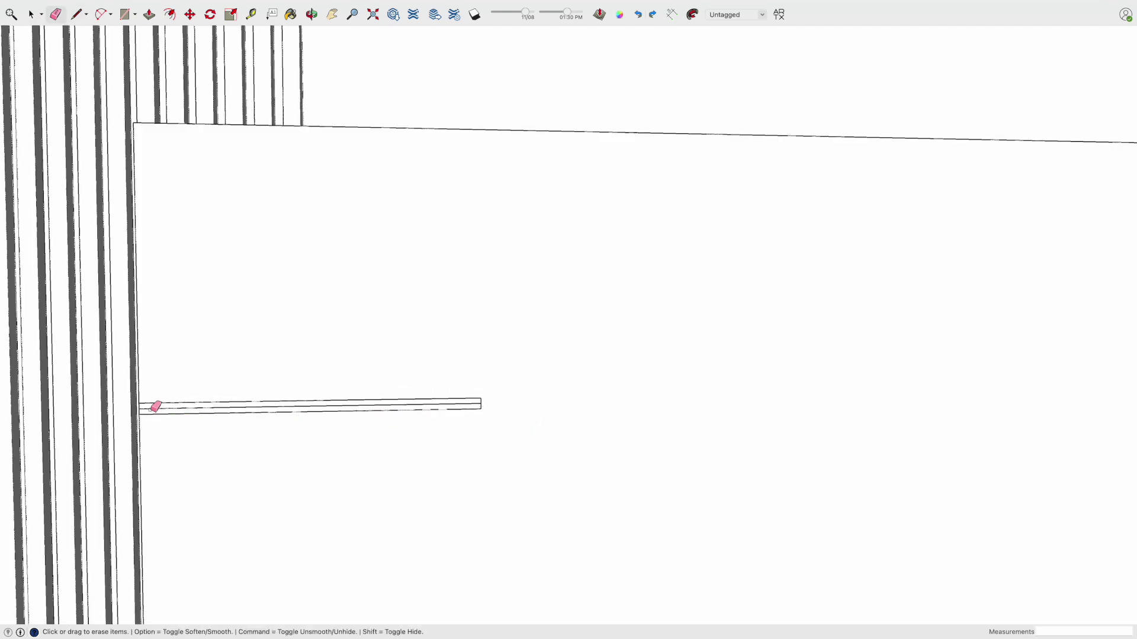
key("l")
left_click(139, 414)
key("Escape")
key("space")
key("p")
left_click(414, 407)
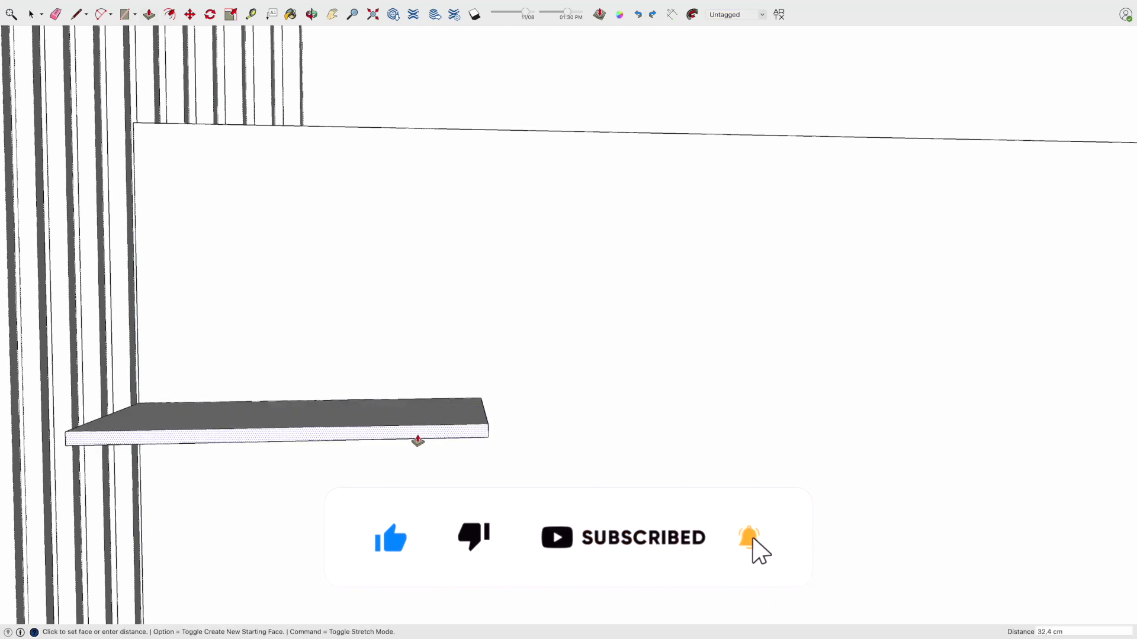
key("Escape")
key("space")
left_click(449, 421)
- Face the wall squarely and mark a 10 cm inset from the panel's right edge
key("o")
left_click_drag(398, 420, 685, 482)
scroll(641, 507, "down", 5)
scroll(450, 450, "down", 3)
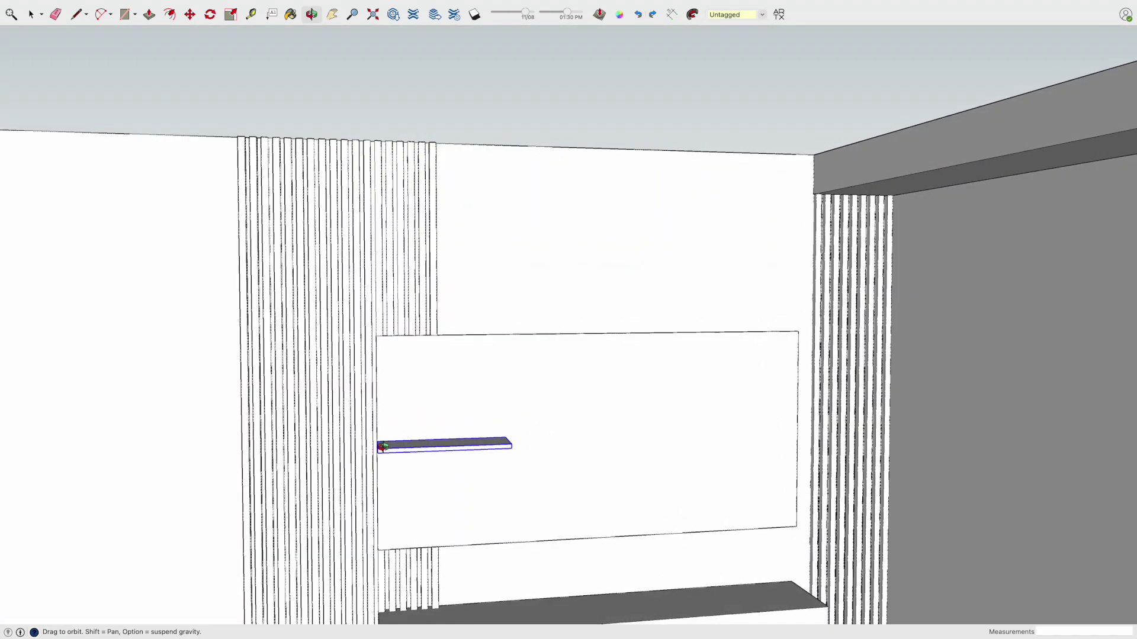
left_click_drag(520, 456, 459, 455)
key("space")
key("l")
left_click(815, 437)
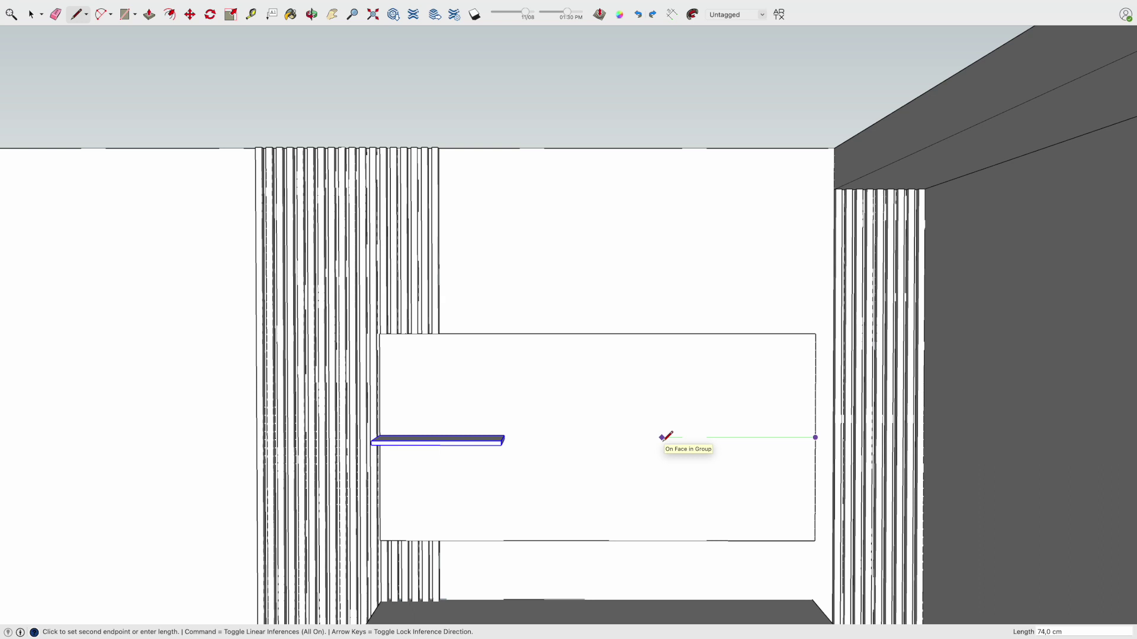
key("Return")
key("Escape")
left_click(795, 438)
key("Escape")
- Draw the TV outline on the panel with 100 cm top and bottom edges
key("space")
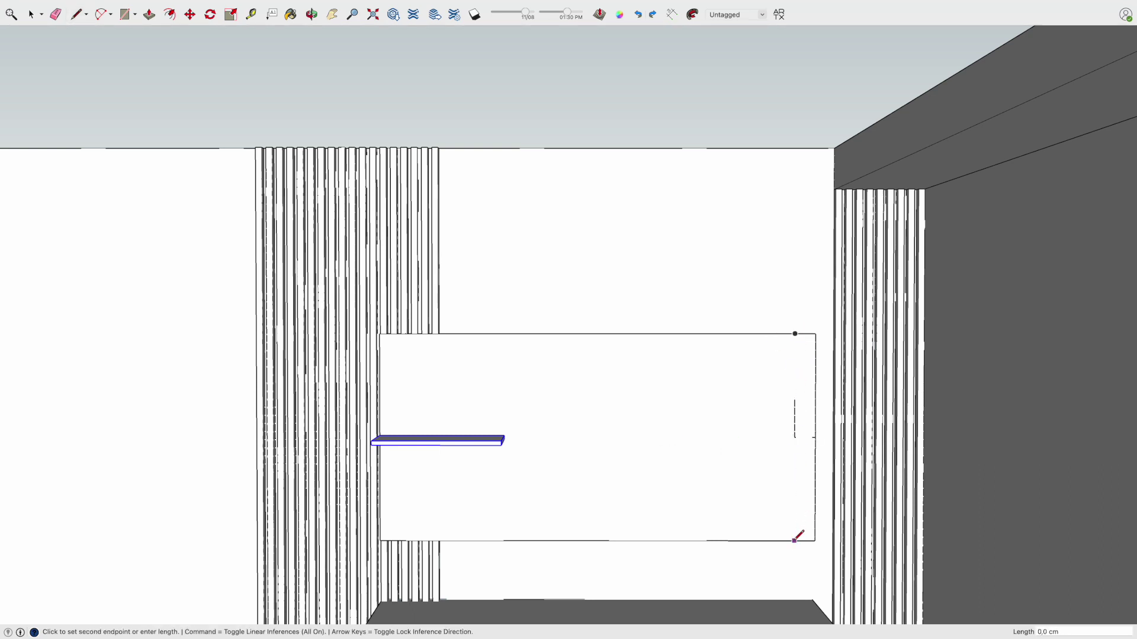
key("l")
left_click(795, 334)
left_click(794, 354)
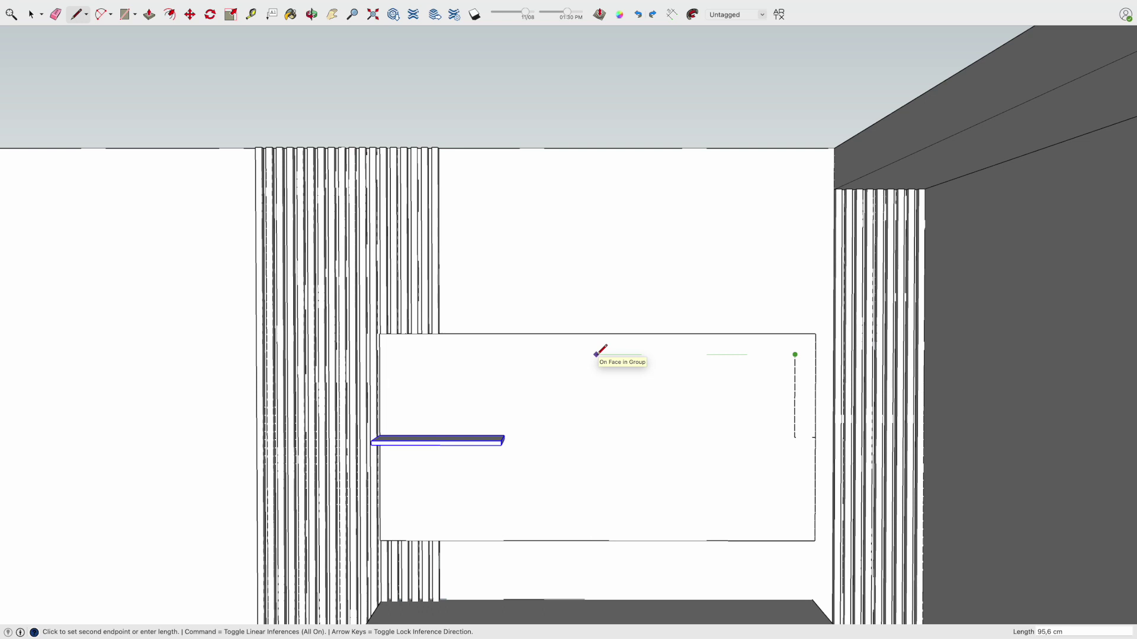
type("100")
key("Return")
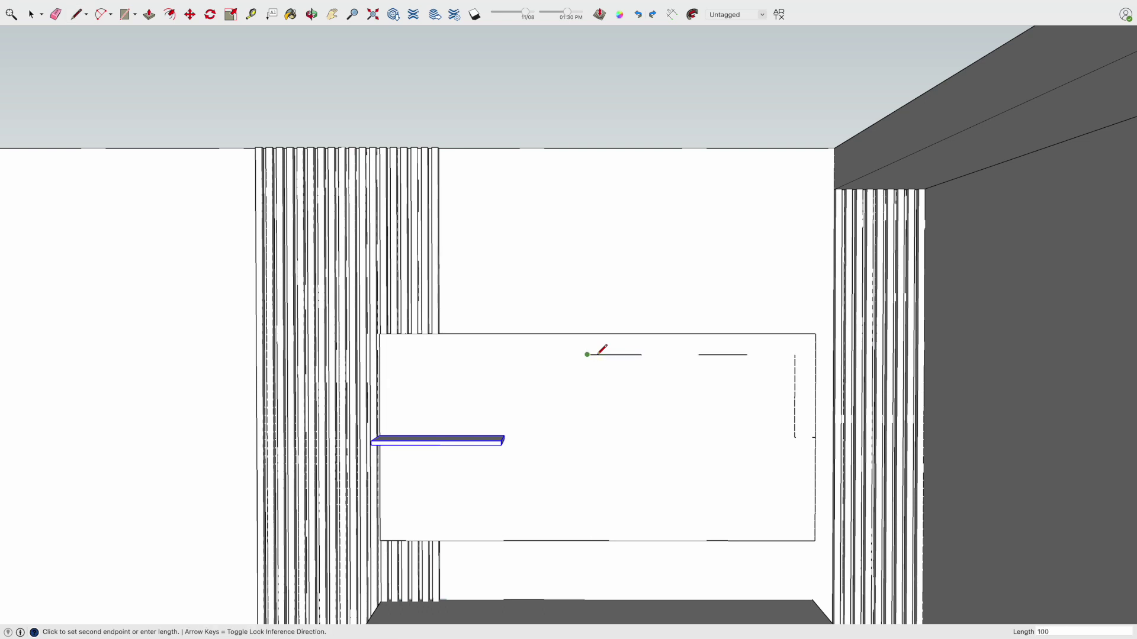
double_click(587, 437)
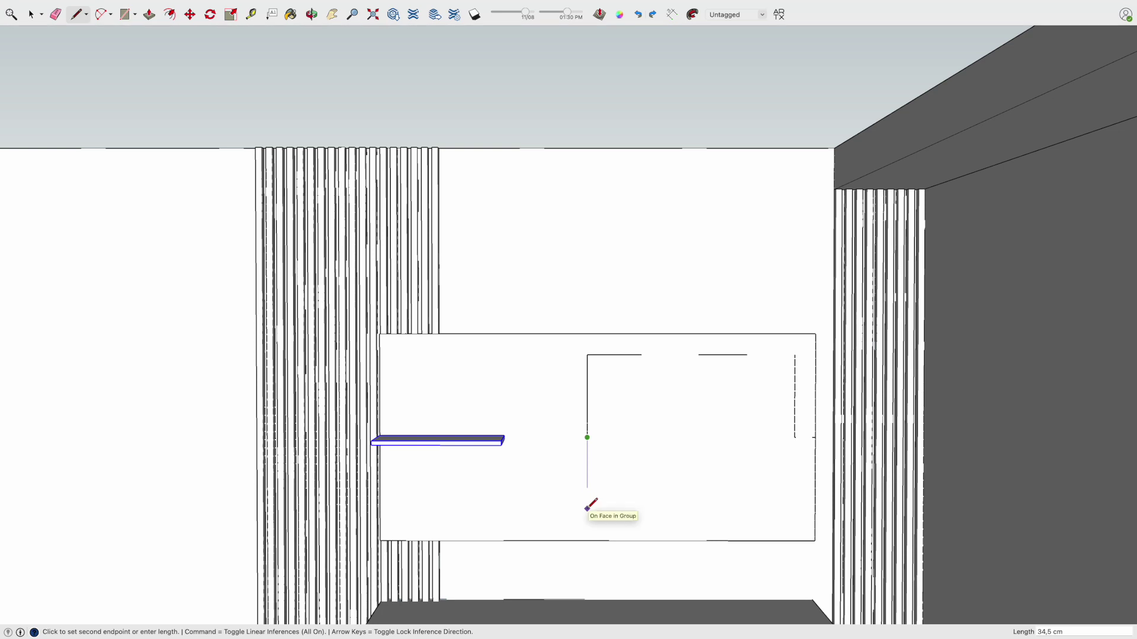
left_click(800, 438)
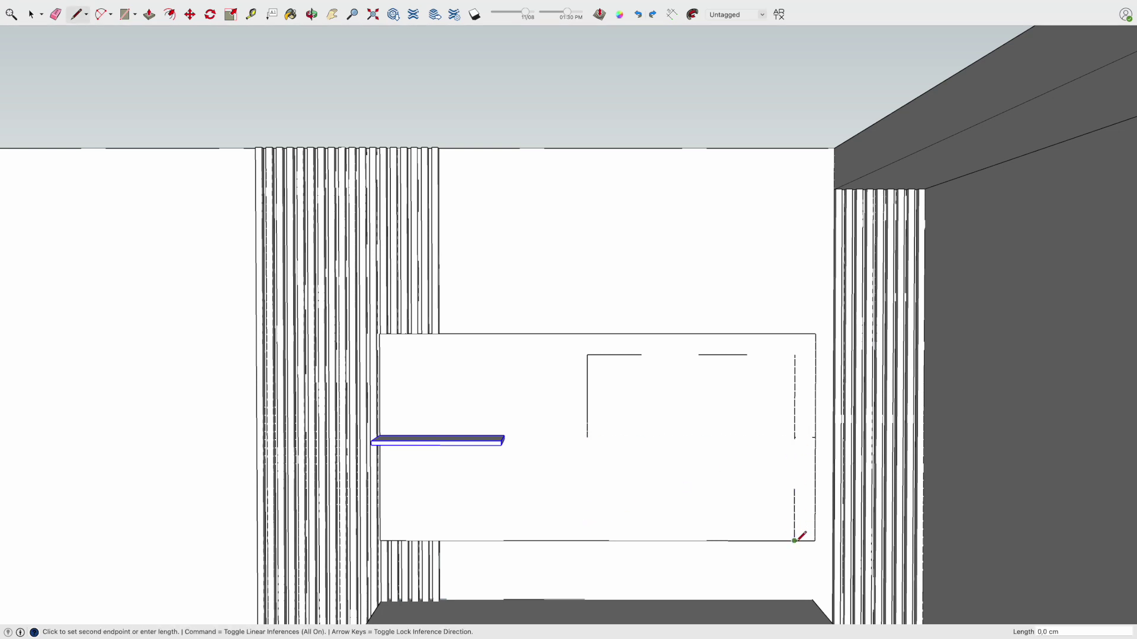
type("0")
key("Return")
left_click(794, 520)
left_click(587, 520)
- Close the TV rectangle with a 20 cm edge and erase the stray guide edges
left_click(587, 354)
left_click(538, 354)
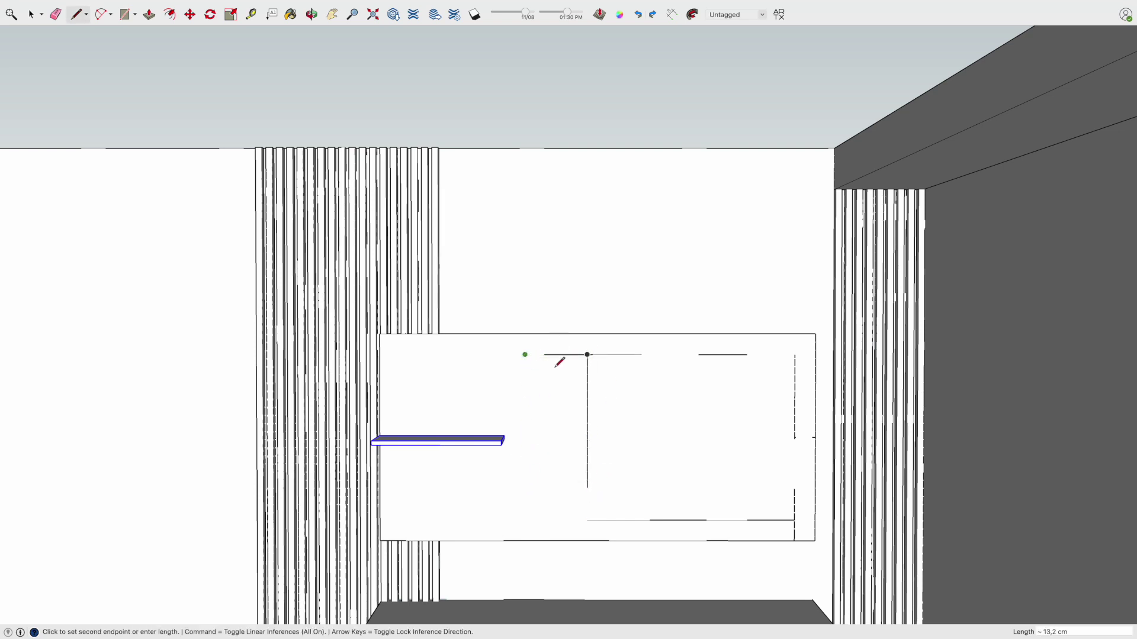
left_click(587, 354)
type("20")
key("Return")
left_click(587, 519)
key("e")
left_click_drag(554, 388, 592, 386)
left_click(588, 453)
- Extrude the TV rectangle 2 cm out from the panel
key("p")
left_click(632, 454)
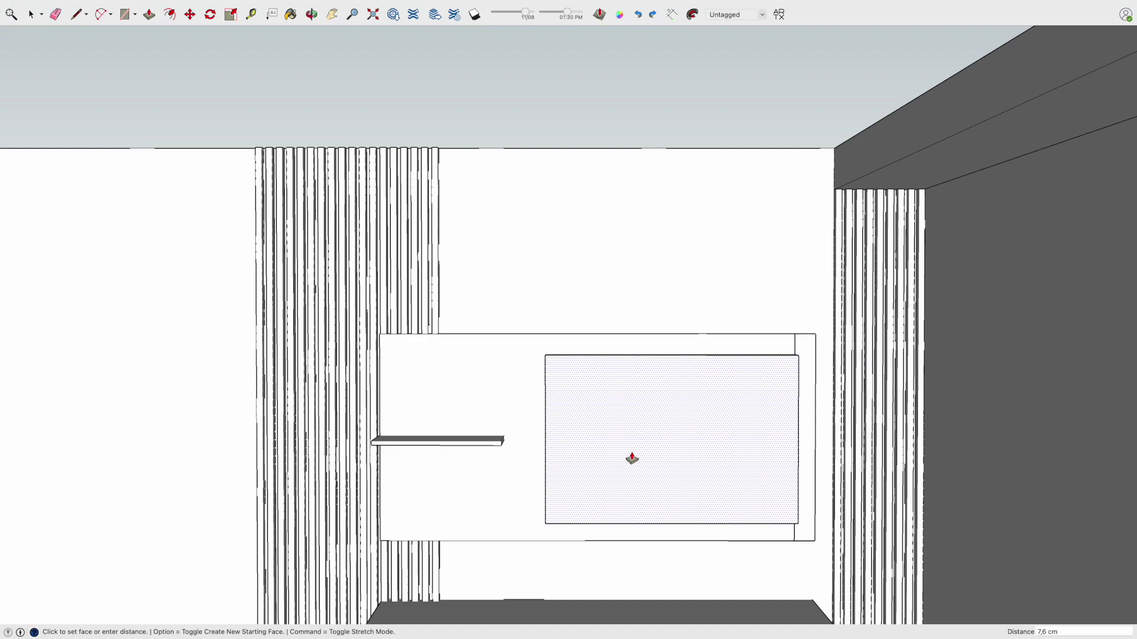
key("Return")
mouse_move(632, 459)
middle_mouse_down()
mouse_move(723, 546)
mouse_move(525, 361)
middle_mouse_up()
- Select the TV and move it into position on the panel
key("e")
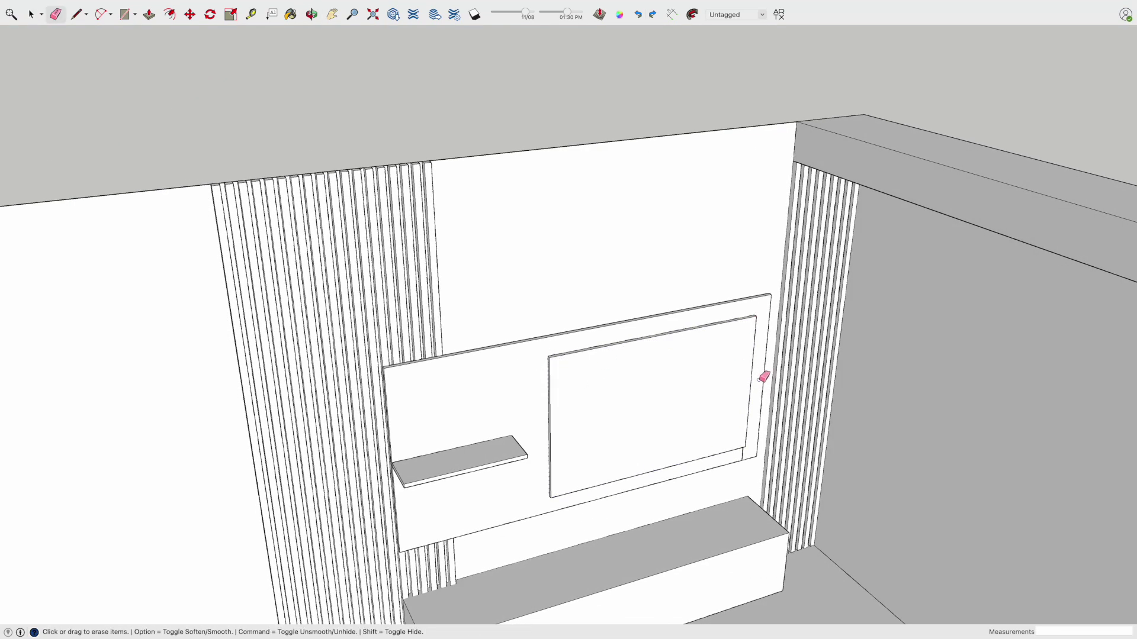
key("space")
left_click(703, 396)
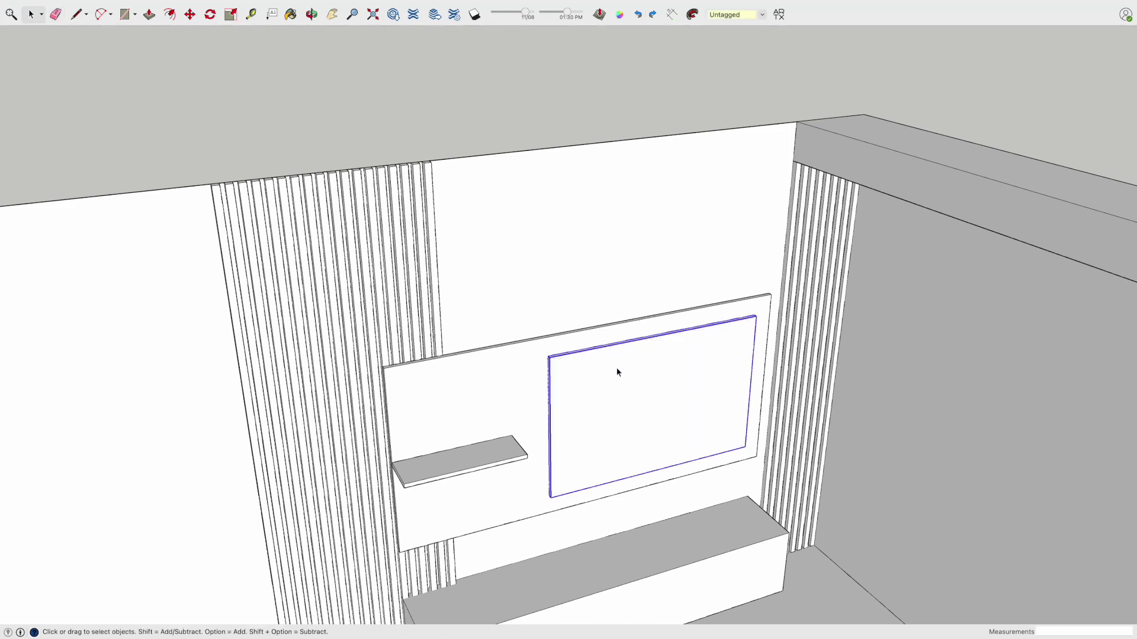
scroll(583, 356, "up", 3)
key("m")
left_click(521, 354)
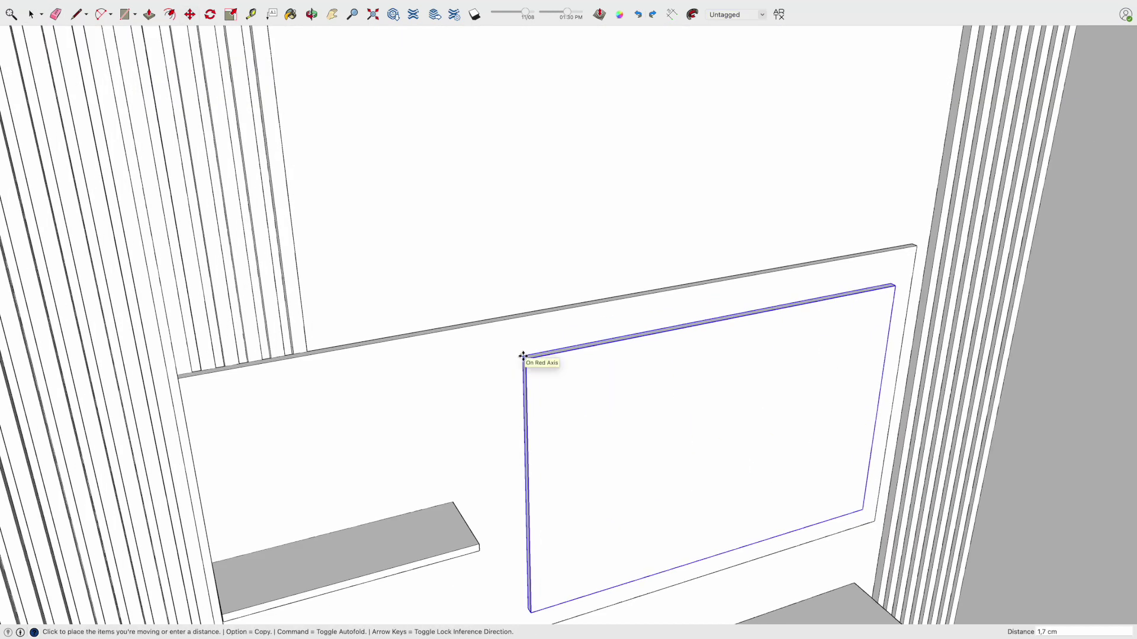
key("Return")
- Return to a frontal view and select only the TV unit's front face
scroll(562, 363, "down", 3)
mouse_move(561, 364)
middle_mouse_down()
mouse_move(579, 424)
mouse_move(424, 266)
mouse_move(556, 332)
mouse_move(569, 497)
middle_mouse_up()
key("space")
scroll(568, 497, "up", 3)
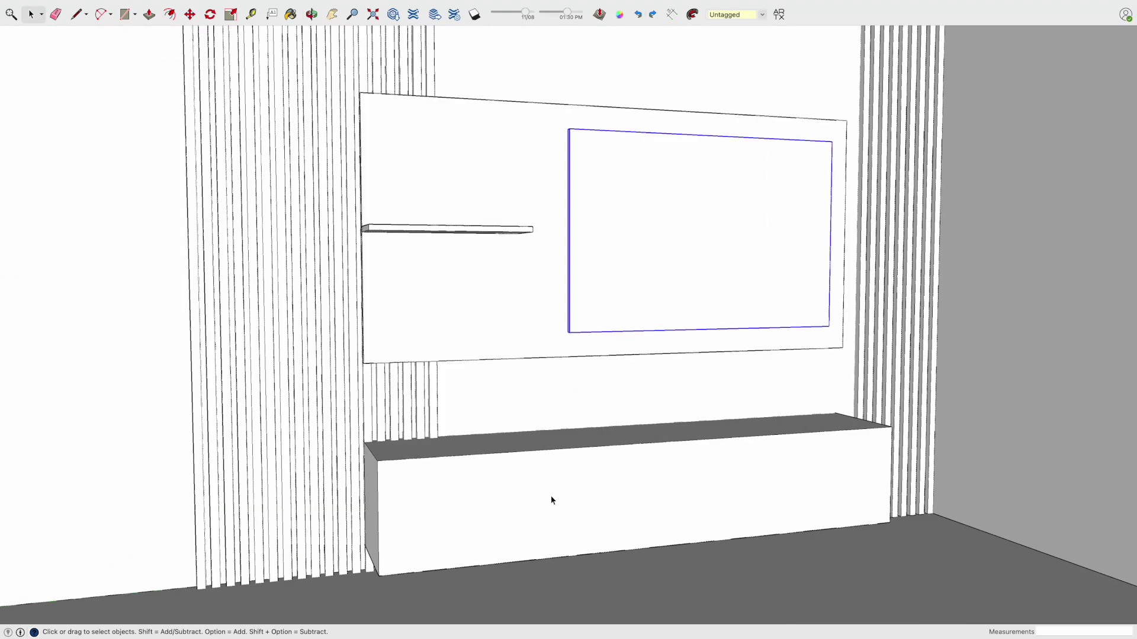
scroll(551, 495, "up", 2)
left_click(463, 520)
left_click(457, 504)
- Push the TV unit's front face in 38 cm to hollow out the box
mouse_move(457, 504)
middle_mouse_down()
mouse_move(457, 451)
mouse_move(459, 470)
middle_mouse_up()
left_click(459, 470)
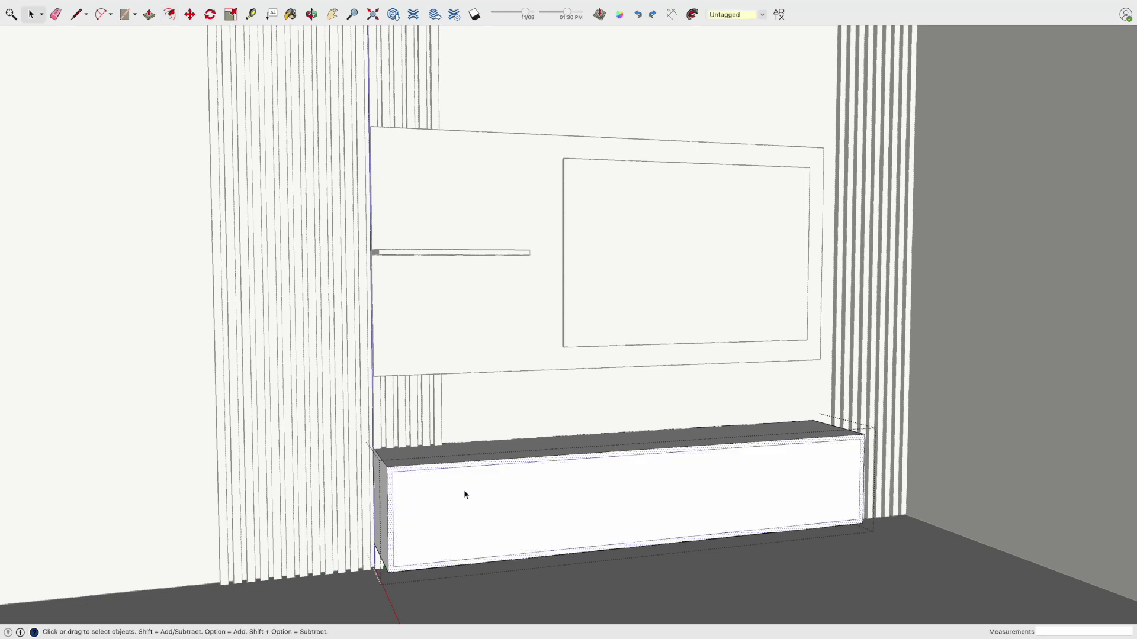
key("p")
left_click(463, 492)
type("38")
key("Return")
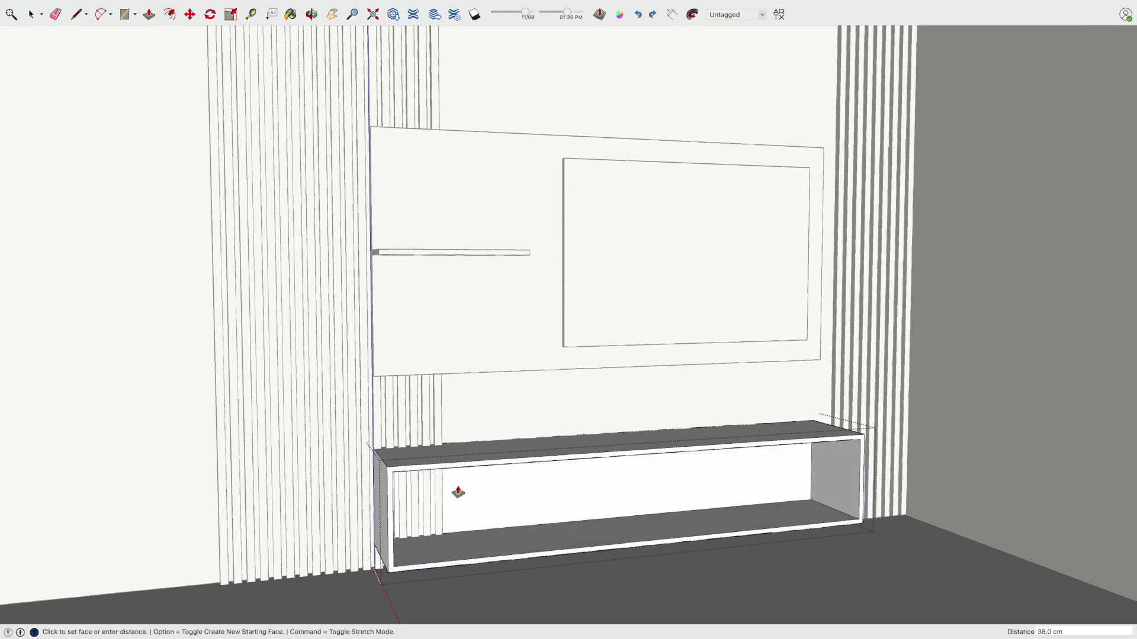
- Select the hollow cabinet and move it 3 cm to the left
key("space")
triple_click(486, 455)
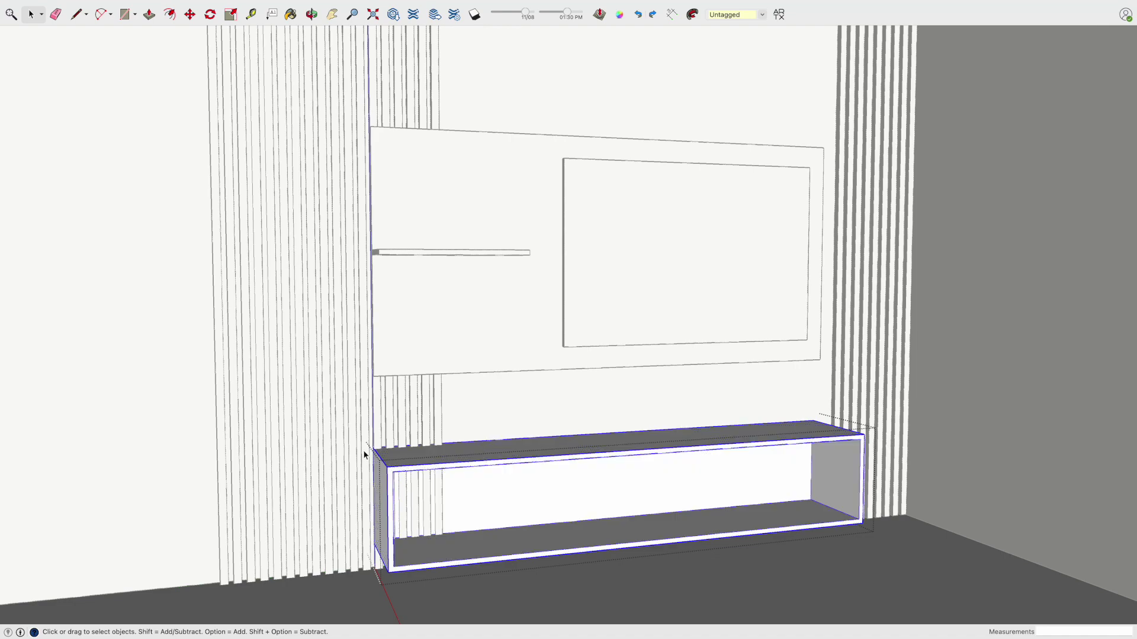
scroll(364, 450, "up", 3)
left_click(390, 450)
key("m")
left_click(390, 450)
left_click(383, 450)
scroll(589, 515, "down", 5)
scroll(490, 459, "up", 3)
scroll(431, 477, "up", 2)
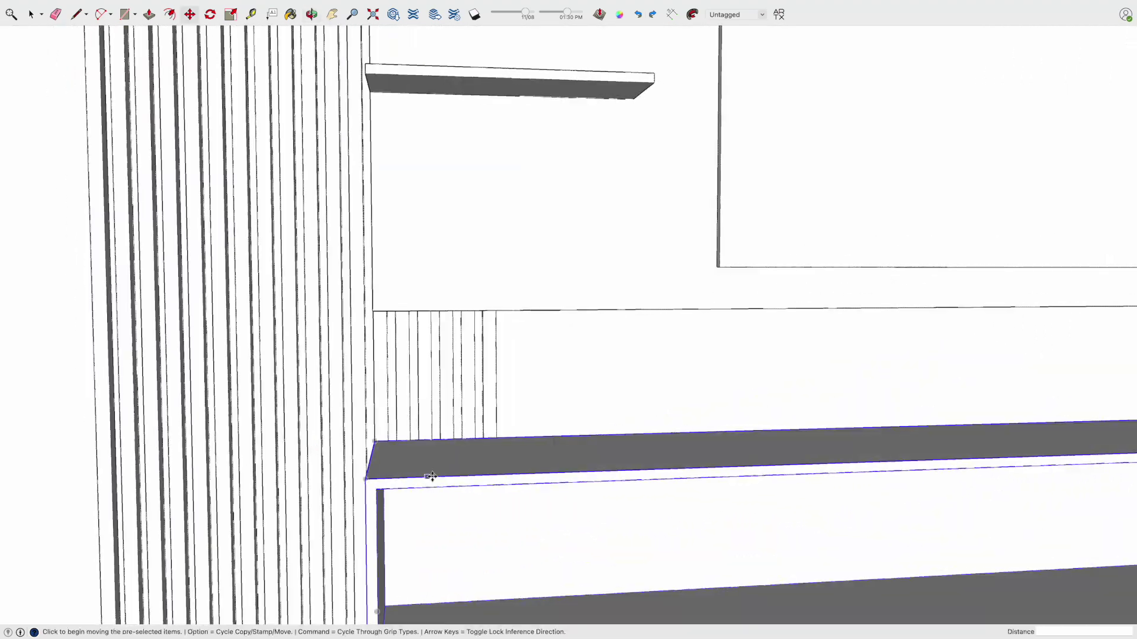
scroll(432, 477, "down", 5)
key("space")
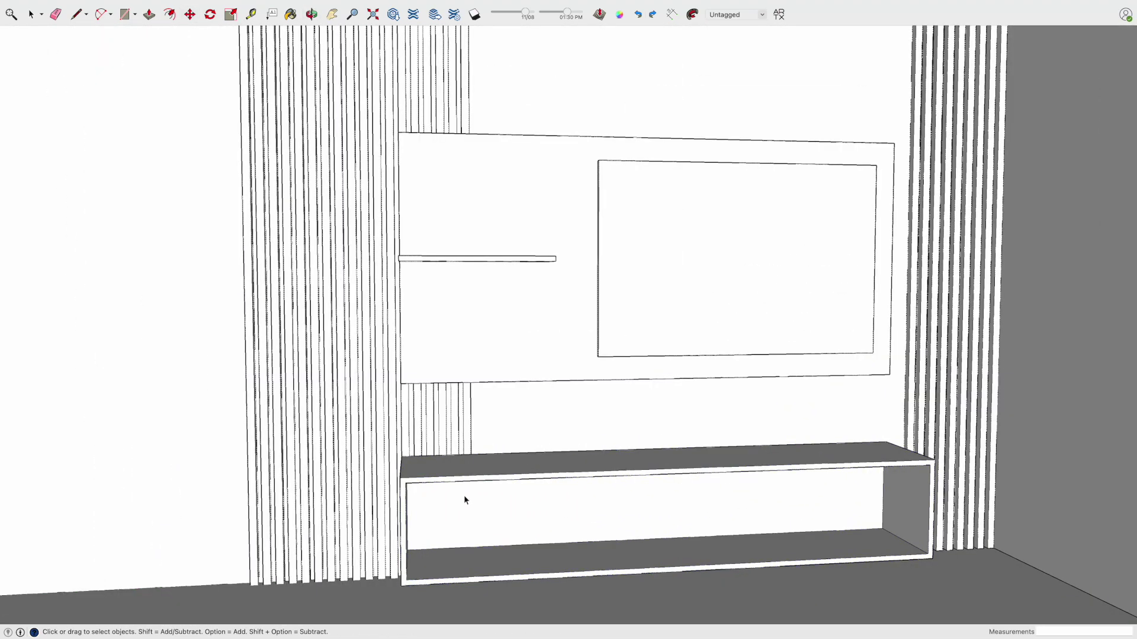
- Draw vertical divider lines across the unit's front to mark off the right-hand section
key("l")
left_click(406, 483)
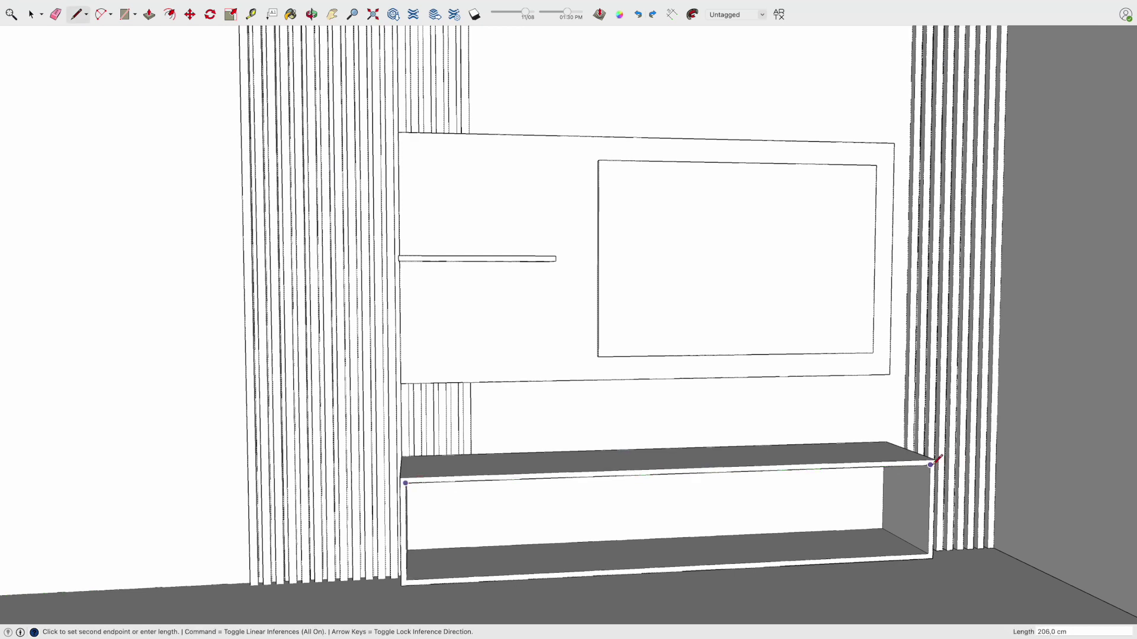
key("Escape")
left_click(679, 473)
left_click(679, 566)
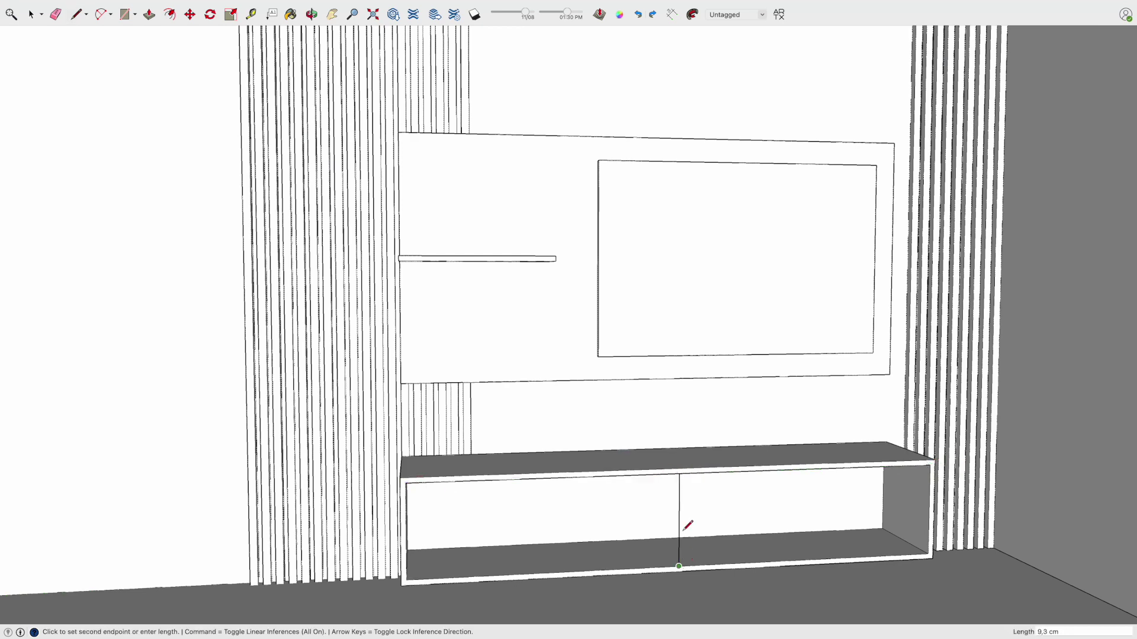
left_click(545, 476)
left_click(545, 570)
left_click(809, 468)
left_click(805, 560)
left_click(928, 554)
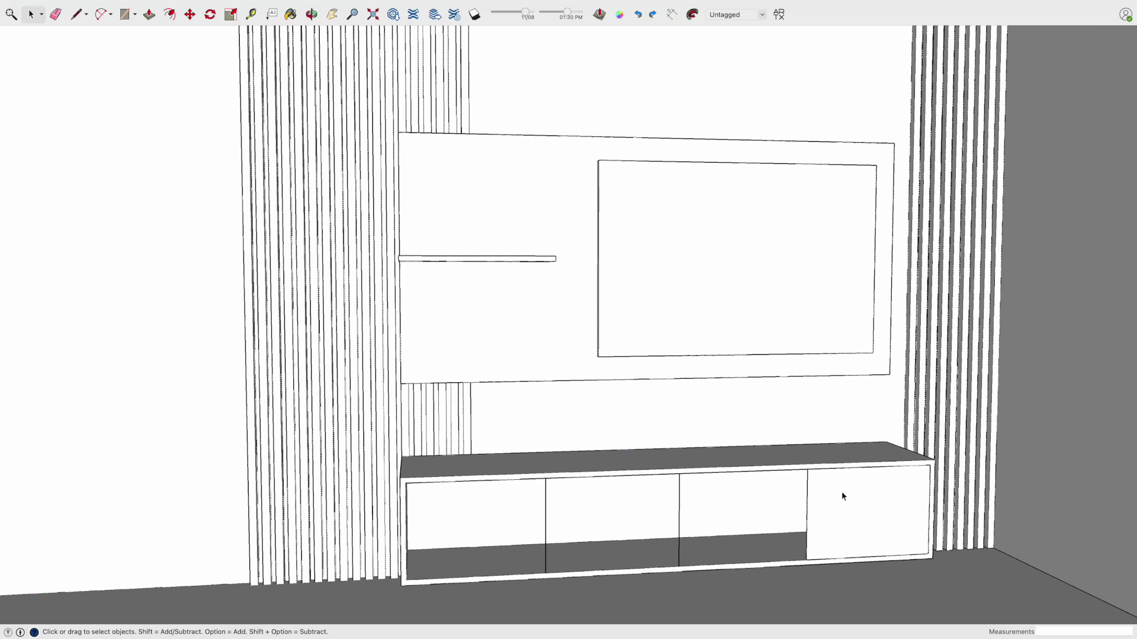
key("l")
left_click(806, 560)
- Erase the unneeded left dividers and select the right-hand door face
key("e")
left_click(679, 530)
key("space")
left_click(862, 506)
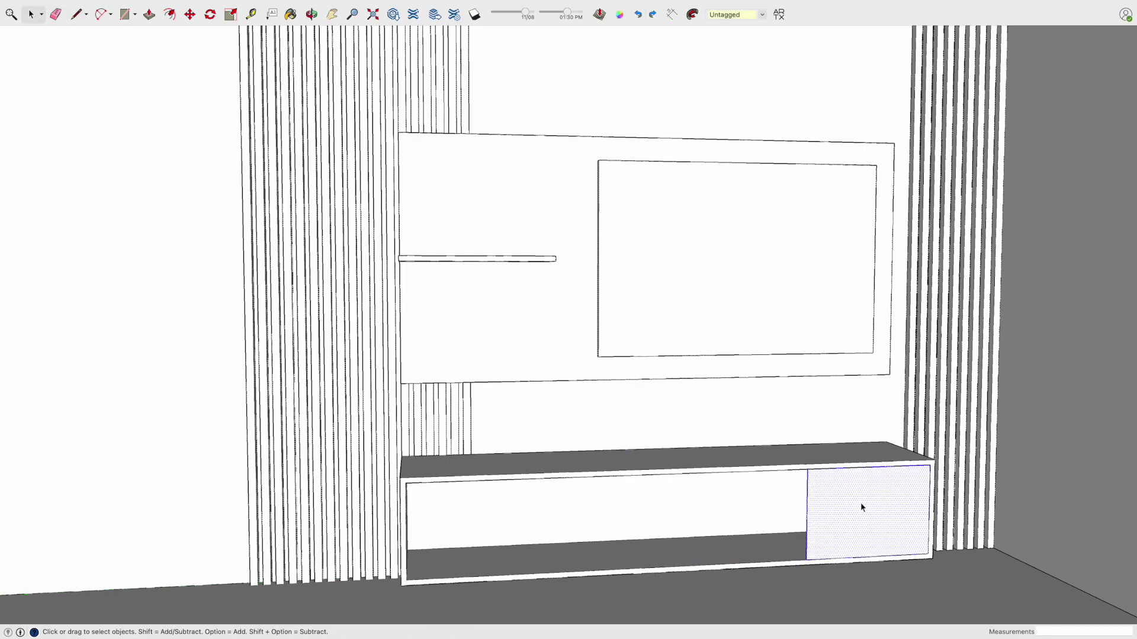
scroll(859, 510, "up", 3)
- Pull the door face out 2 cm and make the door its own component
key("p")
left_click(860, 519)
left_click(861, 521)
key("space")
double_click(861, 518)
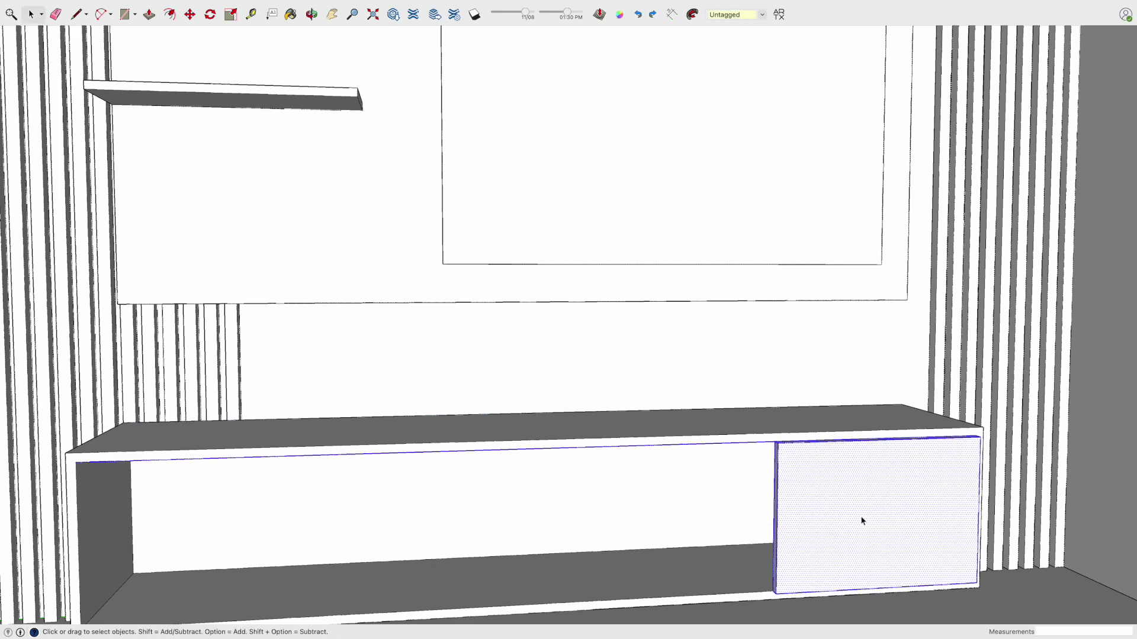
left_click(771, 467)
- Open the door component for editing and start trimming its top face
key("e")
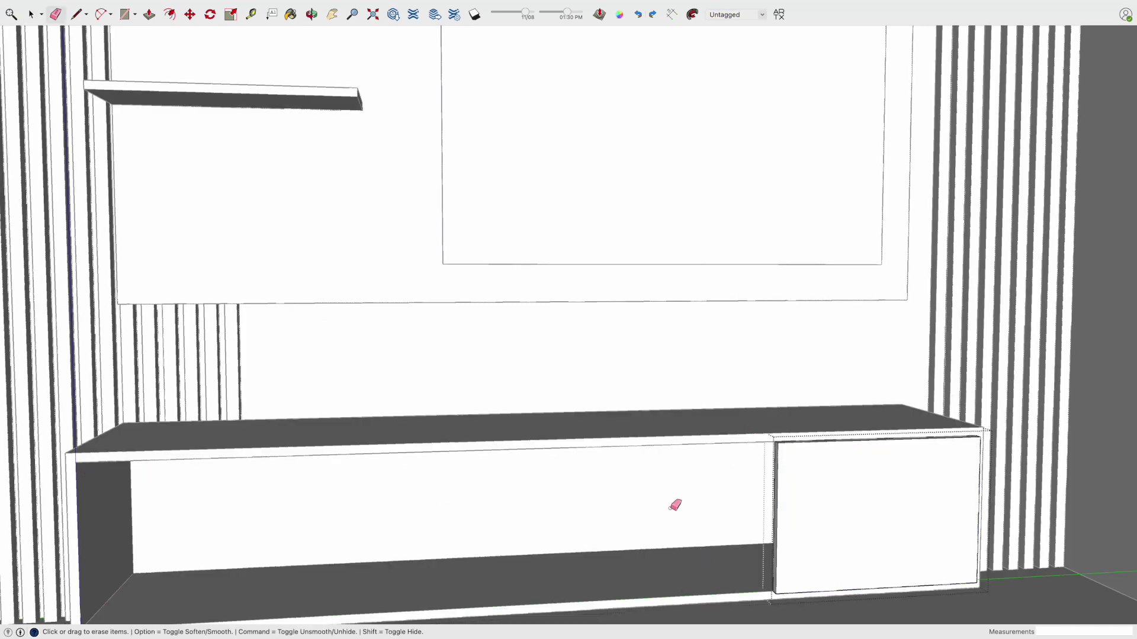
key("space")
mouse_move(796, 493)
middle_mouse_down()
mouse_move(939, 523)
mouse_move(469, 480)
mouse_move(914, 517)
middle_mouse_up()
double_click(913, 513)
key("p")
left_click(913, 513)
mouse_move(915, 512)
middle_mouse_down("shift")
mouse_move(865, 348)
mouse_move(830, 352)
mouse_move(761, 332)
mouse_move(817, 294)
mouse_move(756, 272)
mouse_move(831, 393)
mouse_move(815, 377)
middle_mouse_up("shift")
- Trim the door's side and bottom faces to fit the opening
key("space")
key("p")
left_click(865, 348)
left_click(803, 354)
left_click(815, 376)
left_click(809, 377)
left_click(812, 373)
left_click(813, 372)
- Finish adjusting the door's edge and view the whole unit with its door
mouse_move(749, 408)
middle_mouse_down()
mouse_move(948, 470)
mouse_move(336, 399)
mouse_move(664, 388)
mouse_move(943, 443)
middle_mouse_up()
key("space")
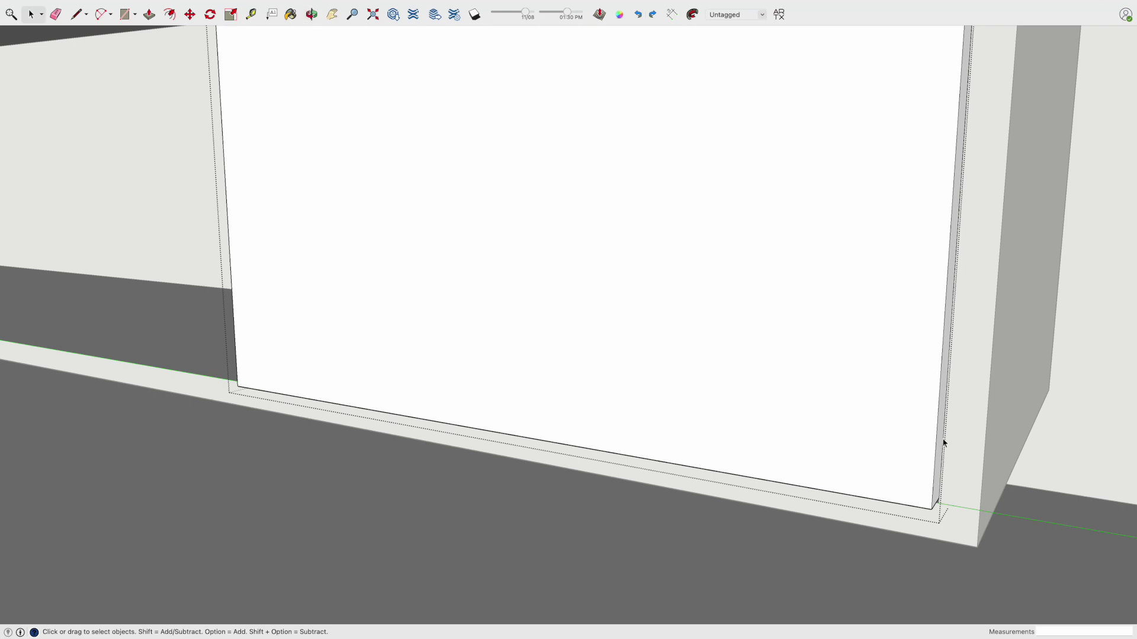
key("p")
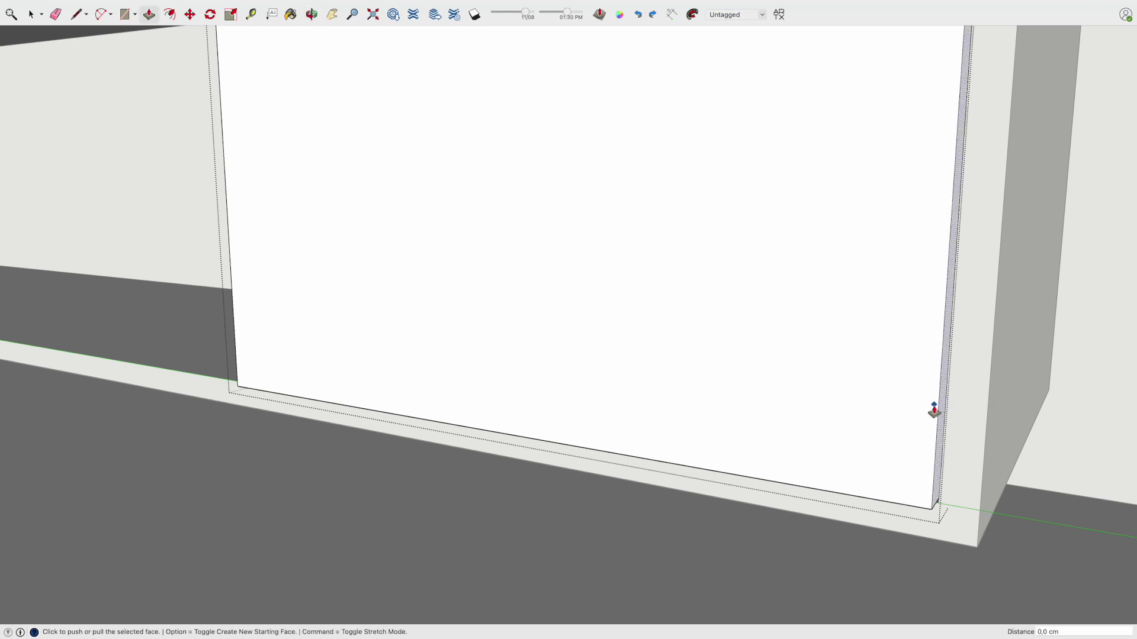
left_click(921, 402)
mouse_move(918, 401)
middle_mouse_down()
mouse_move(919, 563)
mouse_move(896, 451)
middle_mouse_up()
key("space")
scroll(896, 451, "up", 3)
scroll(815, 358, "down", 2)
middle_click_drag(576, 347, 870, 286)
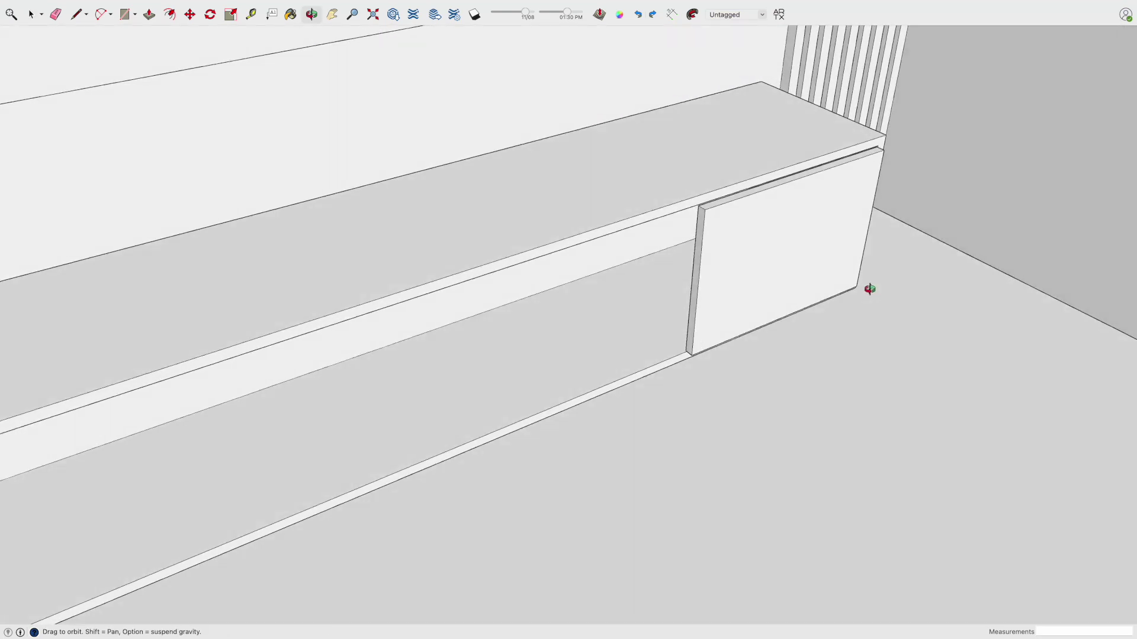
mouse_move(787, 285)
middle_mouse_down()
mouse_move(634, 325)
mouse_move(643, 299)
mouse_move(559, 261)
mouse_move(672, 266)
middle_mouse_up()
- Move the door 2 cm into the cabinet opening
key("m")
left_click(681, 173)
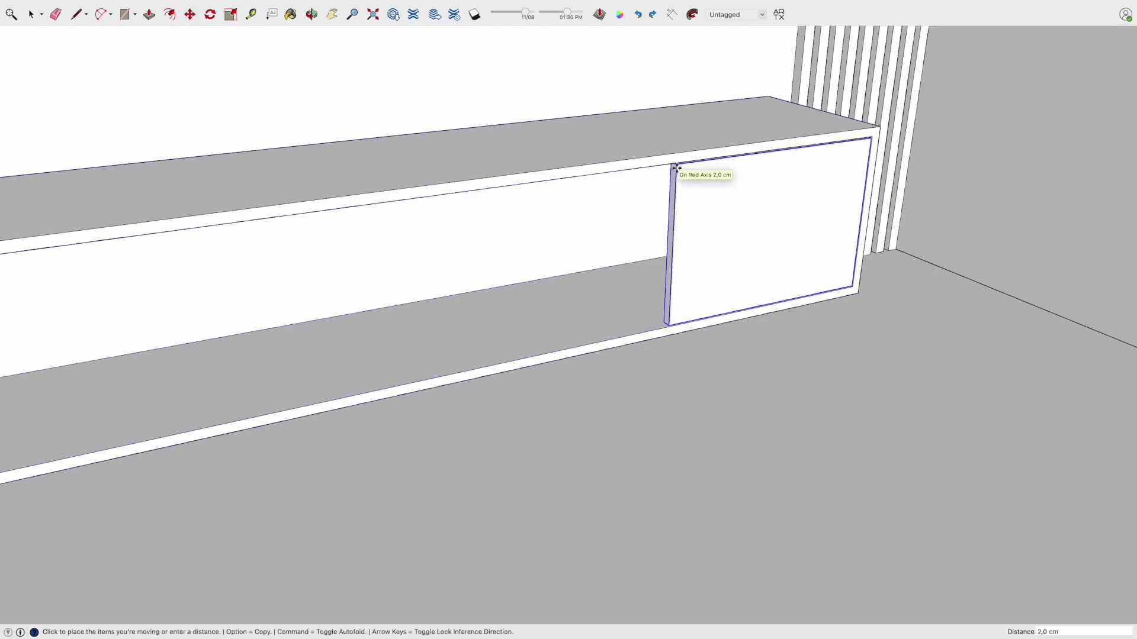
left_click(676, 168)
mouse_move(687, 213)
middle_mouse_down()
mouse_move(578, 206)
mouse_move(627, 274)
middle_mouse_up()
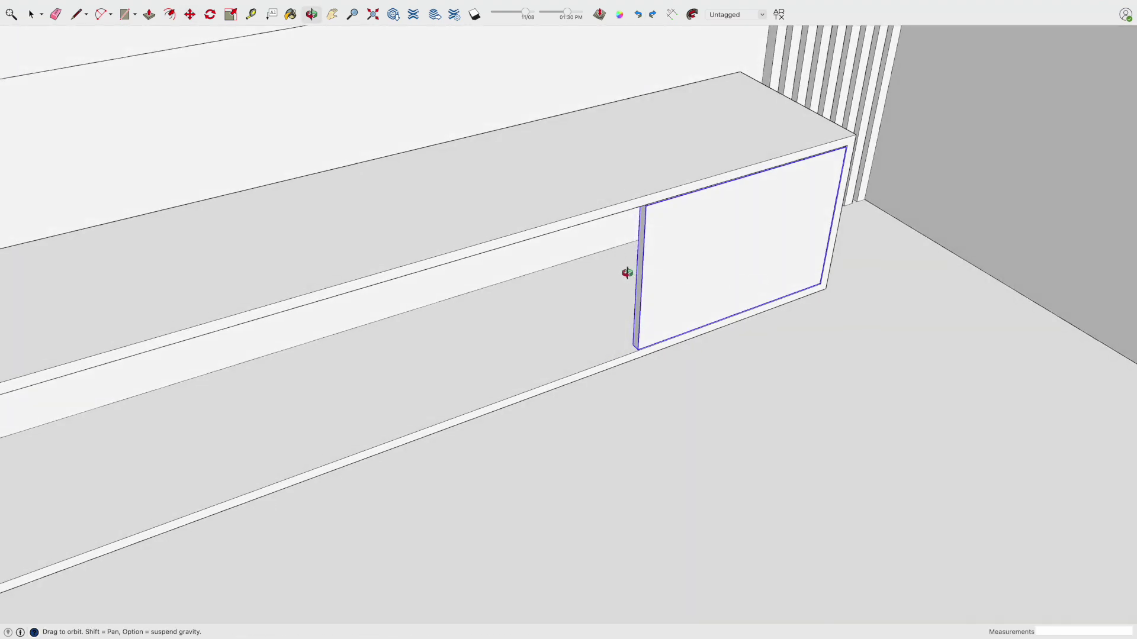
key("l")
scroll(637, 352, "up", 5)
left_click(629, 331)
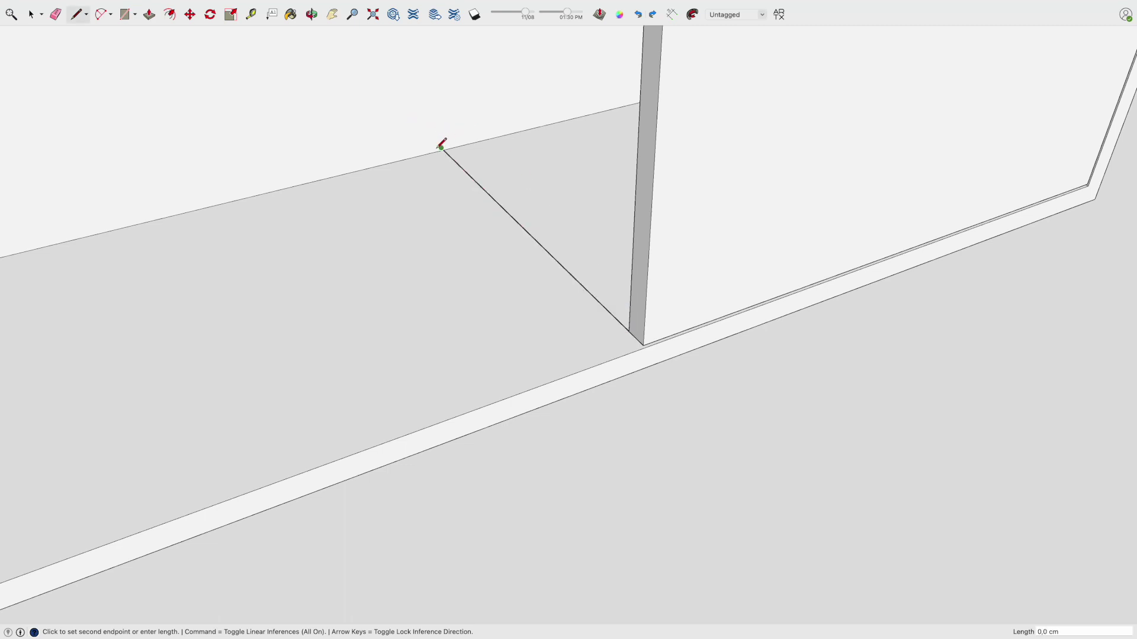
- Draw a 1 cm line on the cabinet edge and a vertical divider outline on the cabinet floor
scroll(441, 146, "up", 4)
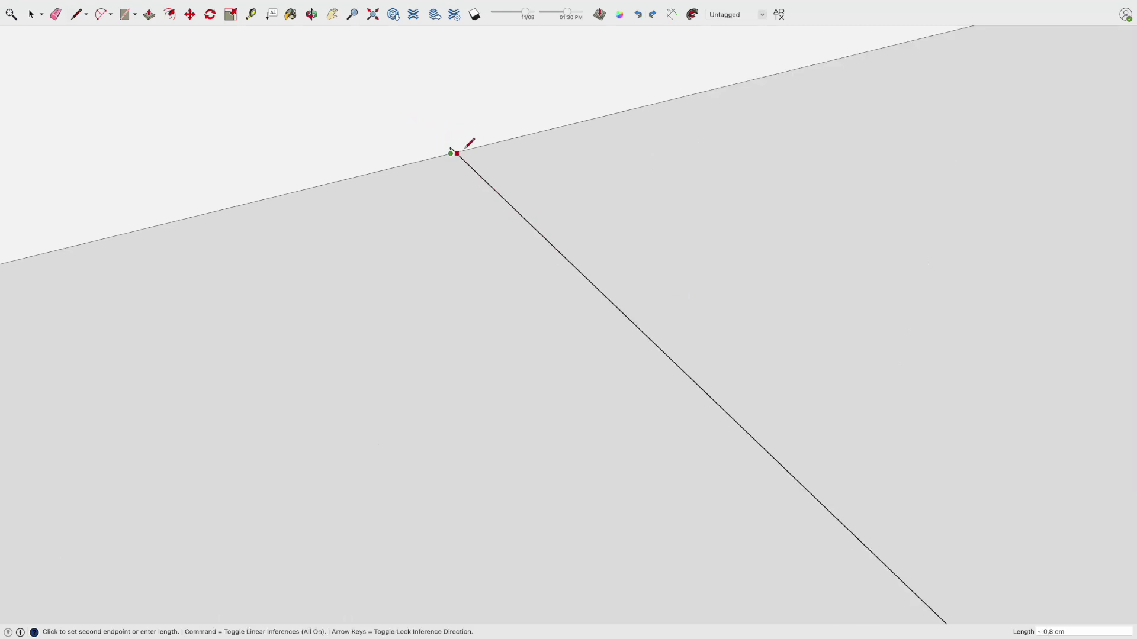
key("space")
key("l")
left_click(451, 153)
key("Return")
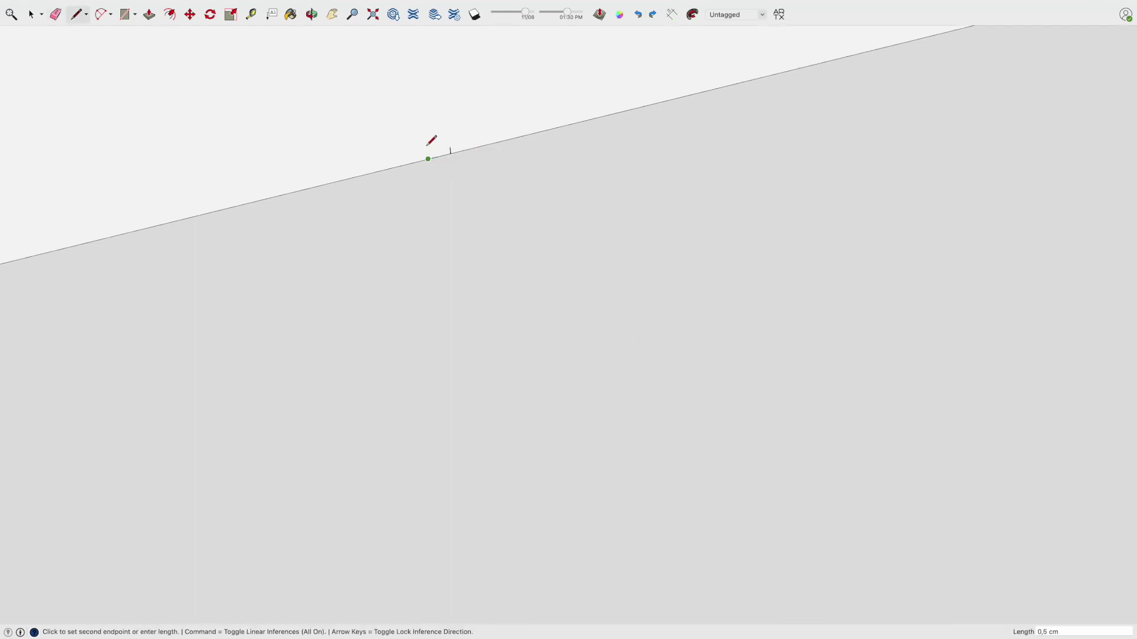
scroll(432, 142, "down", 3)
mouse_move(432, 142)
middle_mouse_down()
mouse_move(508, 335)
mouse_move(502, 371)
mouse_move(480, 234)
mouse_move(486, 242)
middle_mouse_up()
scroll(502, 355, "down", 3)
left_click(510, 386)
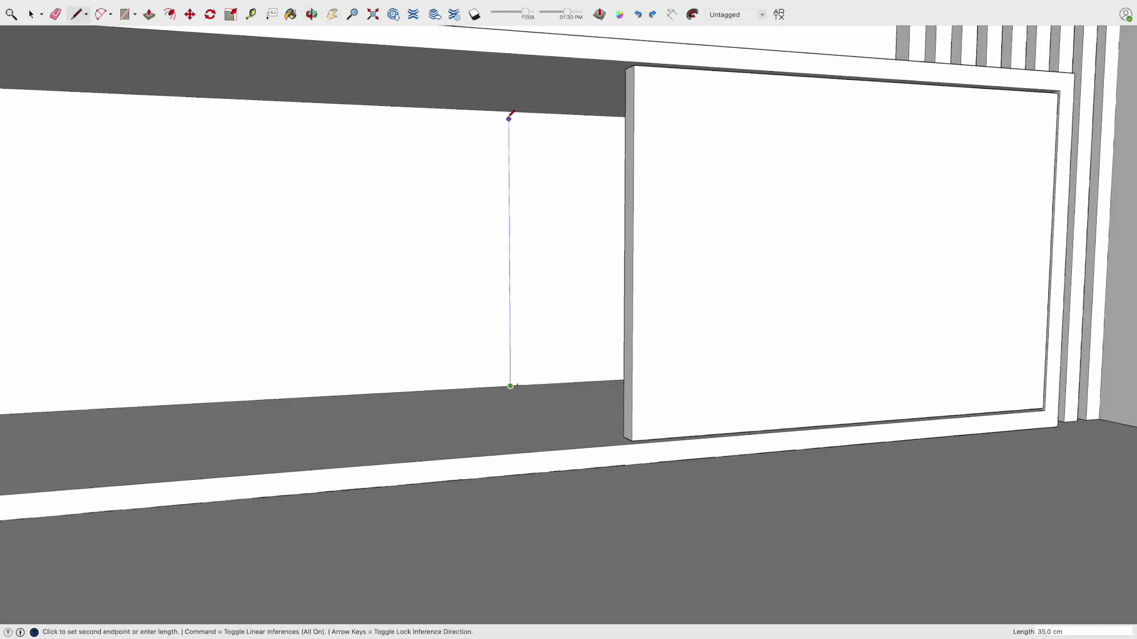
left_click(523, 382)
key("space")
- Push/Pull the thin strip into a 36 cm deep divider panel
left_click(513, 363)
key("o")
key("p")
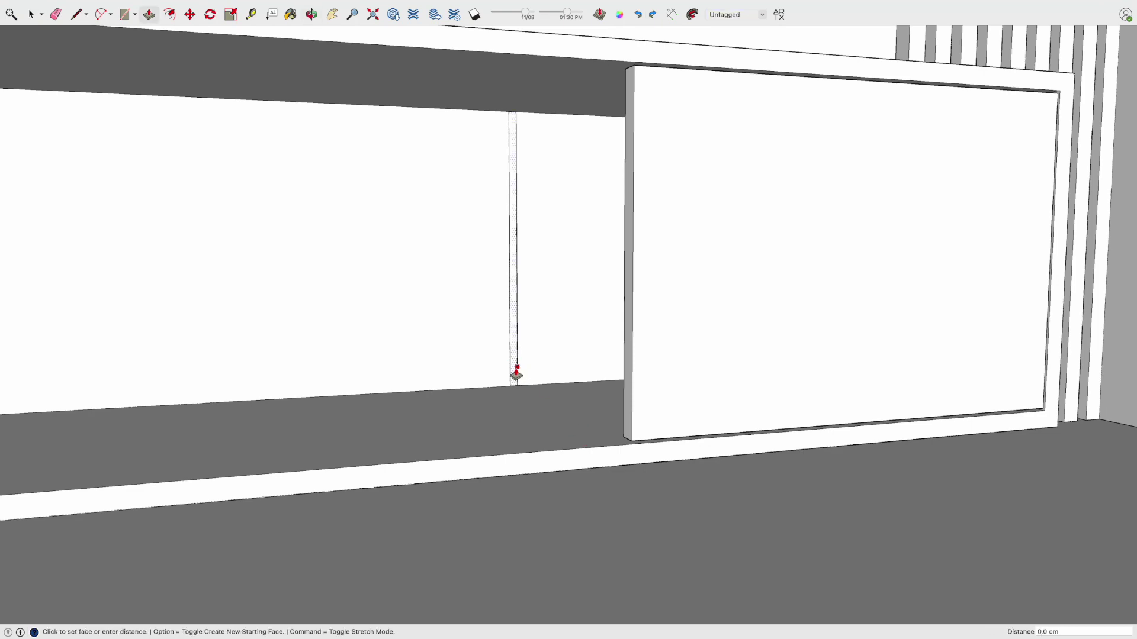
left_click(517, 367)
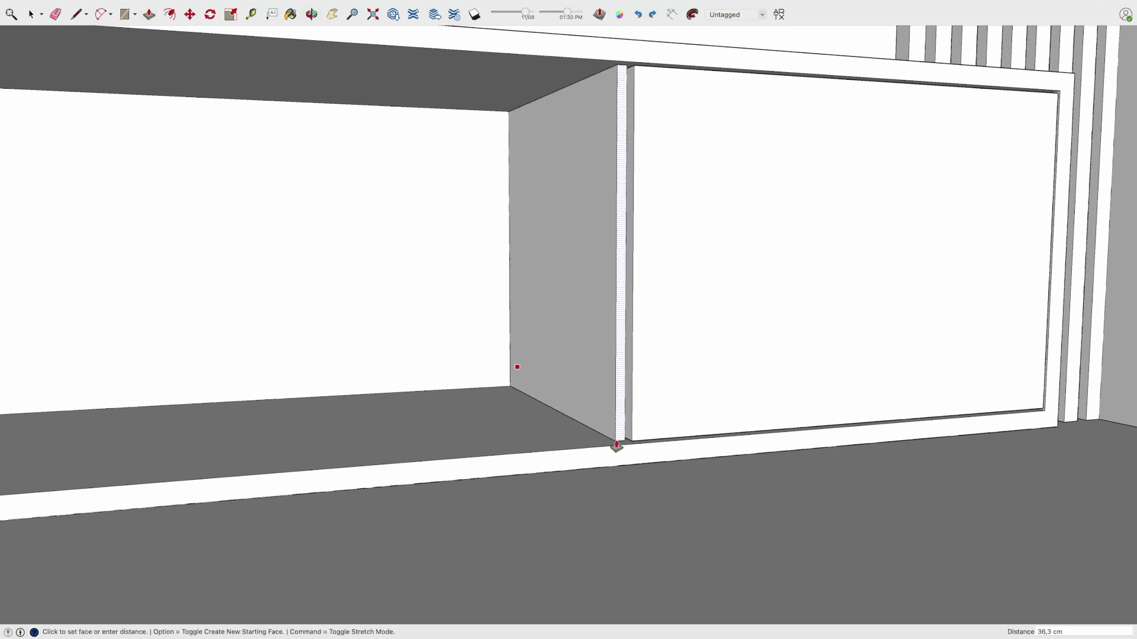
left_click(623, 365)
key("space")
- Erase the stray diagonal edge on the divider panel's side face
key("o")
left_click_drag(623, 337, 659, 471)
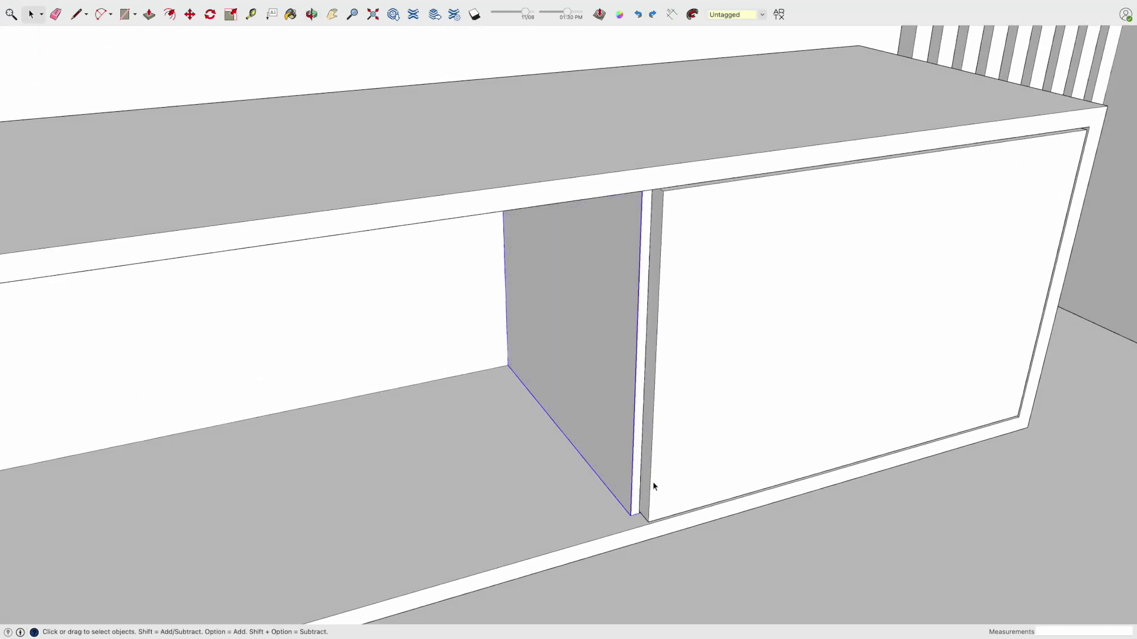
scroll(650, 491, "up", 5)
middle_click_drag(653, 512, 591, 460)
key("o")
mouse_move(591, 459)
left_mouse_down()
mouse_move(515, 371)
mouse_move(457, 381)
mouse_move(464, 373)
mouse_move(548, 454)
mouse_move(574, 497)
left_mouse_up()
key("e")
left_click(466, 453)
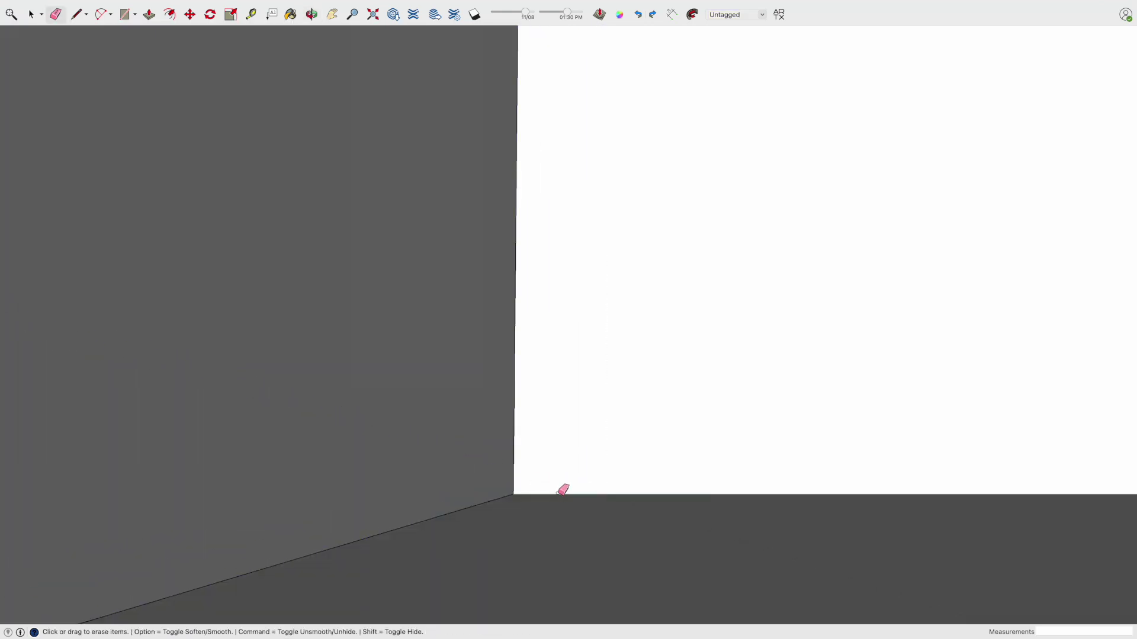
- Push the divider's thin edge face to trim the panel
mouse_move(556, 493)
middle_mouse_down()
mouse_move(523, 449)
mouse_move(501, 472)
middle_mouse_up()
mouse_move(502, 471)
left_mouse_down()
mouse_move(624, 548)
mouse_move(487, 439)
left_mouse_up()
key("p")
left_click(488, 439)
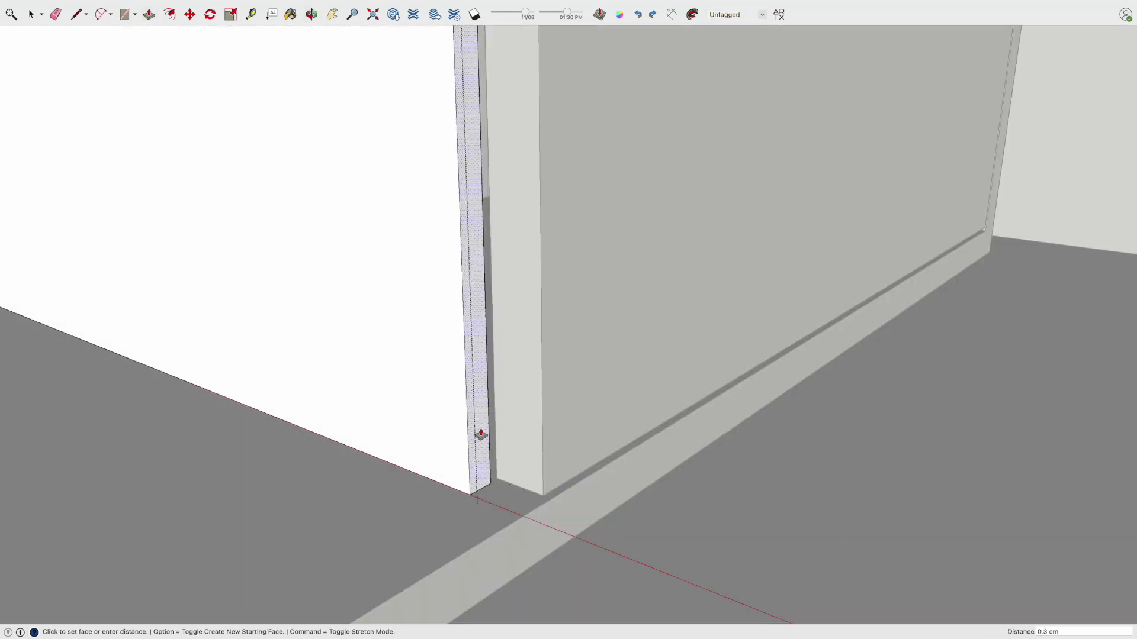
left_click(481, 435)
key("space")
- Move the divider panel against the door section
scroll(483, 427, "down", 10)
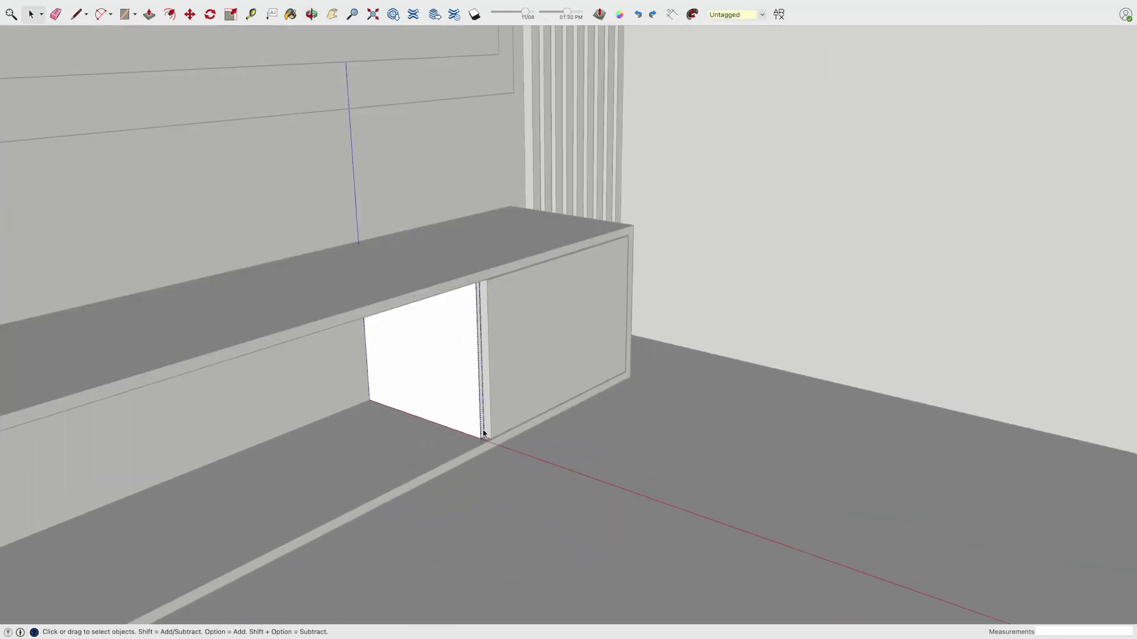
mouse_move(516, 386)
middle_mouse_down()
mouse_move(331, 401)
mouse_move(465, 420)
middle_mouse_up()
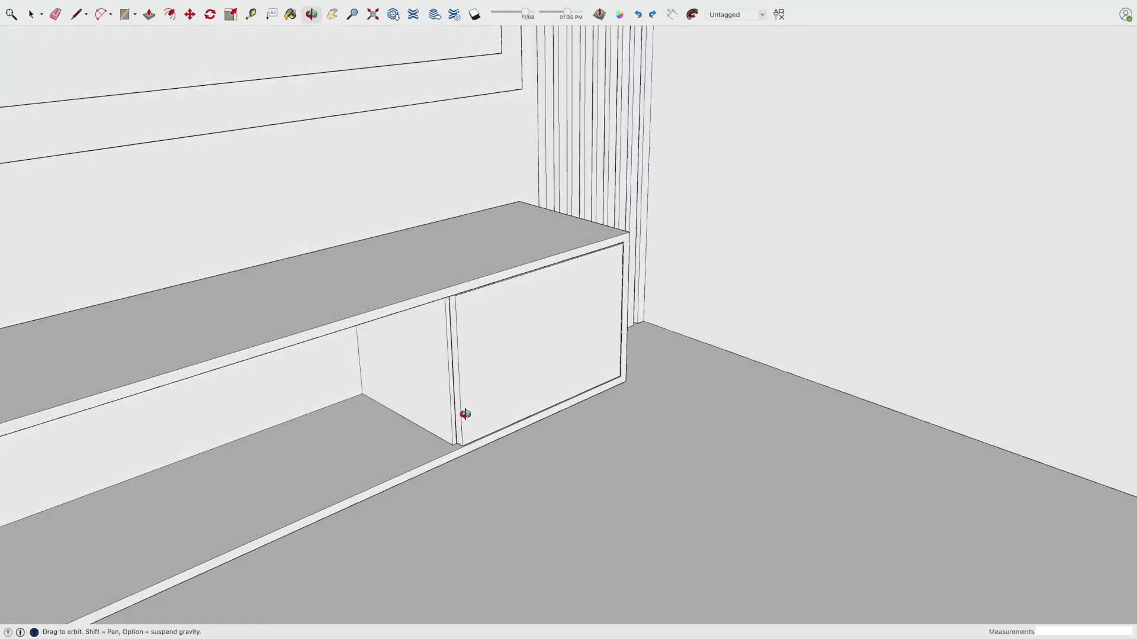
scroll(441, 452, "up", 3)
scroll(450, 447, "down", 5)
scroll(491, 415, "down", 3)
scroll(607, 367, "up", 2)
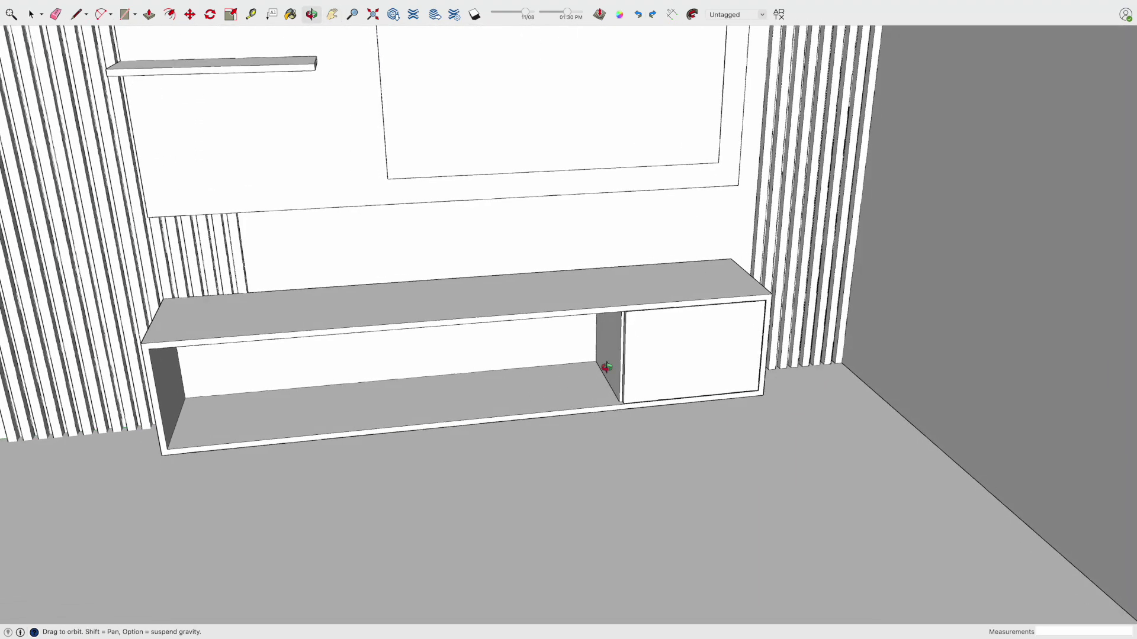
key("m")
left_click(620, 402)
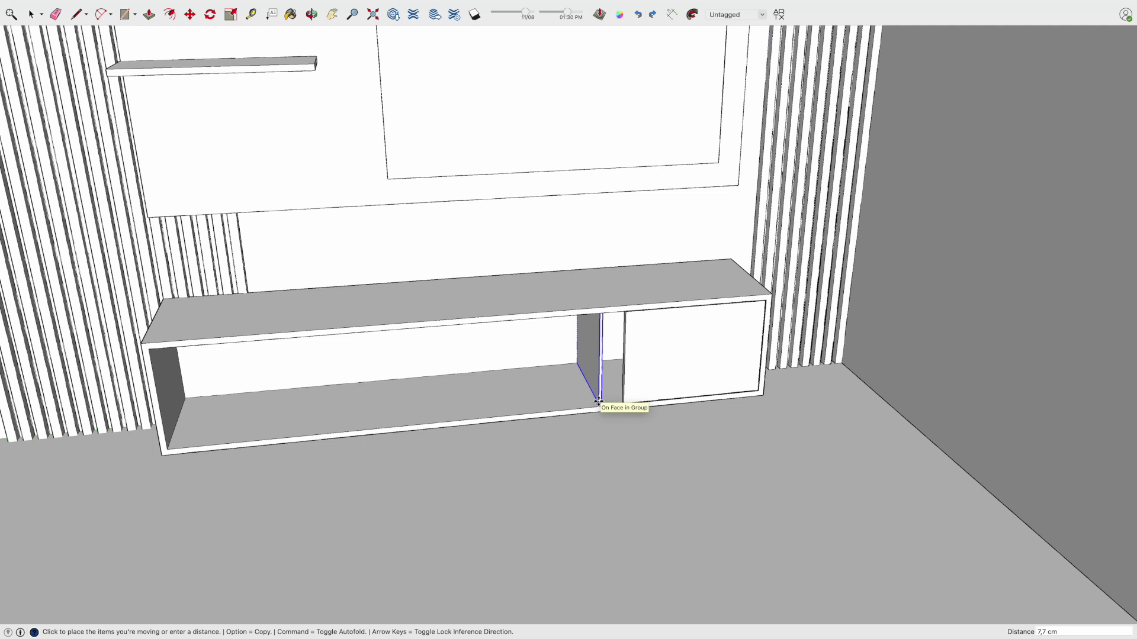
left_click(620, 402)
key("space")
key("space")
- Copy the divider 51 cm to the left to form equal compartments
key("m")
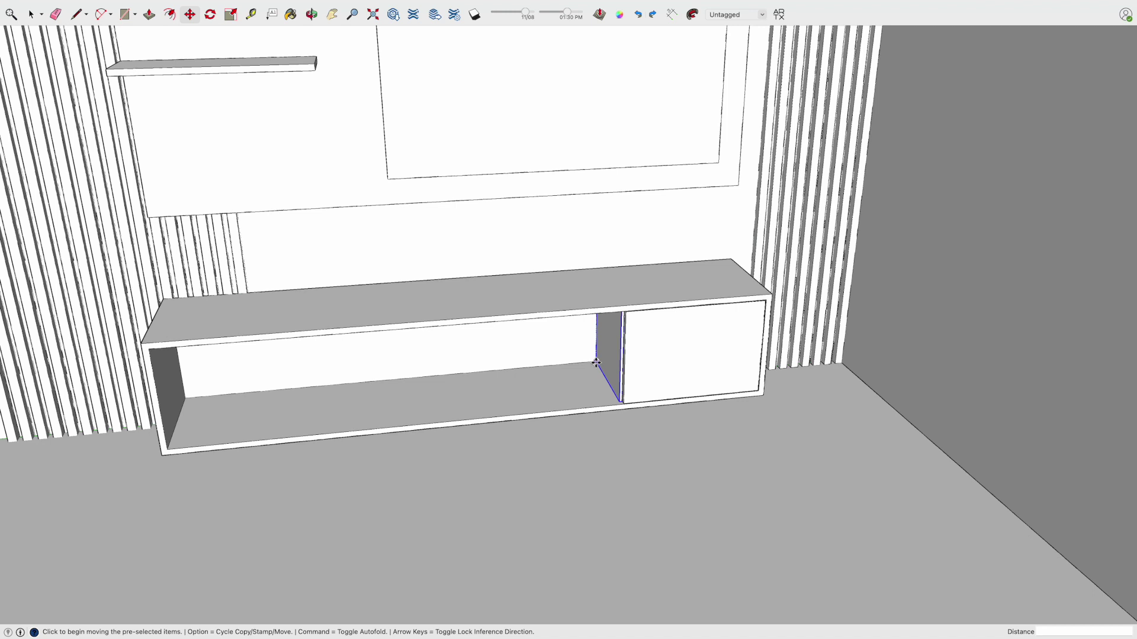
left_click(619, 377)
key("alt")
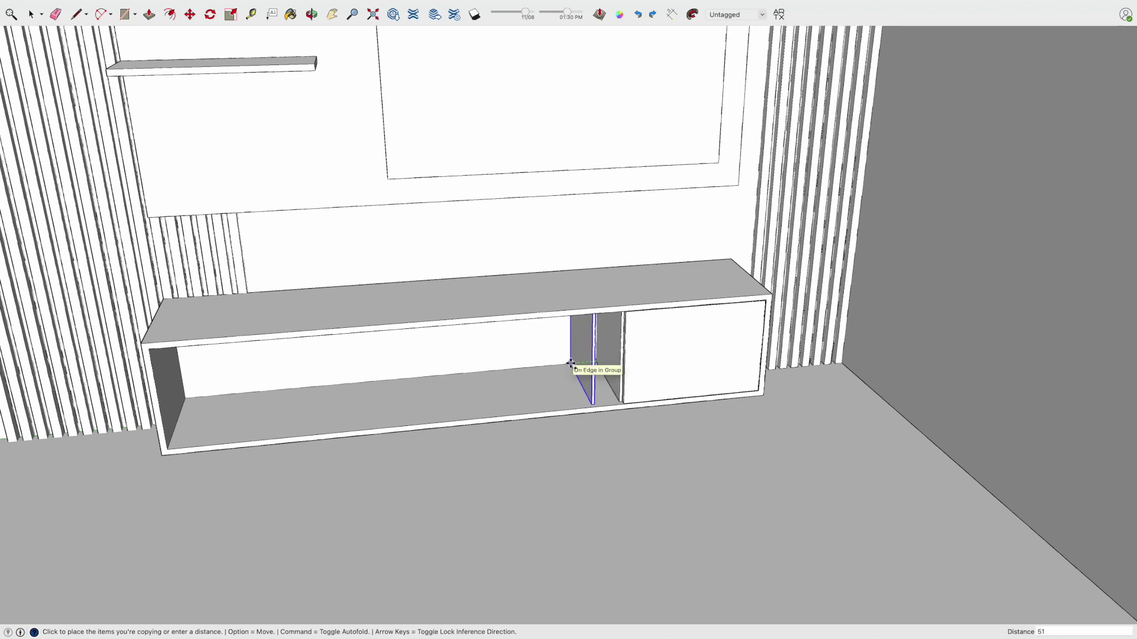
type("*2")
key("Return")
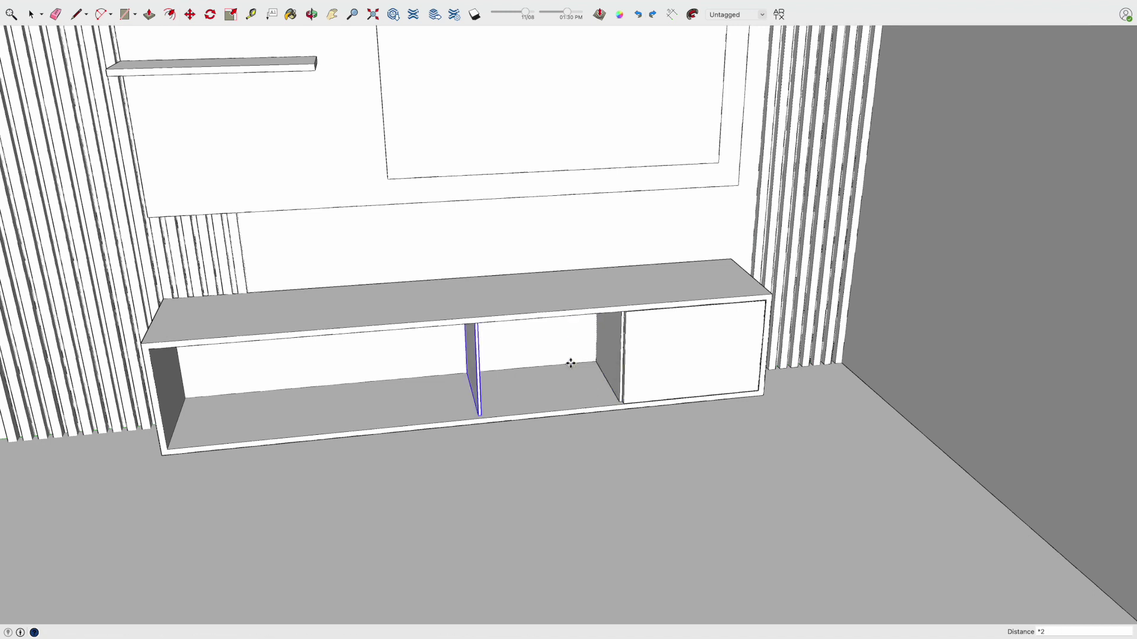
key("space")
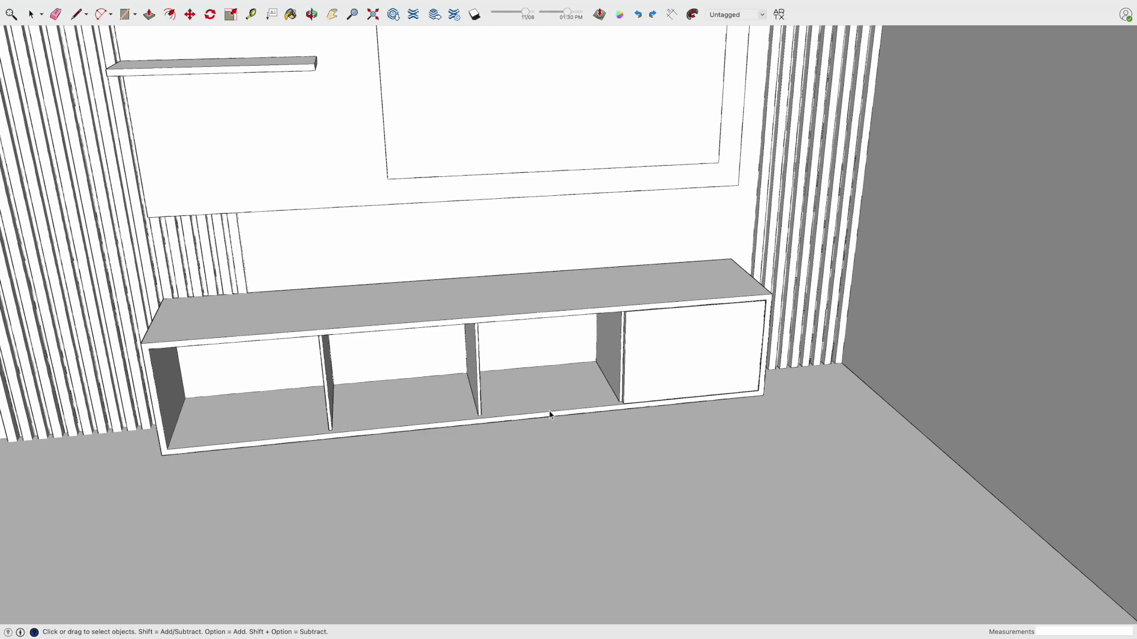
- Move the door panel into the next compartment, flush beside the right door
key("m")
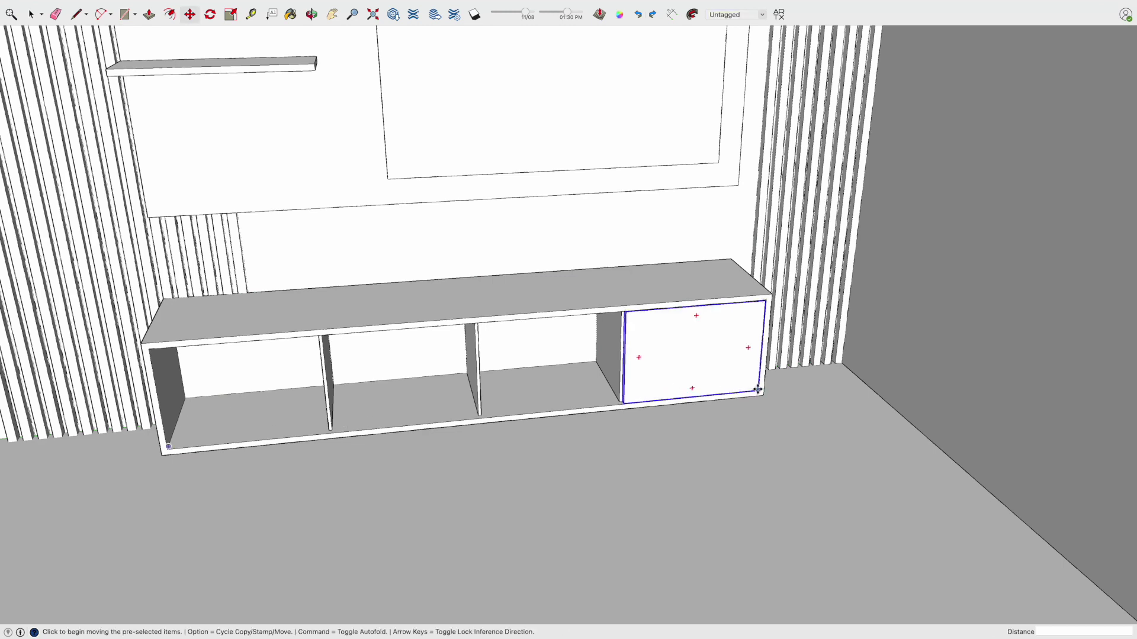
left_click(755, 388)
left_click(625, 405)
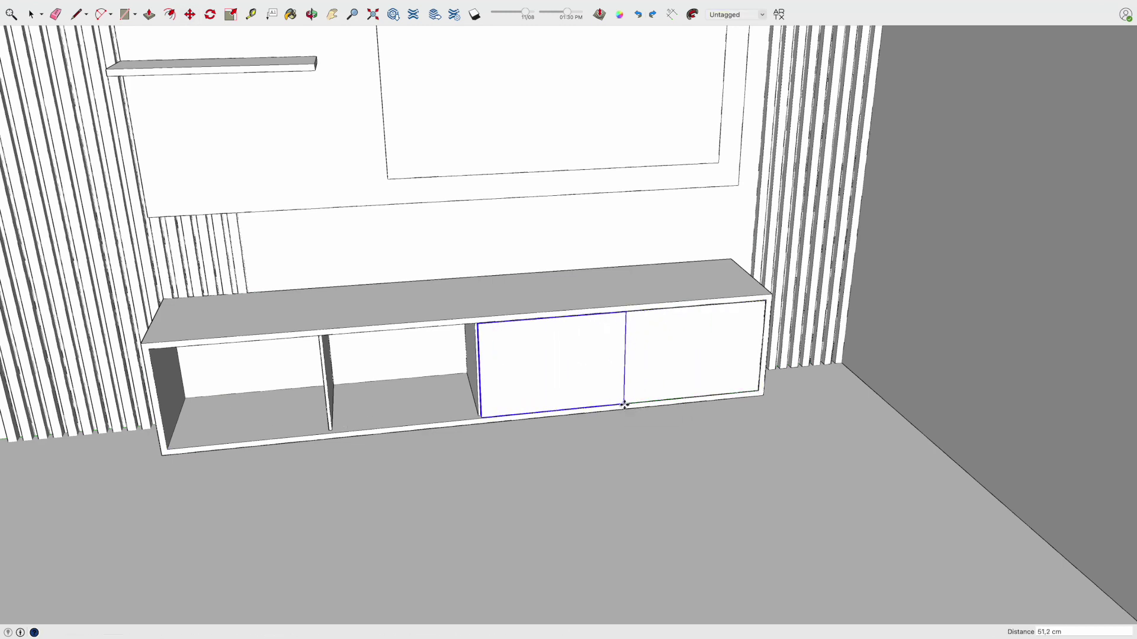
scroll(626, 405, "up", 3)
scroll(627, 405, "up", 3)
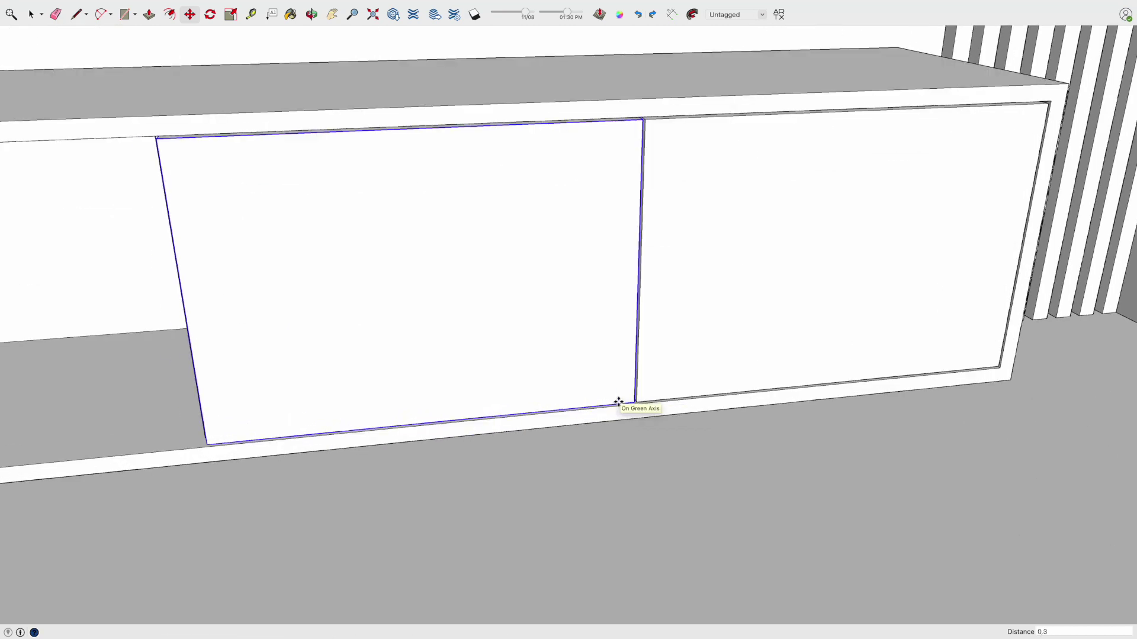
left_click(615, 400)
scroll(574, 386, "down", 3)
scroll(552, 393, "down", 2)
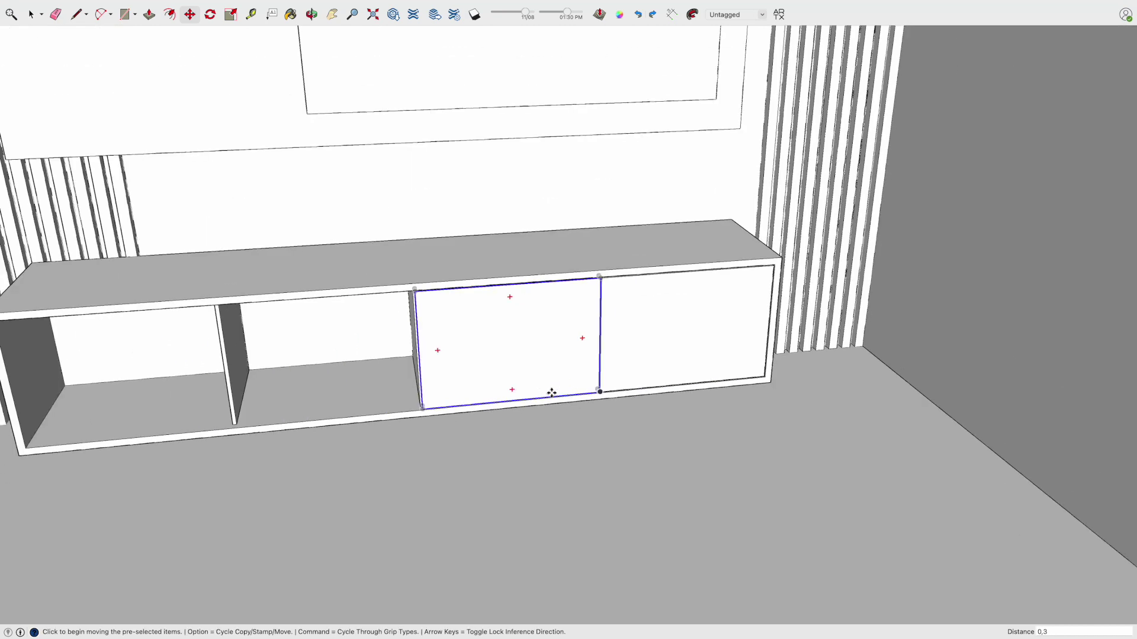
- Copy the door panel leftward to cover the remaining compartments, including the leftmost
left_click(602, 393)
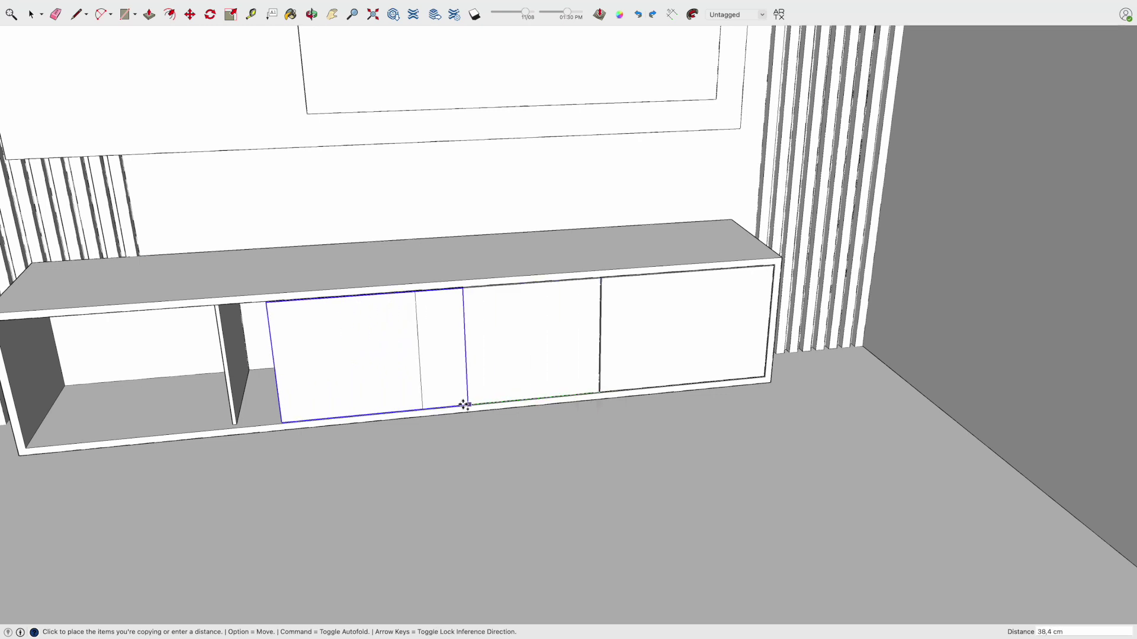
left_click(421, 409)
key("alt")
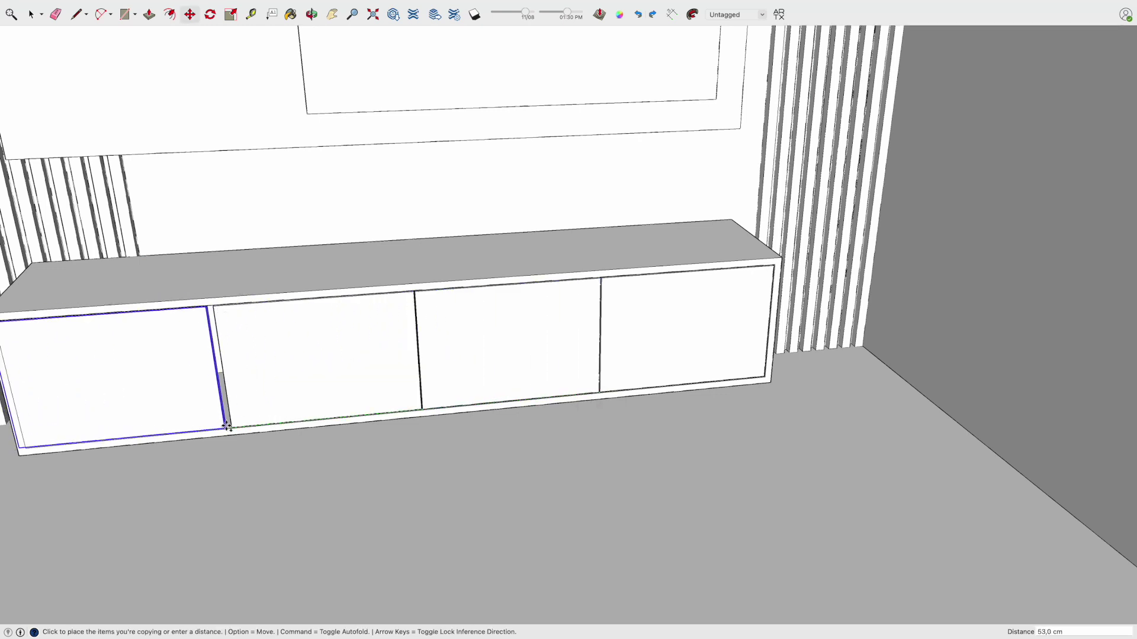
left_click(231, 426)
mouse_move(158, 432)
middle_mouse_down()
mouse_move(424, 378)
mouse_move(216, 431)
mouse_move(56, 423)
middle_mouse_up()
scroll(56, 422, "up", 5)
scroll(149, 343, "down", 3)
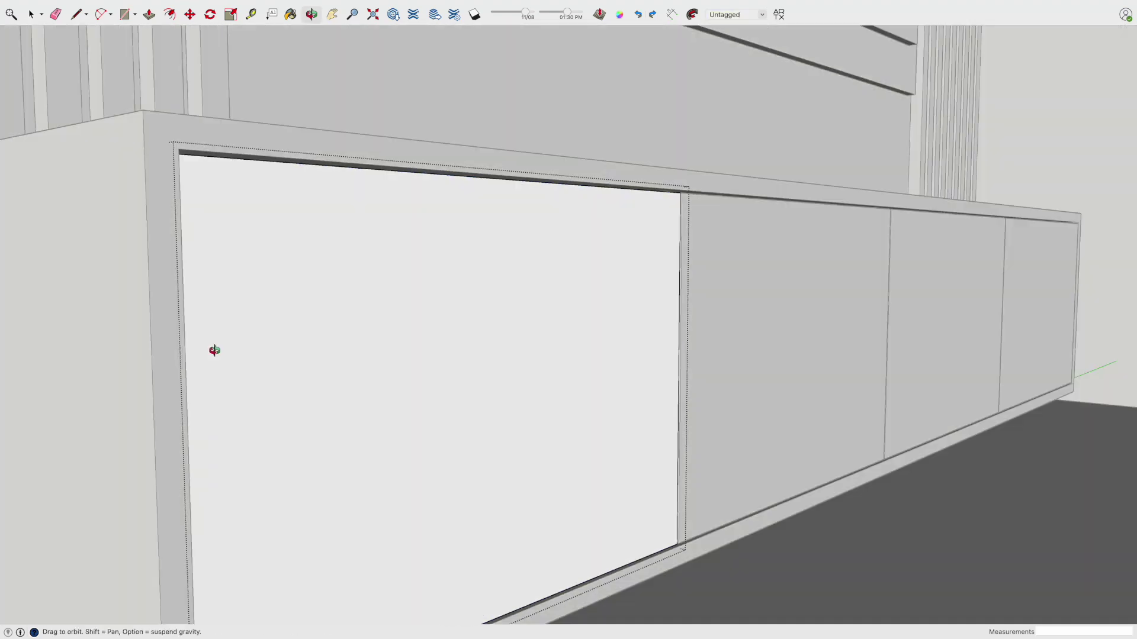
- Widen the left door by Push/Pulling its side edge outward
key("p")
left_click(215, 354)
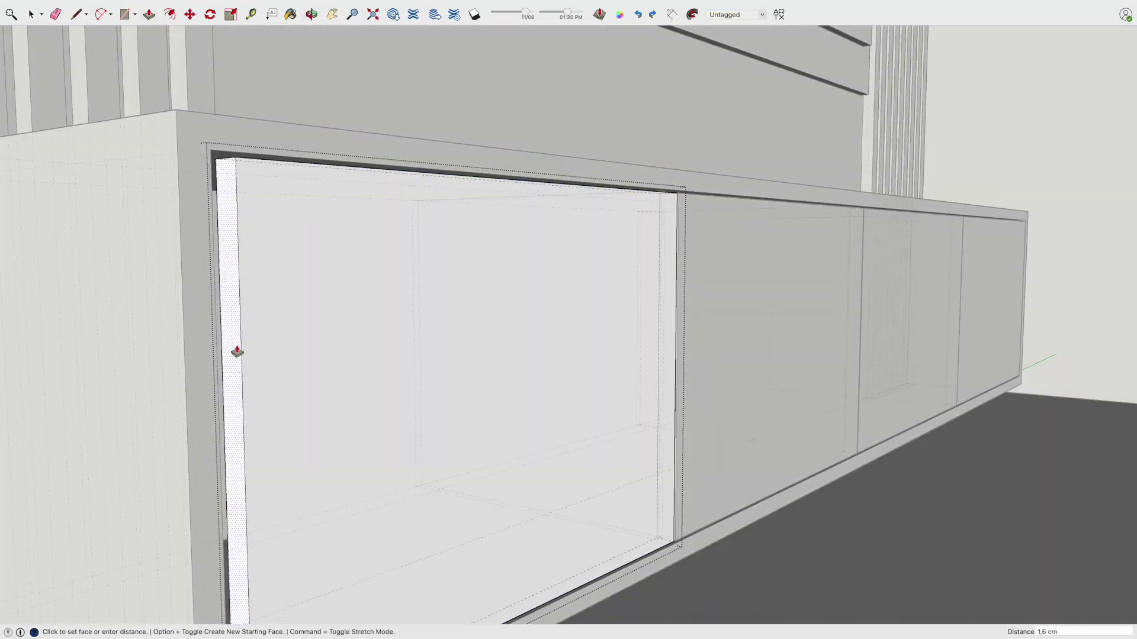
left_click(237, 351)
scroll(238, 348, "down", 3)
key("space")
scroll(257, 337, "down", 2)
middle_click_drag(256, 337, 218, 372)
- Select the vertical divider post between the doors
left_click_drag(214, 398, 214, 398)
mouse_move(398, 324)
middle_mouse_down()
mouse_move(345, 357)
mouse_move(416, 331)
middle_mouse_up()
scroll(345, 357, "down", 3)
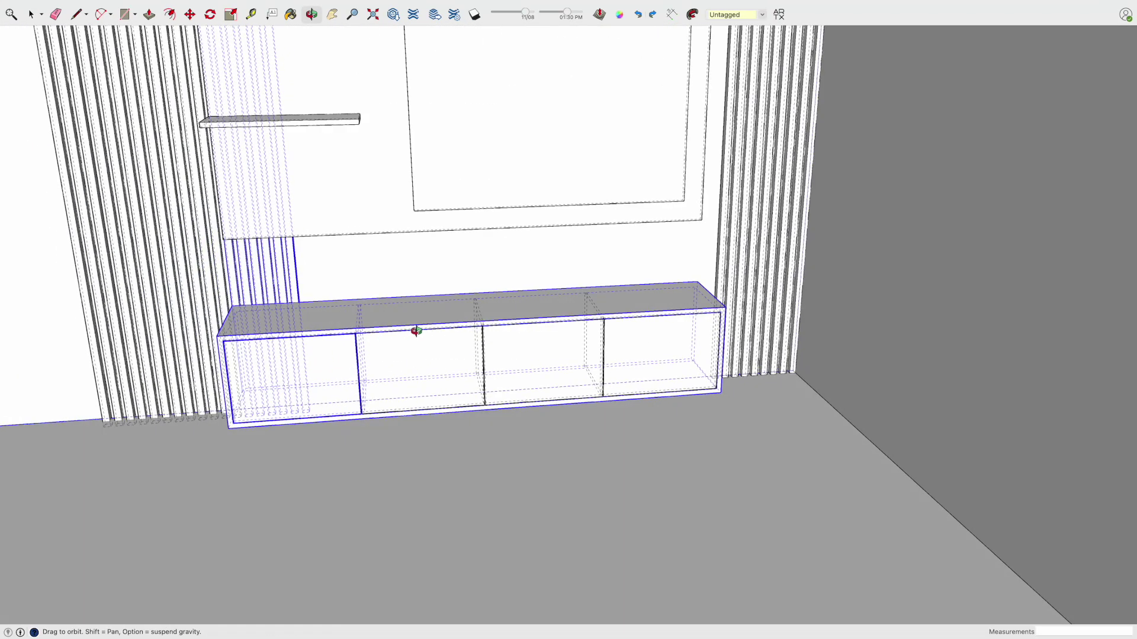
scroll(349, 332, "up", 3)
scroll(333, 333, "up", 2)
scroll(349, 308, "up", 1)
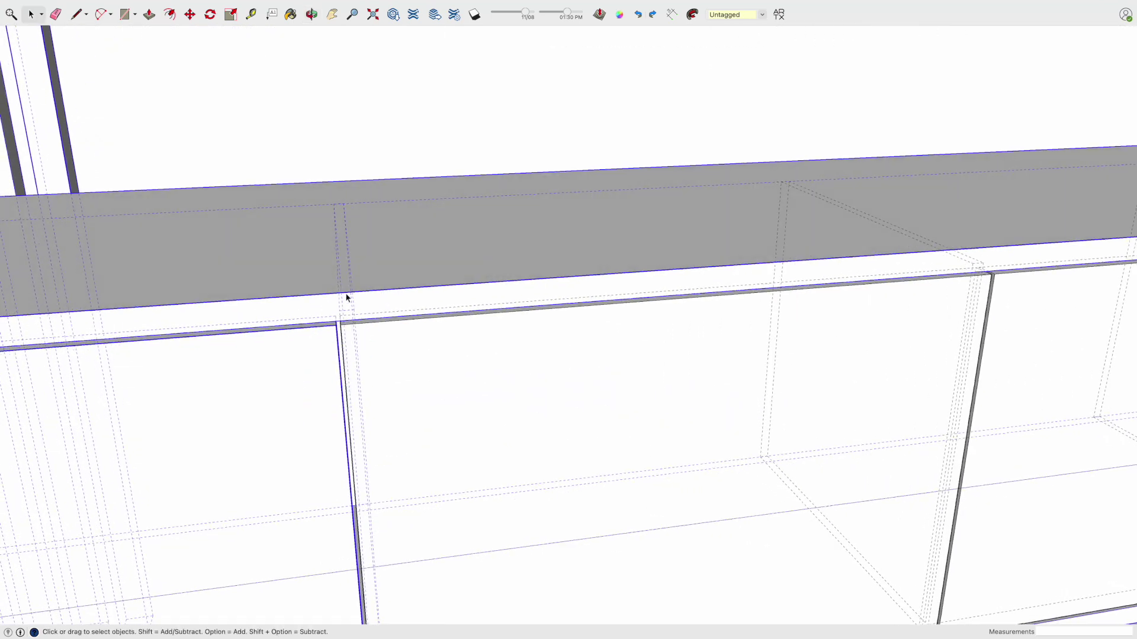
scroll(350, 319, "up", 2)
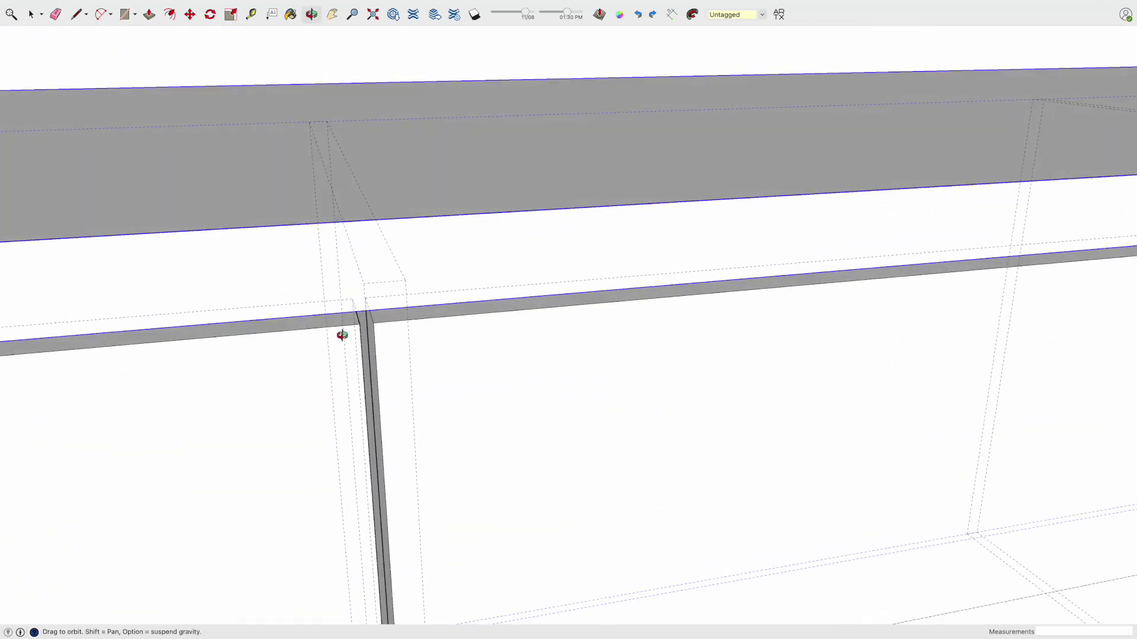
middle_click_drag(330, 338, 348, 323)
left_click(349, 327)
- Shift the divider post 0.3 cm sideways along the green axis
key("m")
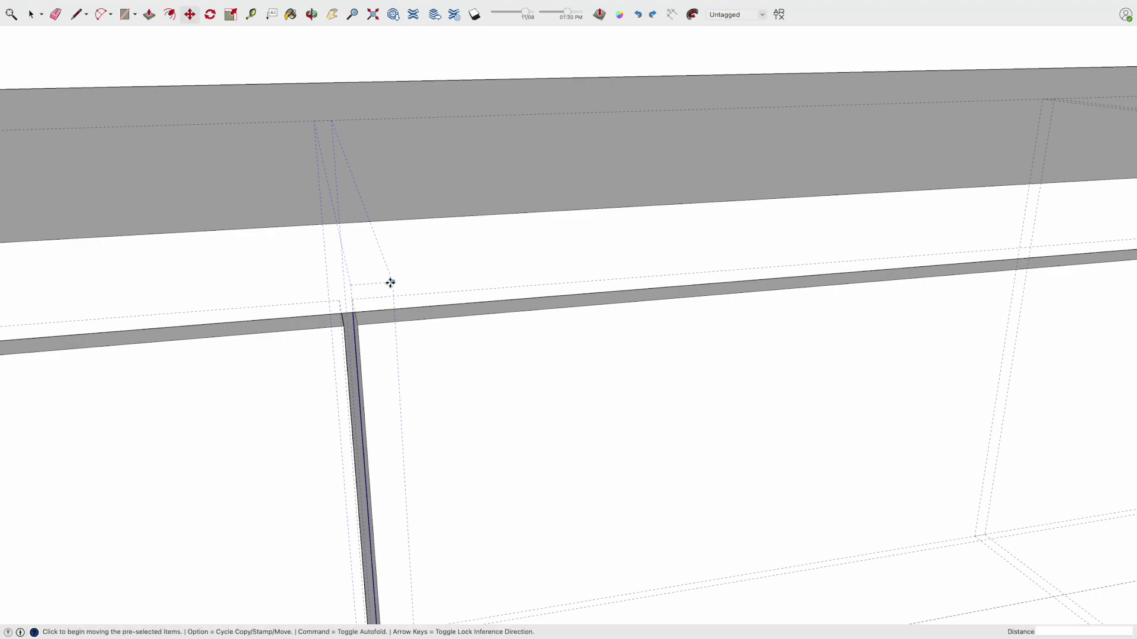
left_click(389, 282)
mouse_move(361, 286)
middle_mouse_down()
mouse_move(656, 295)
mouse_move(520, 269)
mouse_move(783, 304)
middle_mouse_up()
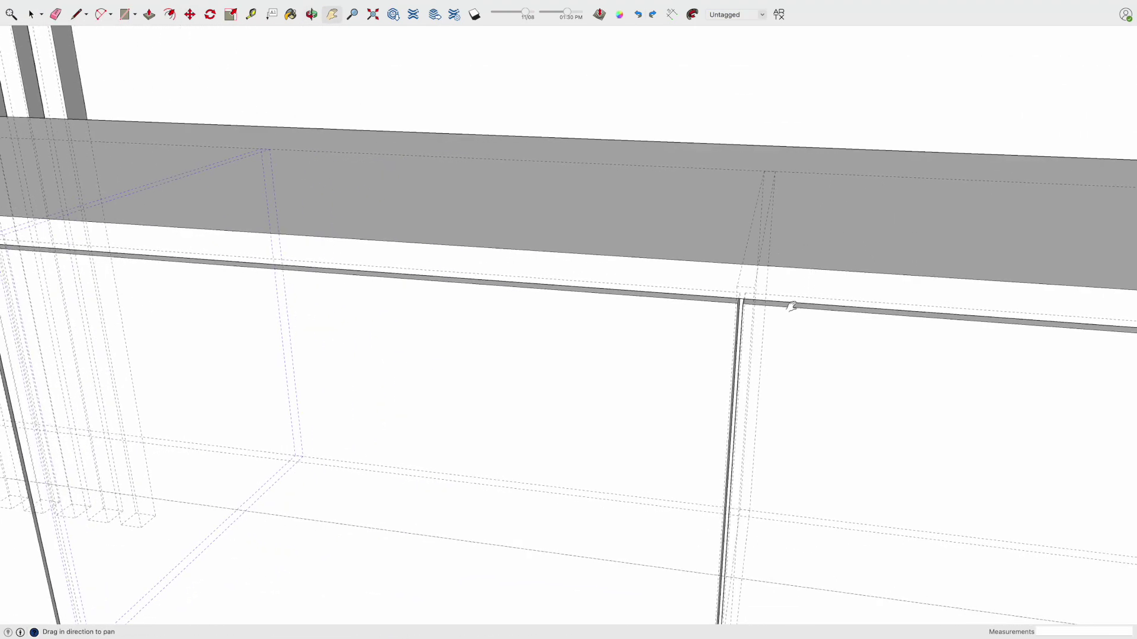
scroll(784, 307, "up", 2)
key("m")
left_click(775, 276)
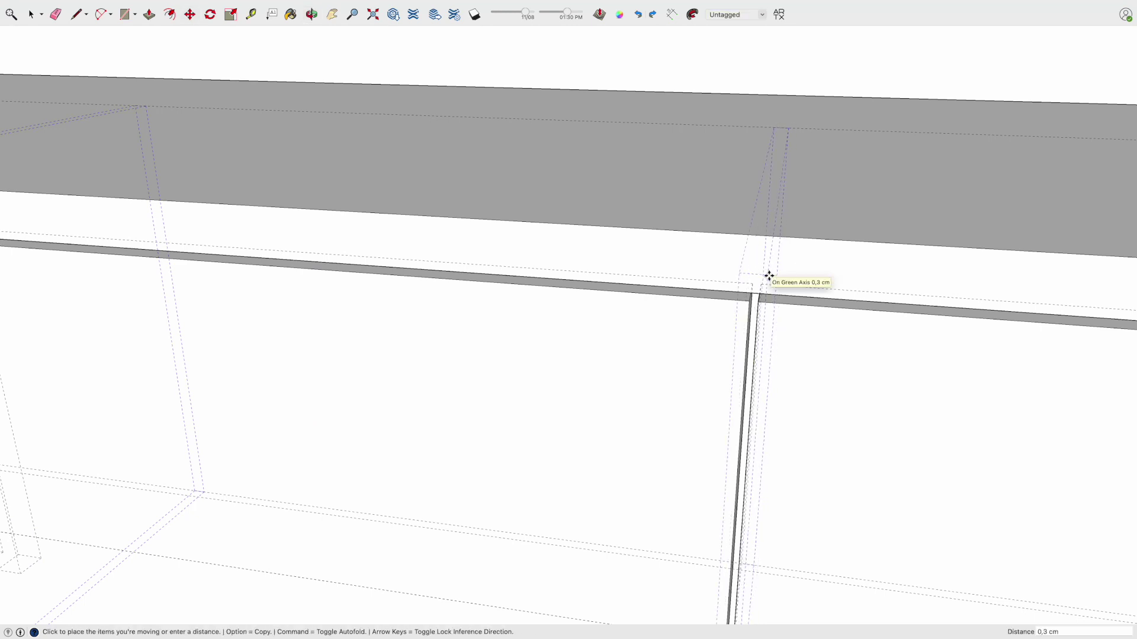
- Nudge the middle divider slightly to even out the door gaps
mouse_move(763, 281)
middle_mouse_down()
mouse_move(802, 302)
mouse_move(570, 251)
mouse_move(763, 264)
mouse_move(764, 279)
middle_mouse_up()
scroll(673, 253, "up", 5)
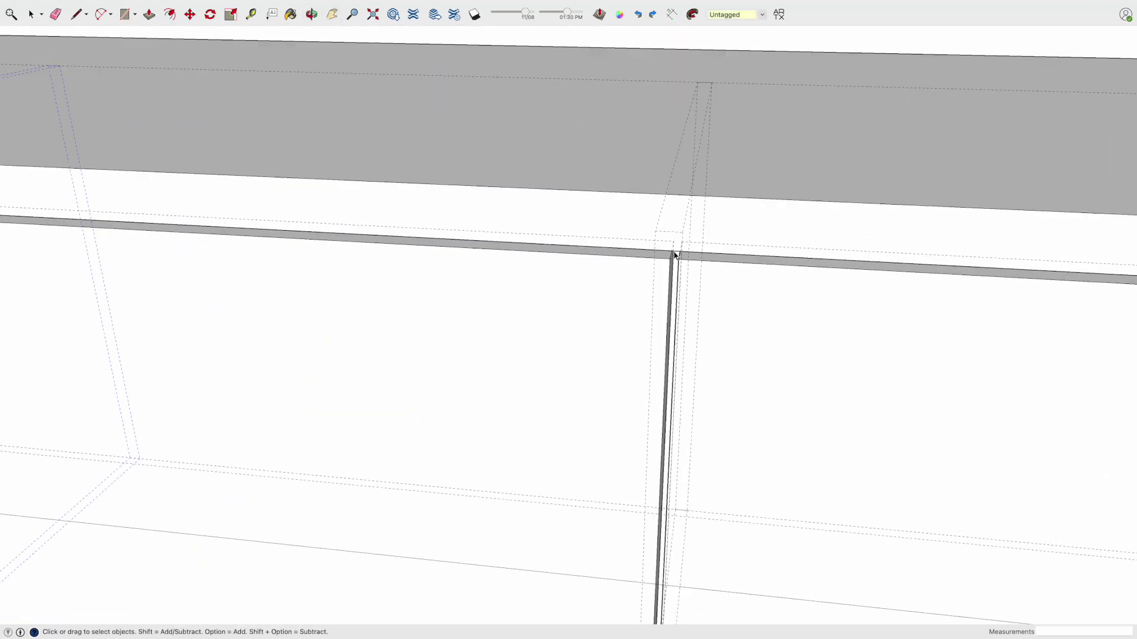
key("m")
left_click(674, 259)
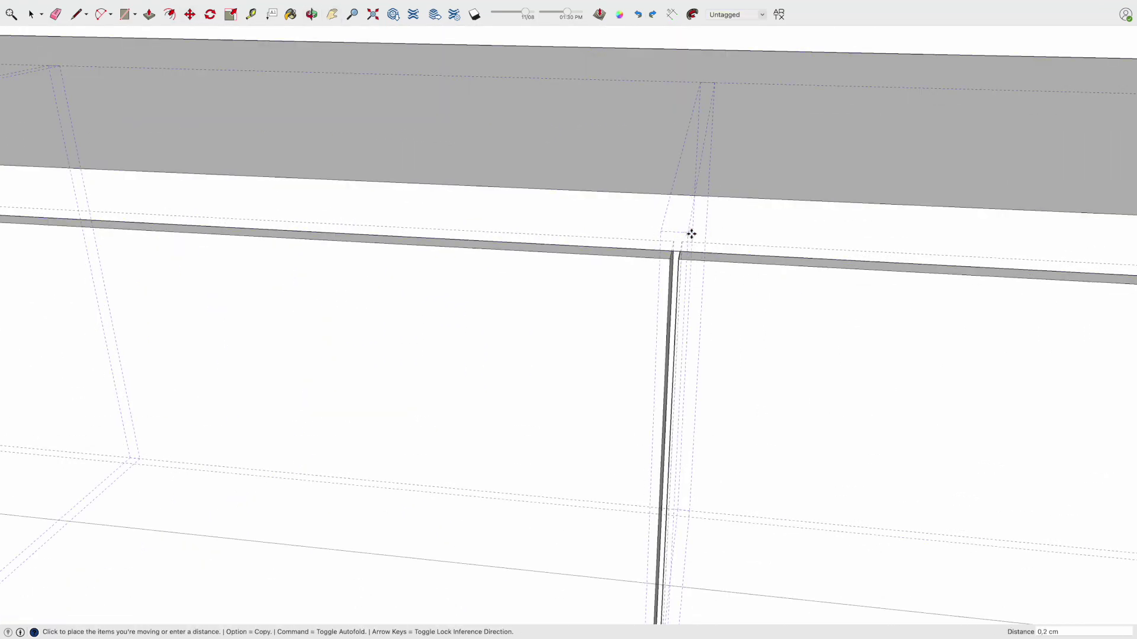
left_click(694, 234)
scroll(693, 233, "down", 5)
scroll(716, 268, "down", 5)
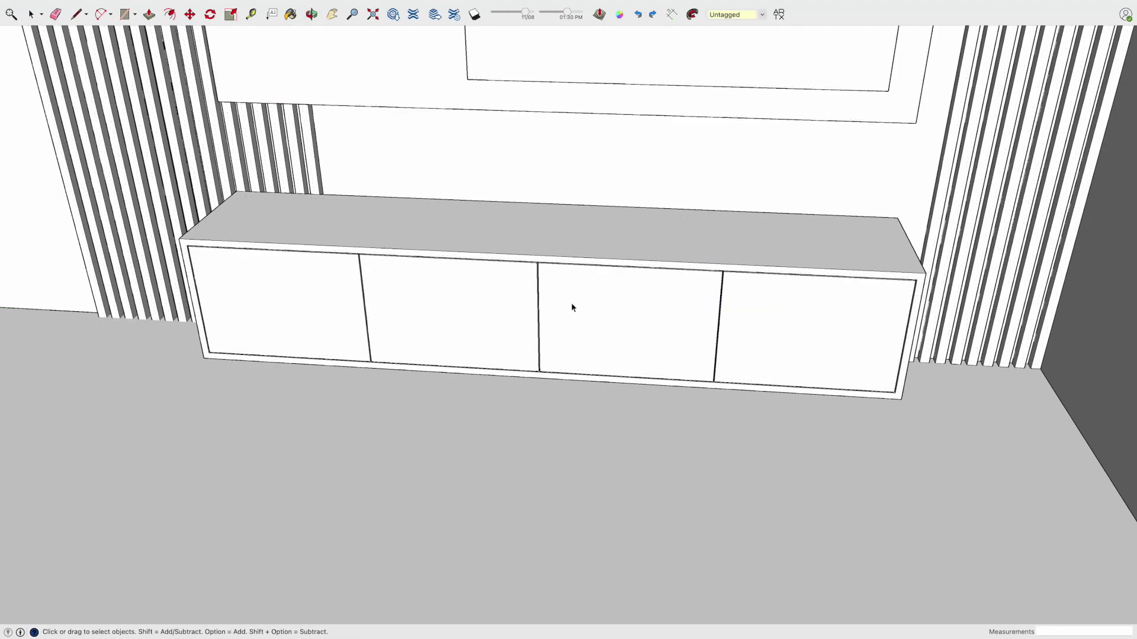
- Orbit out to view the whole TV wall with the finished cabinet
key("o")
left_click_drag(571, 306, 778, 271)
scroll(654, 241, "down", 5)
left_click_drag(655, 241, 654, 290)
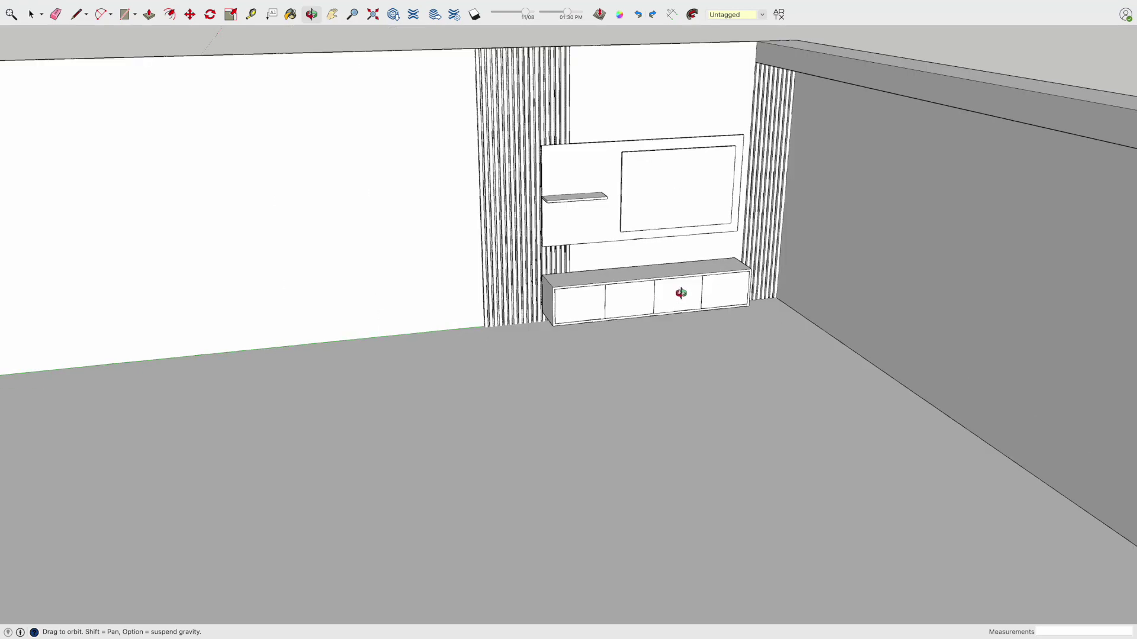
key("space")
scroll(786, 305, "up", 3)
scroll(773, 305, "up", 3)
scroll(773, 304, "down", 3)
scroll(769, 311, "down", 4)
scroll(769, 311, "up", 4)
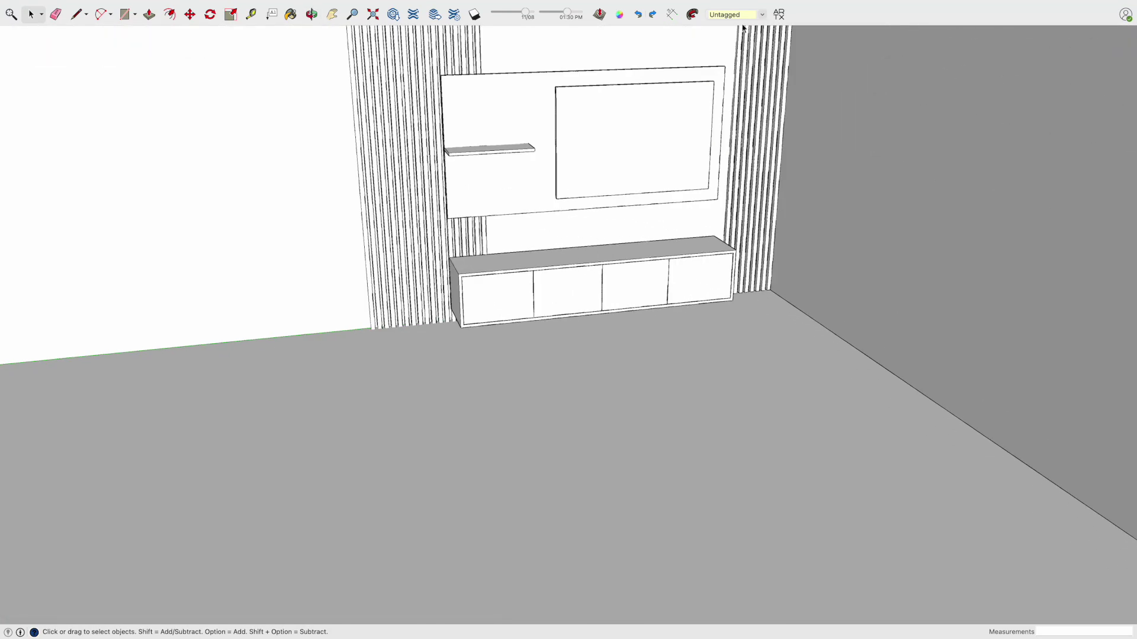
- Import the Walnut texture from Architextures and paint the TV wall panel with it
left_click(692, 15)
scroll(706, 287, "down", 3)
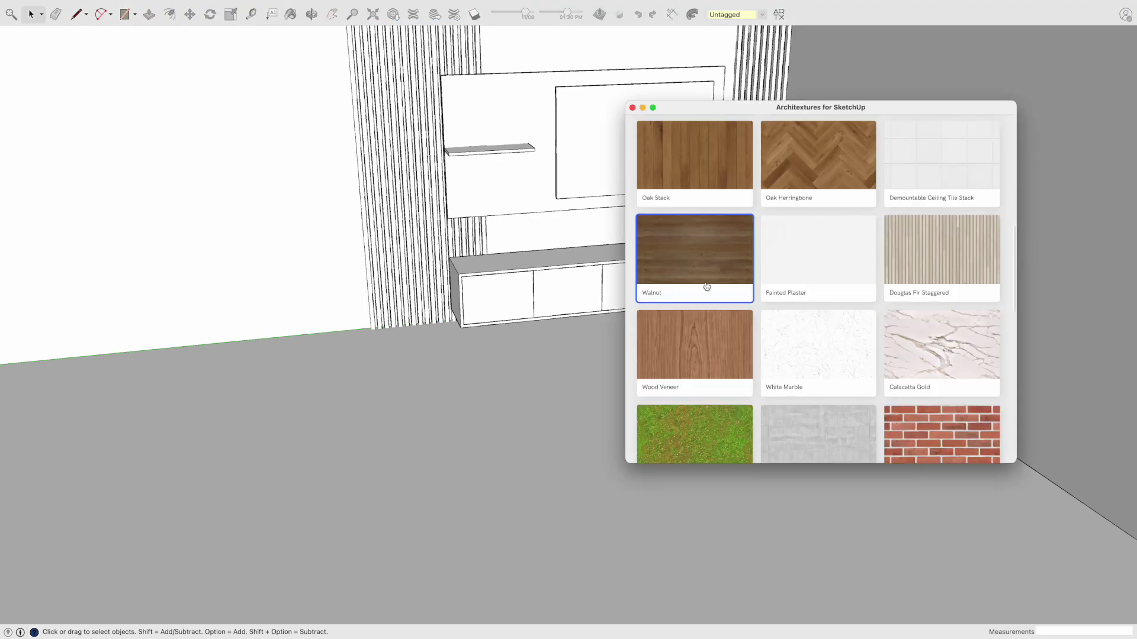
left_click(707, 288)
left_click(697, 448)
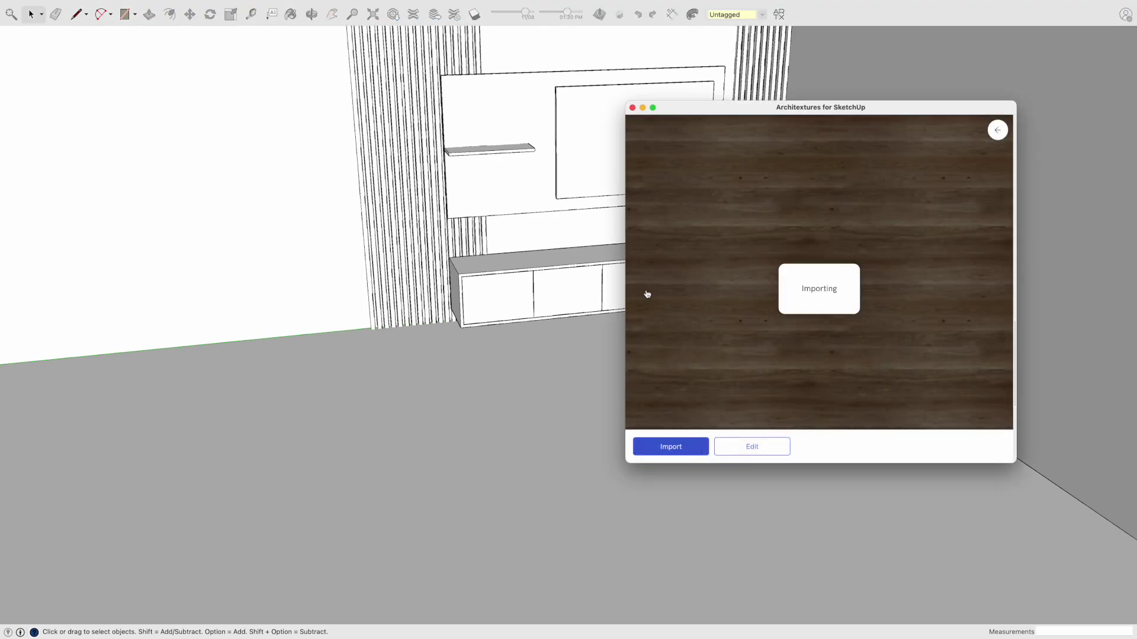
left_click(521, 202)
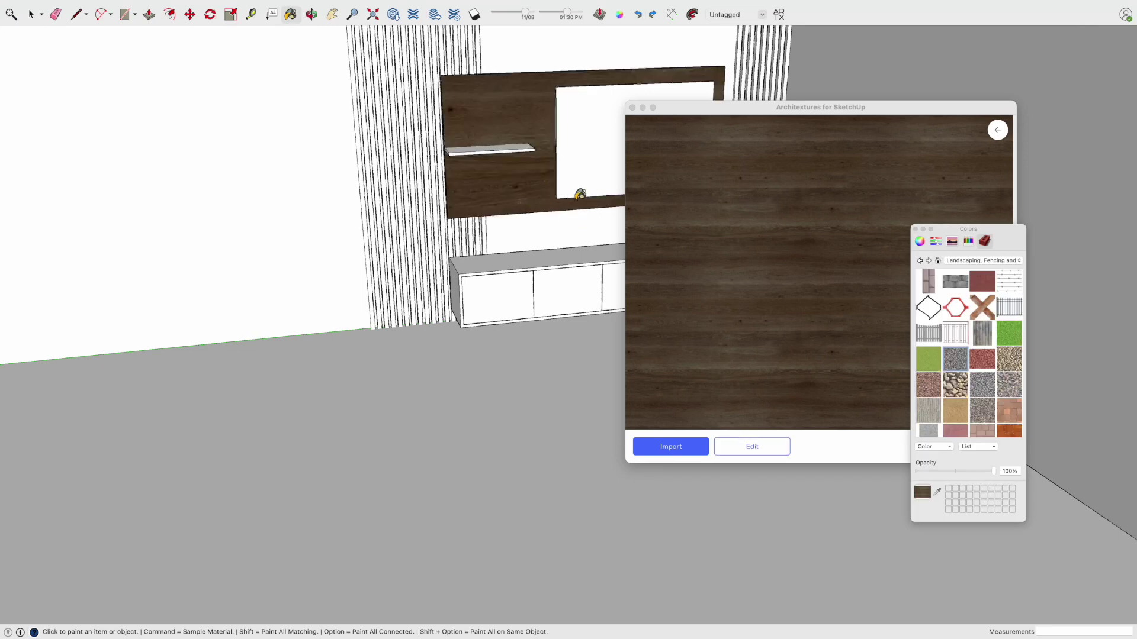
- Filter the texture library to Wood and browse through the loaded wood textures
left_click(997, 130)
scroll(744, 253, "down", 5)
scroll(711, 207, "up", 3)
left_click(683, 143)
left_click(665, 294)
scroll(721, 285, "down", 2)
scroll(719, 283, "down", 4)
scroll(717, 282, "down", 4)
scroll(717, 283, "down", 4)
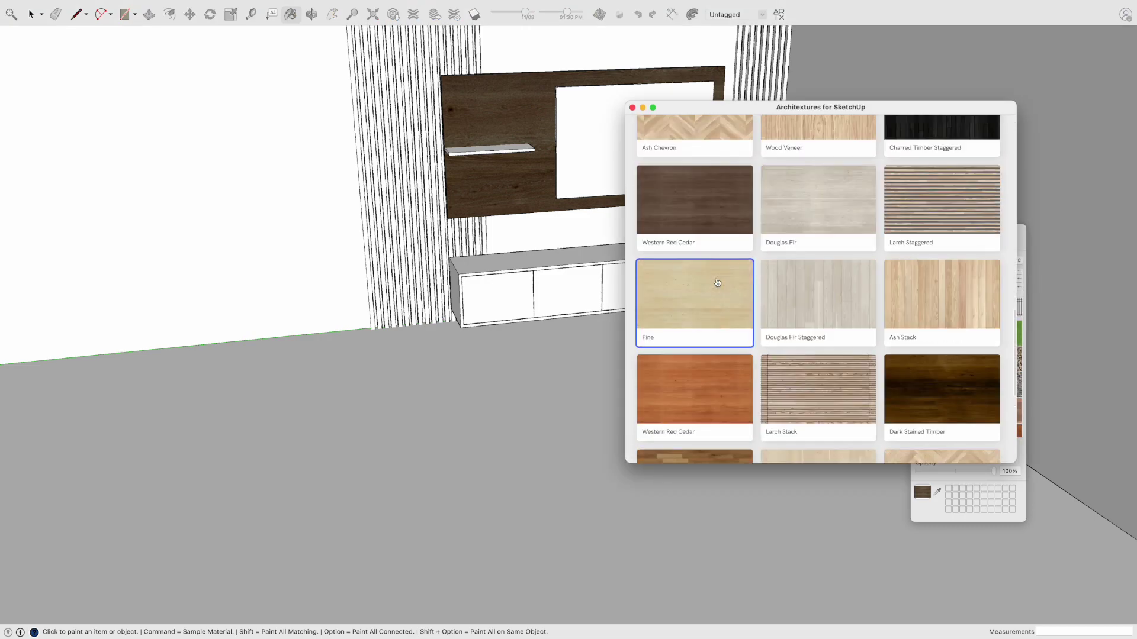
scroll(717, 282, "down", 5)
left_click(813, 326)
scroll(814, 339, "down", 2)
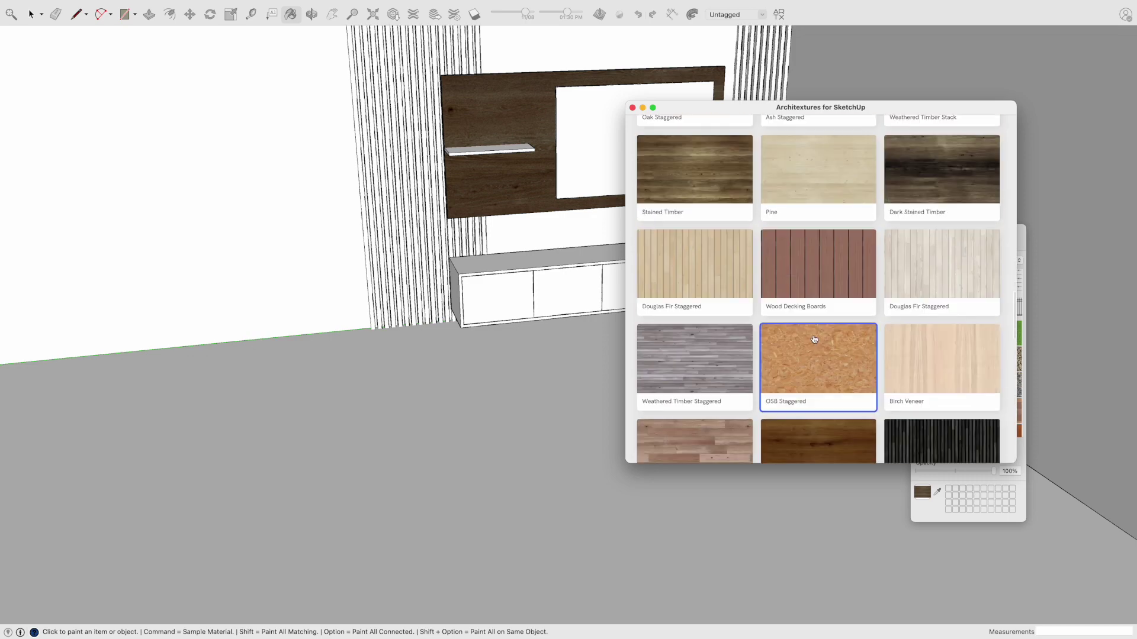
scroll(814, 340, "down", 3)
scroll(814, 339, "down", 5)
scroll(820, 368, "down", 3)
left_click(828, 409)
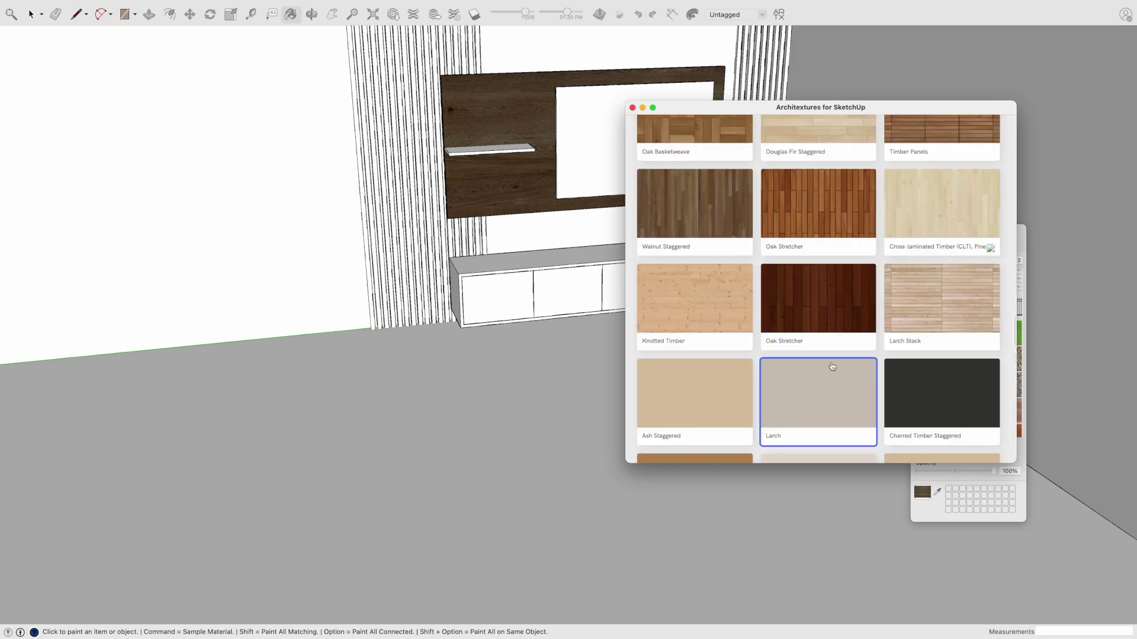
scroll(829, 400, "down", 5)
scroll(834, 363, "down", 5)
scroll(845, 388, "down", 5)
left_click(838, 451)
scroll(840, 429, "down", 5)
scroll(839, 427, "down", 5)
scroll(840, 427, "down", 5)
scroll(840, 414, "down", 5)
left_click(826, 334)
scroll(827, 355, "down", 5)
scroll(827, 359, "down", 3)
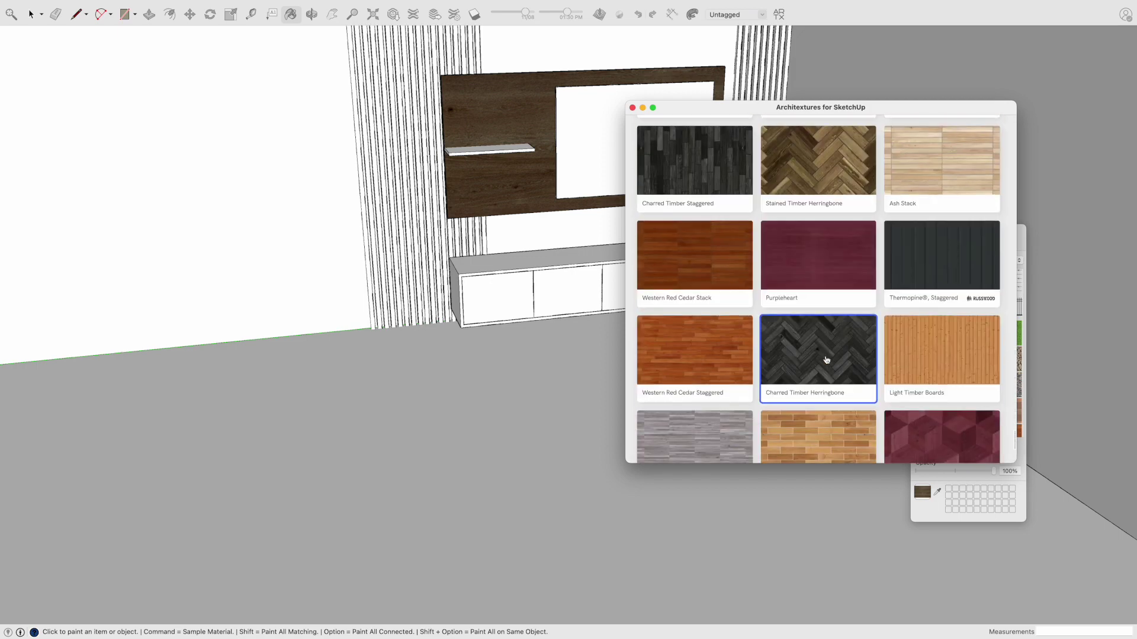
scroll(826, 355, "down", 5)
left_click(825, 337)
scroll(824, 349, "down", 5)
left_click(824, 355)
scroll(825, 355, "down", 5)
scroll(825, 355, "down", 5)
left_click(824, 354)
scroll(823, 354, "down", 3)
scroll(823, 354, "down", 5)
scroll(823, 353, "up", 10)
scroll(824, 354, "up", 10)
scroll(824, 356, "up", 10)
scroll(825, 356, "up", 10)
scroll(825, 356, "down", 1)
scroll(825, 356, "down", 8)
scroll(825, 357, "down", 1)
scroll(825, 356, "down", 4)
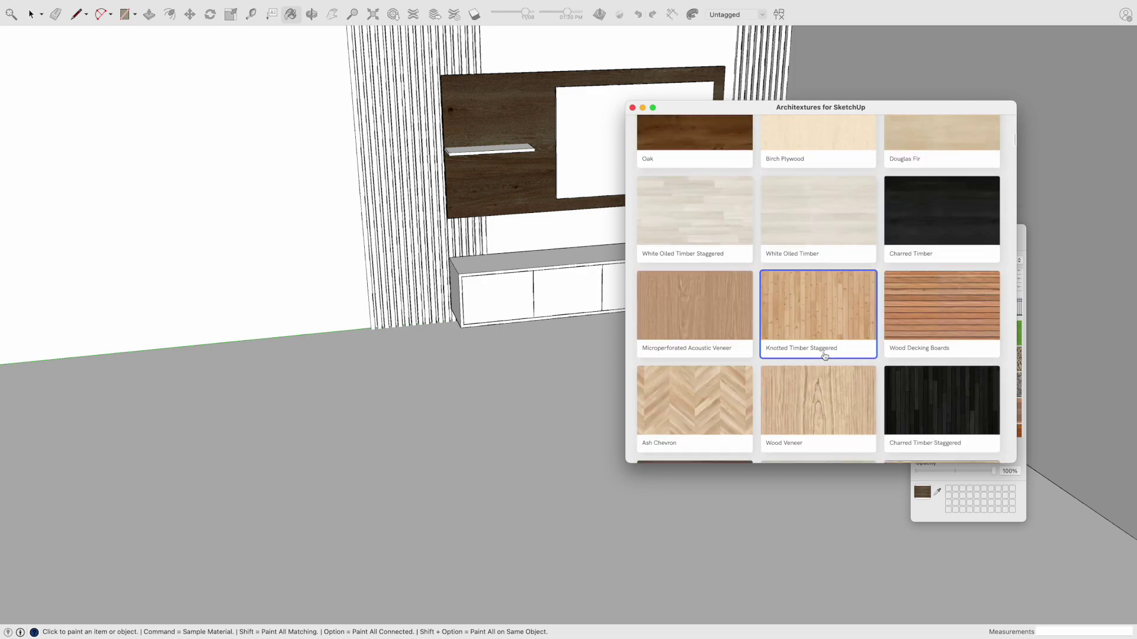
scroll(825, 356, "down", 5)
scroll(824, 356, "up", 5)
scroll(787, 349, "up", 5)
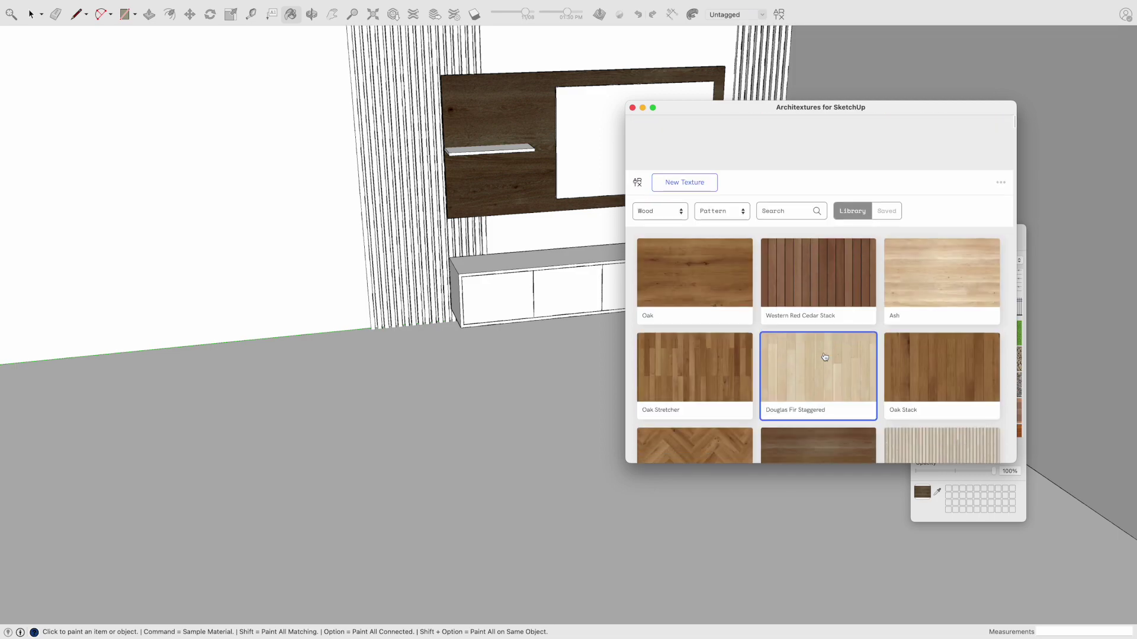
- Show all texture categories and open a wood texture's preview with its editing settings
left_click(657, 164)
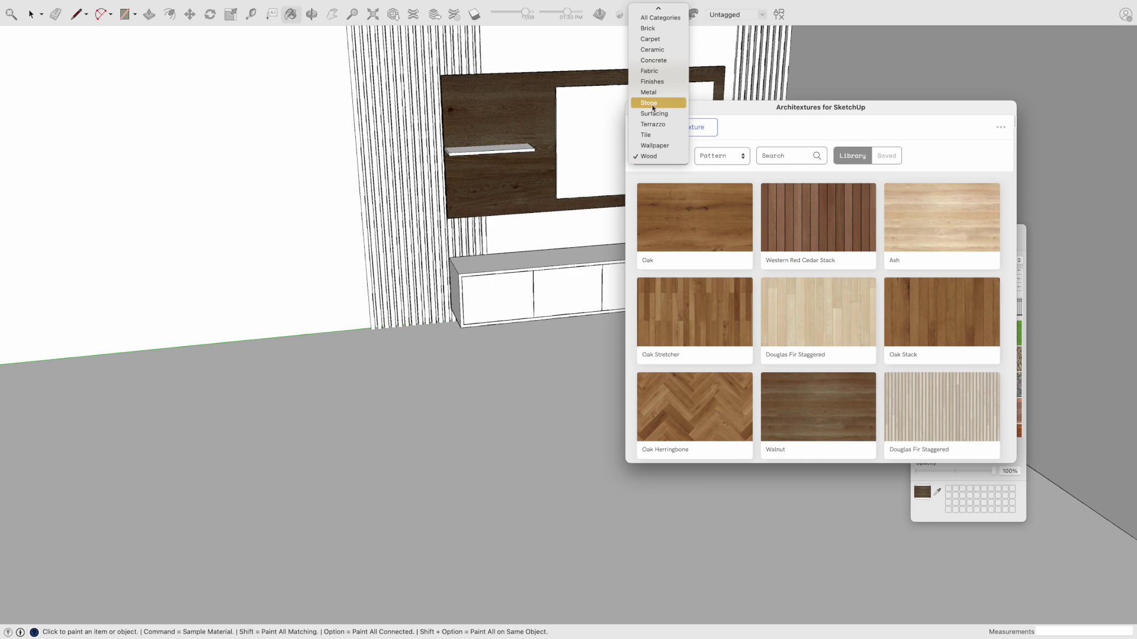
left_click(669, 18)
scroll(749, 245, "down", 5)
left_click(749, 243)
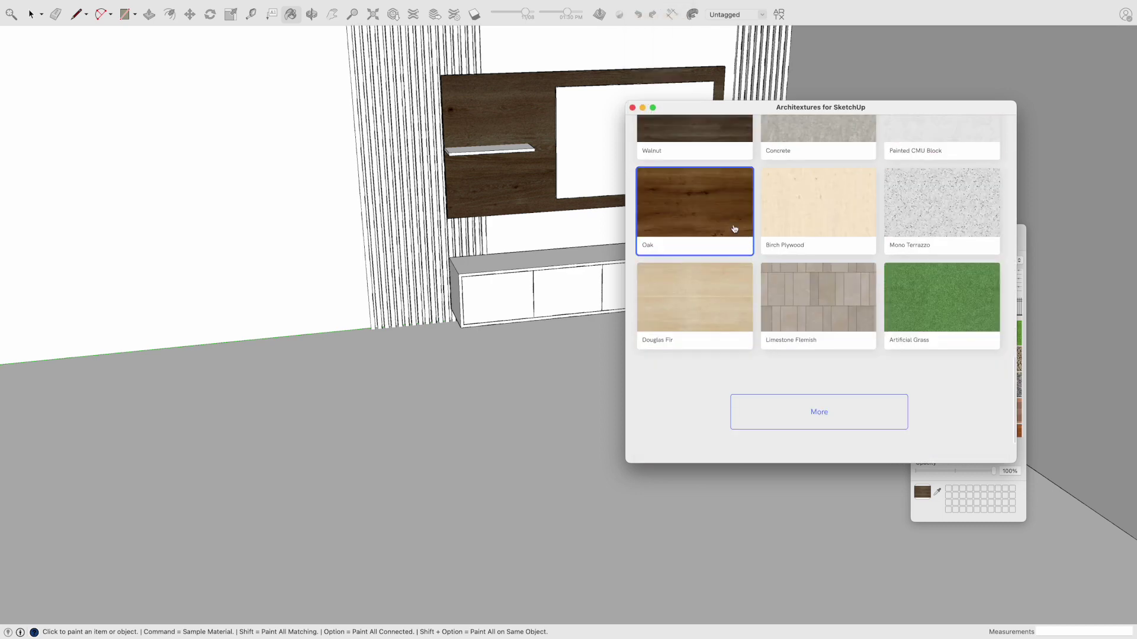
left_click(723, 219)
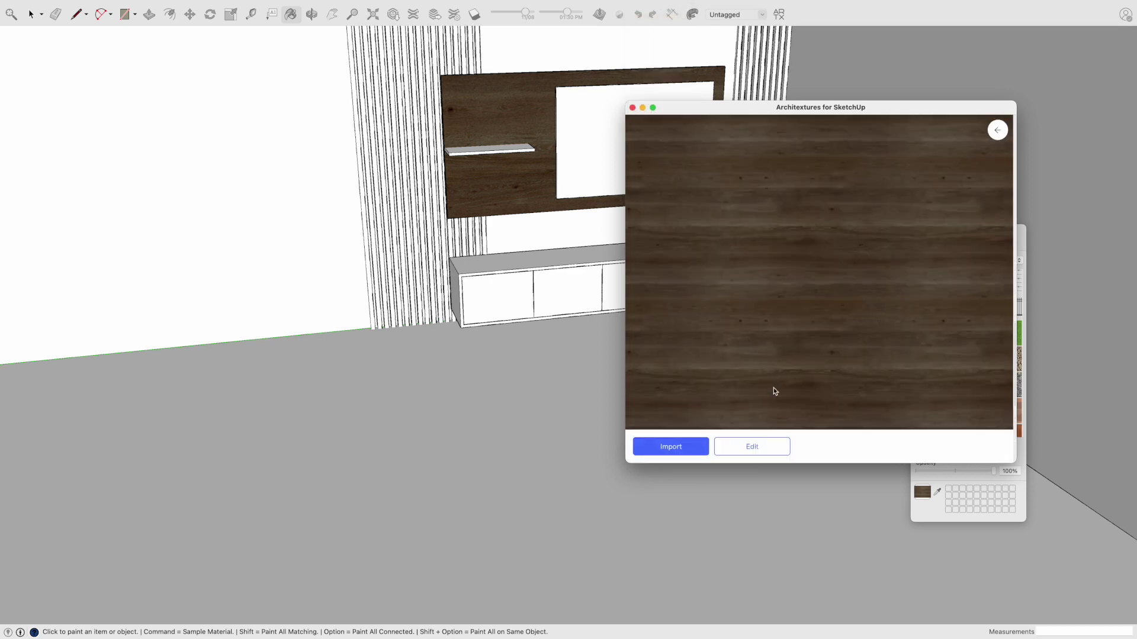
left_click(752, 447)
- Darken and slightly desaturate the walnut texture, fine-tuning brightness and contrast
left_click(749, 356)
mouse_move(830, 315)
left_mouse_down()
mouse_move(815, 316)
mouse_move(844, 341)
left_mouse_up()
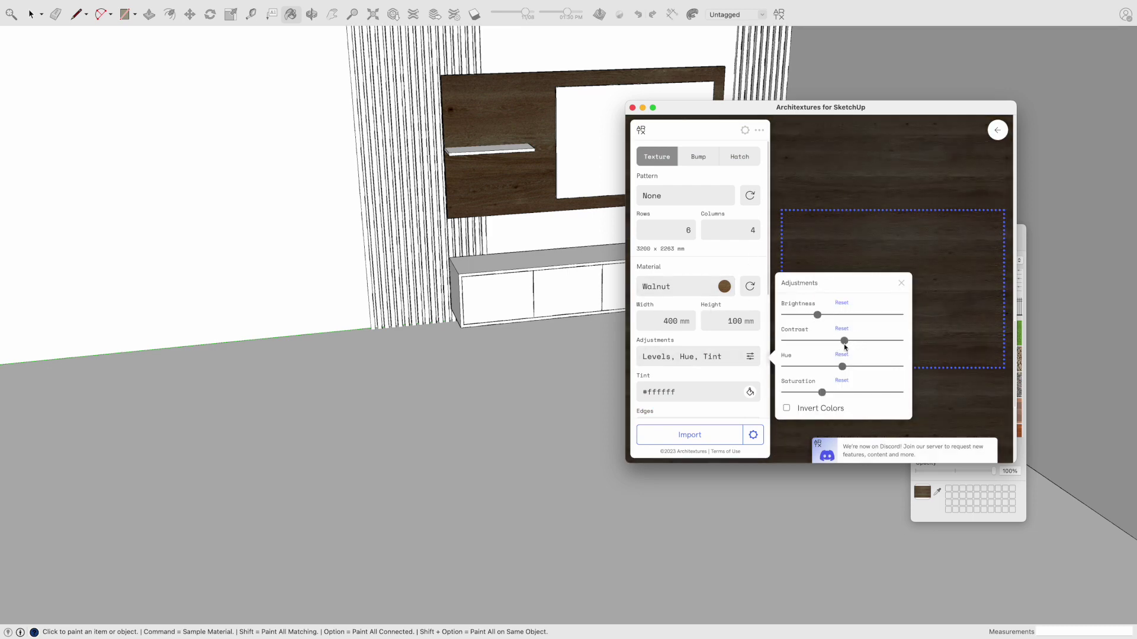
left_click_drag(834, 393, 823, 392)
mouse_move(820, 319)
left_mouse_down()
mouse_move(853, 342)
mouse_move(829, 341)
mouse_move(848, 341)
mouse_move(842, 371)
left_mouse_up()
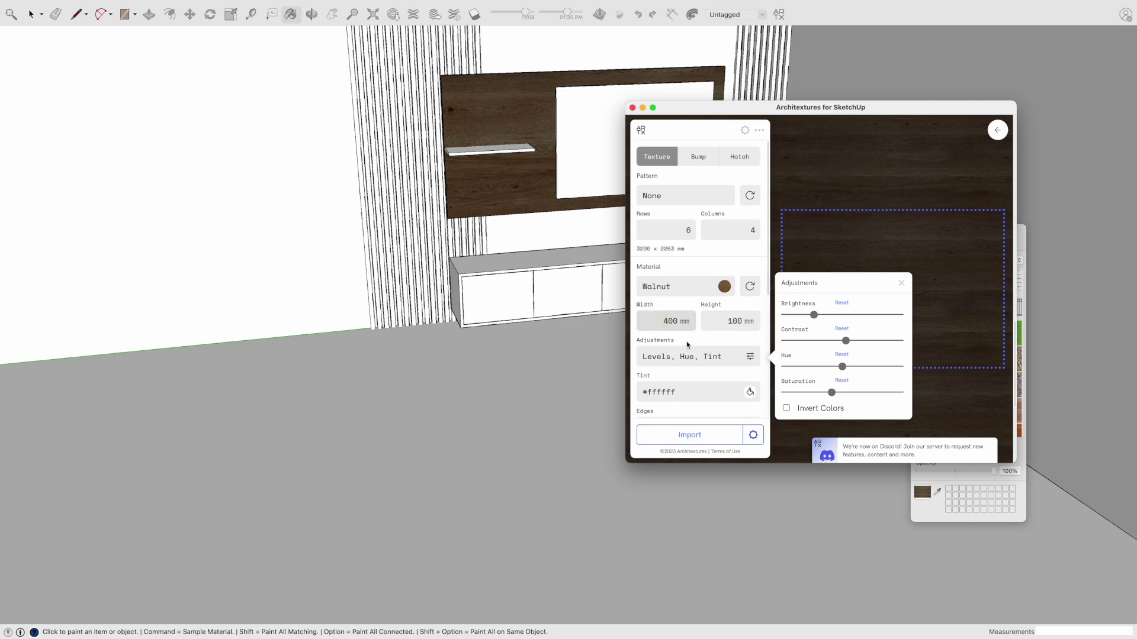
- Import the adjusted walnut texture and apply it to the model
type("21")
left_click(734, 320)
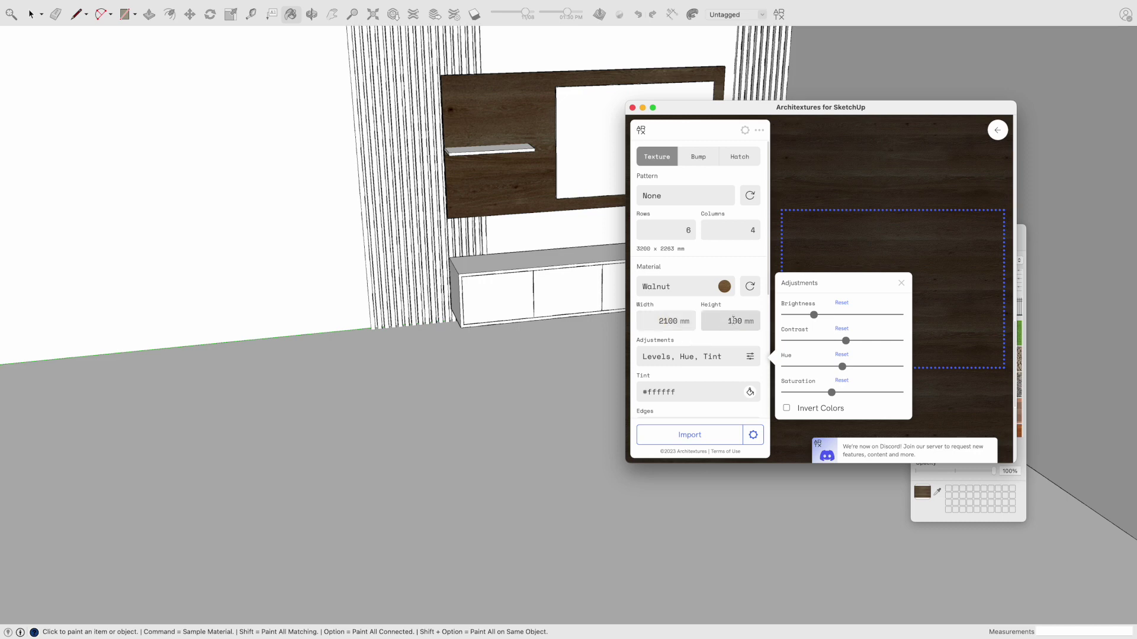
type("0")
left_click(718, 433)
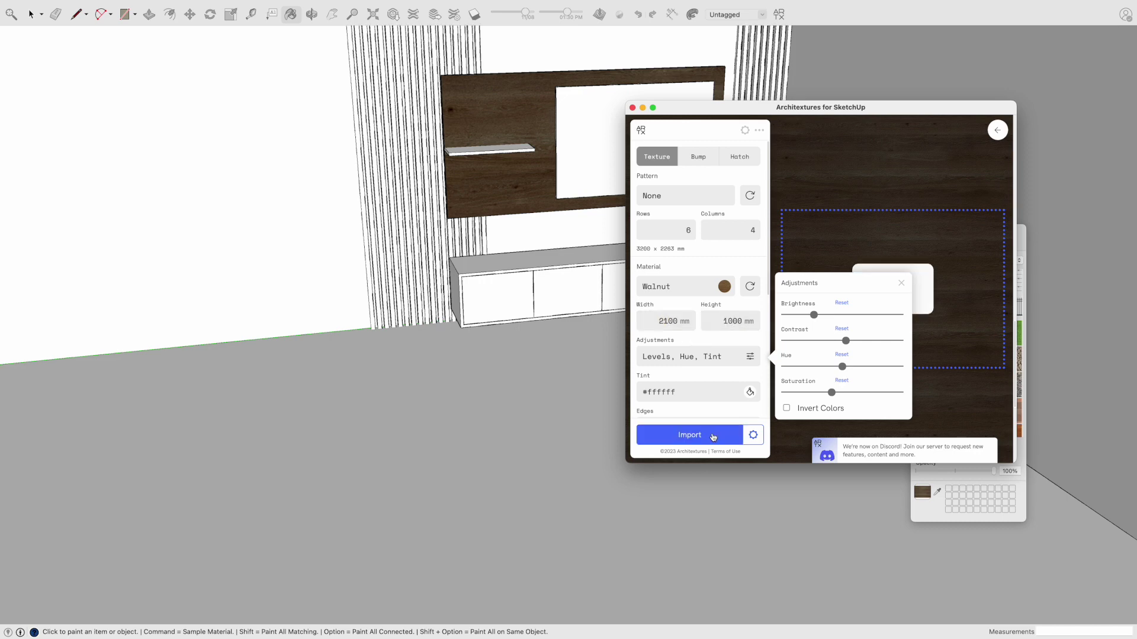
left_click(900, 285)
left_click(703, 435)
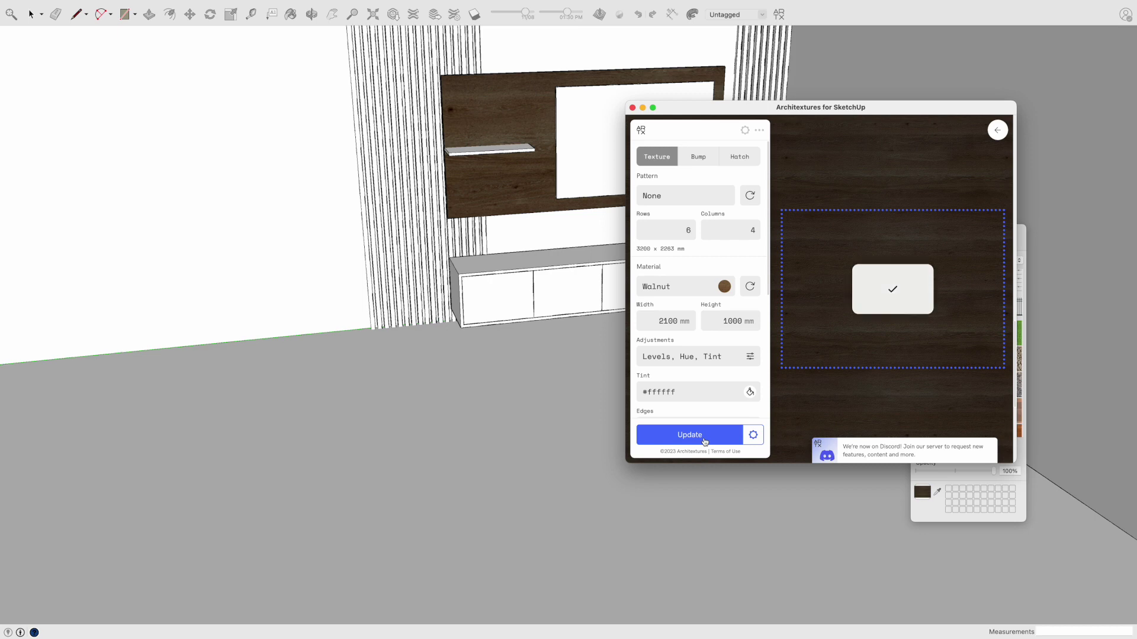
- Resize the walnut texture to 400 × 100 mm, update it, and check the import options
left_click(676, 322)
type("0")
key("Tab")
key("BackSpace")
left_click(689, 434)
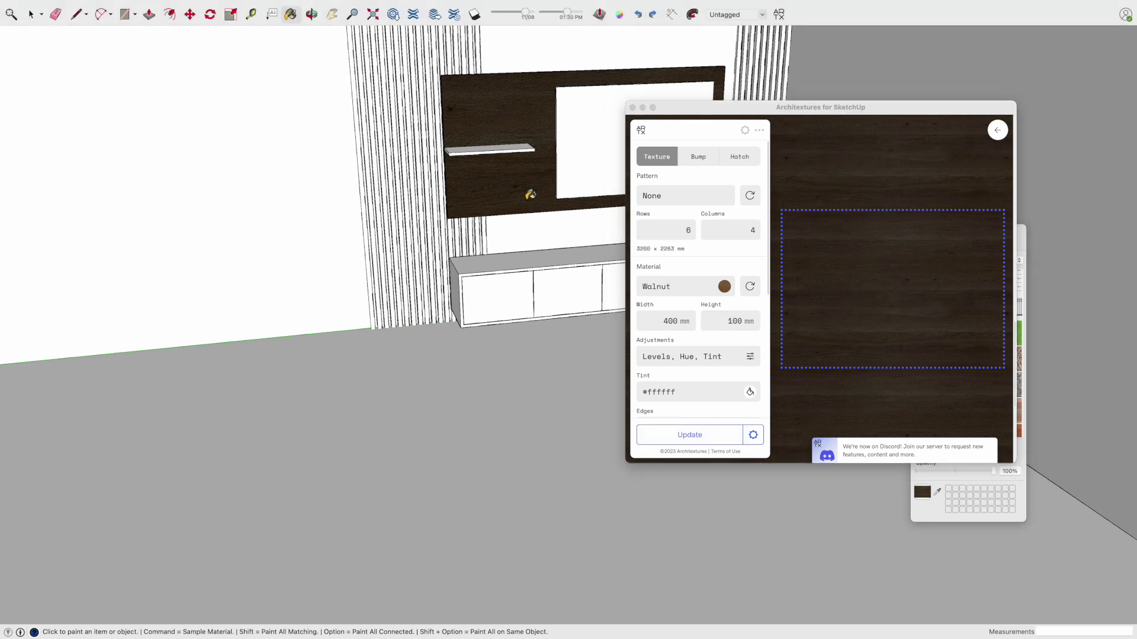
left_click(754, 434)
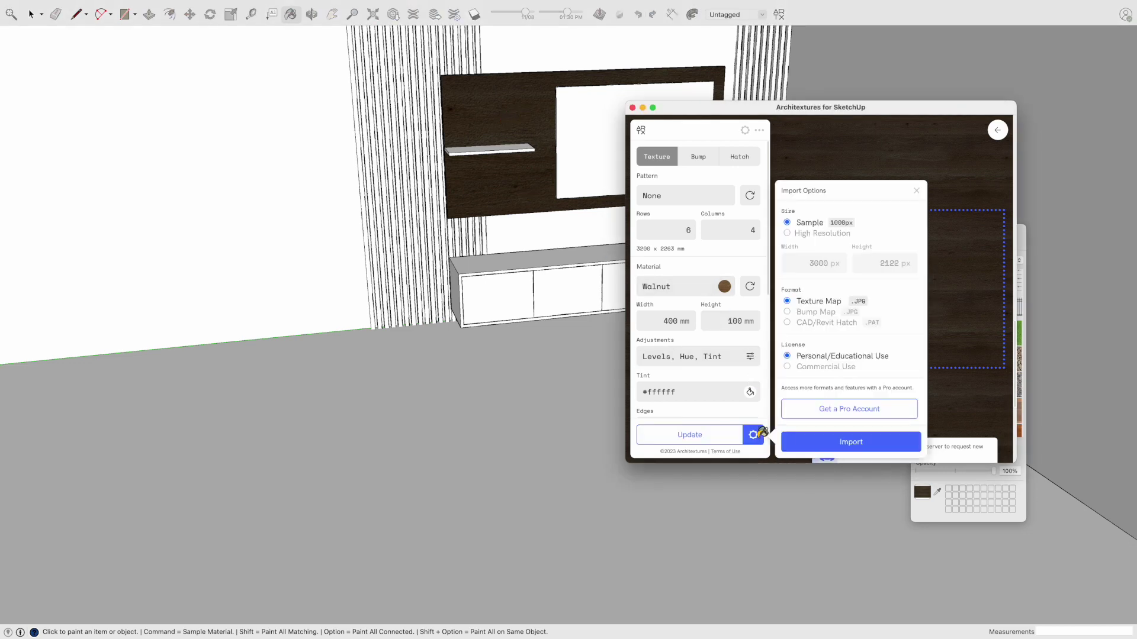
left_click(916, 191)
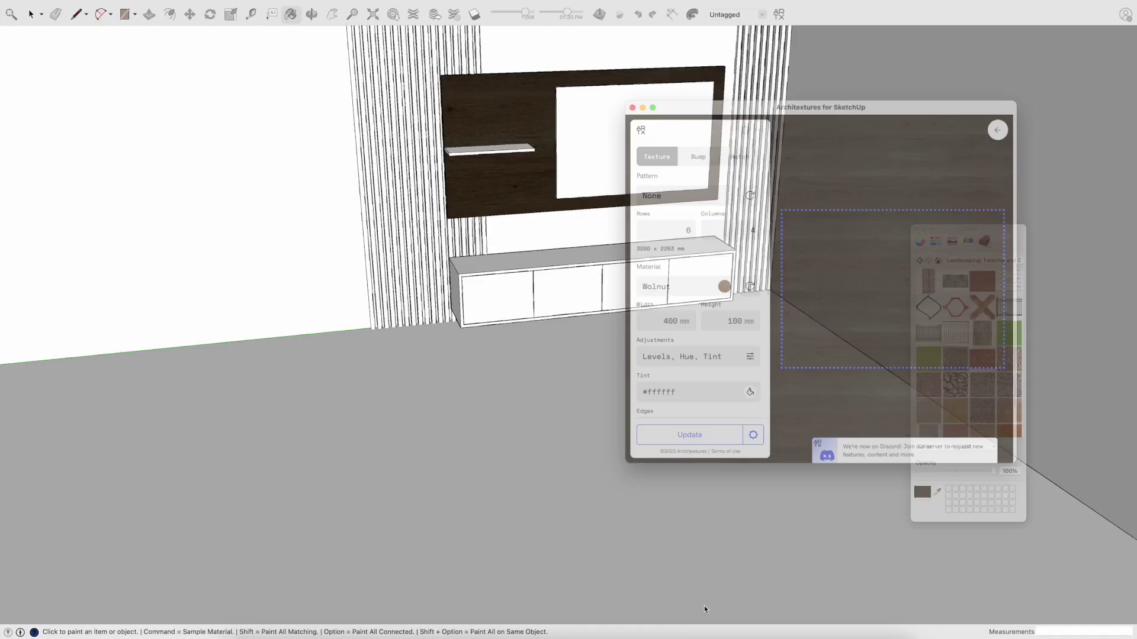
- Close Architextures and create a new texture material from a wood image in Downloads
left_click(633, 108)
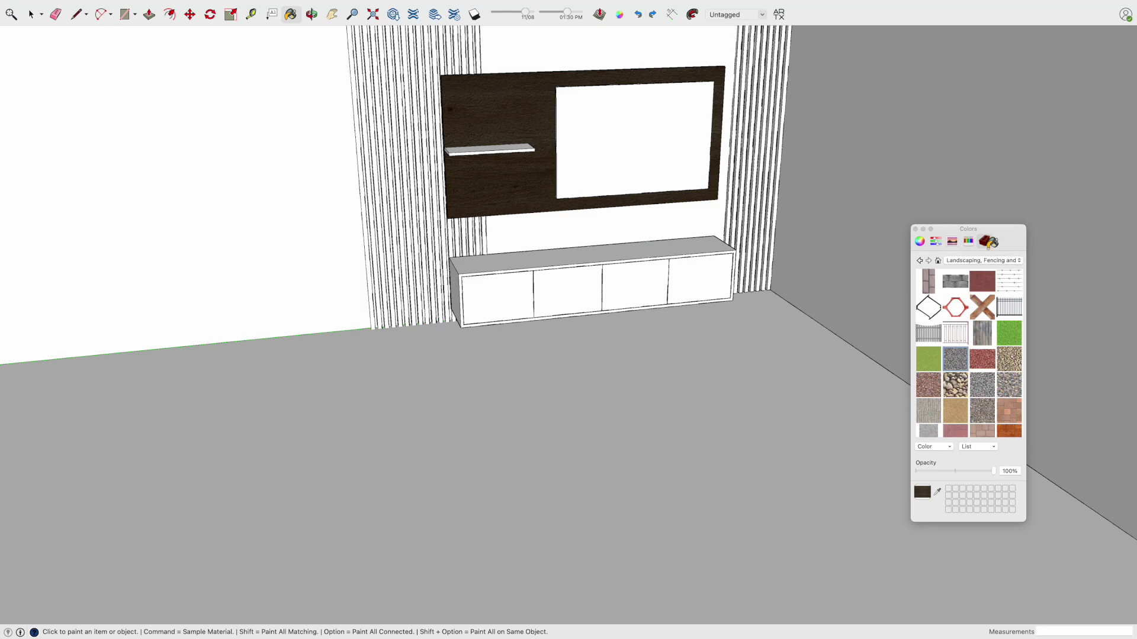
left_click(990, 261)
left_click(993, 221)
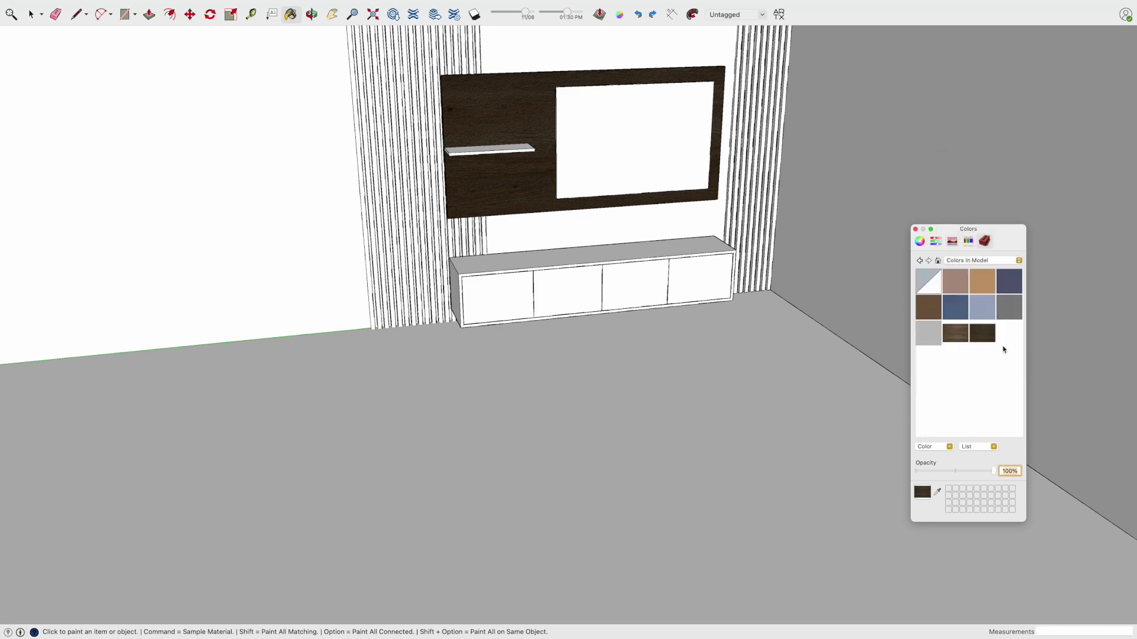
left_click(767, 325)
left_click(857, 308)
left_click(1107, 458)
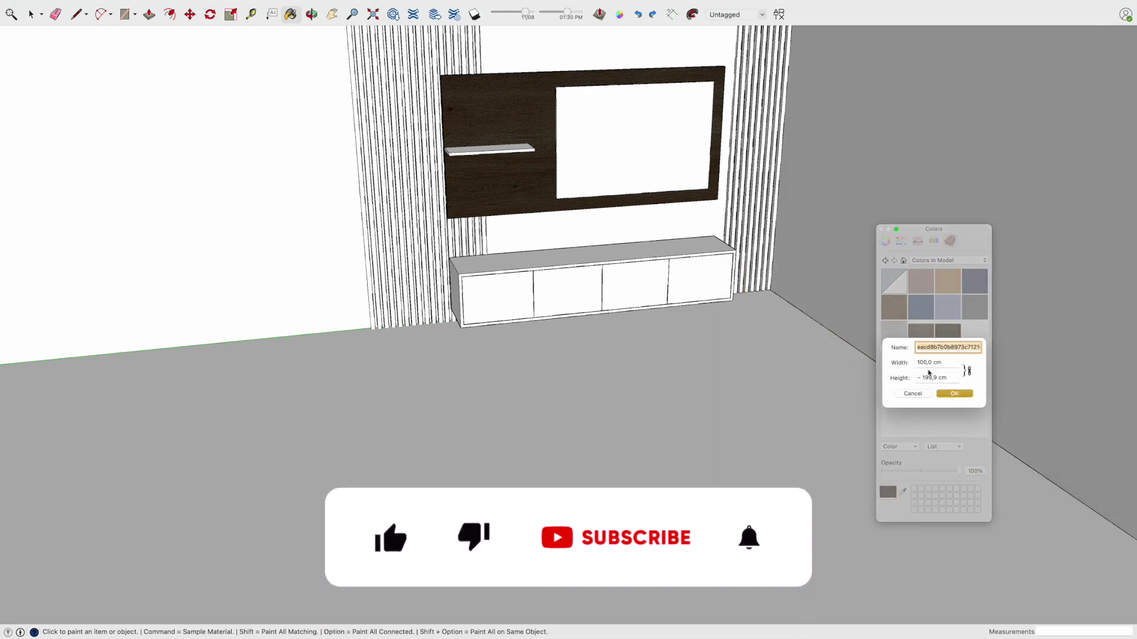
- Set the new wood texture's width, settling on 100 cm, and confirm its size
type("2")
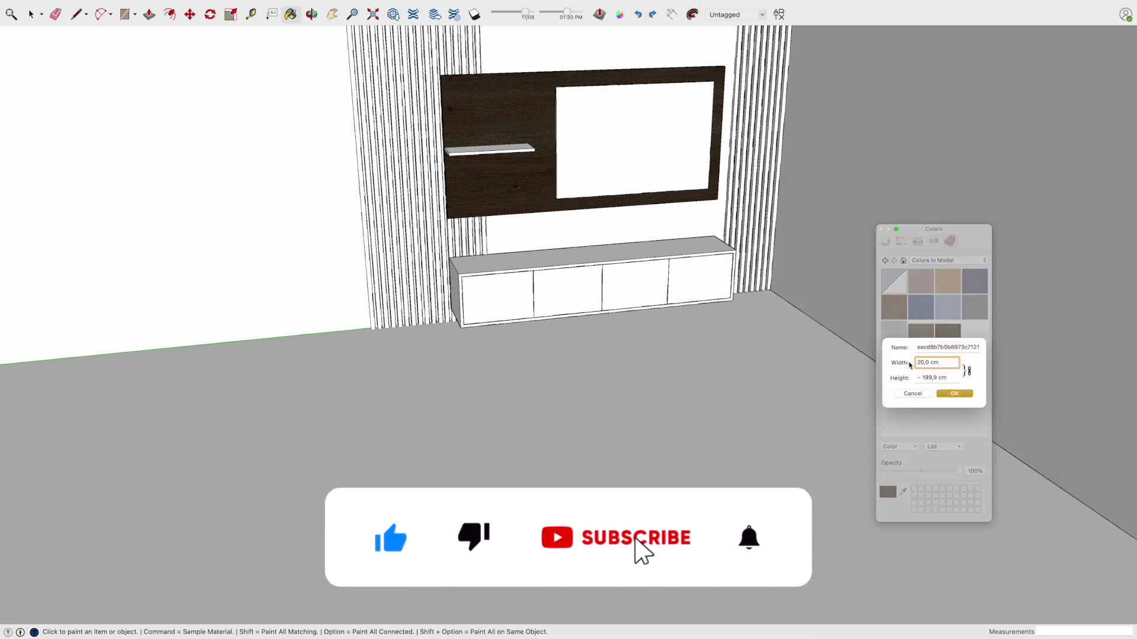
type("00")
left_click(942, 378)
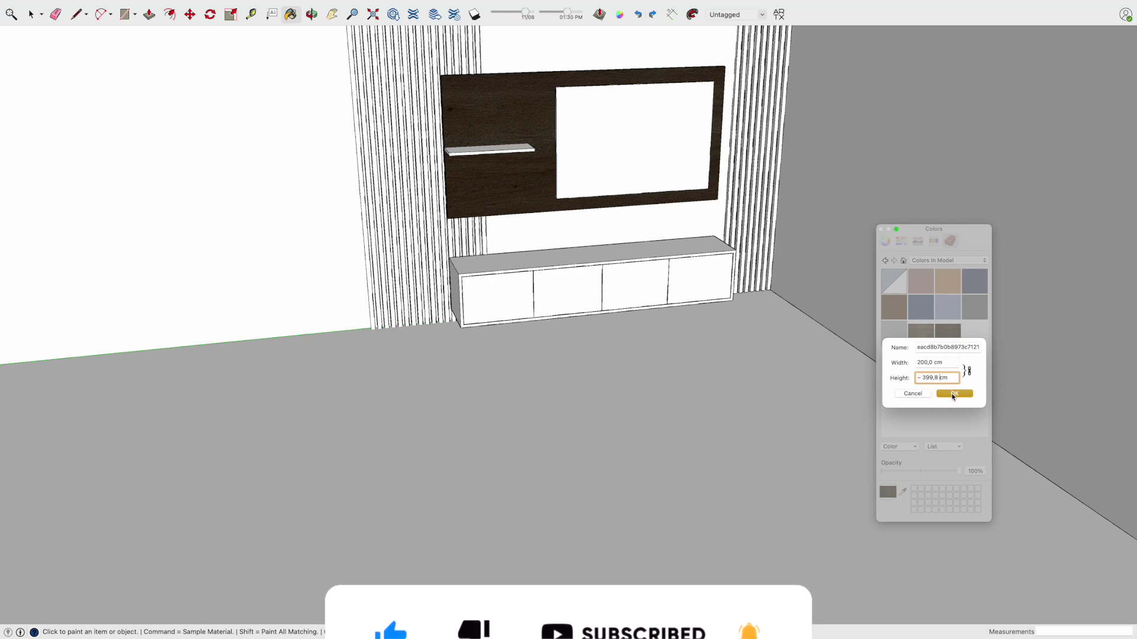
left_click(920, 363)
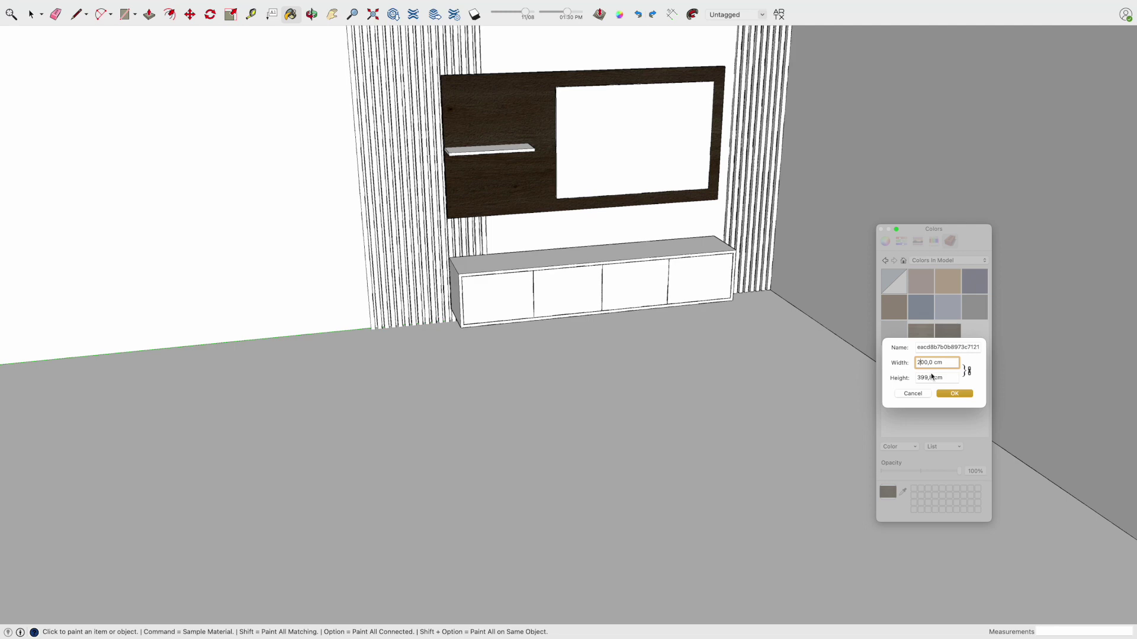
key("Delete")
type("3")
key("Delete")
key("Delete")
type("2")
key("Tab")
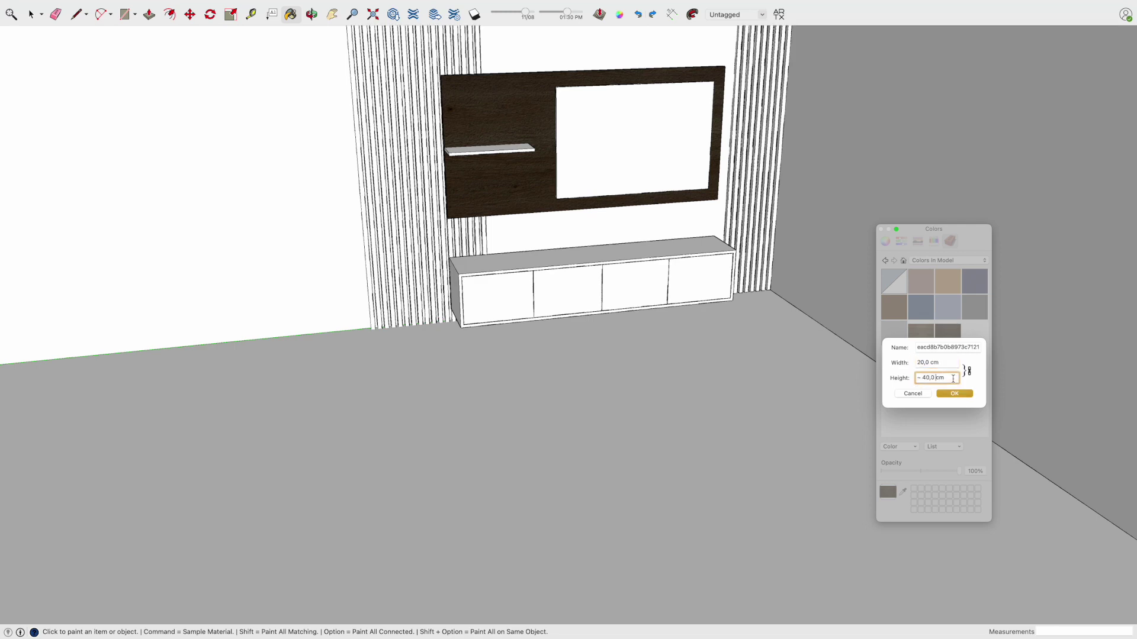
left_click(927, 362)
key("Tab")
left_click(928, 363)
key("Delete")
type("10")
key("Tab")
left_click(933, 363)
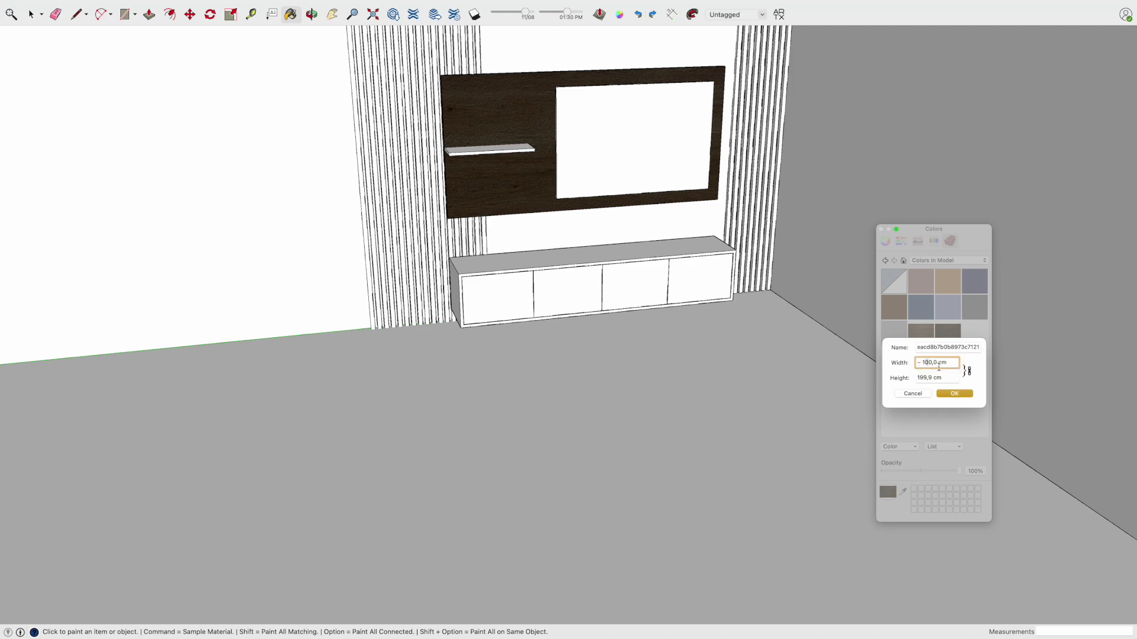
left_click(950, 393)
- Open the new wood material for editing and bring up its texture image options
left_click(976, 341)
right_click(976, 341)
left_click(988, 343)
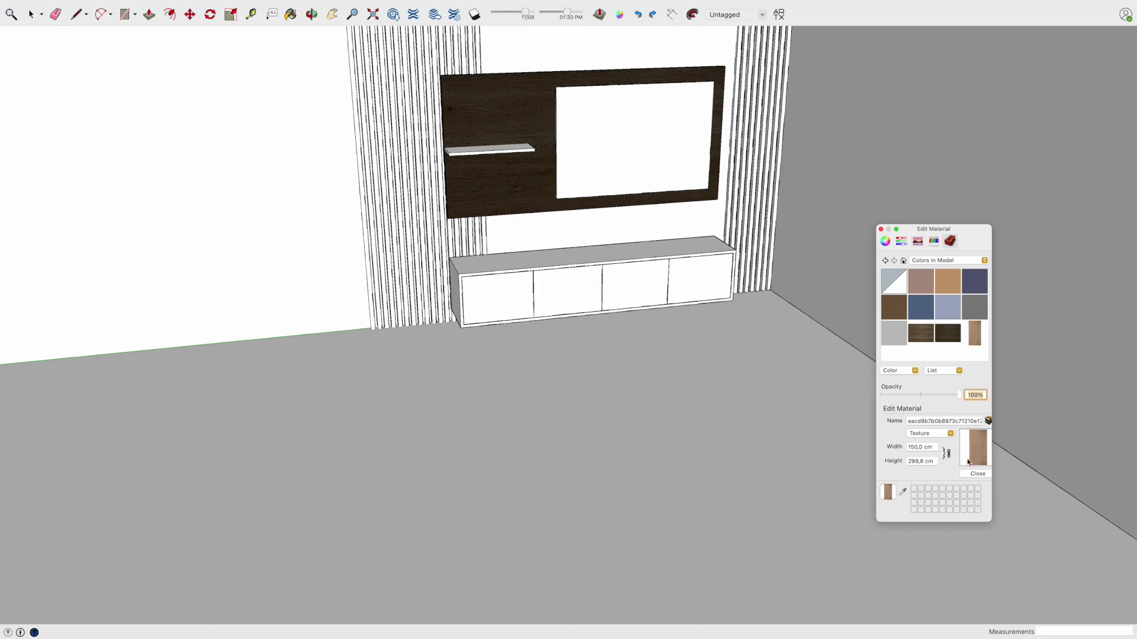
left_click(950, 434)
- Rotate the wood image to a horizontal grain in Preview and keep the edited copy
left_click(940, 476)
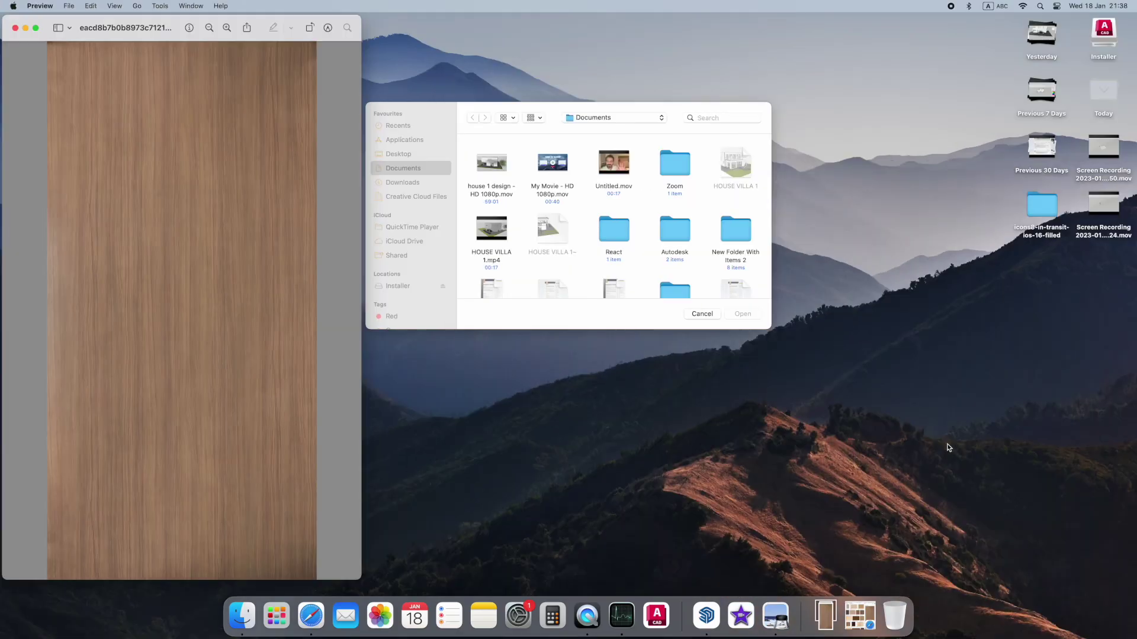
key("super+l")
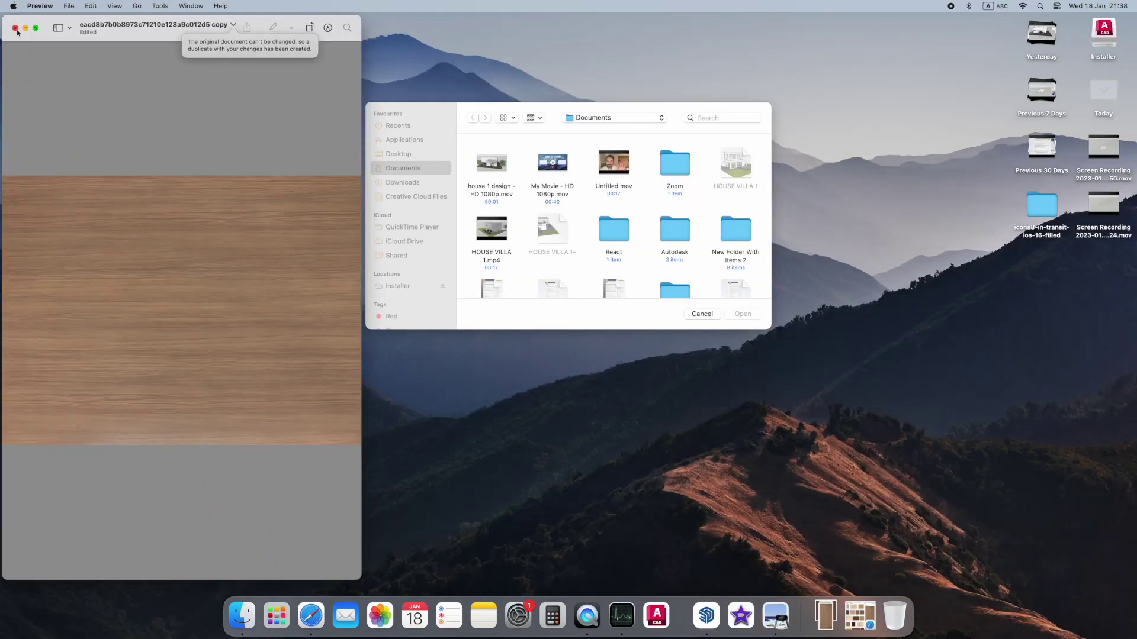
left_click(16, 28)
left_click(237, 410)
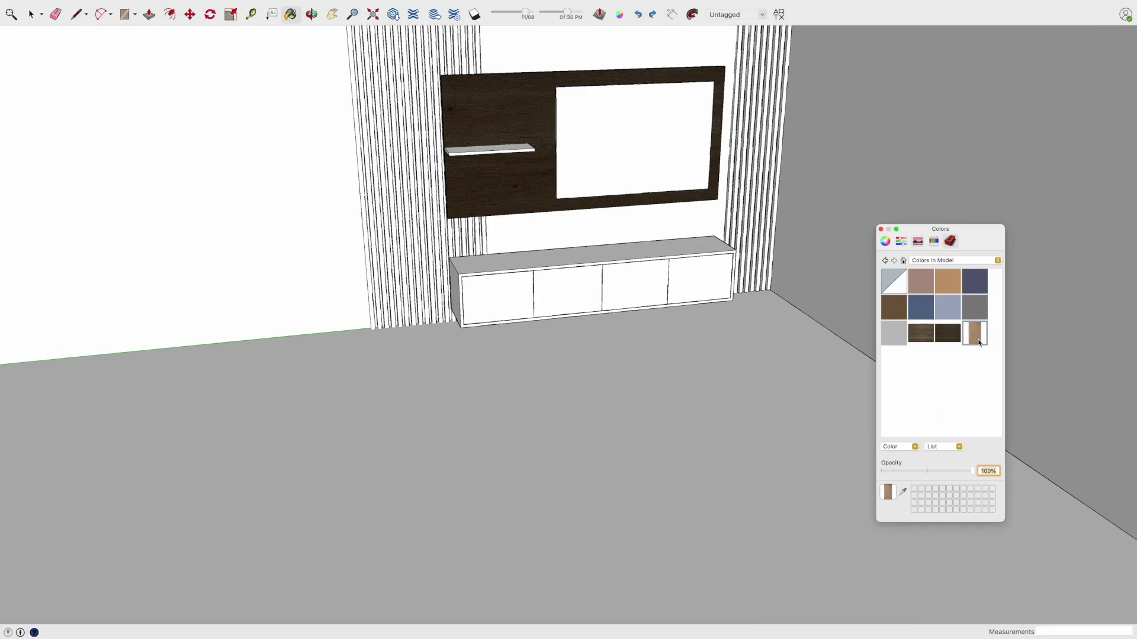
right_click(960, 363)
left_click(968, 370)
- Create a wood material from the first image file and paint the TV panel with it
right_click(874, 322)
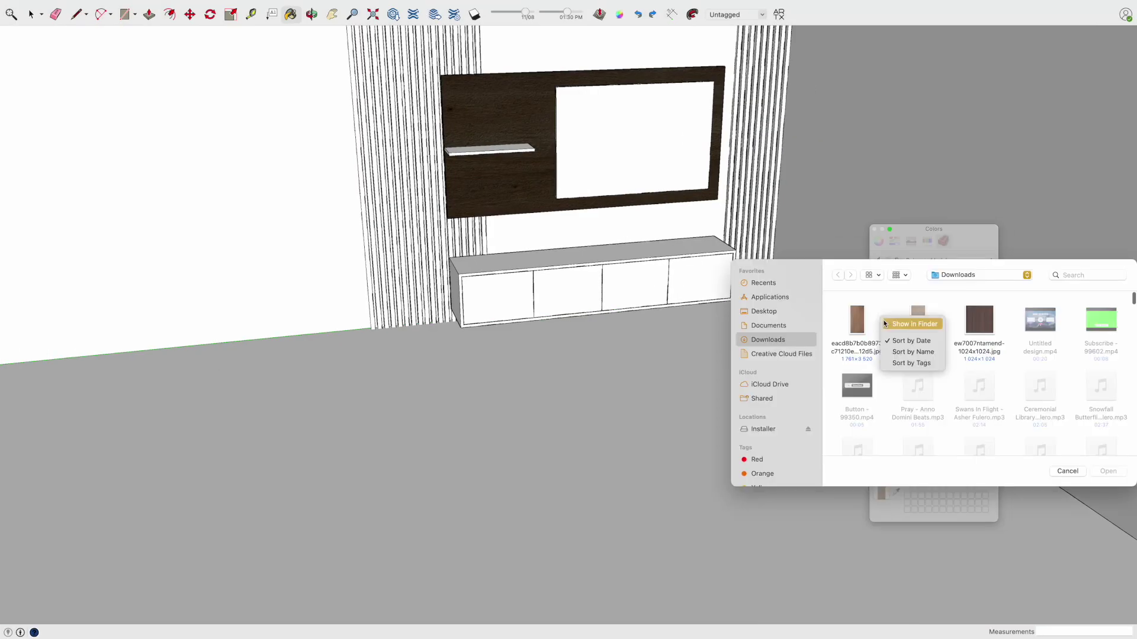
left_click(857, 322)
left_click(1104, 471)
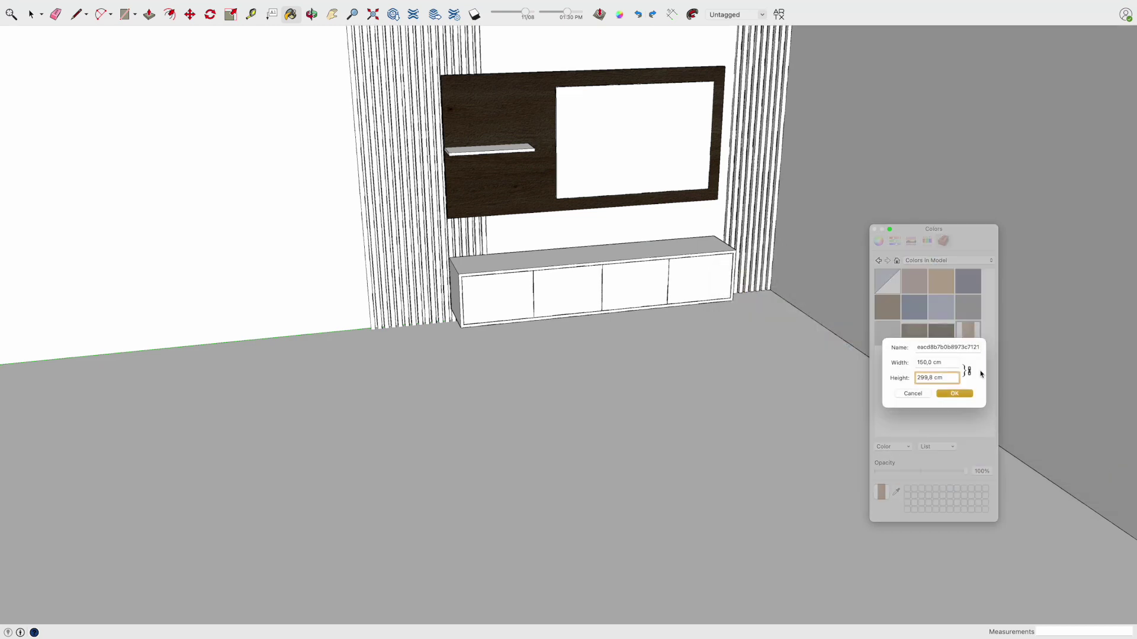
left_click(966, 393)
right_click(968, 338)
left_click(984, 351)
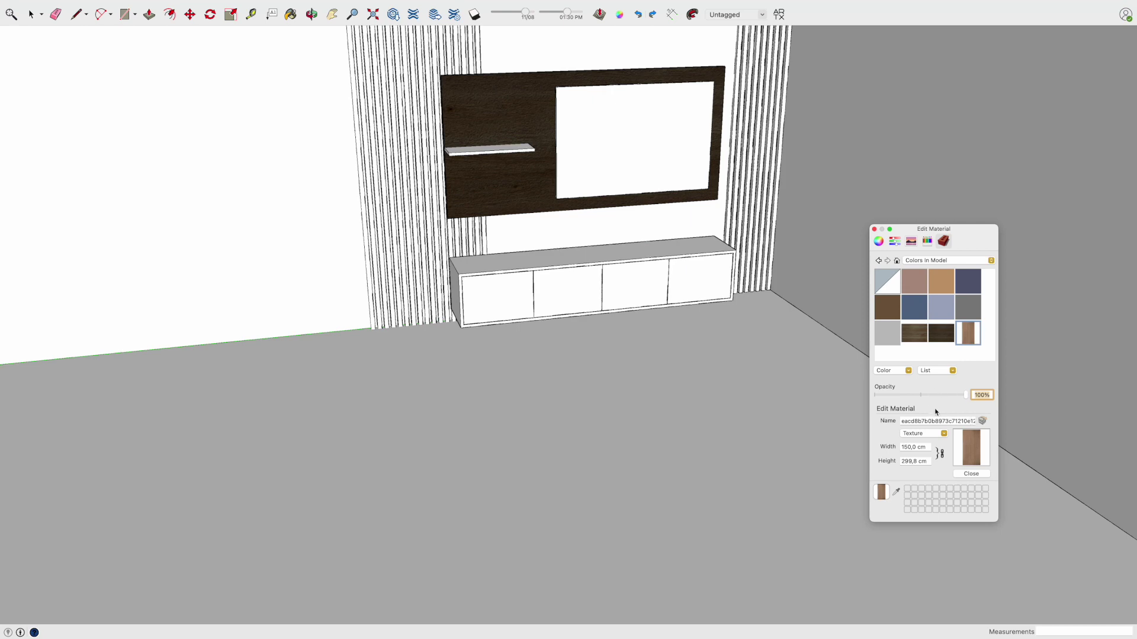
left_click(938, 435)
key("b")
left_click(528, 169)
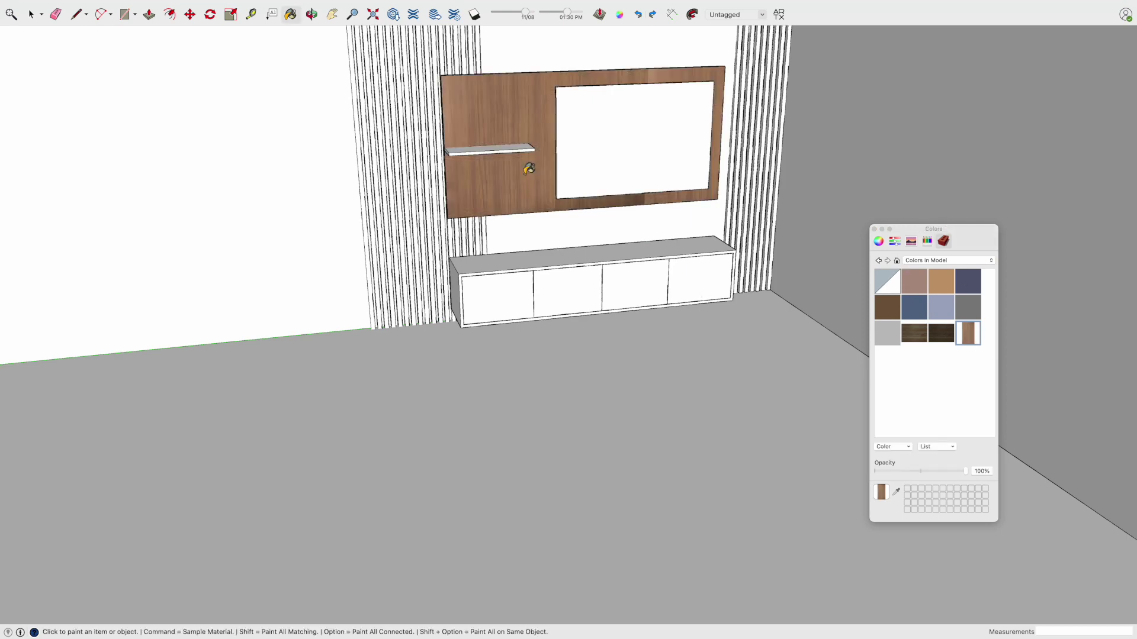
key("space")
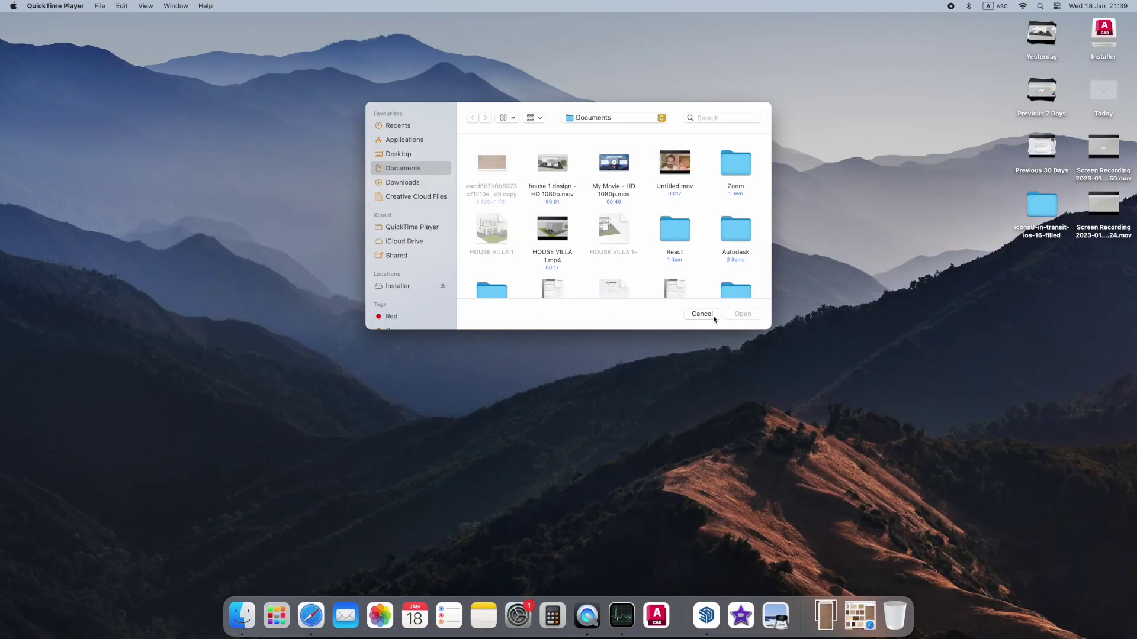
- Create a new texture from the rotated wood image, sized 299.8 × 150 cm
left_click(702, 315)
left_click(241, 616)
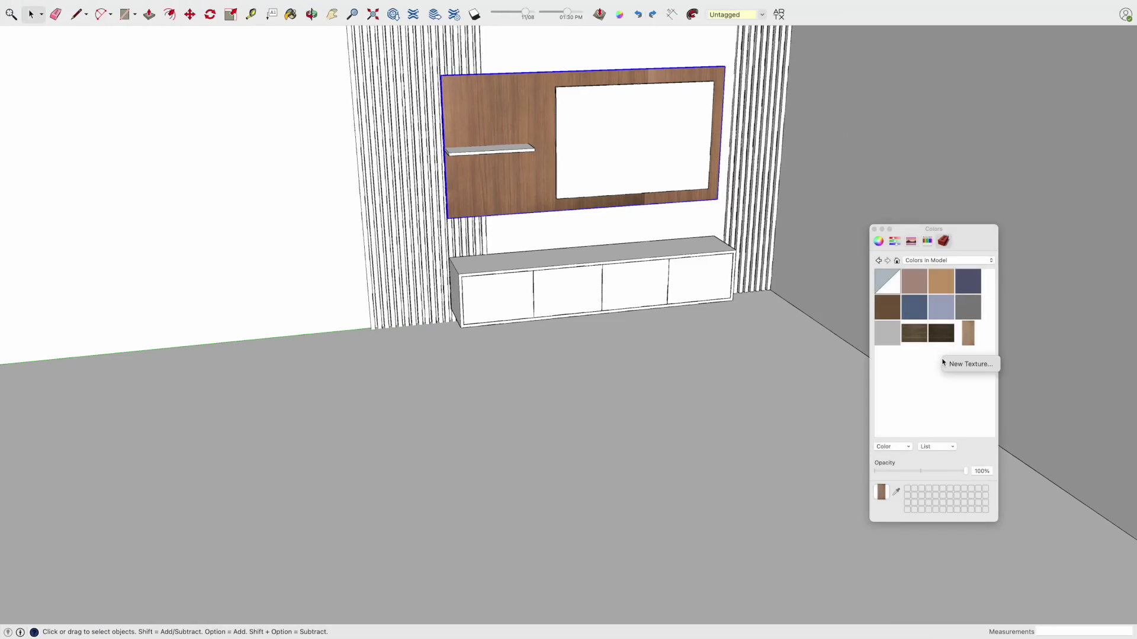
left_click(948, 364)
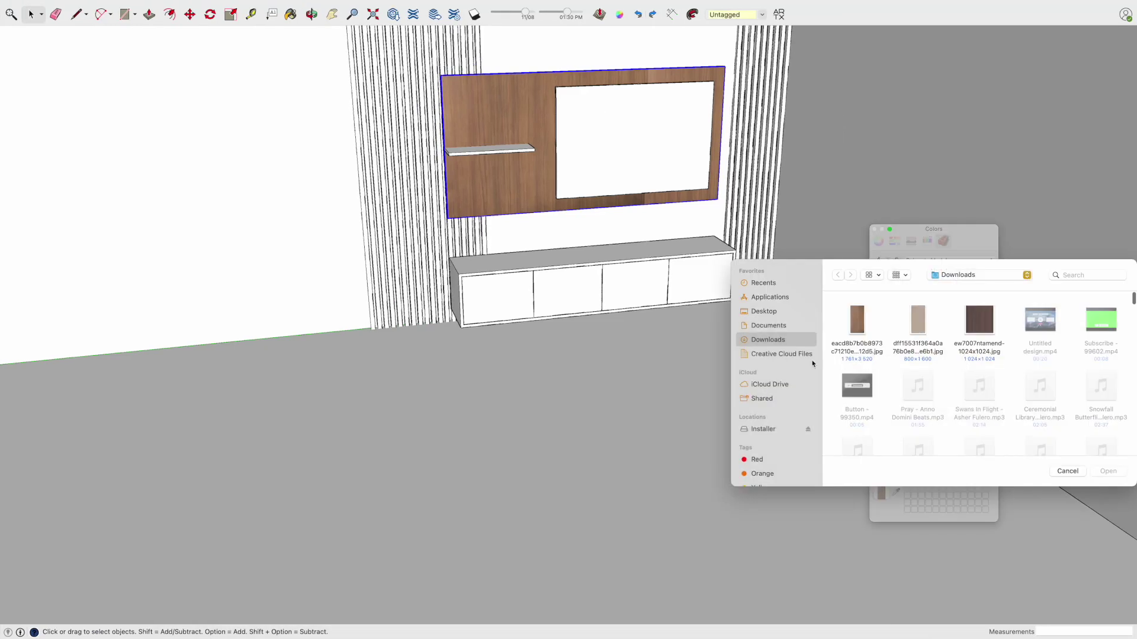
left_click(787, 327)
left_click(857, 330)
key("Return")
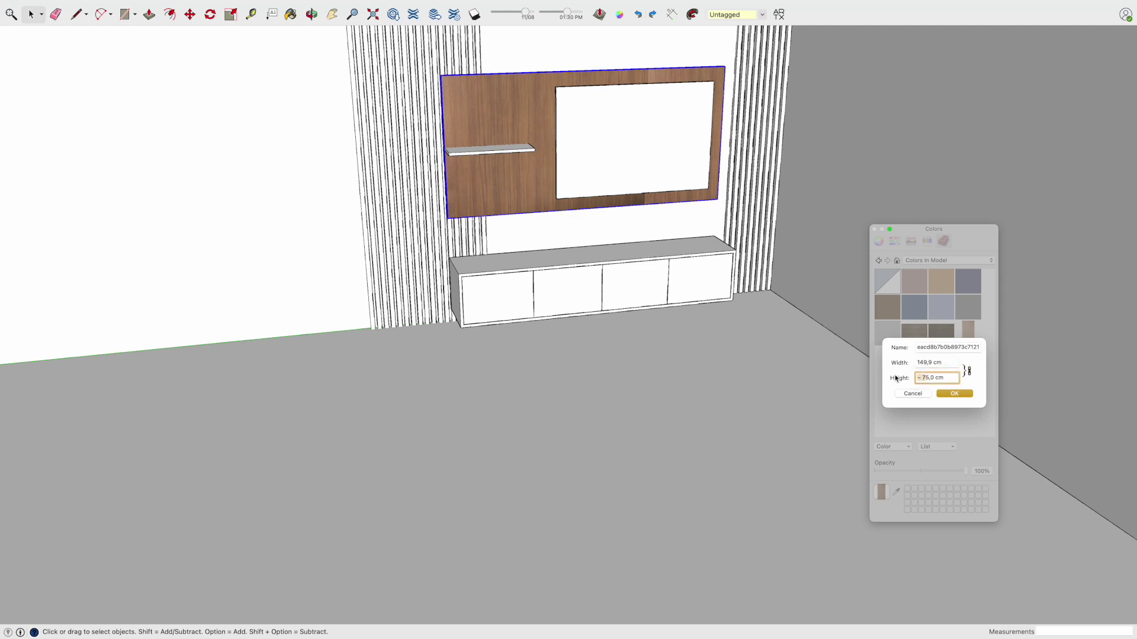
type("150")
left_click(953, 394)
- Paint the TV panel with the rotated wood and open that material for editing
key("b")
left_click(537, 178)
key("space")
right_click(888, 361)
left_click(921, 382)
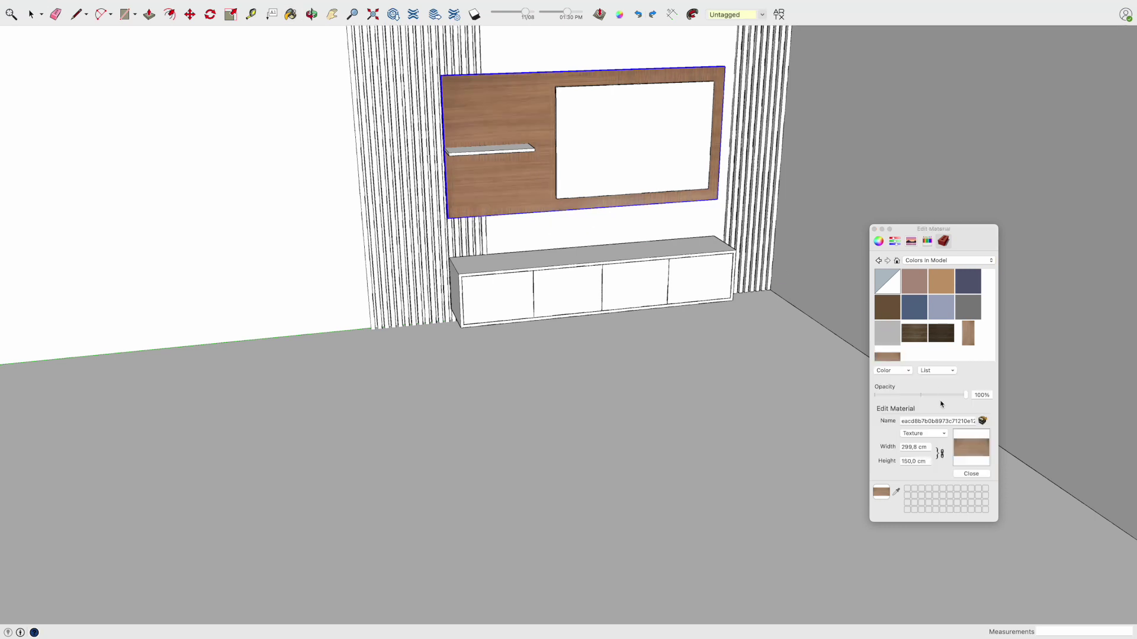
- Tint the TV panel's grey wood texture toward a dark reddish brown on the colour wheel
left_click(909, 242)
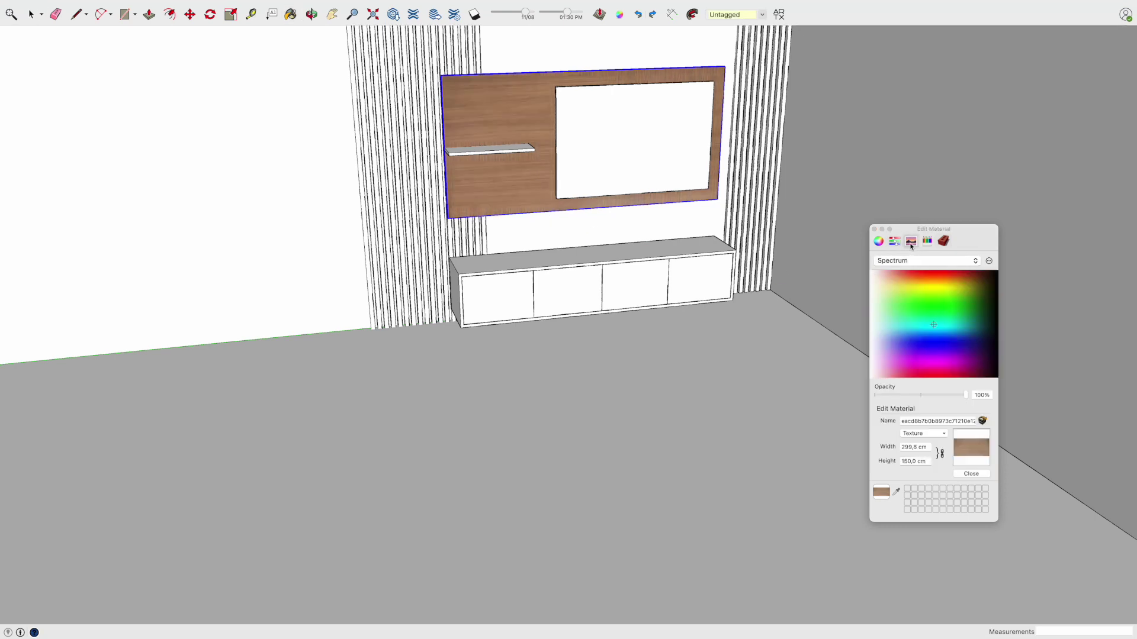
left_click(879, 243)
left_click_drag(926, 372, 919, 371)
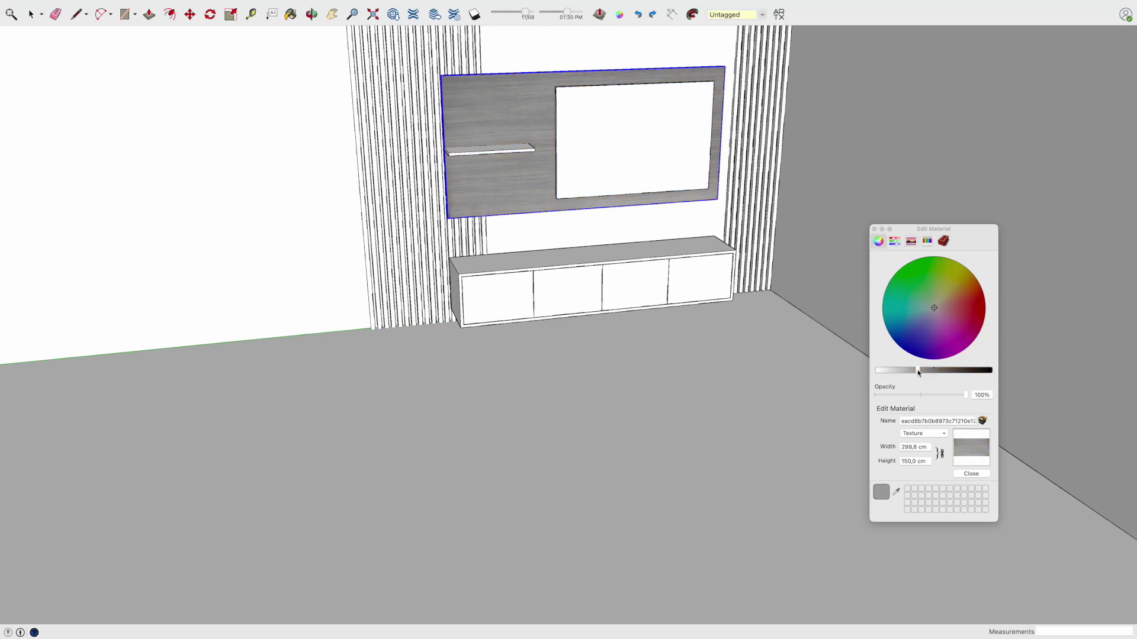
left_click(936, 371)
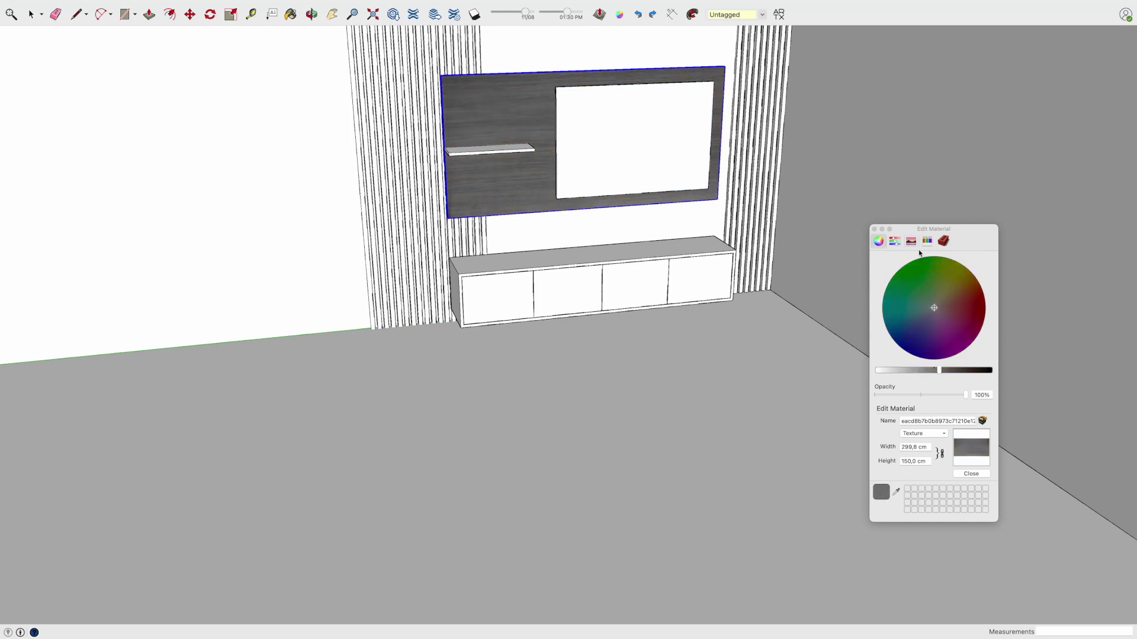
left_click(951, 302)
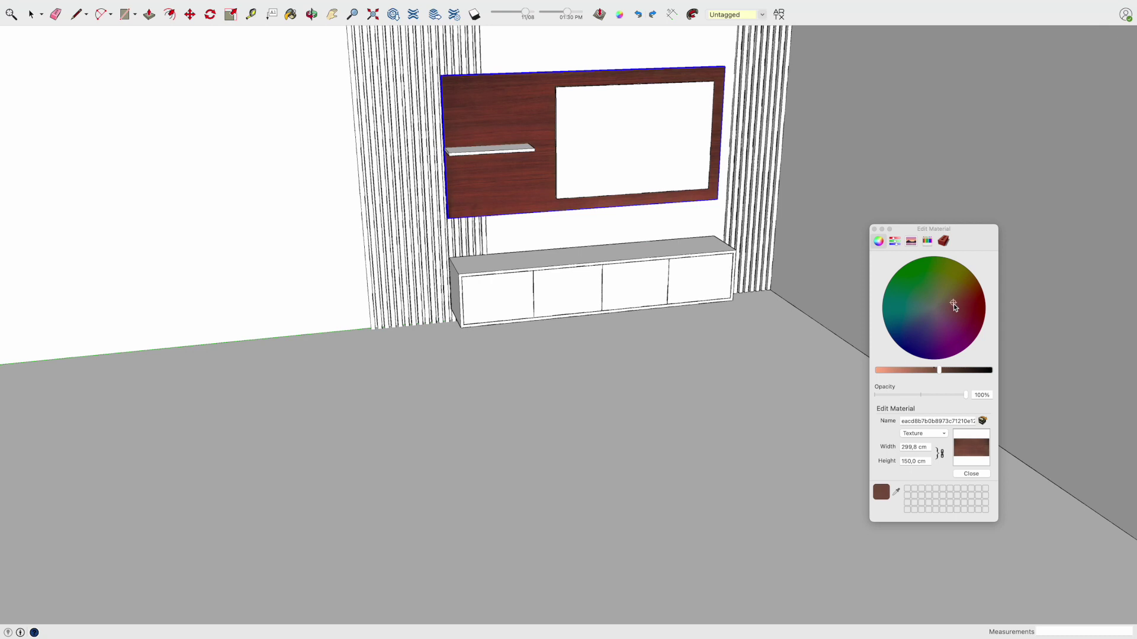
left_click(951, 371)
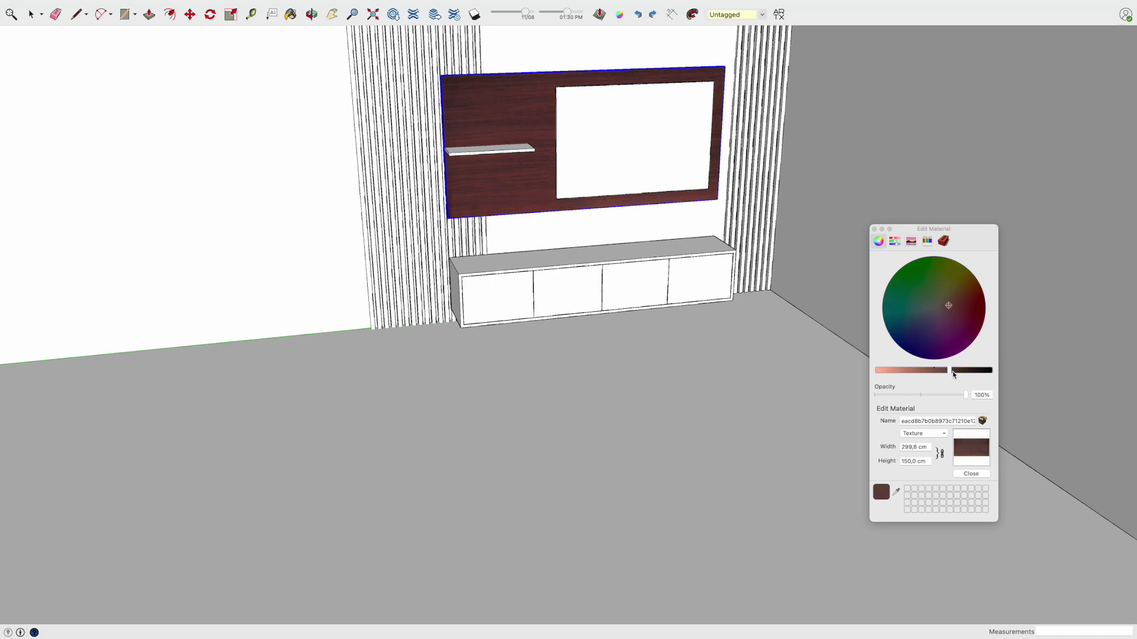
- Fine-tune the wood hue and darken it further to walnut
left_click_drag(948, 310, 946, 307)
scroll(496, 145, "up", 3)
scroll(496, 145, "down", 1)
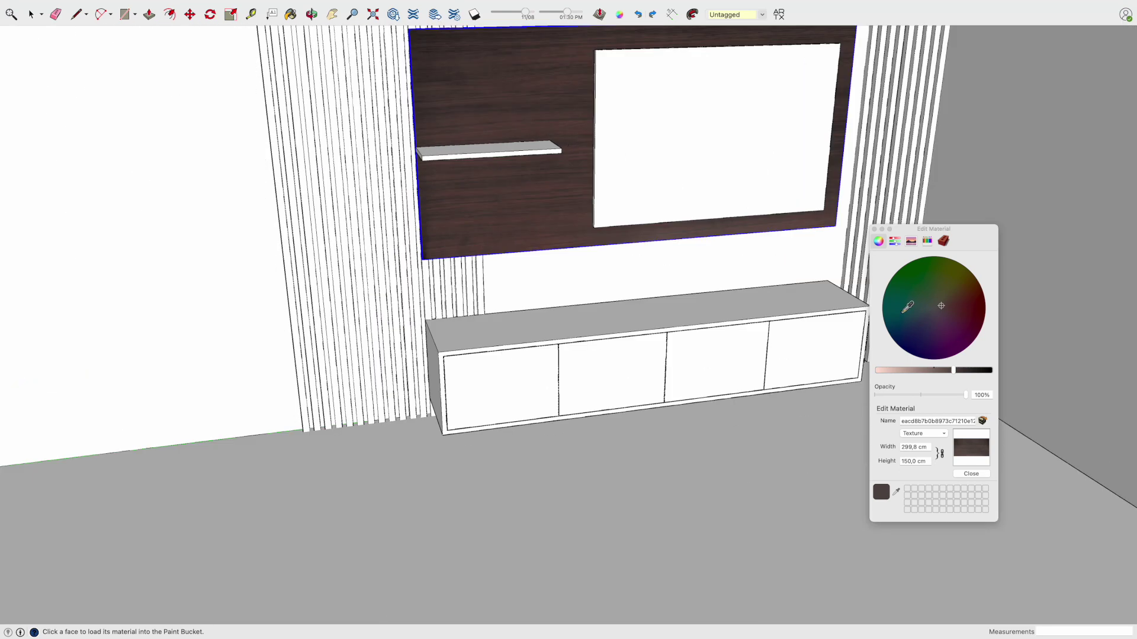
left_click_drag(944, 302, 947, 302)
left_click_drag(976, 369, 966, 370)
scroll(757, 247, "down", 2)
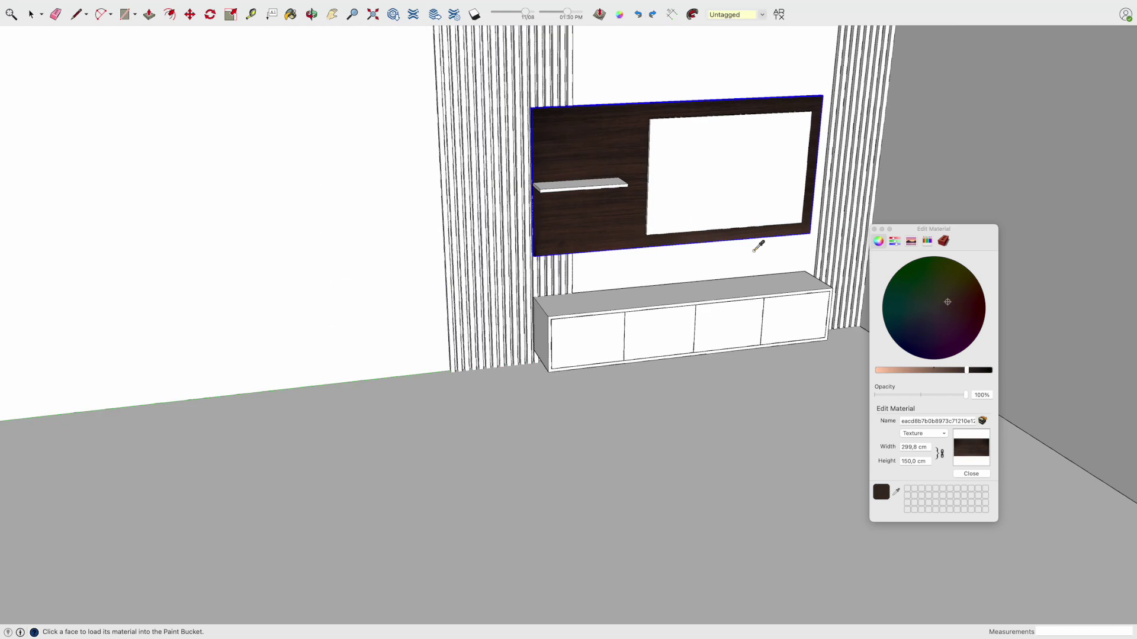
- Paint the cabinet top with the dark walnut material
key("space")
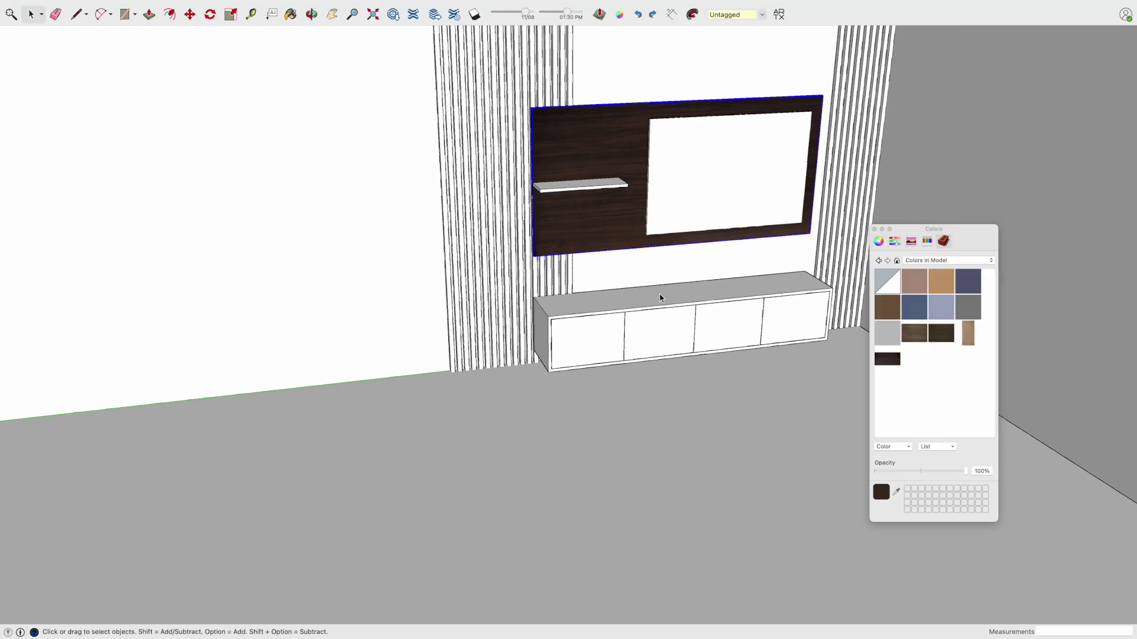
key("b")
left_click(657, 299)
- Paint the wall slats beside the cabinet and on the right side dark brown
key("o")
mouse_move(640, 300)
left_mouse_down()
mouse_move(609, 348)
mouse_move(739, 337)
mouse_move(449, 278)
left_mouse_up()
scroll(599, 329, "up", 4)
key("b")
left_click(461, 259)
left_click(383, 256)
scroll(384, 256, "down", 5)
scroll(853, 131, "up", 5)
left_click(853, 131)
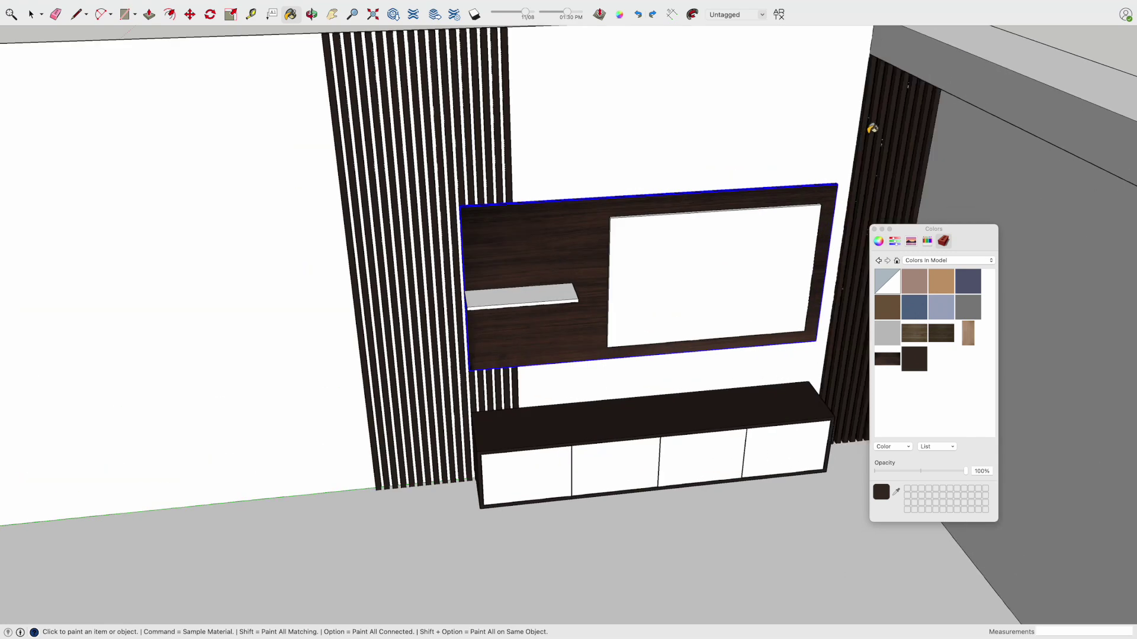
scroll(853, 131, "down", 5)
- Reframe the view on the TV wall and search 3D Warehouse for 'tv'
key("o")
left_click_drag(695, 170, 860, 157)
key("h")
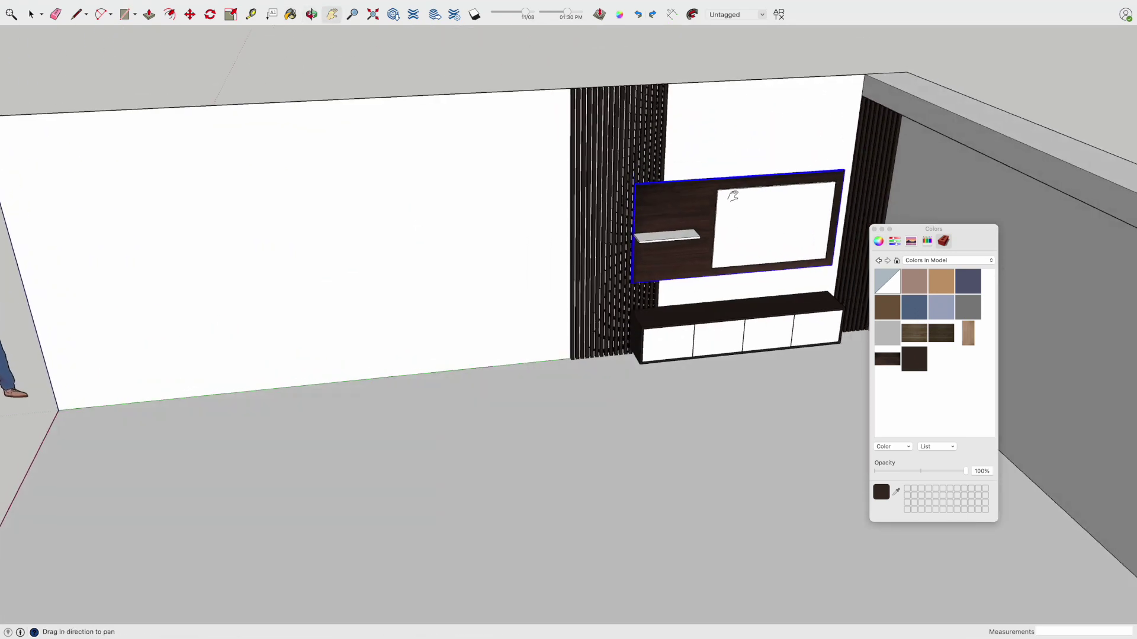
left_click_drag(737, 184, 648, 210)
scroll(631, 247, "up", 3)
key("space")
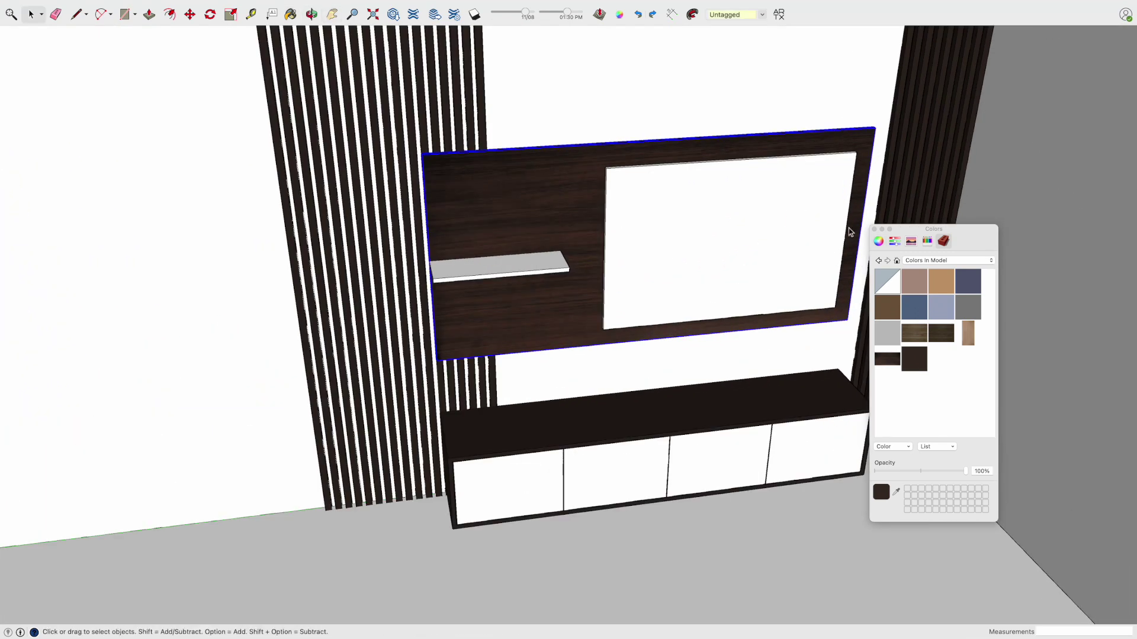
left_click(393, 15)
type("tv")
key("Return")
- Download a TV model from 3D Warehouse and place it in the scene
left_click(353, 263)
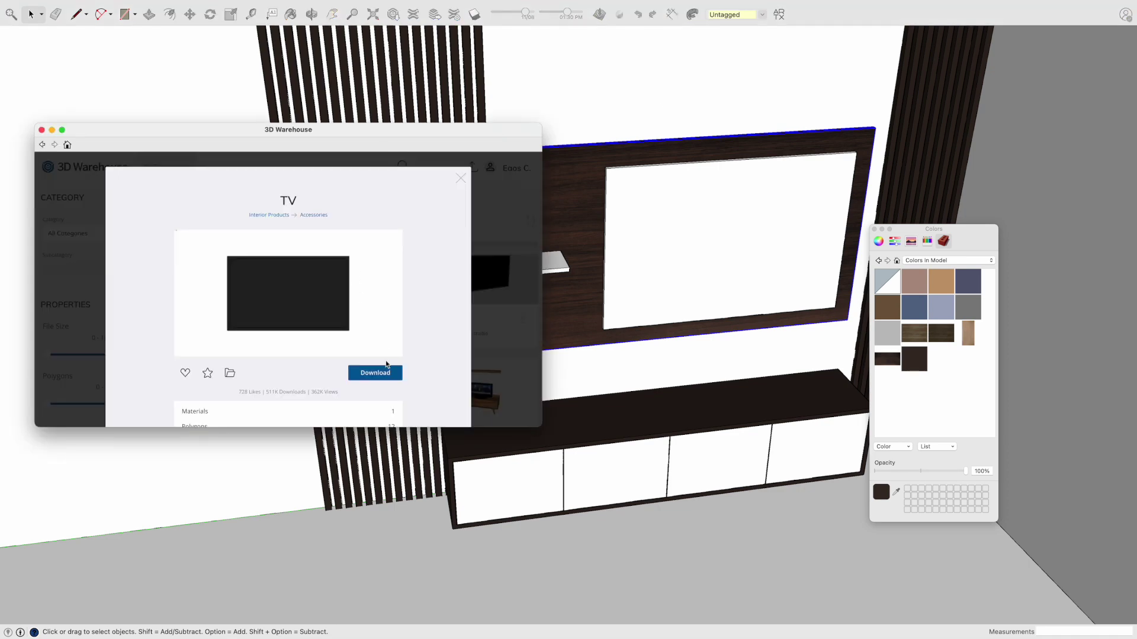
left_click(386, 374)
left_click(568, 217)
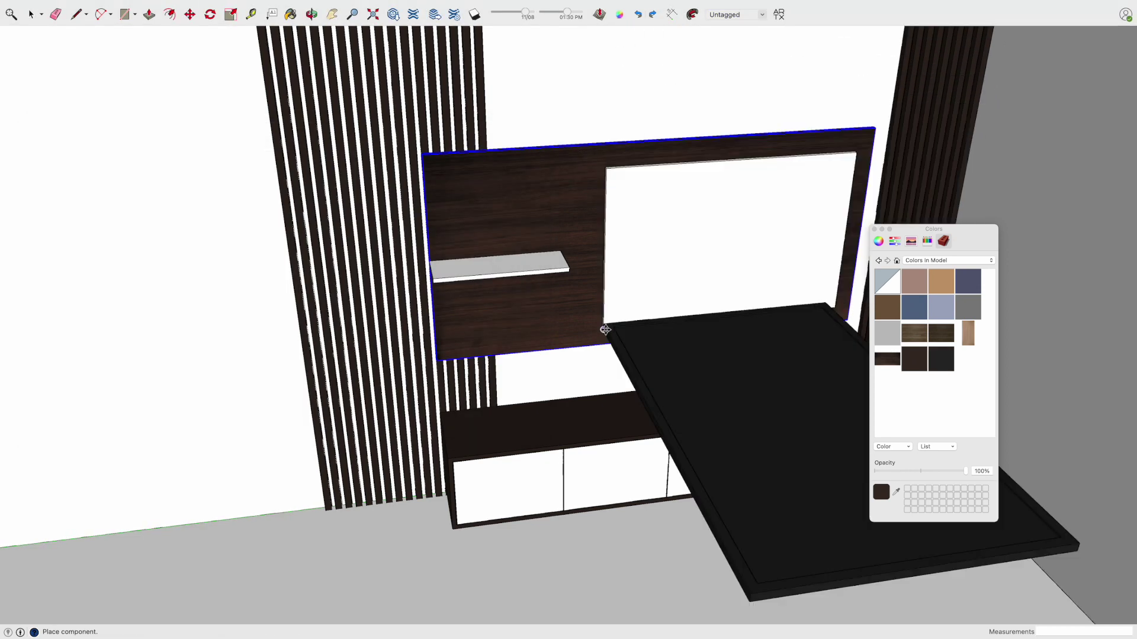
left_click(606, 329)
- Scale the TV down to fit the walnut panel's opening
key("s")
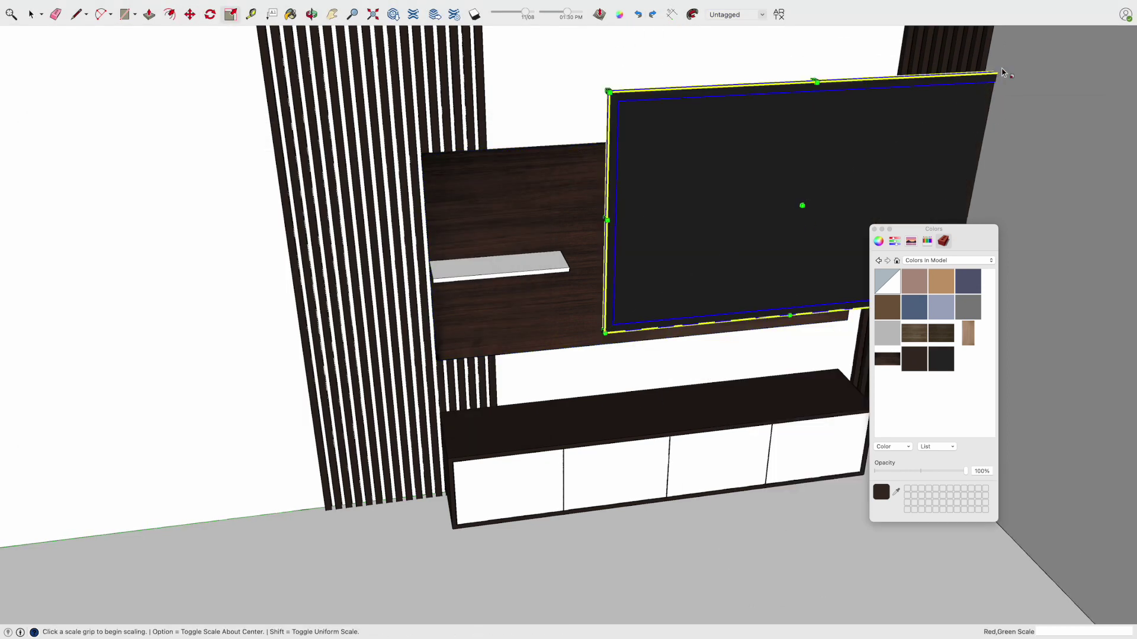
key("k")
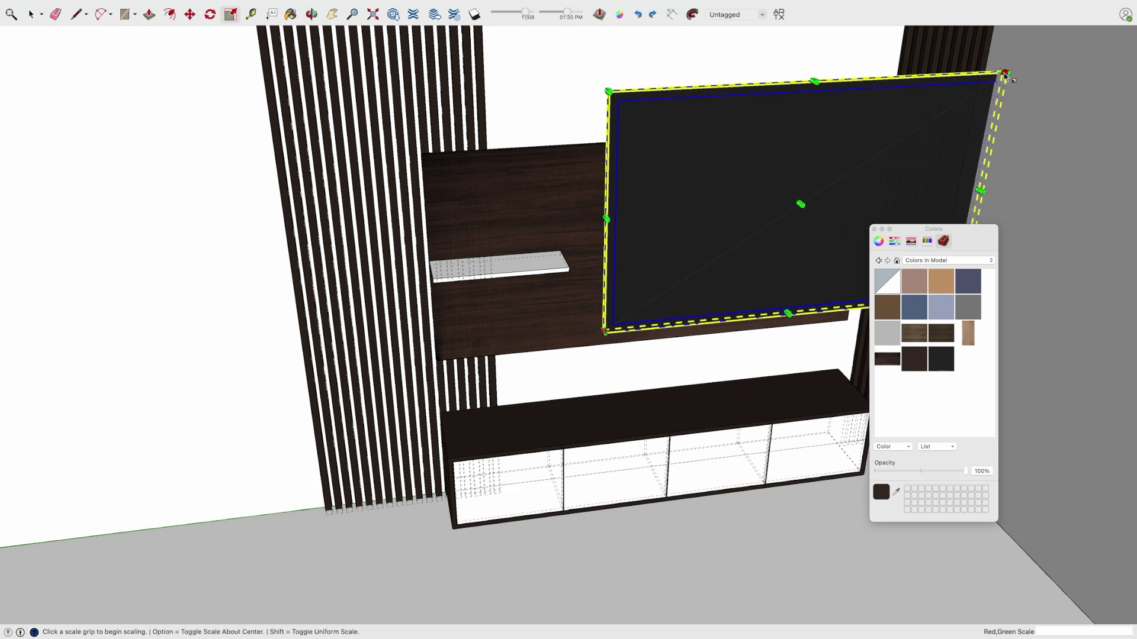
left_click_drag(1004, 72, 858, 154)
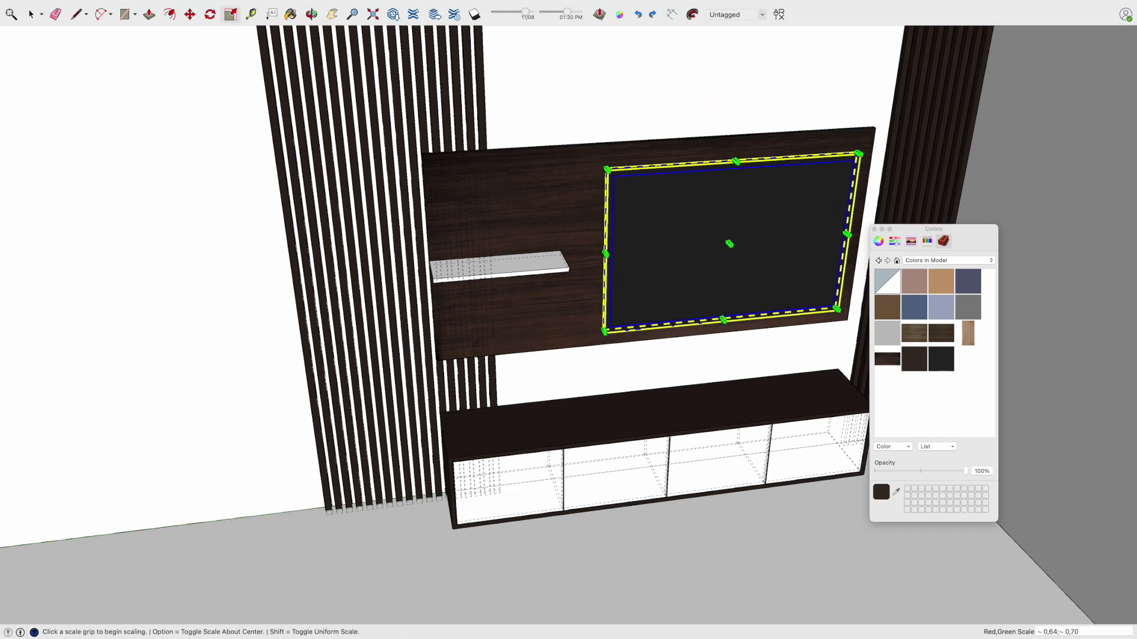
key("space")
scroll(614, 178, "up", 3)
scroll(614, 178, "up", 2)
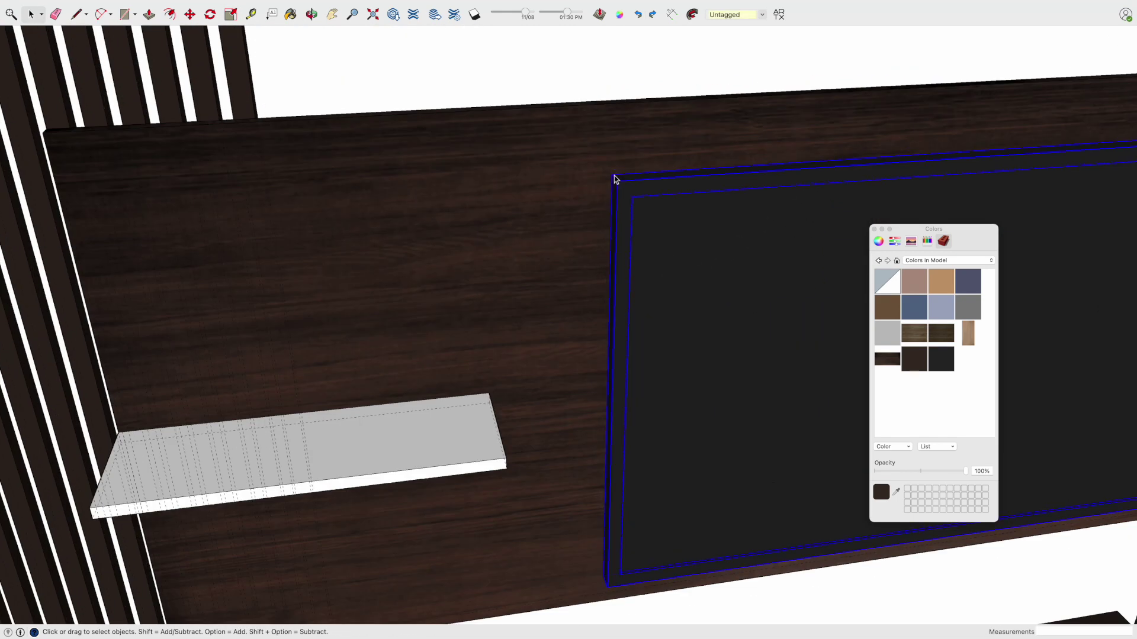
scroll(614, 177, "down", 3)
- Move the TV flush against the walnut panel
middle_click_drag(623, 188, 769, 256)
key("m")
left_click(601, 183)
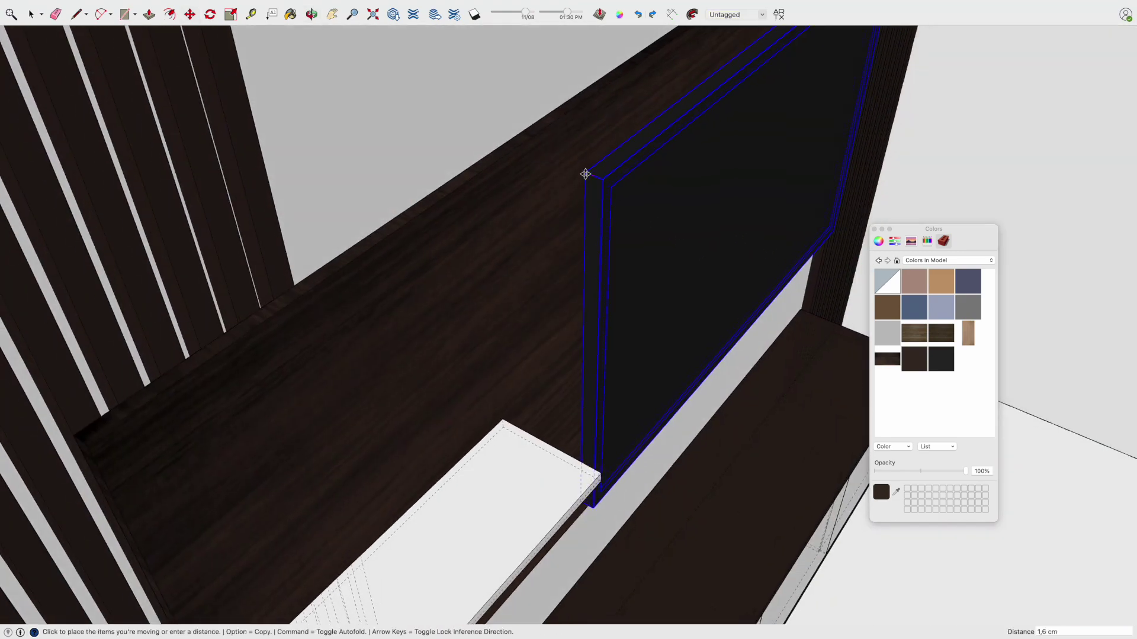
scroll(596, 186, "down", 5)
middle_click_drag(596, 186, 512, 146)
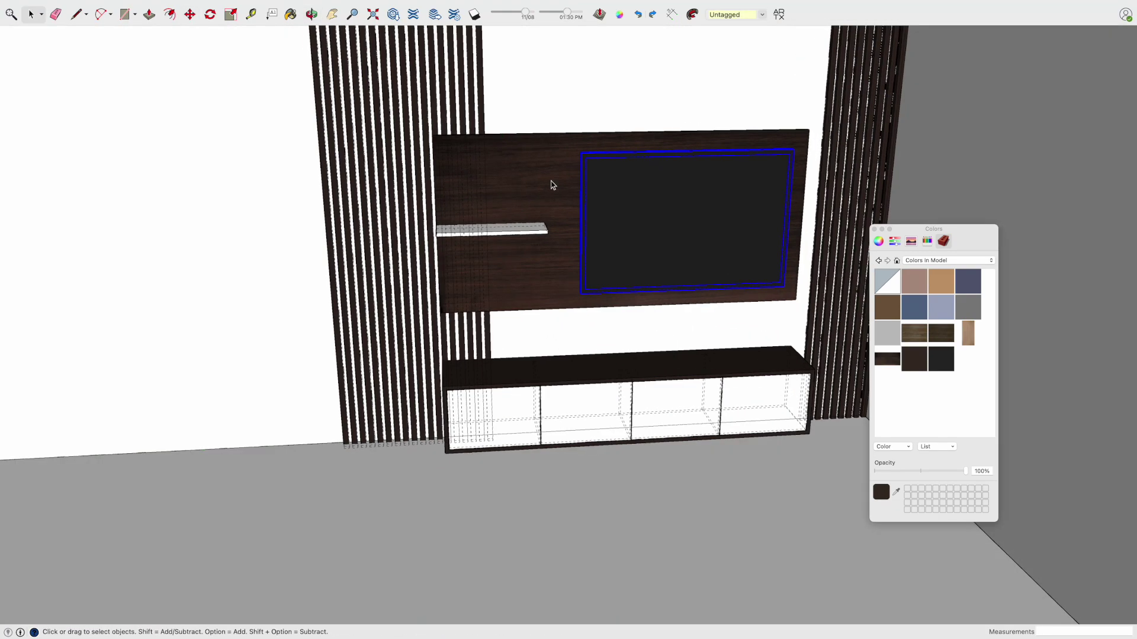
scroll(630, 280, "down", 5)
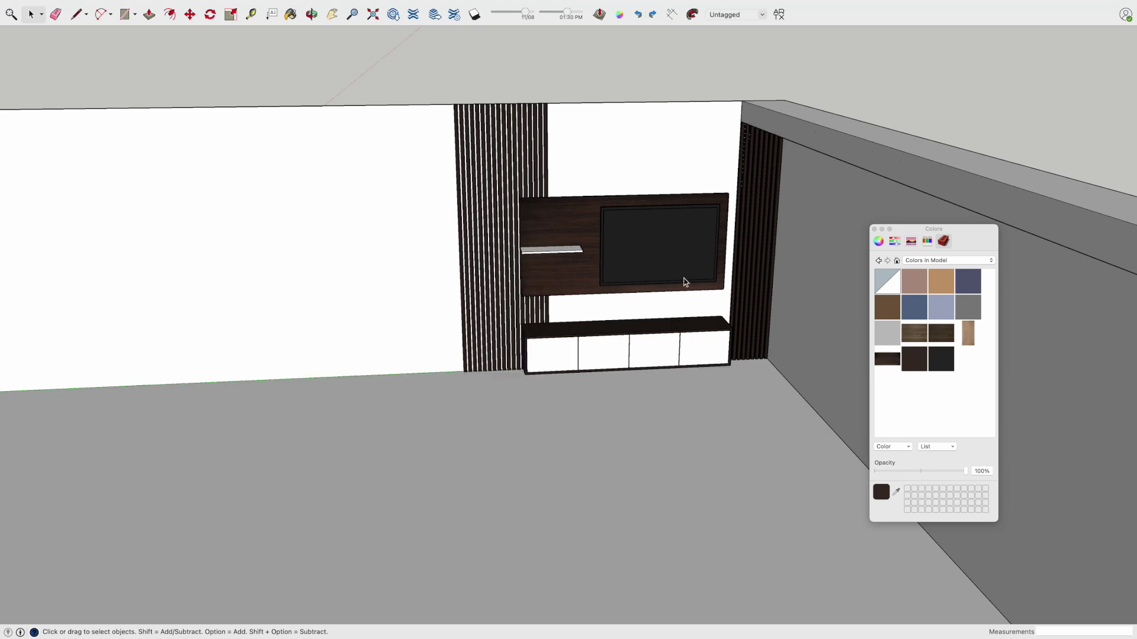
scroll(634, 359, "up", 3)
- Zoom out and select the floor face
key("p")
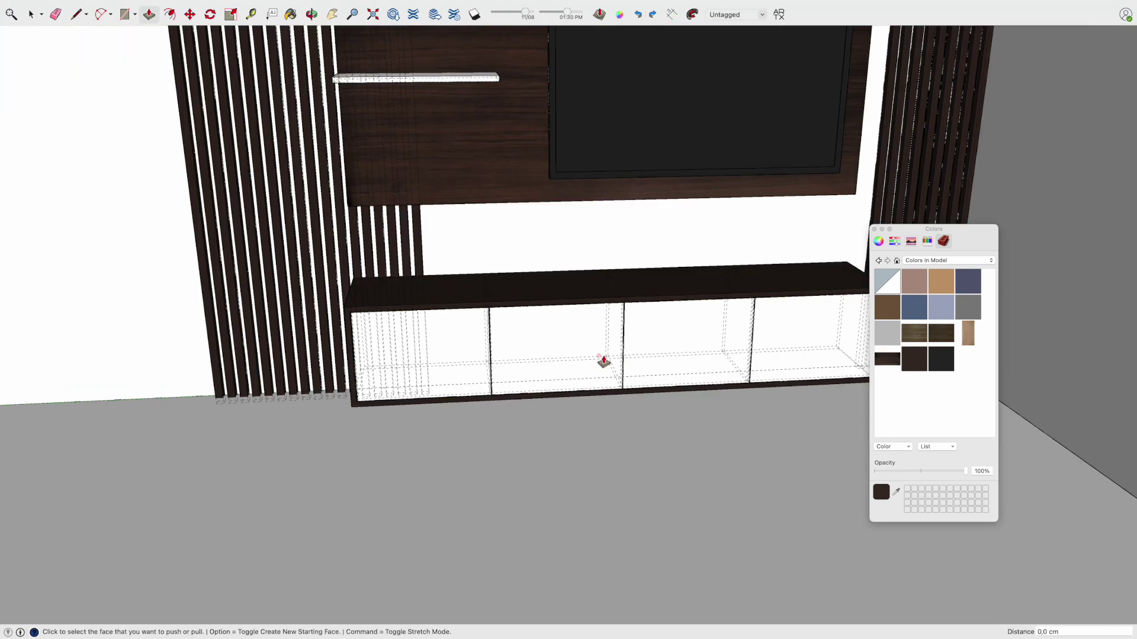
key("space")
scroll(604, 352, "down", 1)
scroll(633, 361, "down", 2)
scroll(669, 396, "down", 3)
scroll(675, 420, "down", 2)
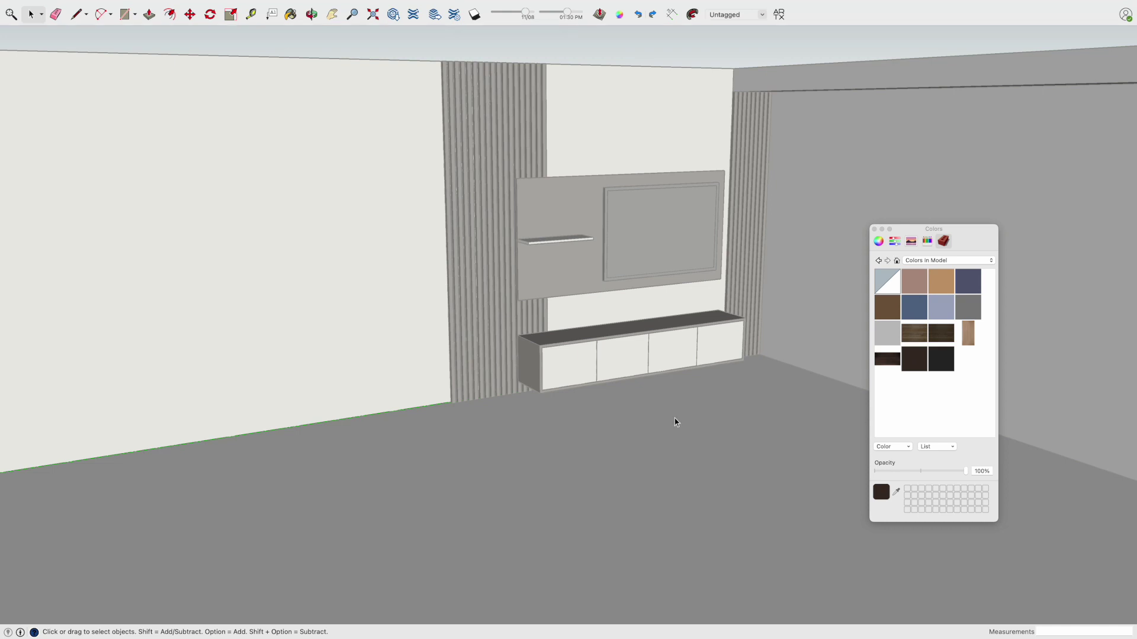
left_click(686, 438)
- Import the Demountable Ceiling Tile material from Architextures onto the floor
left_click(672, 14)
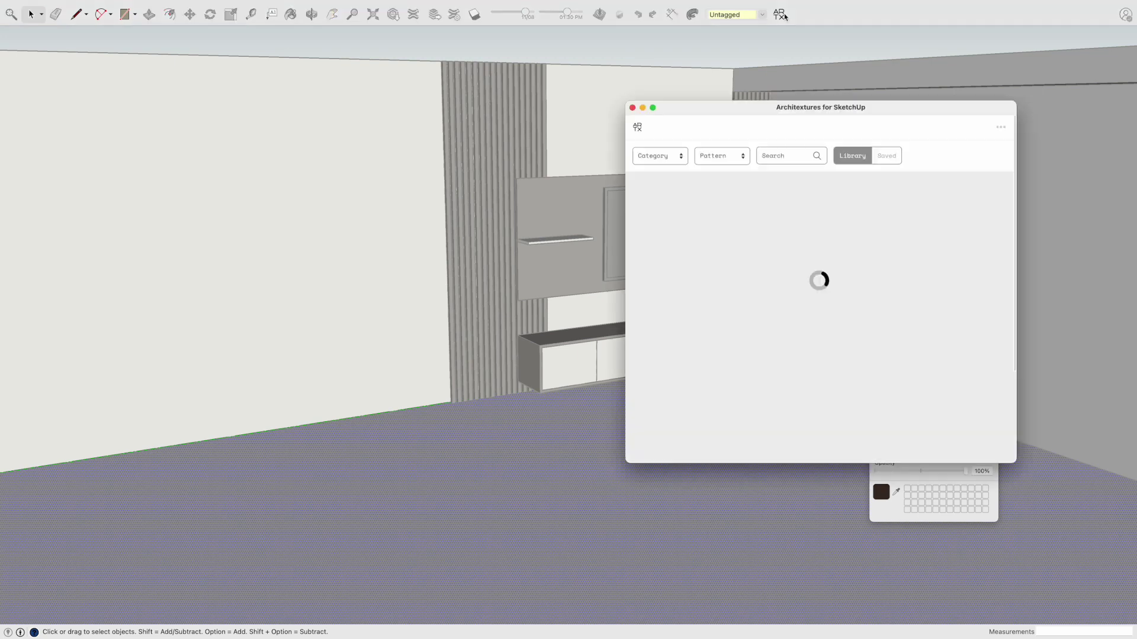
scroll(886, 234, "down", 5)
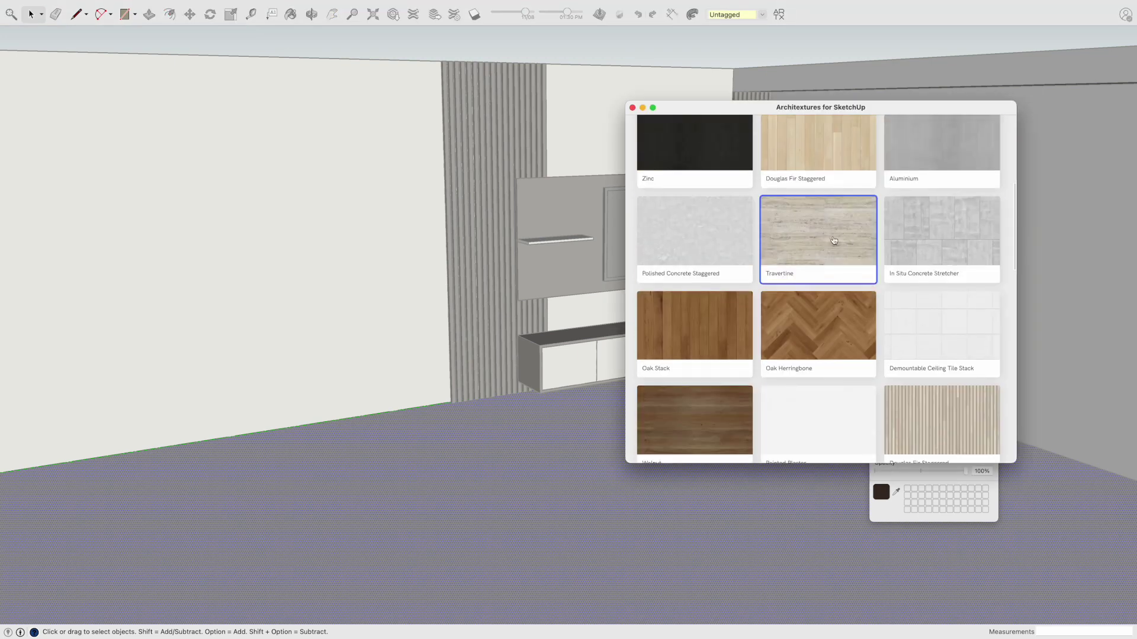
scroll(838, 295, "down", 2)
left_click(942, 266)
left_click(699, 451)
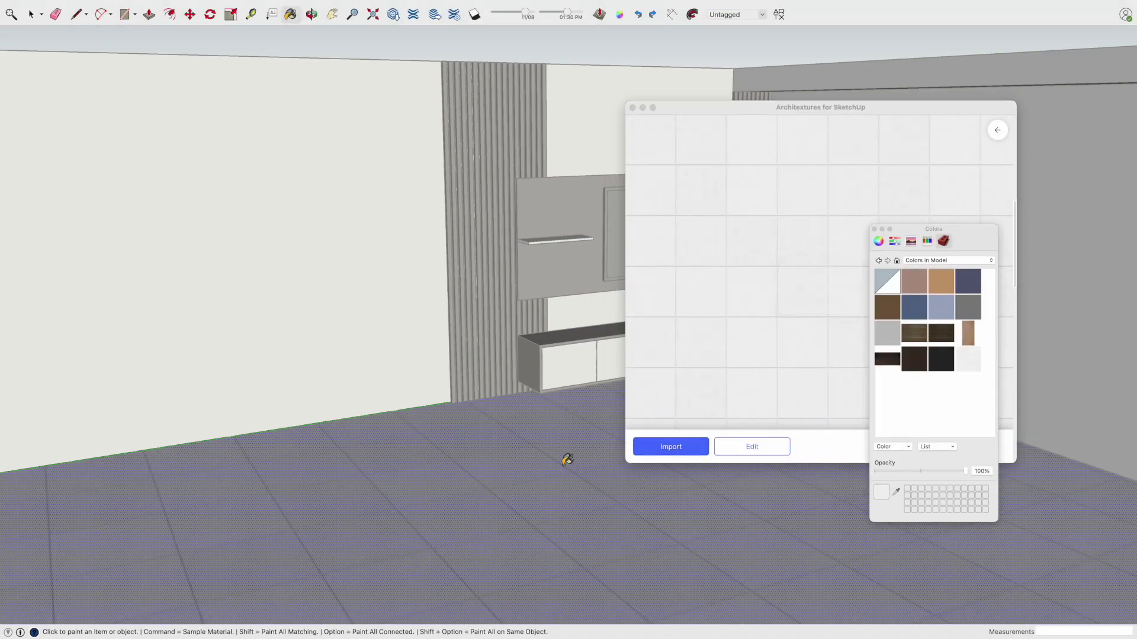
scroll(567, 459, "down", 3)
scroll(567, 460, "up", 3)
middle_click_drag(561, 459, 360, 423, "shift")
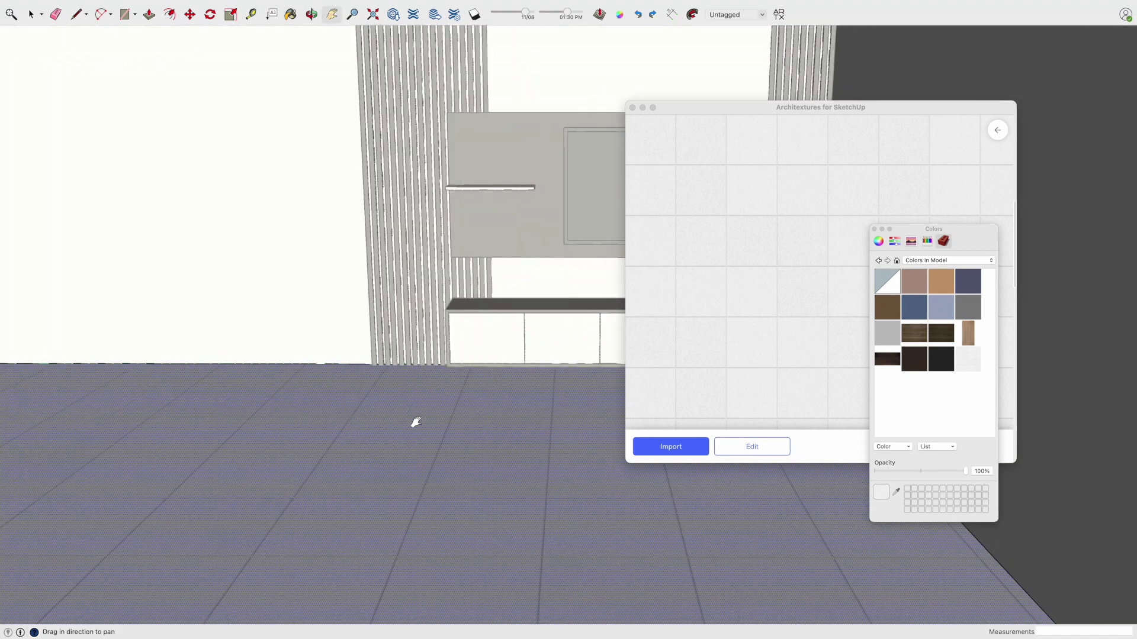
- Close Architextures and reopen the floor material from its context menu
left_click(632, 107)
key("space")
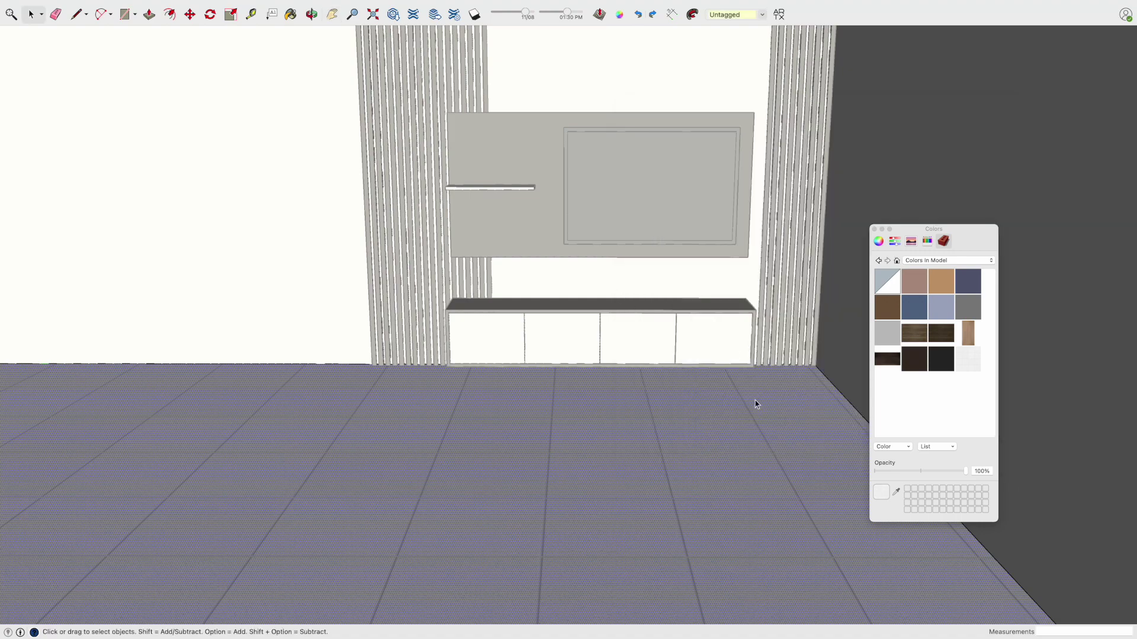
right_click(755, 405)
left_click(829, 561)
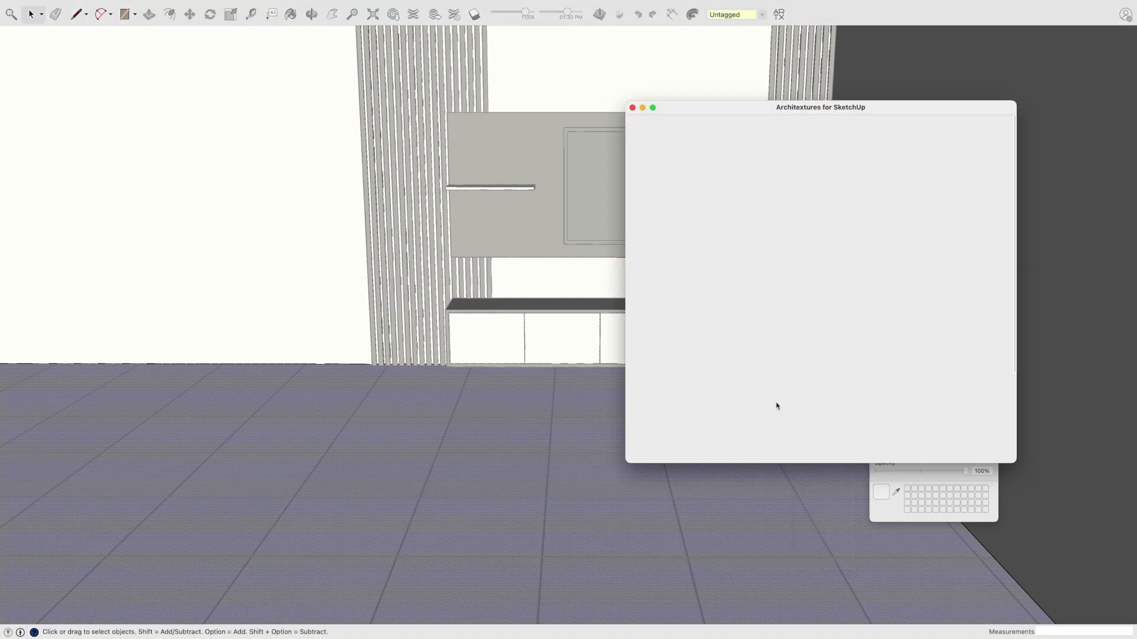
left_click(632, 108)
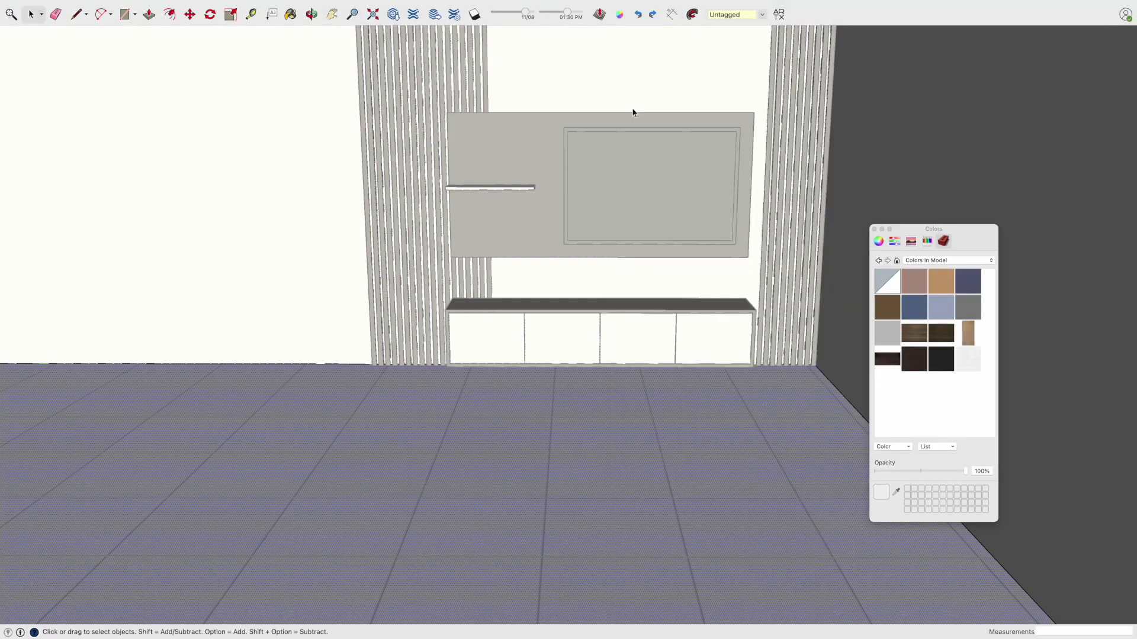
- Edit the floor tile in Architextures, uncheck Recess Joints and update
right_click(631, 400)
left_click(713, 567)
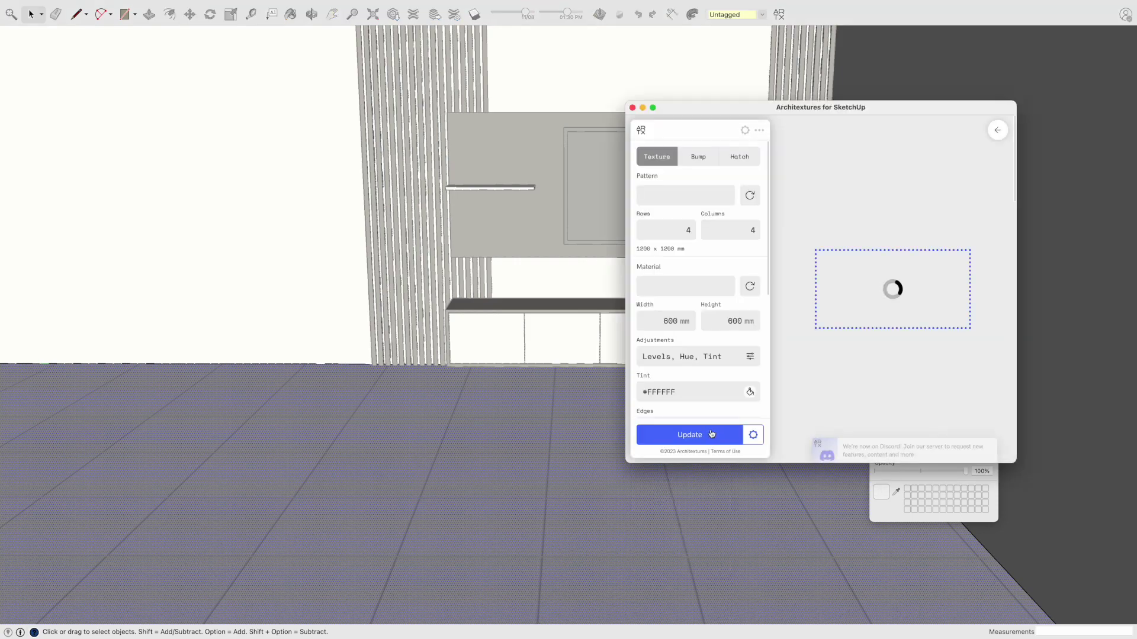
scroll(714, 379, "down", 3)
scroll(714, 379, "down", 3)
scroll(661, 376, "down", 2)
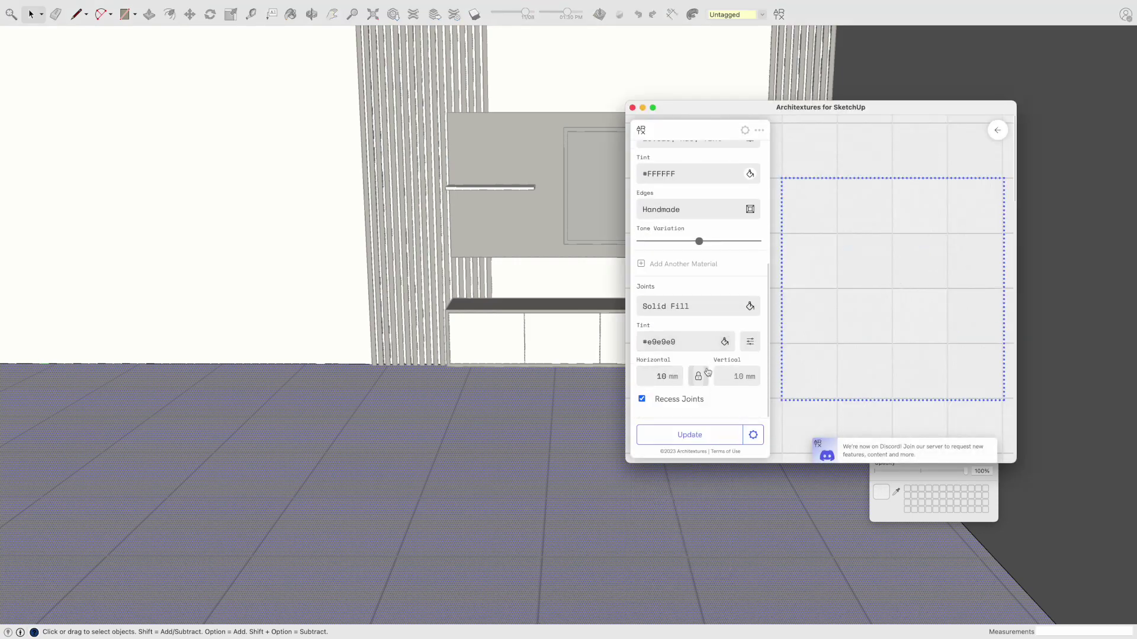
left_click(683, 401)
left_click(632, 107)
- Shift the floor tile texture to a new position on the floor
key("o")
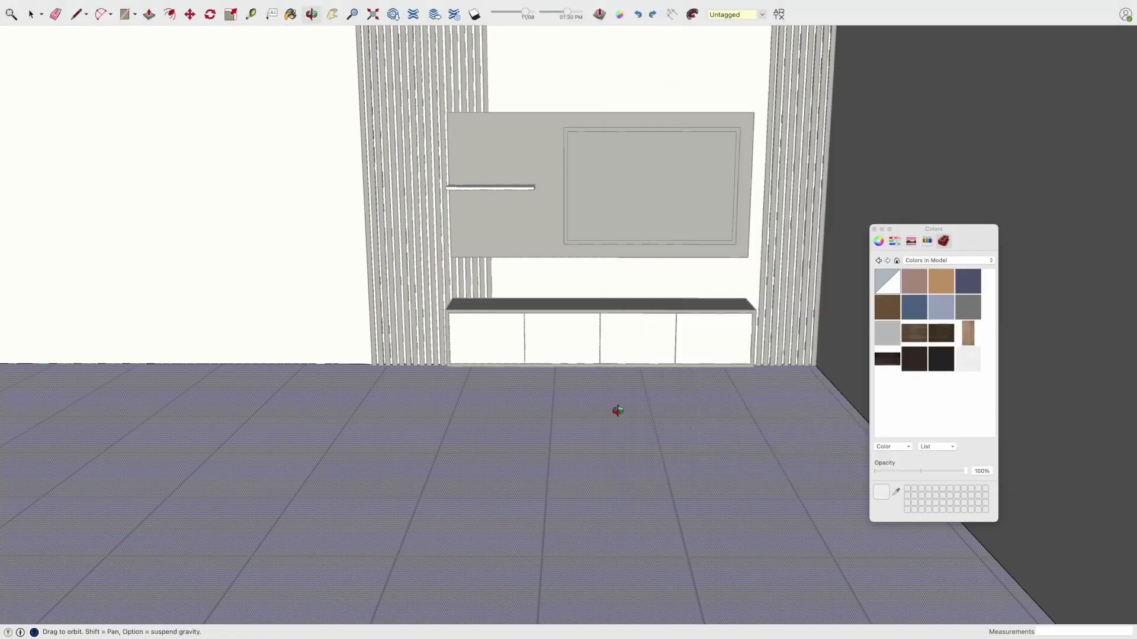
left_click_drag(614, 408, 755, 492)
scroll(743, 422, "up", 5)
right_click(721, 248)
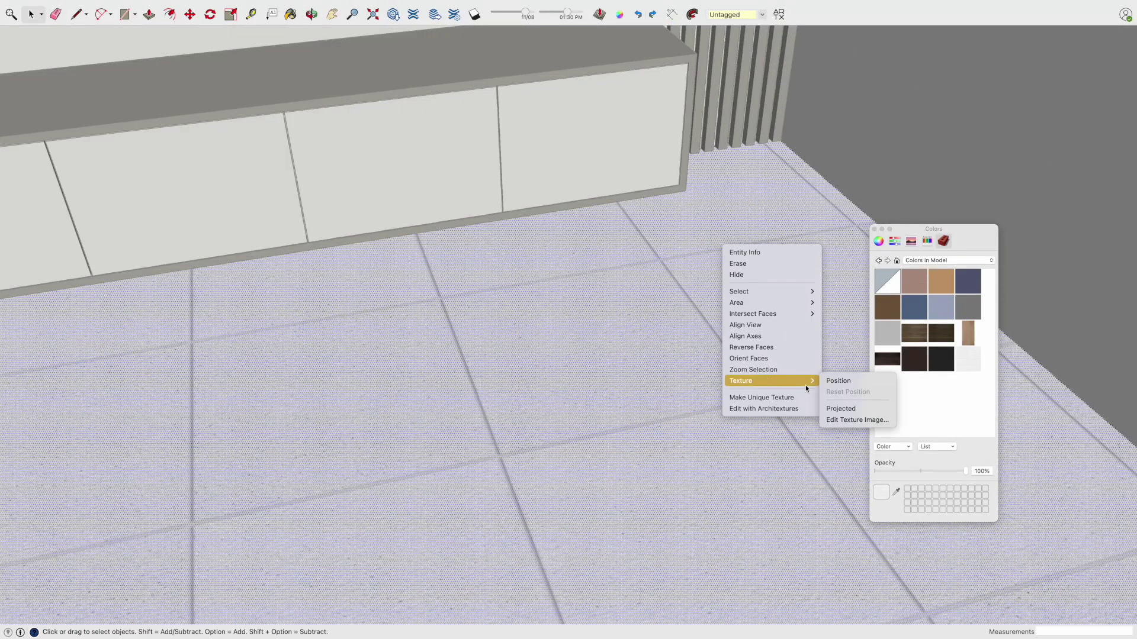
left_click(840, 381)
key("m")
left_click(744, 160)
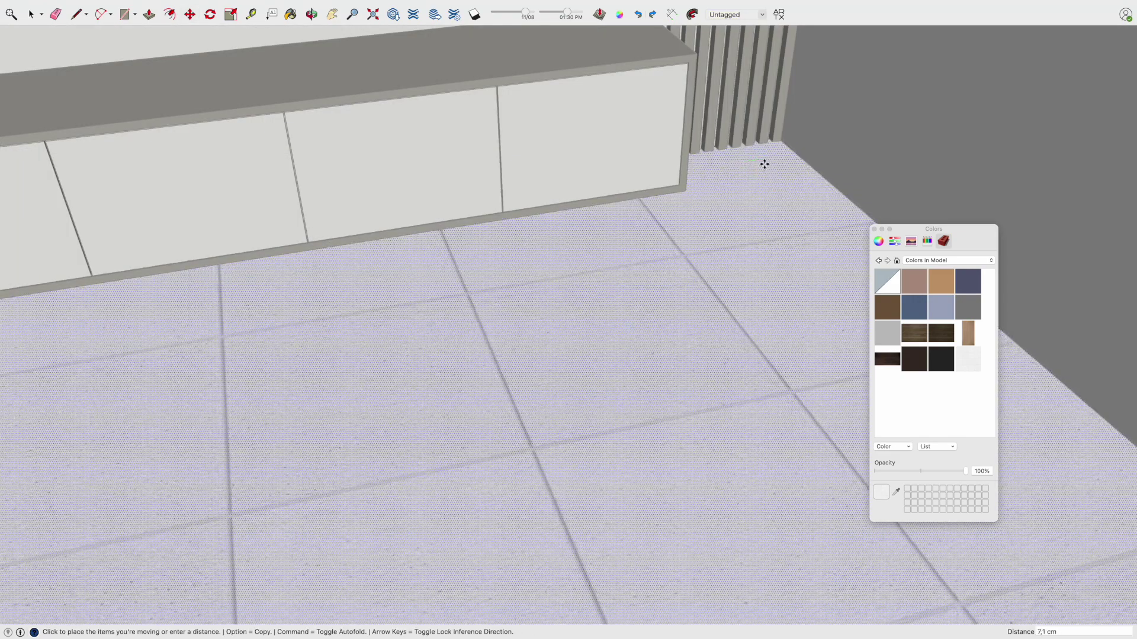
left_click(764, 208)
key("space")
- Rotate and rescale the floor tiles with the texture pins to align with the walls
right_click(763, 209)
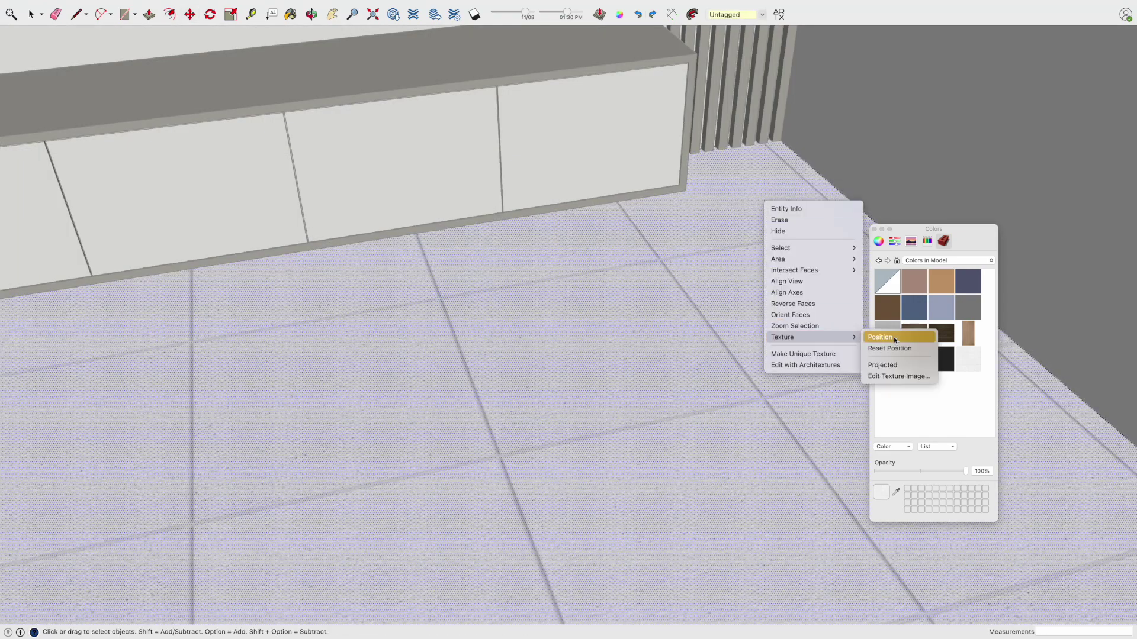
left_click(894, 335)
left_click_drag(668, 191, 644, 162)
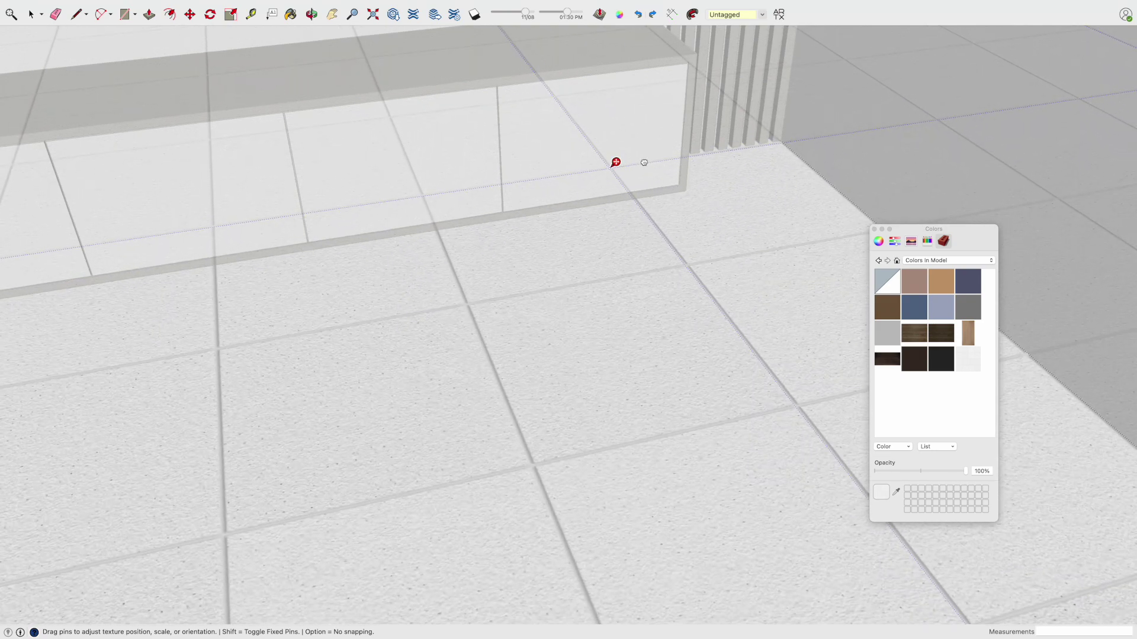
scroll(651, 178, "down", 2)
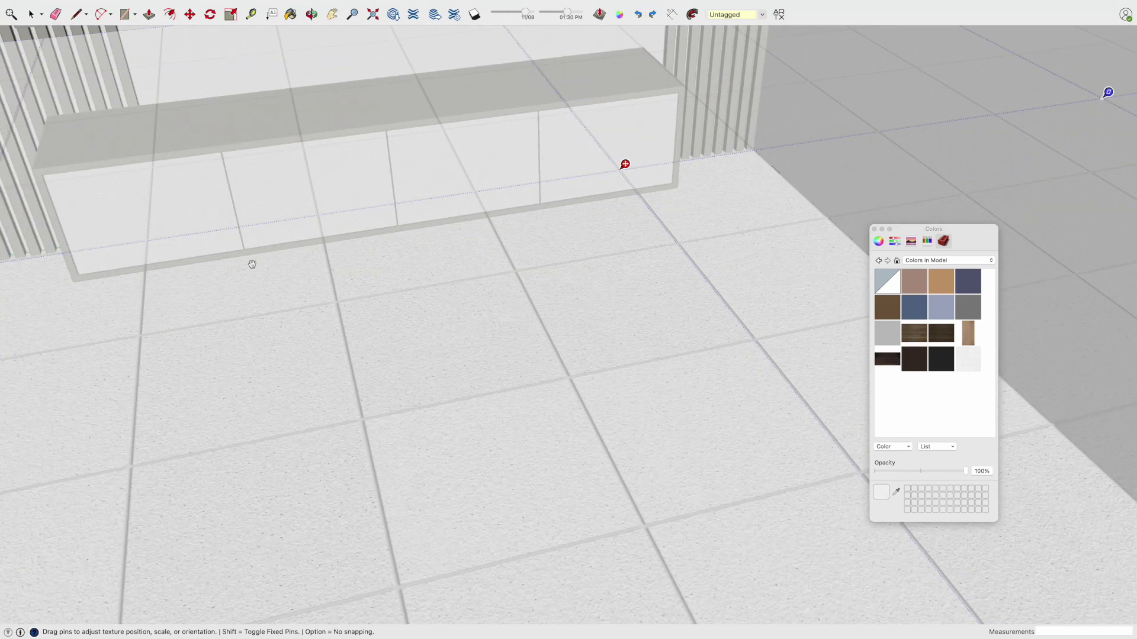
scroll(142, 279, "down", 3)
mouse_move(481, 422)
left_mouse_down()
mouse_move(482, 385)
mouse_move(460, 358)
left_mouse_up()
left_click_drag(436, 296, 455, 291)
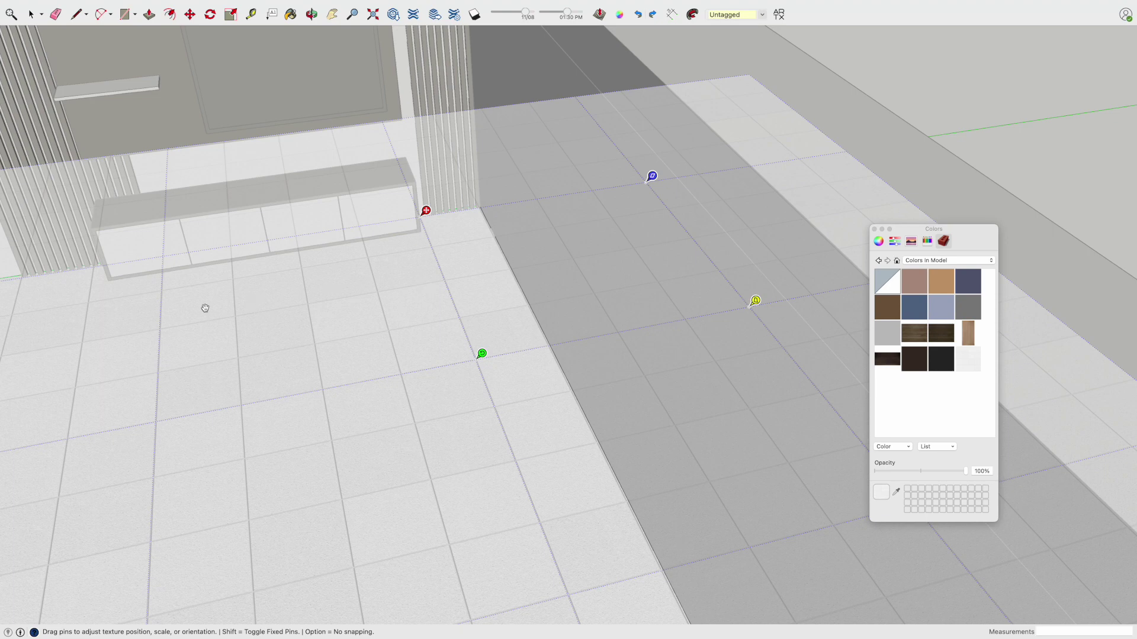
left_click_drag(489, 360, 495, 378)
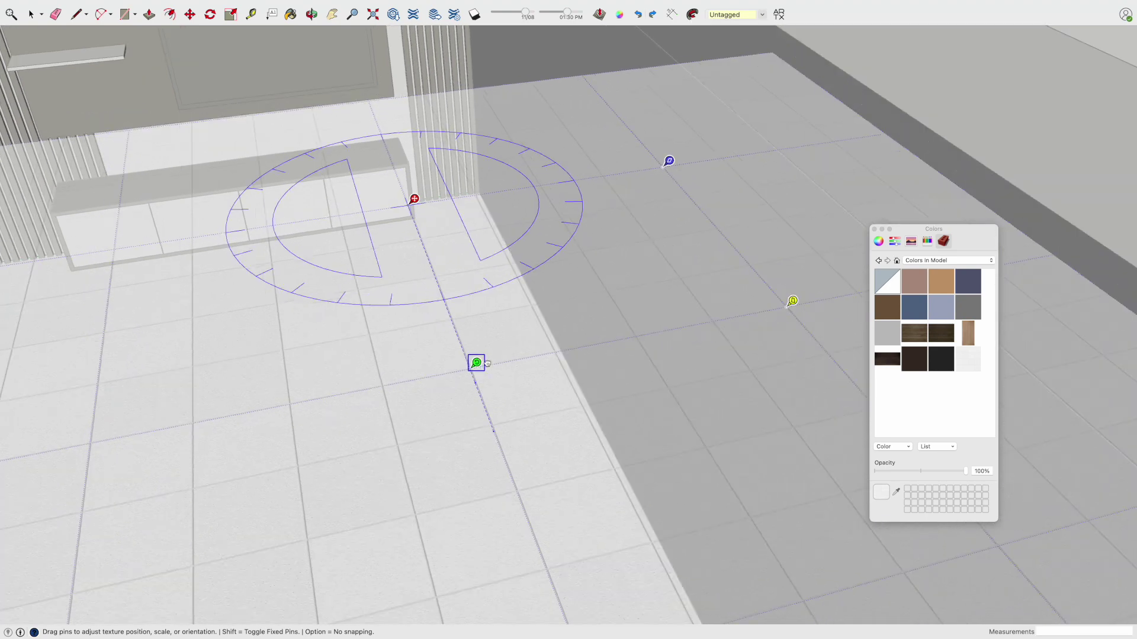
mouse_move(494, 378)
middle_mouse_down()
mouse_move(432, 358)
mouse_move(436, 385)
mouse_move(472, 401)
middle_mouse_up()
left_click_drag(497, 406, 493, 389)
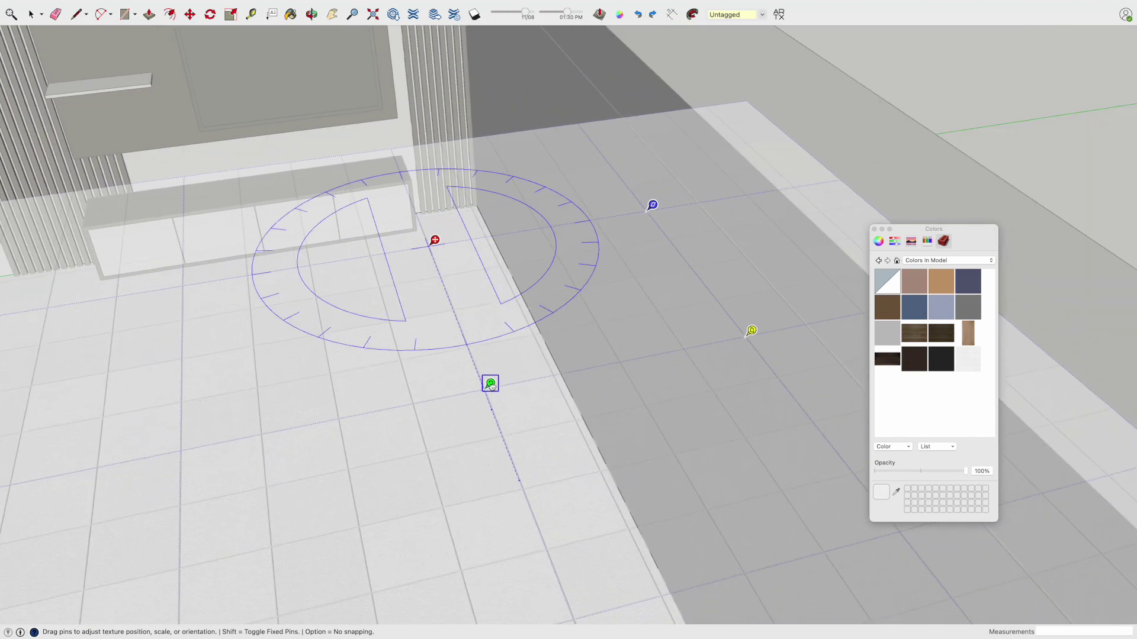
- Orbit toward the TV bench to check the tile alignment
key("o")
mouse_move(327, 383)
left_mouse_down()
mouse_move(471, 318)
mouse_move(413, 327)
mouse_move(381, 382)
left_mouse_up()
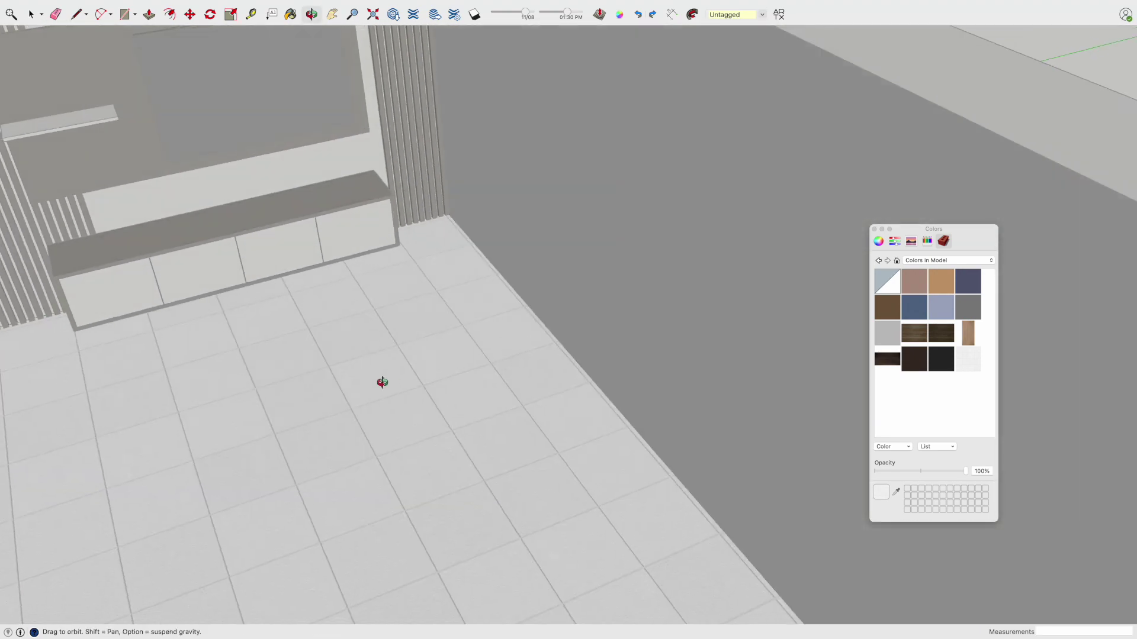
mouse_move(382, 382)
left_mouse_down()
mouse_move(406, 365)
mouse_move(436, 286)
mouse_move(403, 310)
left_mouse_up()
key("space")
right_click(405, 305)
- Adjust the texture pins so the floor tiles run square to the TV wall, then commit
left_click(524, 438)
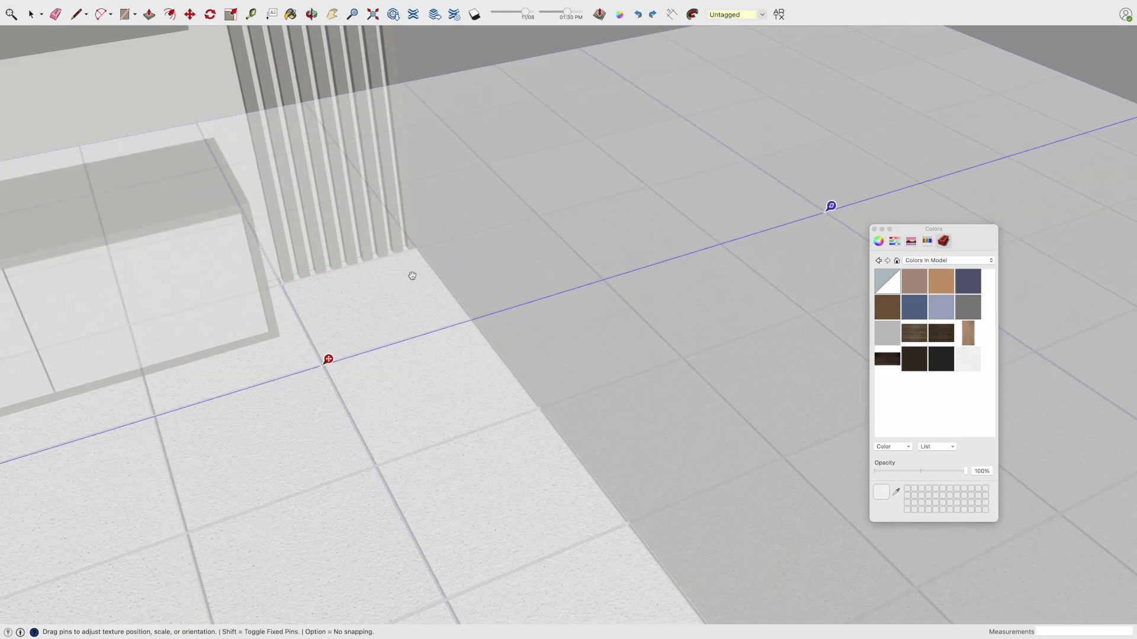
scroll(412, 275, "down", 5)
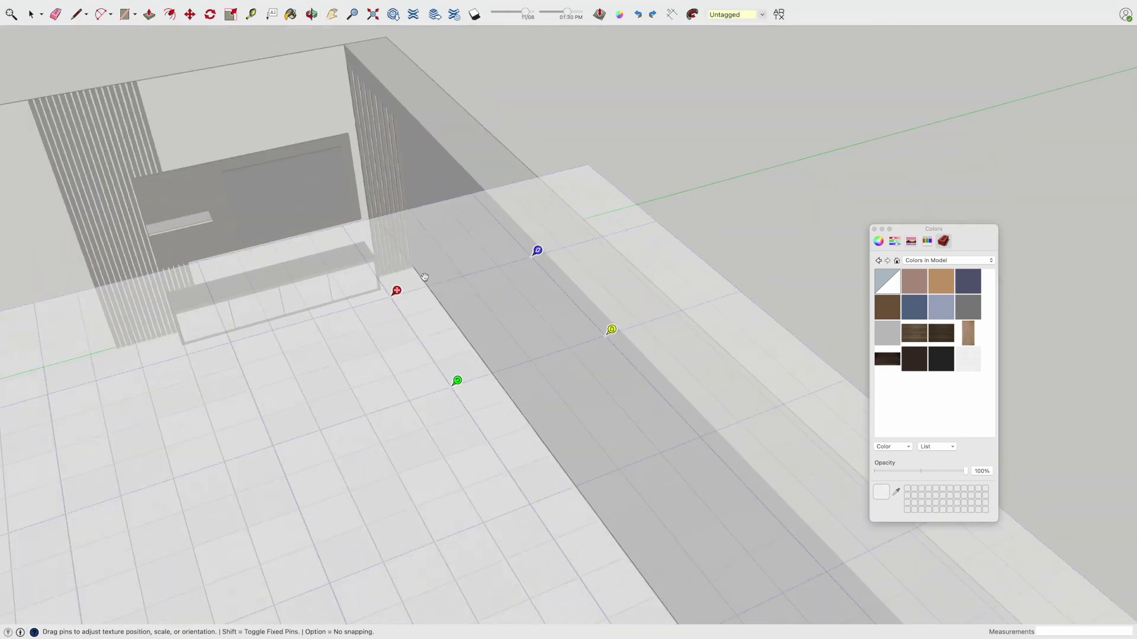
scroll(424, 276, "up", 2)
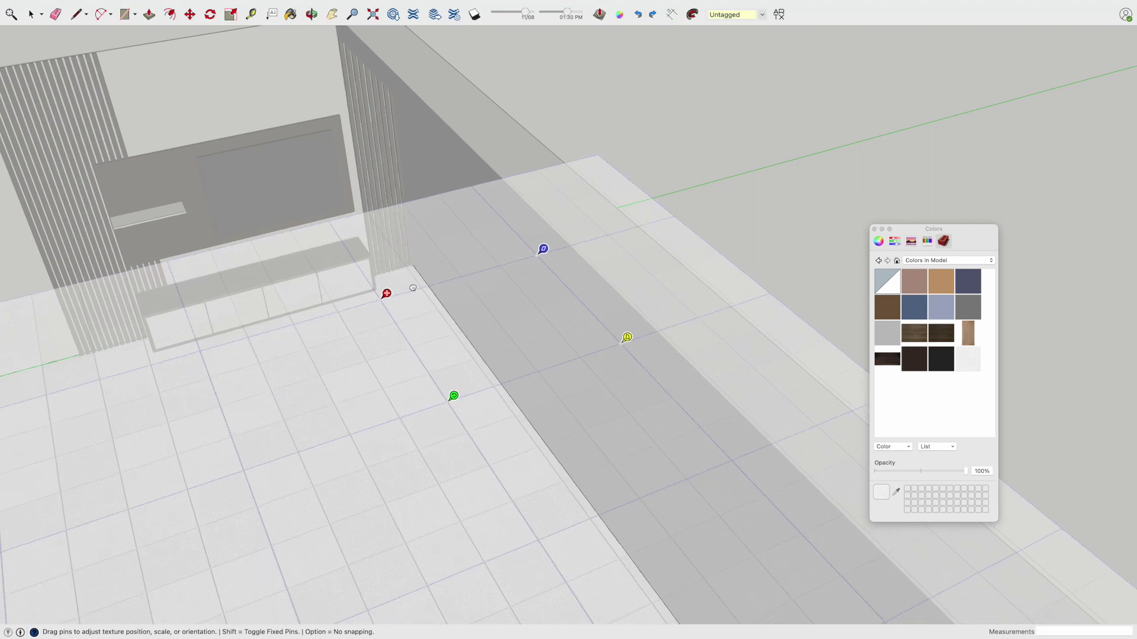
left_click_drag(452, 403, 450, 397)
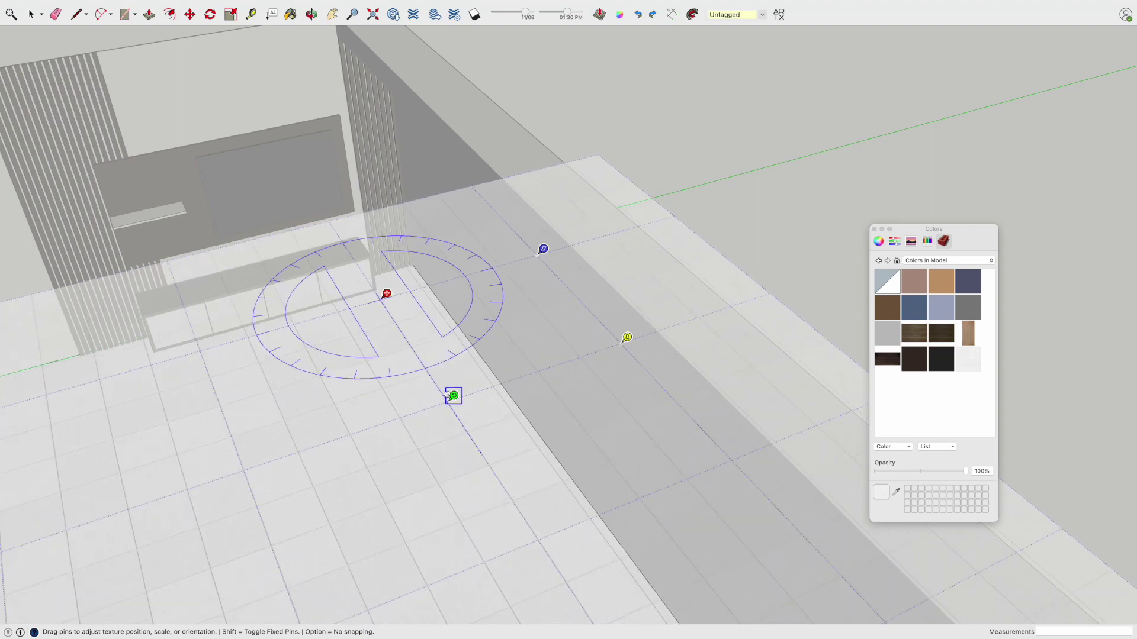
left_click_drag(447, 396, 452, 395)
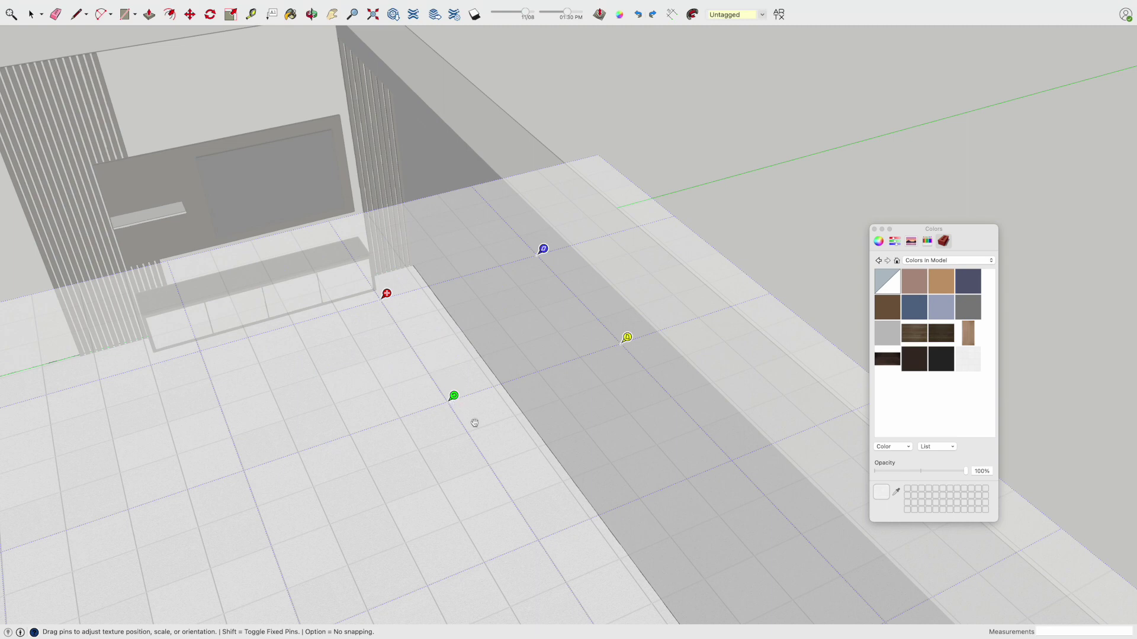
left_click_drag(498, 464, 501, 467)
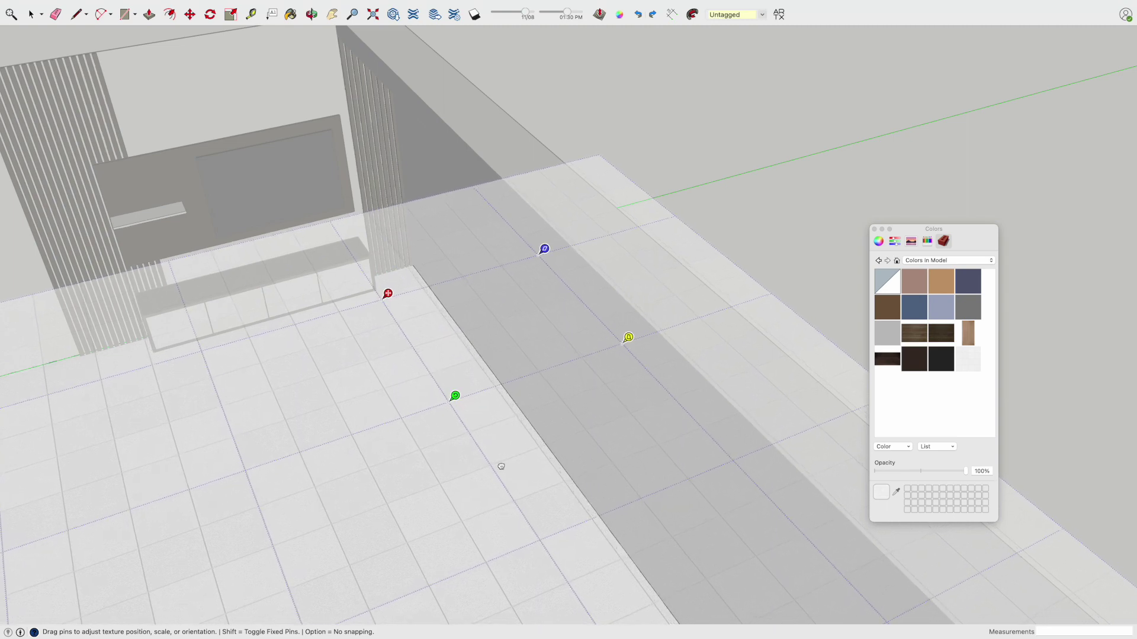
left_click_drag(454, 397, 430, 379)
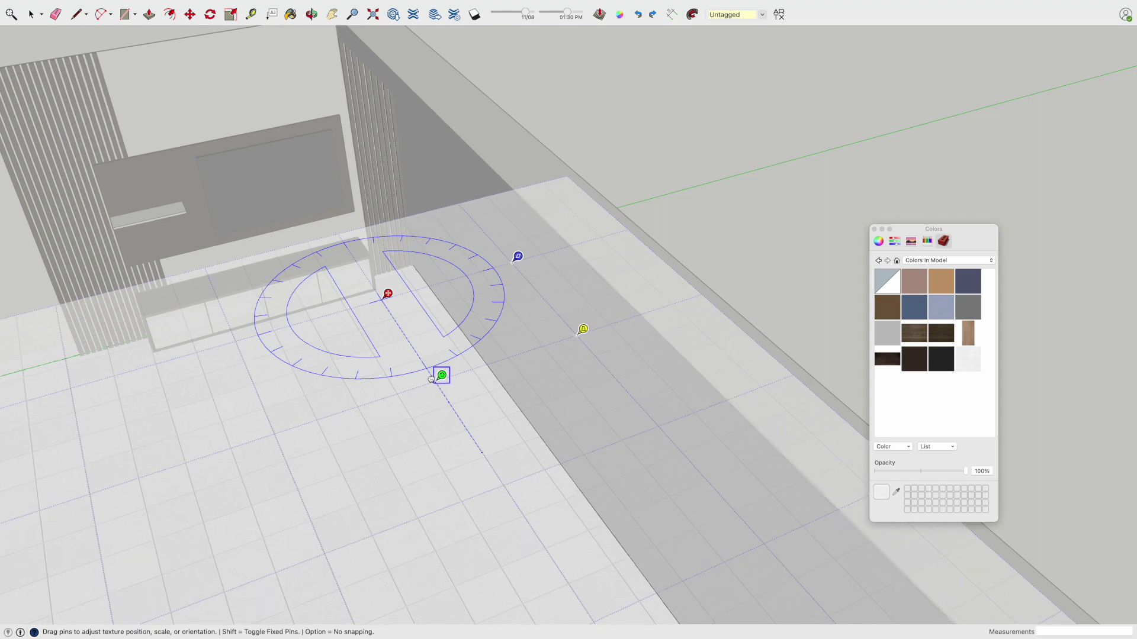
left_click_drag(431, 379, 430, 374)
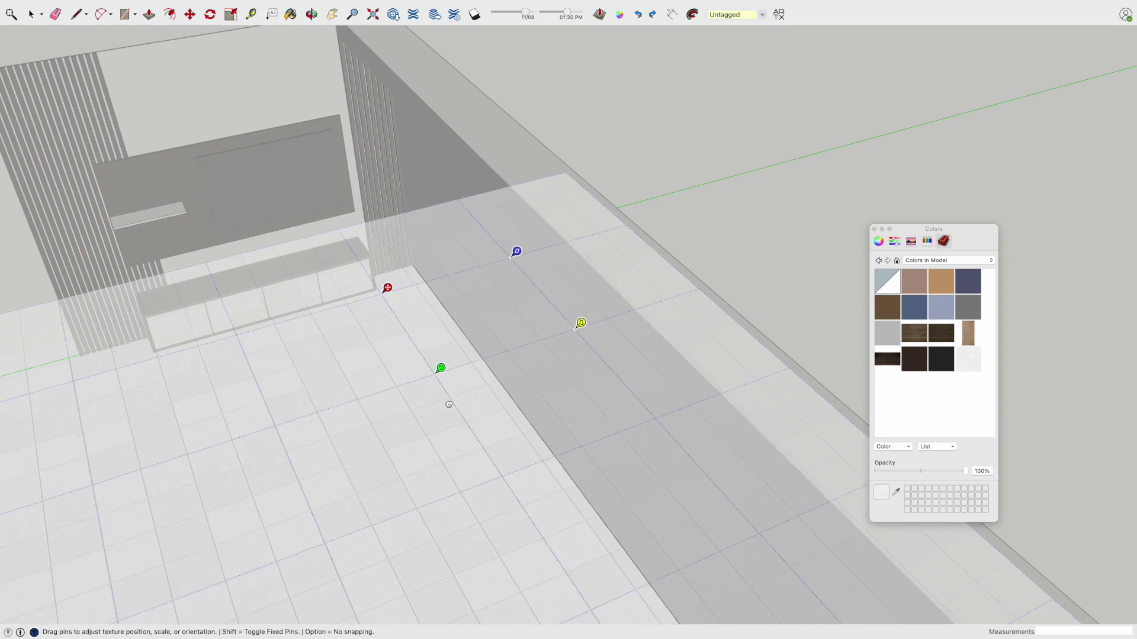
key("Return")
mouse_move(380, 414)
middle_mouse_down()
mouse_move(471, 315)
mouse_move(470, 349)
mouse_move(463, 312)
middle_mouse_up()
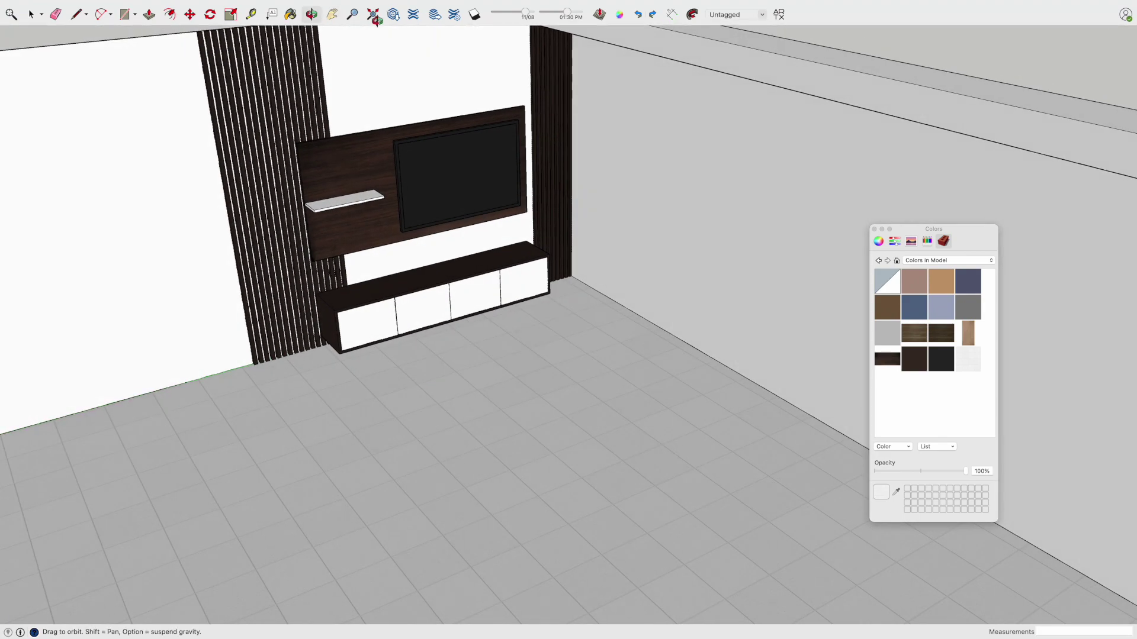
- Zoom out and tilt the view to frame the whole room and TV unit
left_click(375, 17)
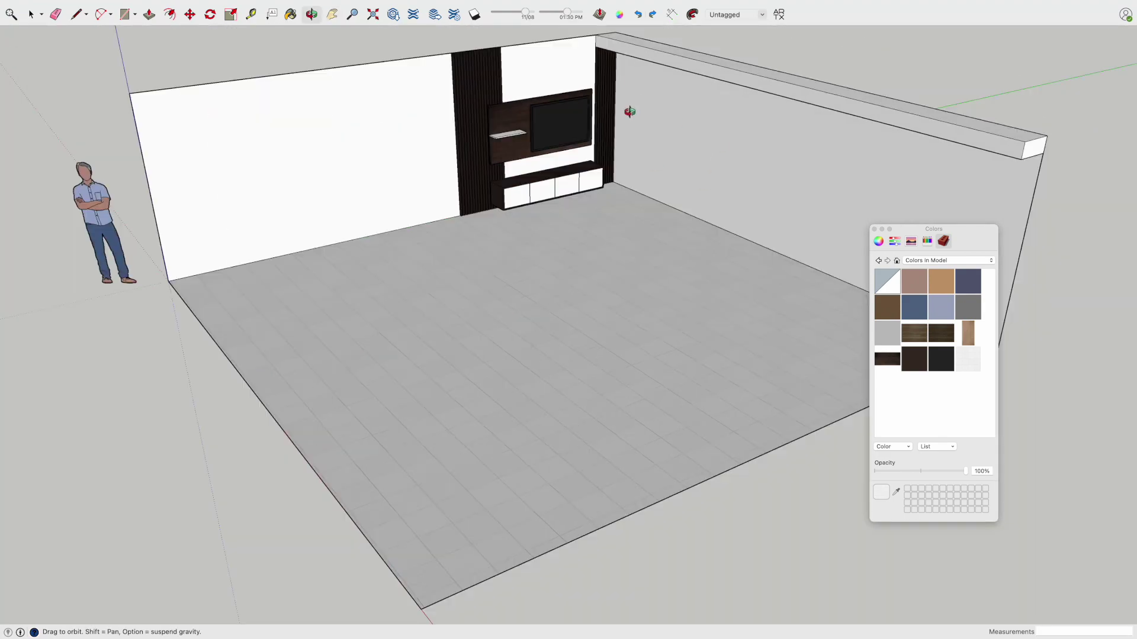
scroll(630, 111, "up", 3)
scroll(588, 114, "up", 3)
mouse_move(588, 142)
left_mouse_down()
mouse_move(574, 128)
mouse_move(540, 253)
mouse_move(768, 188)
mouse_move(447, 210)
mouse_move(505, 219)
left_mouse_up()
scroll(541, 253, "up", 5)
scroll(541, 253, "up", 3)
scroll(654, 215, "down", 5)
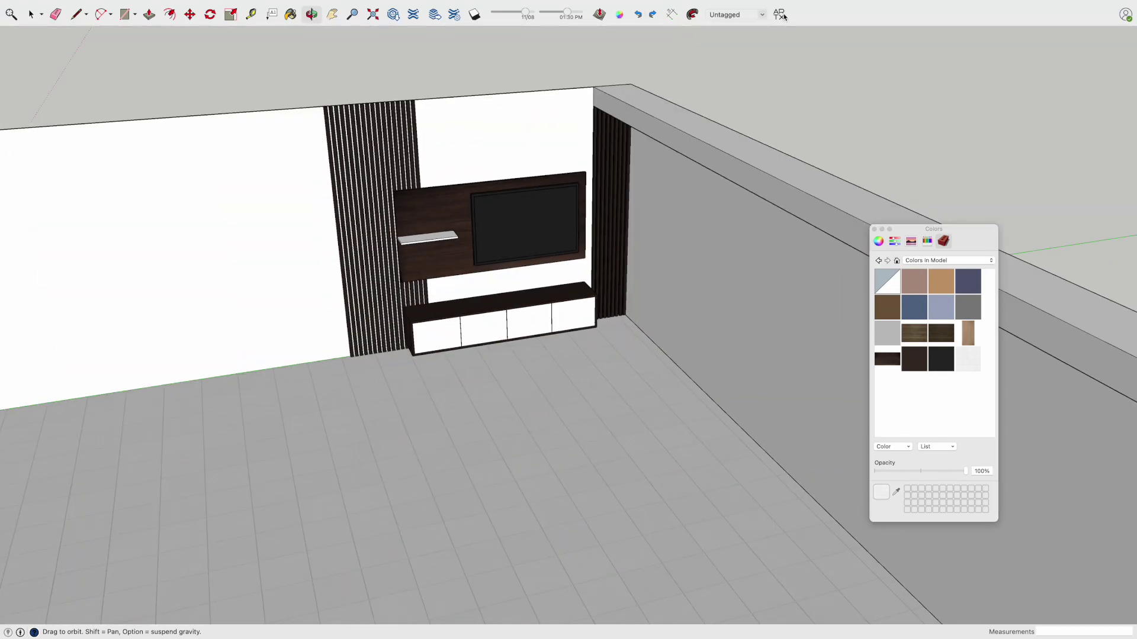
- Import Textured Plaster from the Architextures Finishes category
left_click(780, 15)
left_click(659, 155)
left_click(668, 235)
left_click(785, 224)
left_click(680, 446)
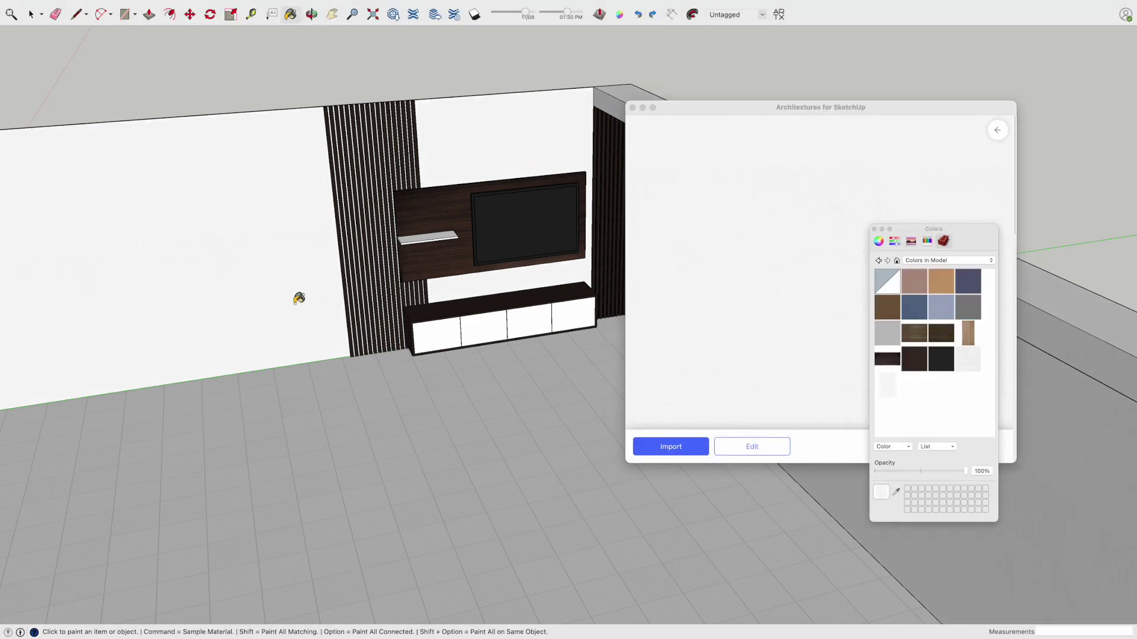
scroll(541, 145, "up", 5)
scroll(541, 146, "up", 3)
scroll(533, 194, "down", 5)
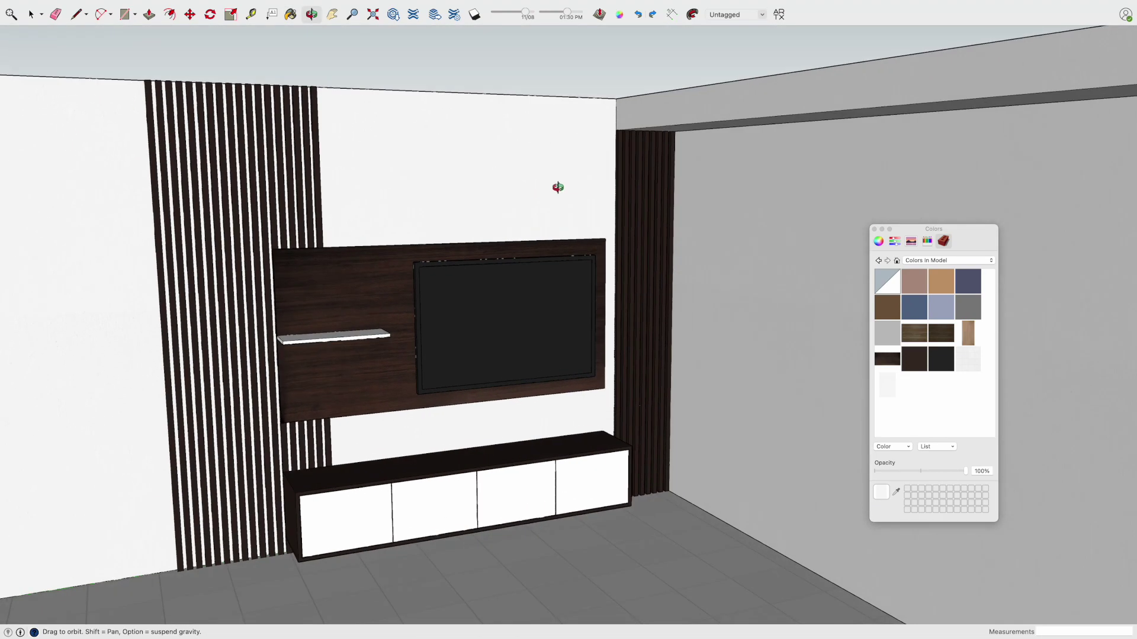
- Turn on shadows with the sun set to a May morning
middle_click_drag(537, 222, 540, 53)
left_click(474, 14)
mouse_move(525, 12)
left_mouse_down()
mouse_move(508, 12)
mouse_move(544, 13)
left_mouse_up()
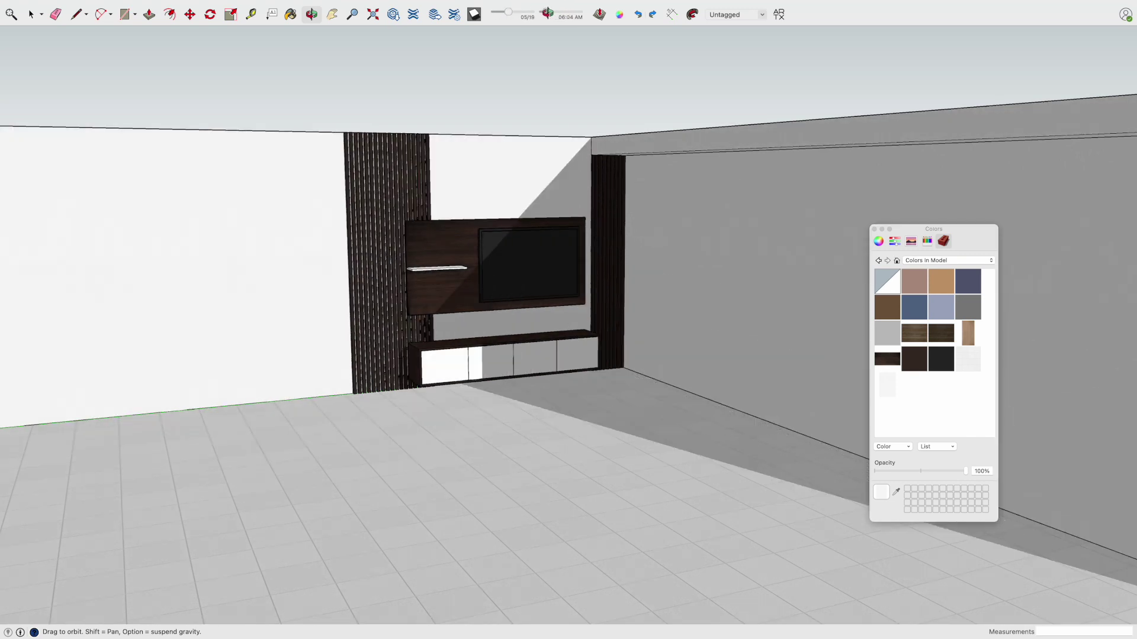
left_click_drag(575, 60, 684, 278)
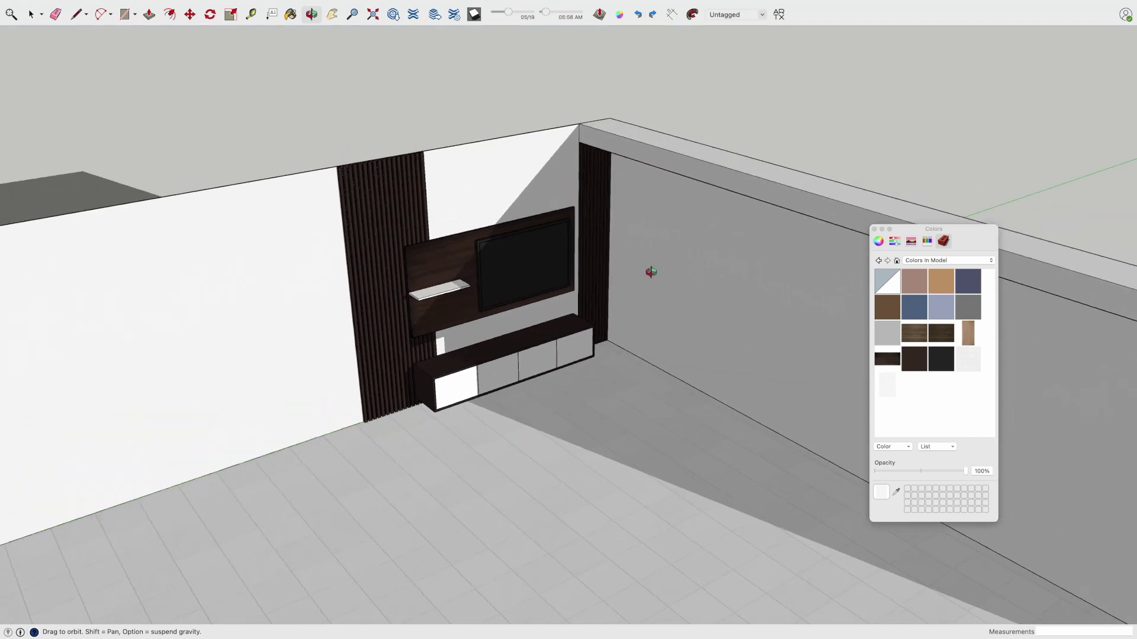
left_click_drag(618, 302, 582, 238)
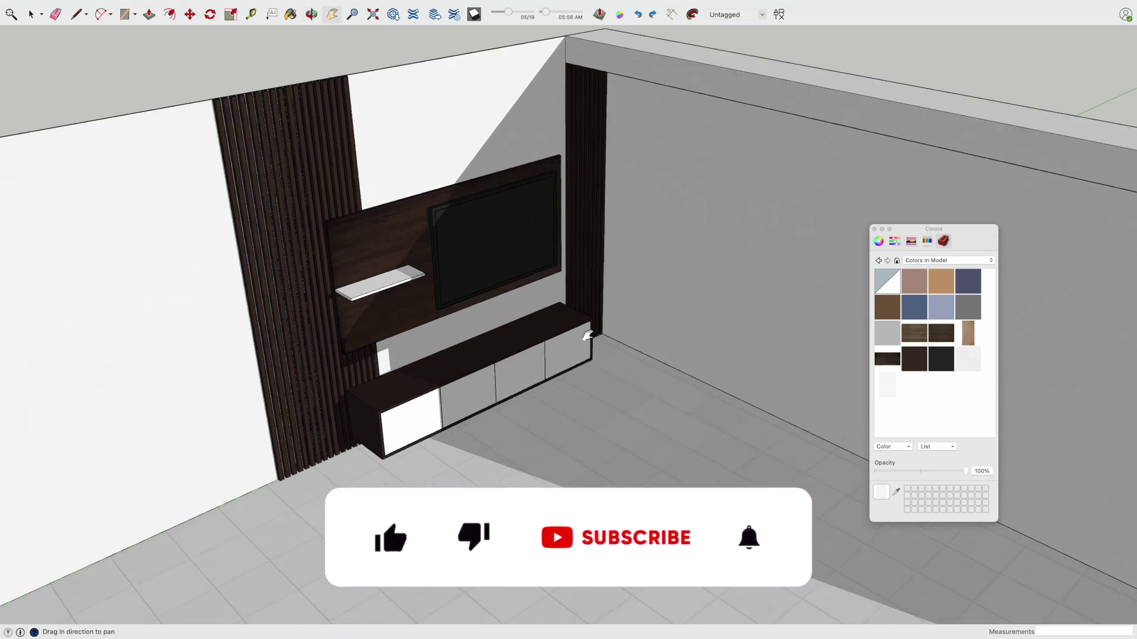
- Select the right-hand wall and start a vertical line from its base
key("space")
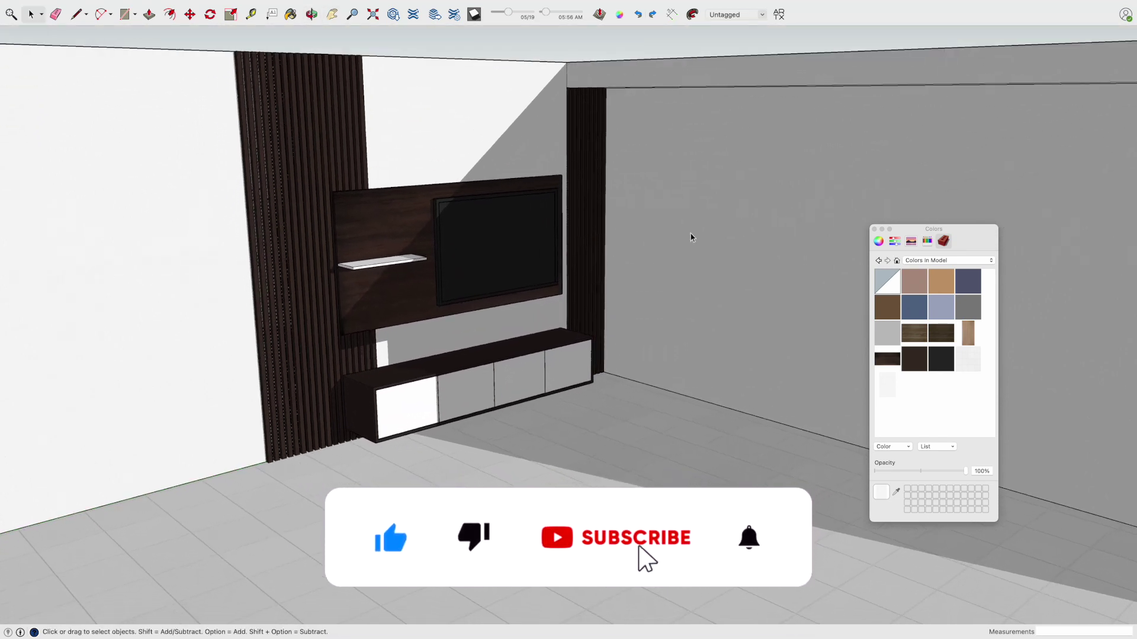
scroll(691, 238, "down", 5)
middle_click_drag(731, 195, 606, 170, "shift")
left_click(606, 171)
key("l")
left_click(582, 305)
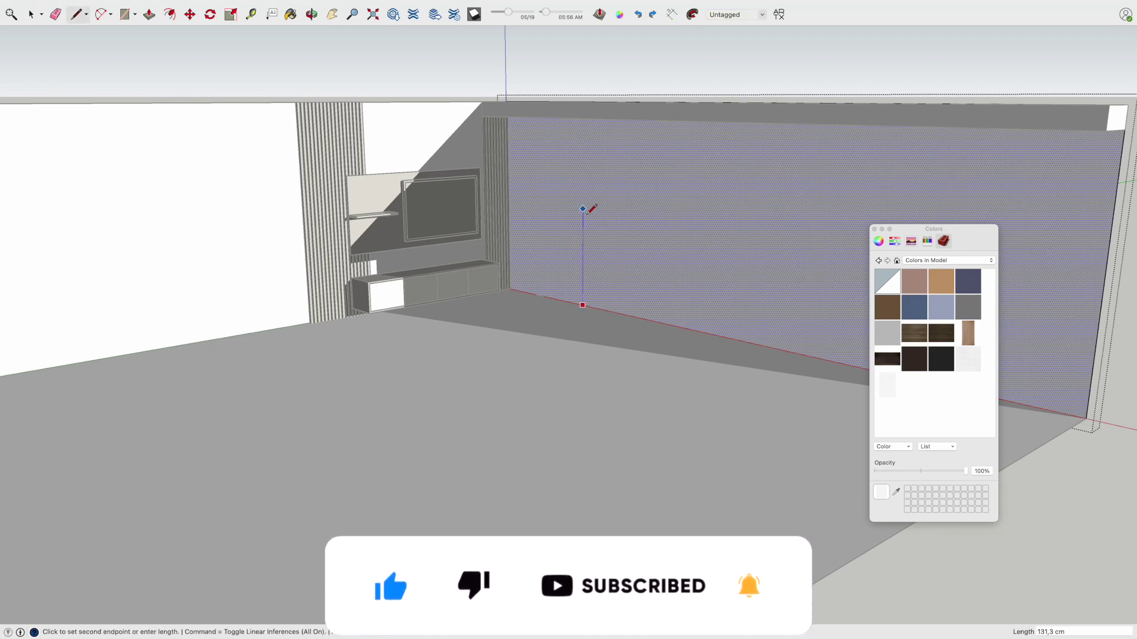
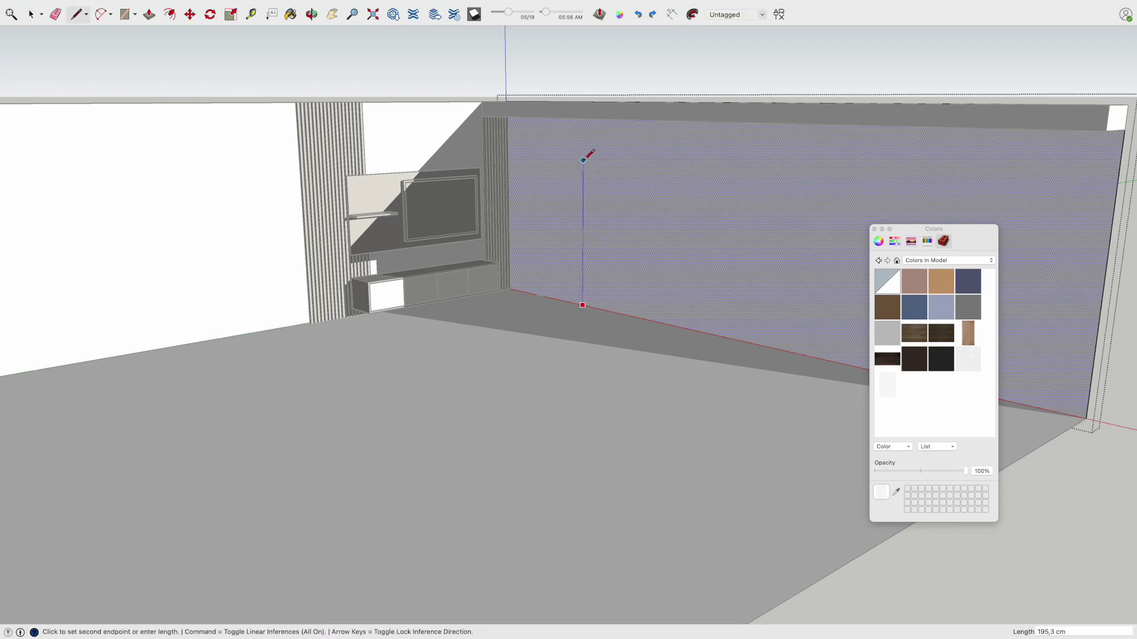
- Draw a rectangle on the long right wall and push it in to form a recess
left_click(736, 157)
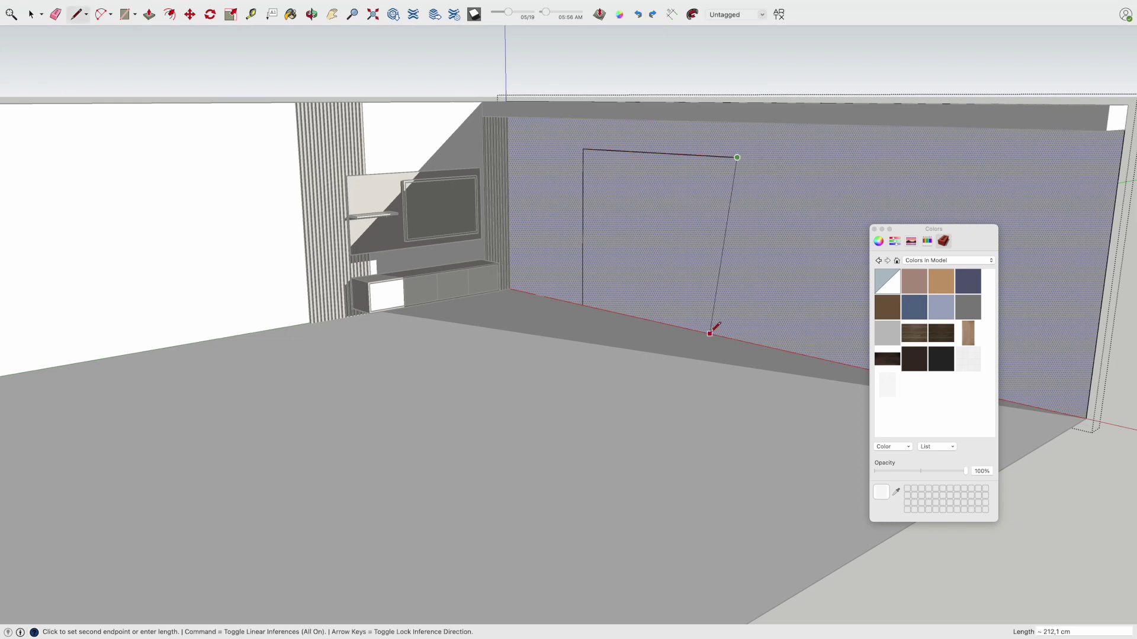
left_click(730, 338)
key("space")
key("p")
left_click(637, 254)
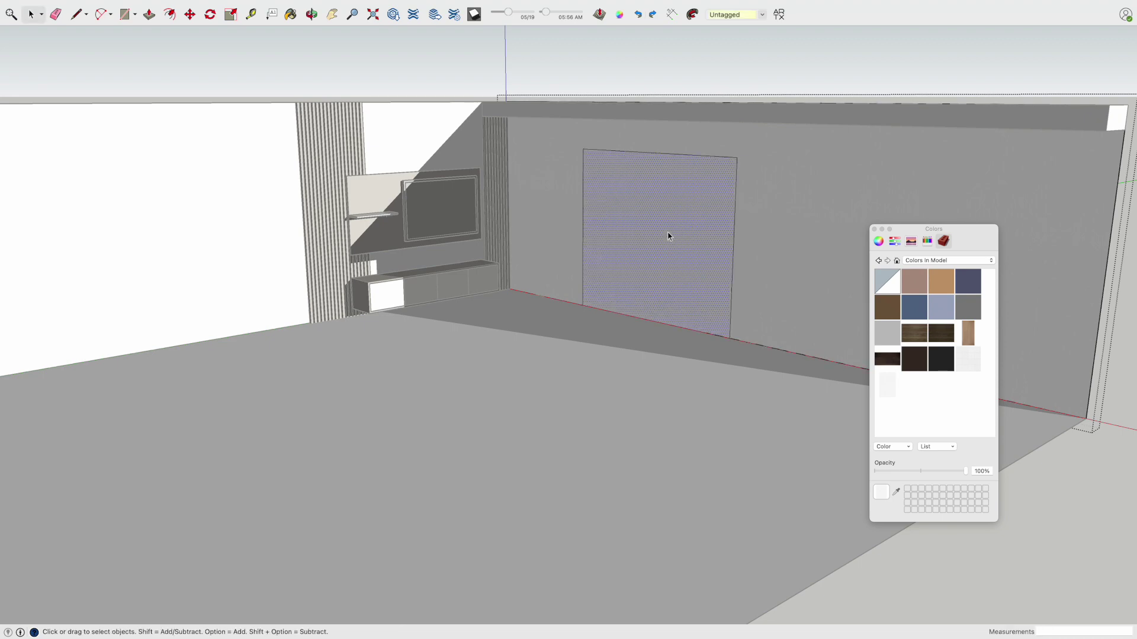
left_click(666, 232)
- Orbit around the room and lower the paint opacity
middle_click_drag(666, 232, 614, 256)
mouse_move(613, 255)
left_mouse_down()
mouse_move(579, 325)
mouse_move(638, 308)
left_mouse_up()
key("space")
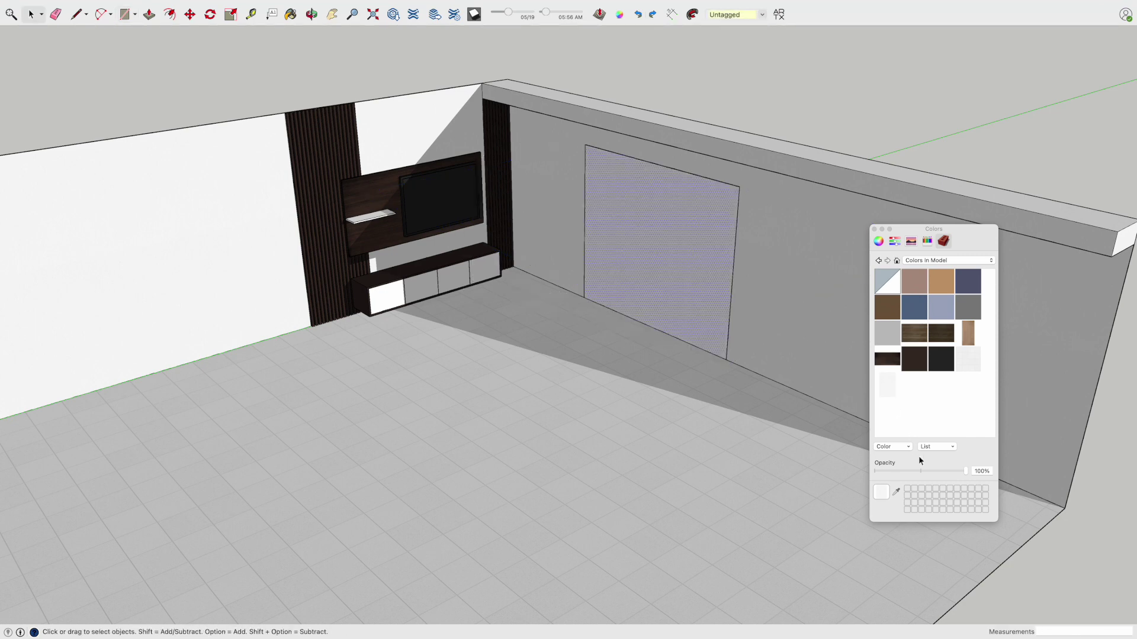
left_click_drag(906, 471, 902, 471)
- Paint the recess face in translucent white from the colour swatches
left_click(947, 261)
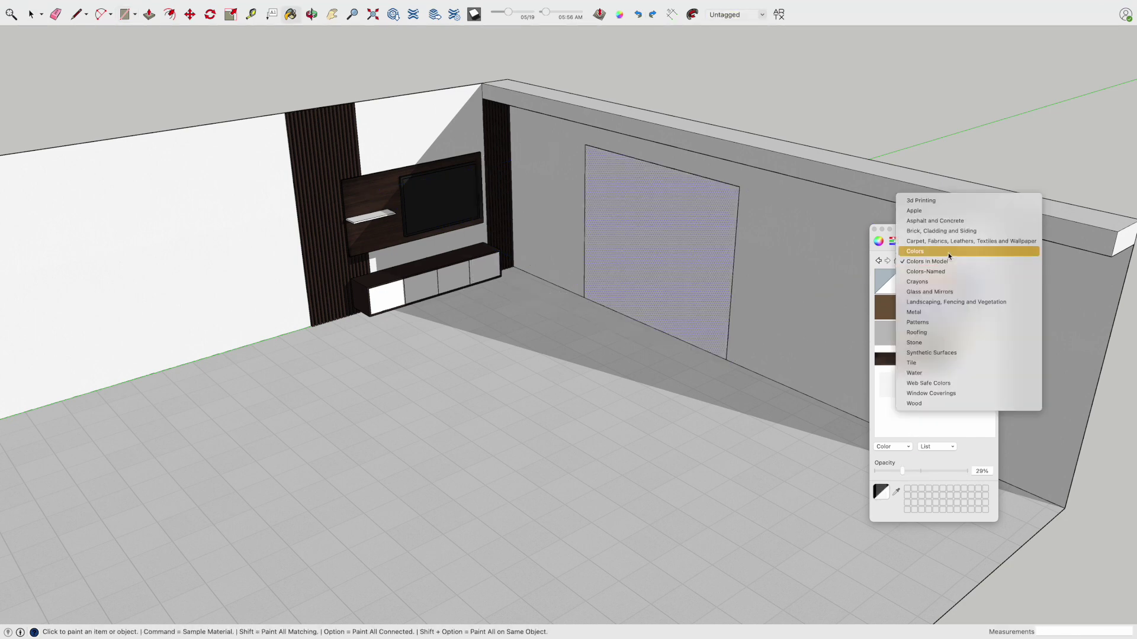
scroll(930, 395, "down", 5)
left_click(887, 425)
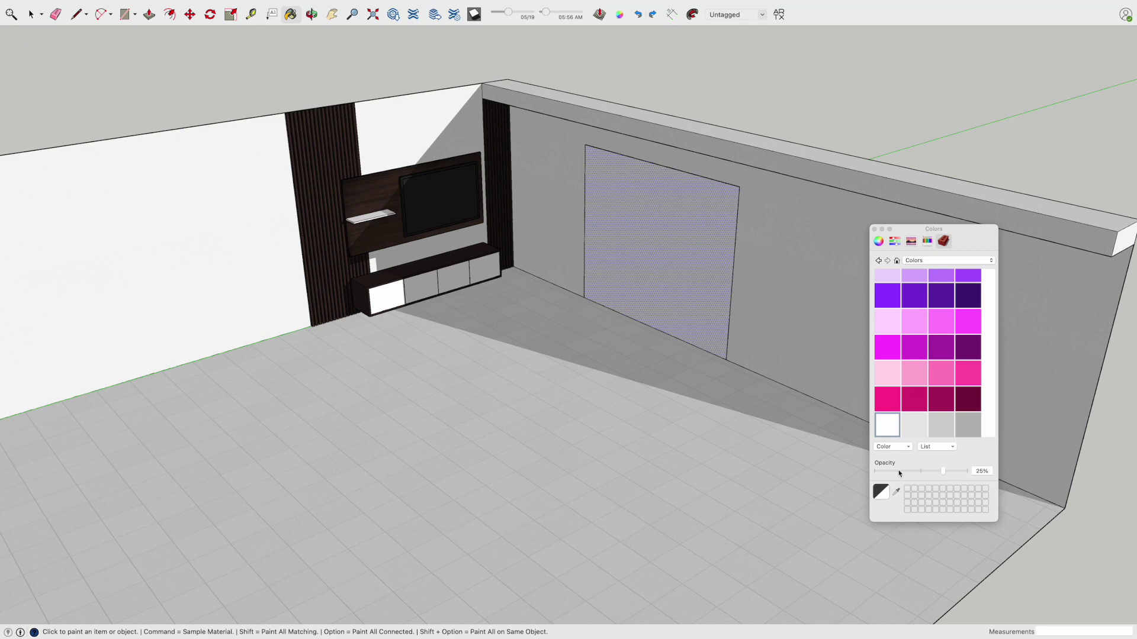
left_click(717, 297)
key("space")
left_click(805, 139)
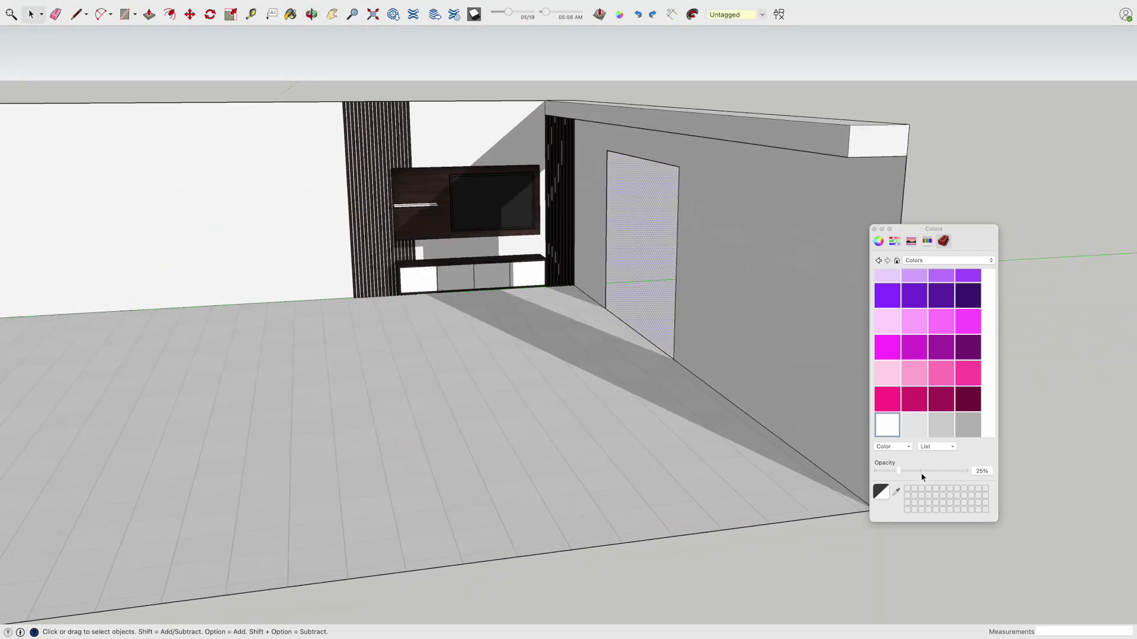
- Move the shadow time earlier to 04:58 AM and return to eye level
middle_click_drag(613, 266, 735, 152)
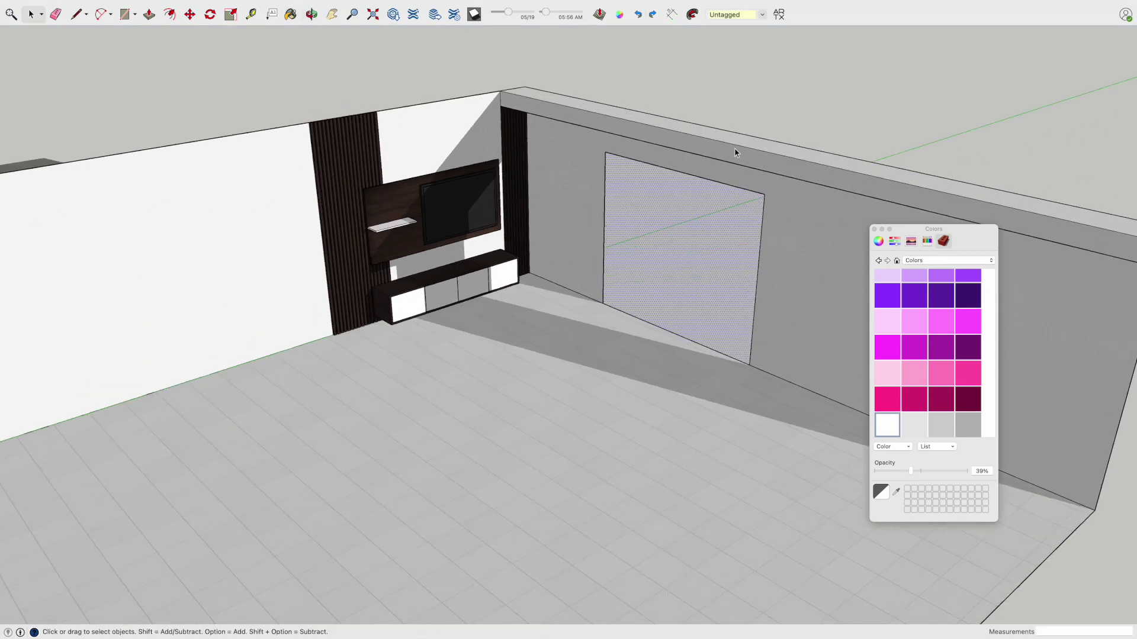
left_click_drag(550, 13, 546, 12)
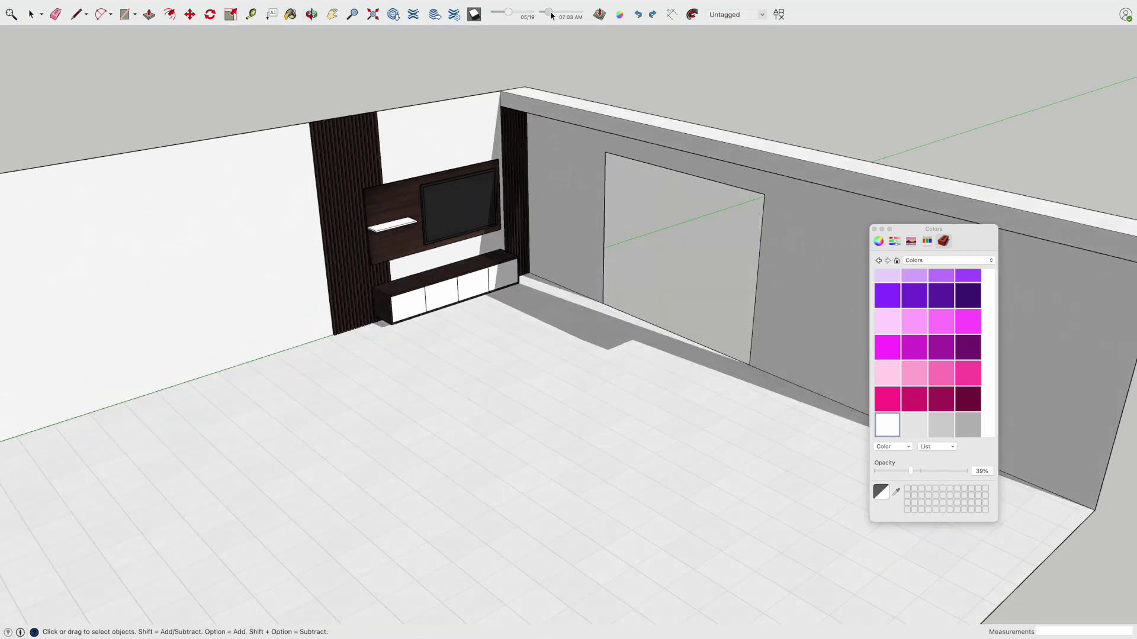
middle_click_drag(551, 239, 439, 131)
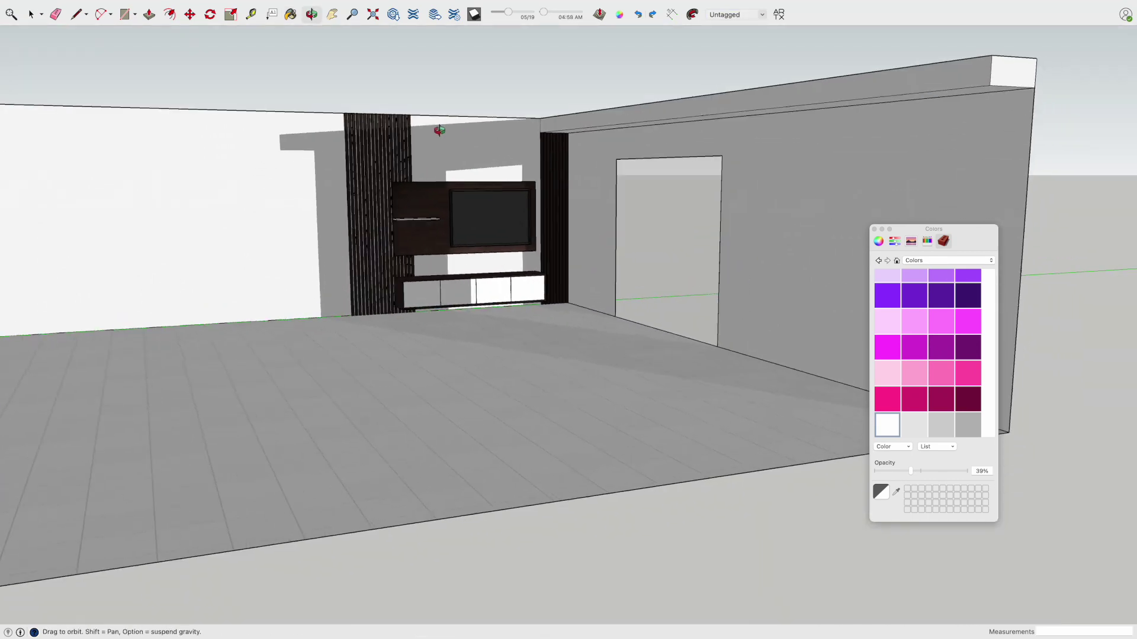
- Search 3D Warehouse for 'carpet'
scroll(464, 178, "up", 3)
scroll(504, 217, "up", 3)
middle_click_drag(504, 216, 518, 199)
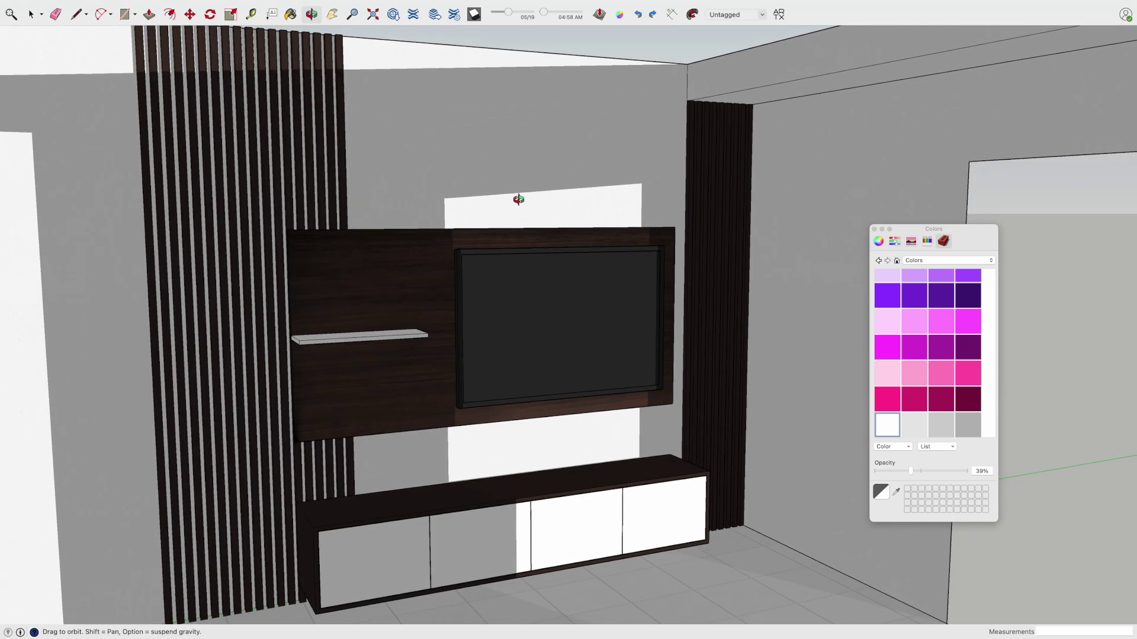
middle_click_drag(547, 247, 583, 146, "shift")
left_click(473, 14)
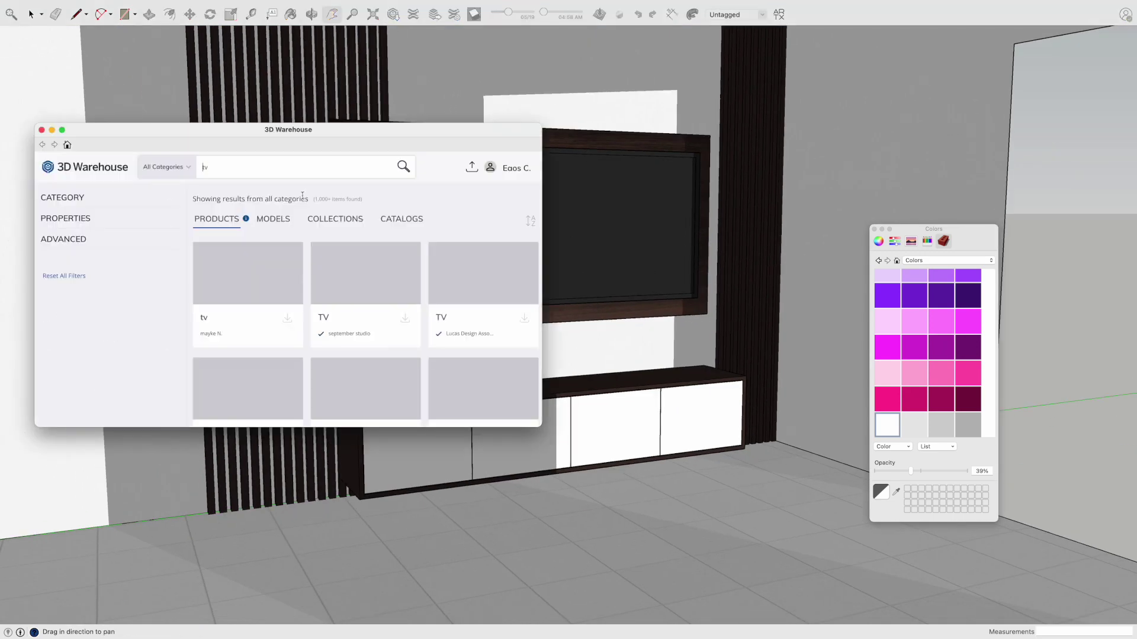
type("carpet")
key("Return")
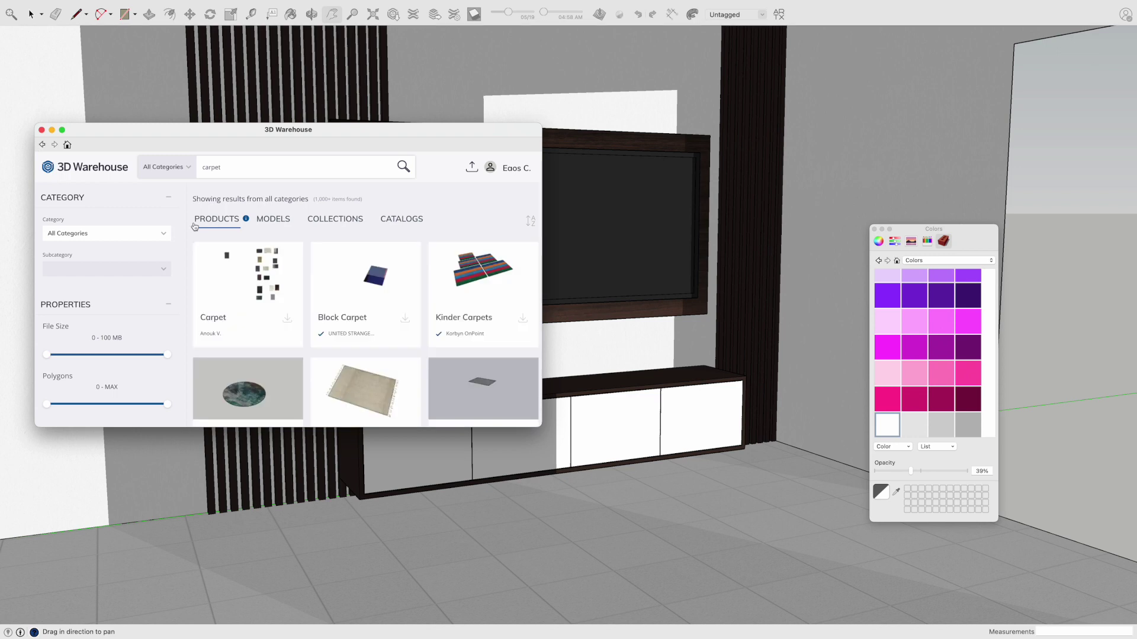
- Download the striped 63013 Carpet Gaga model and place it on the floor
scroll(308, 284, "down", 2)
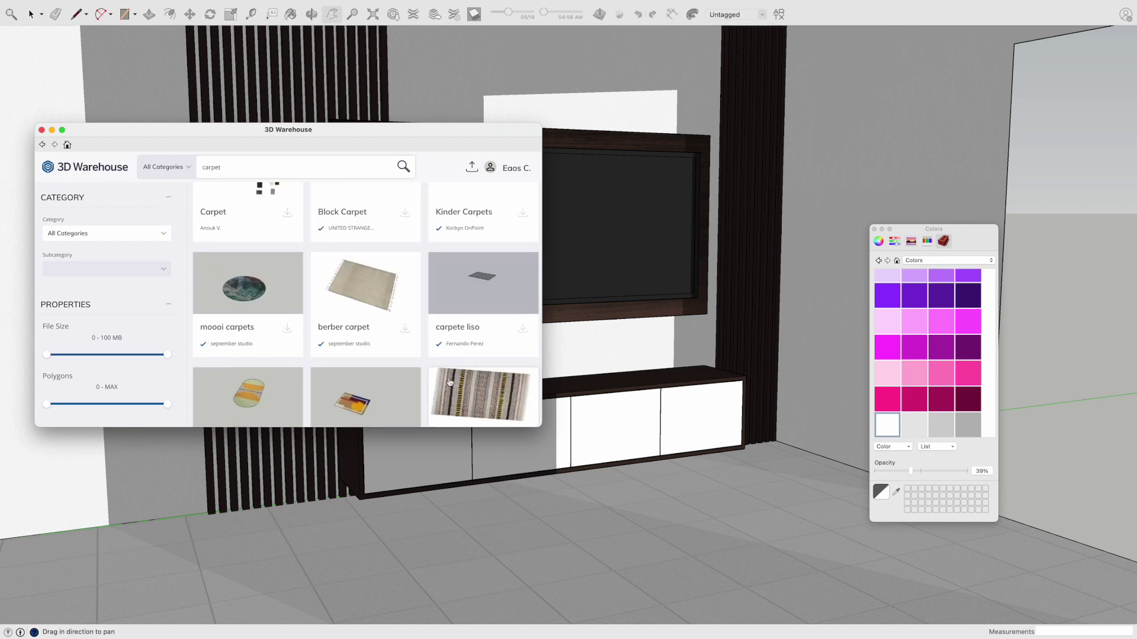
scroll(450, 379, "down", 4)
scroll(456, 355, "up", 3)
left_click(461, 322)
left_click(366, 376)
left_click(593, 220)
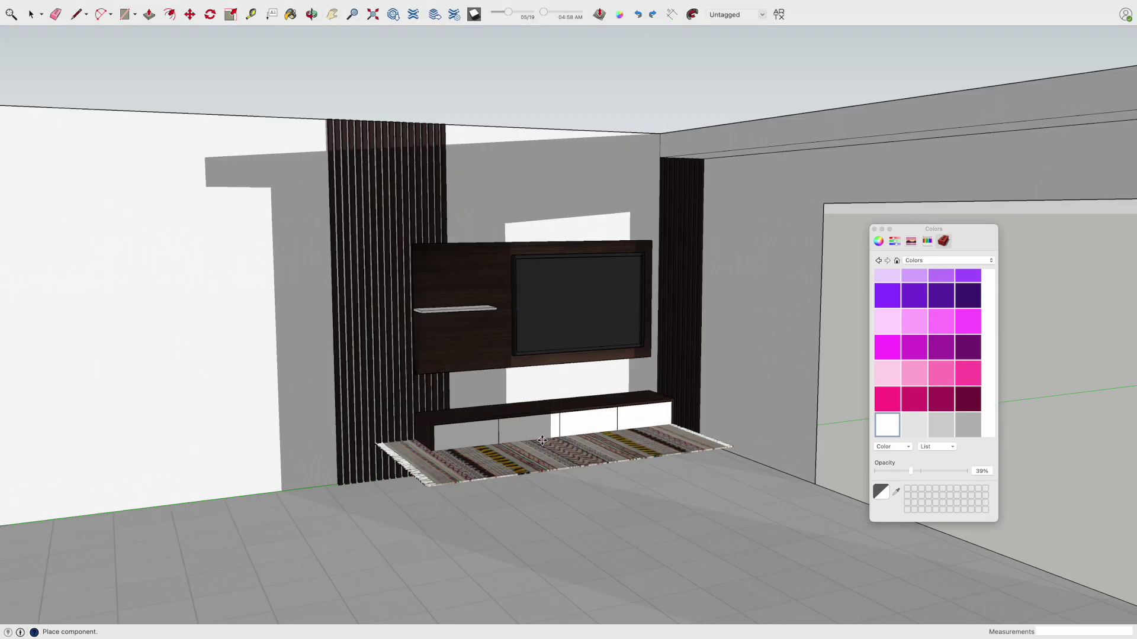
scroll(543, 440, "down", 10)
left_click(598, 497)
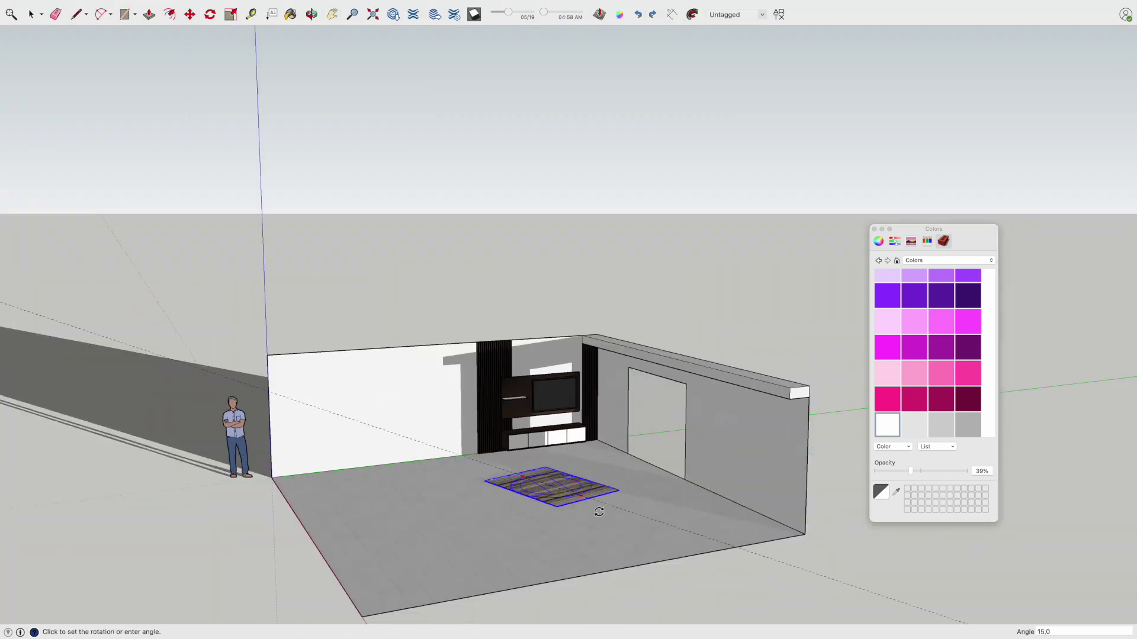
- Rotate the carpet and shift it 47,8 cm to sit centred before the TV unit
left_click(576, 476)
left_click(561, 464)
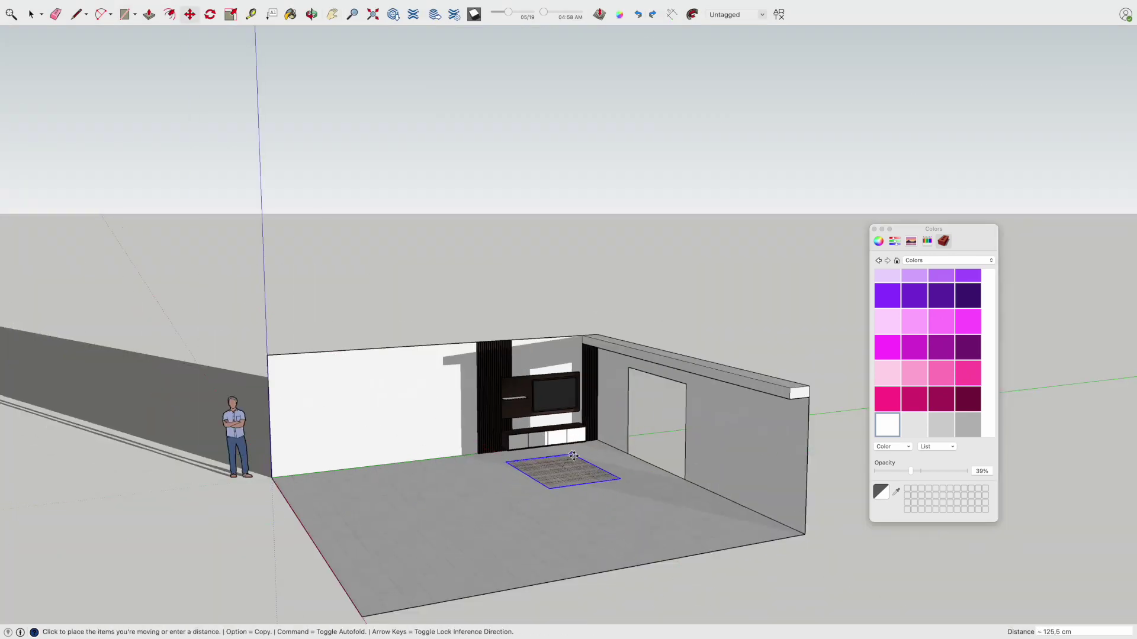
left_click(573, 464)
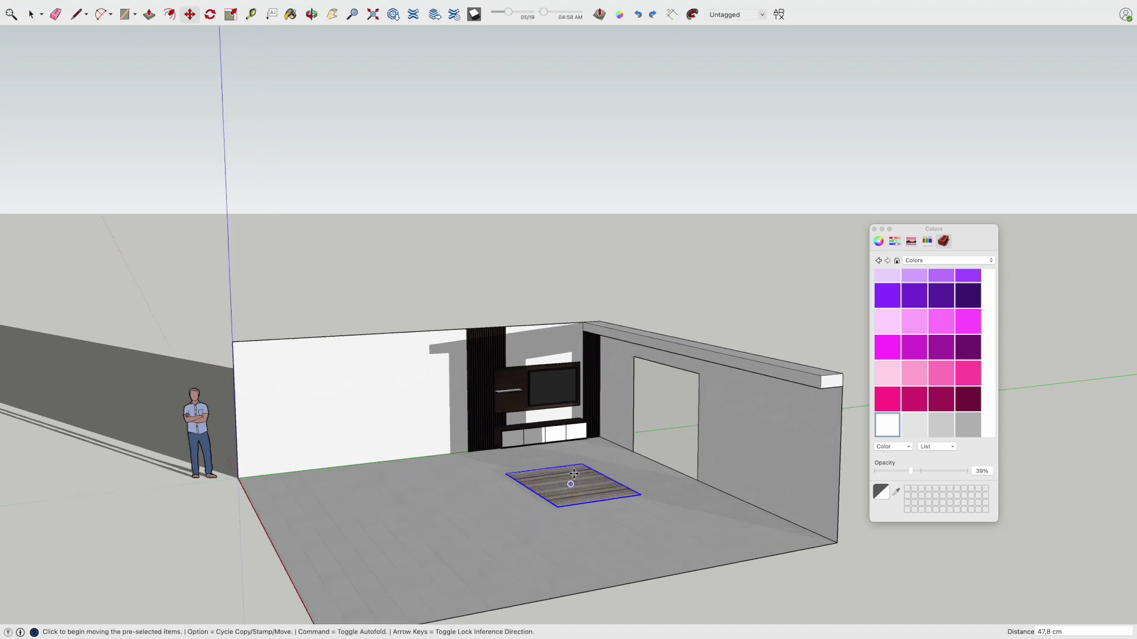
scroll(569, 457, "up", 6)
left_click(134, 14)
left_click(151, 69)
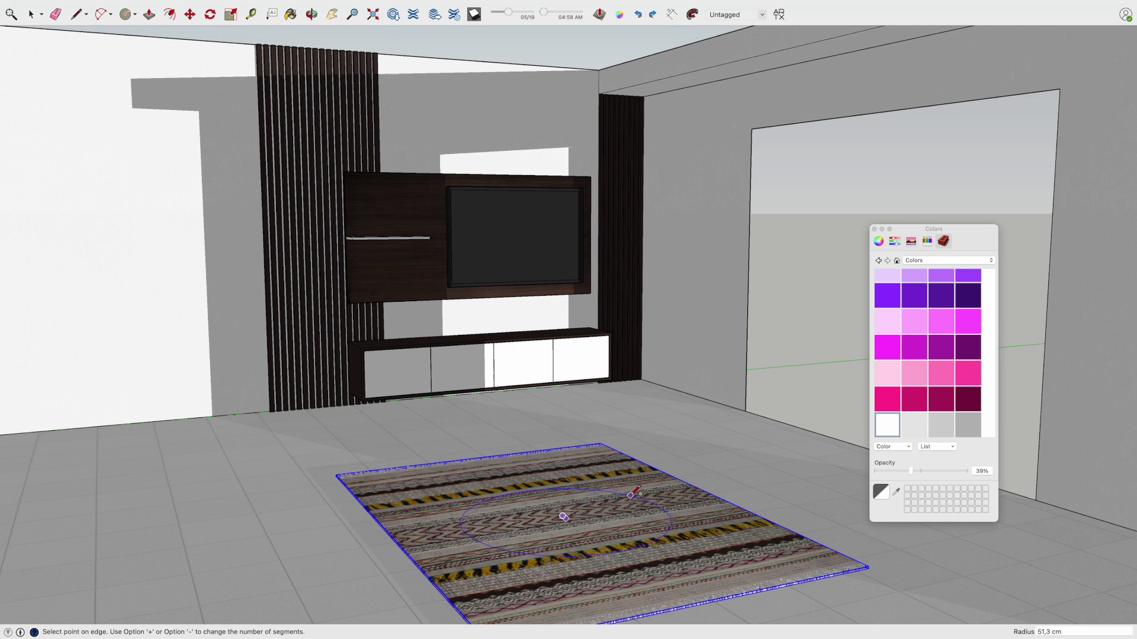
- Draw a circle on the carpet, extrude it 30 cm into a cylinder and group it
left_click(635, 492)
key("p")
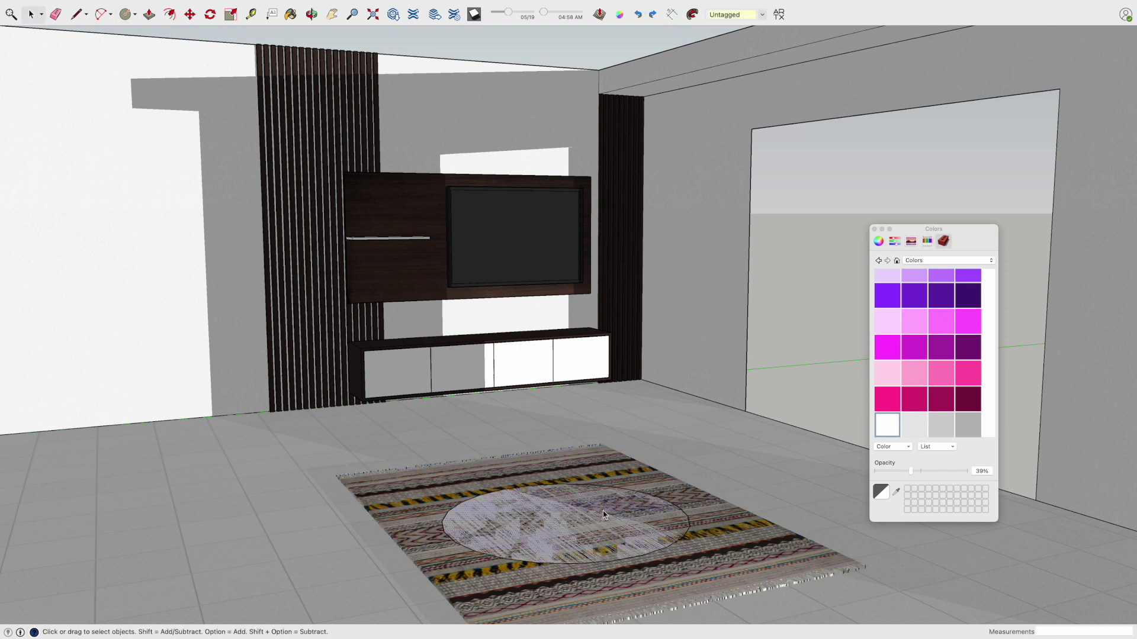
left_click(619, 503)
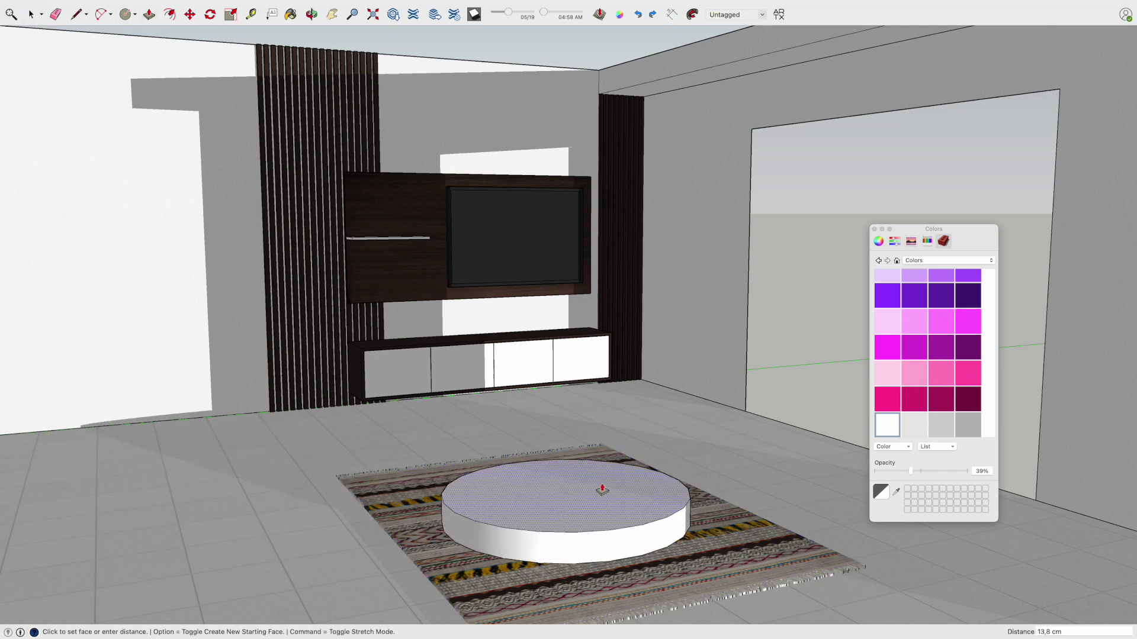
key("Return")
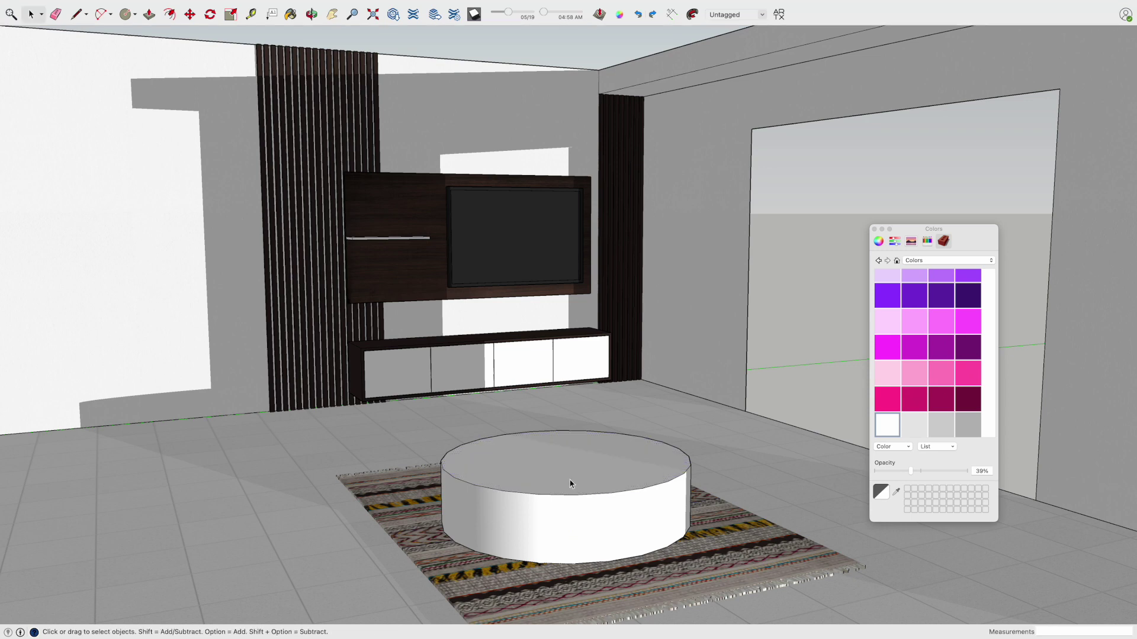
key("space")
triple_click(571, 484)
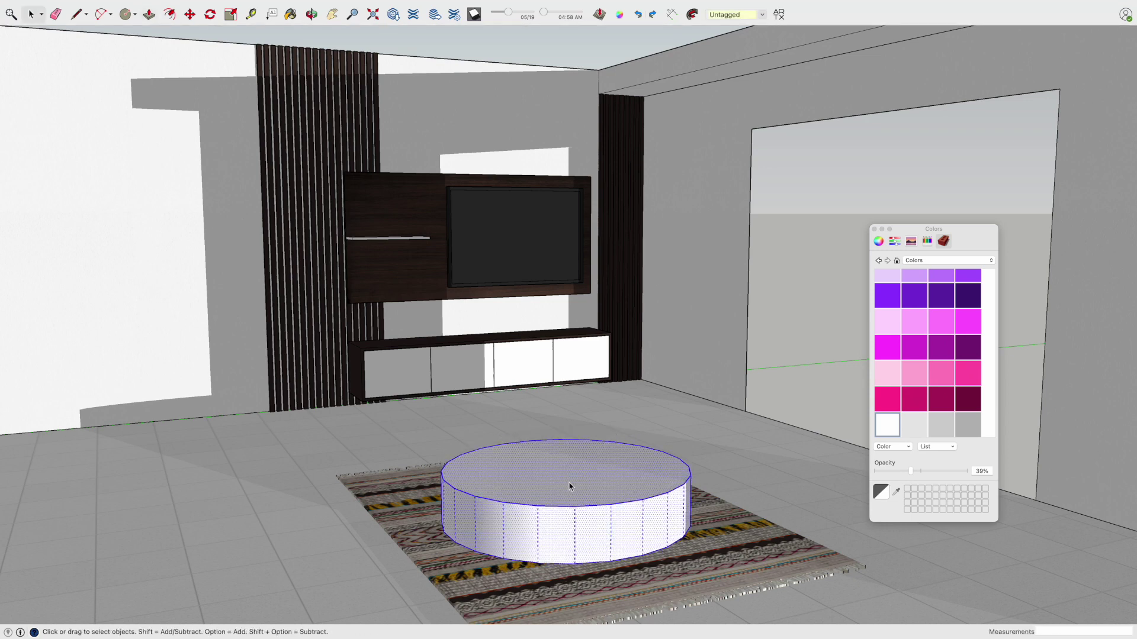
right_click(570, 486)
left_click(579, 517)
- Lift the grouped round table 3 cm along the blue axis
key("m")
left_click(576, 469)
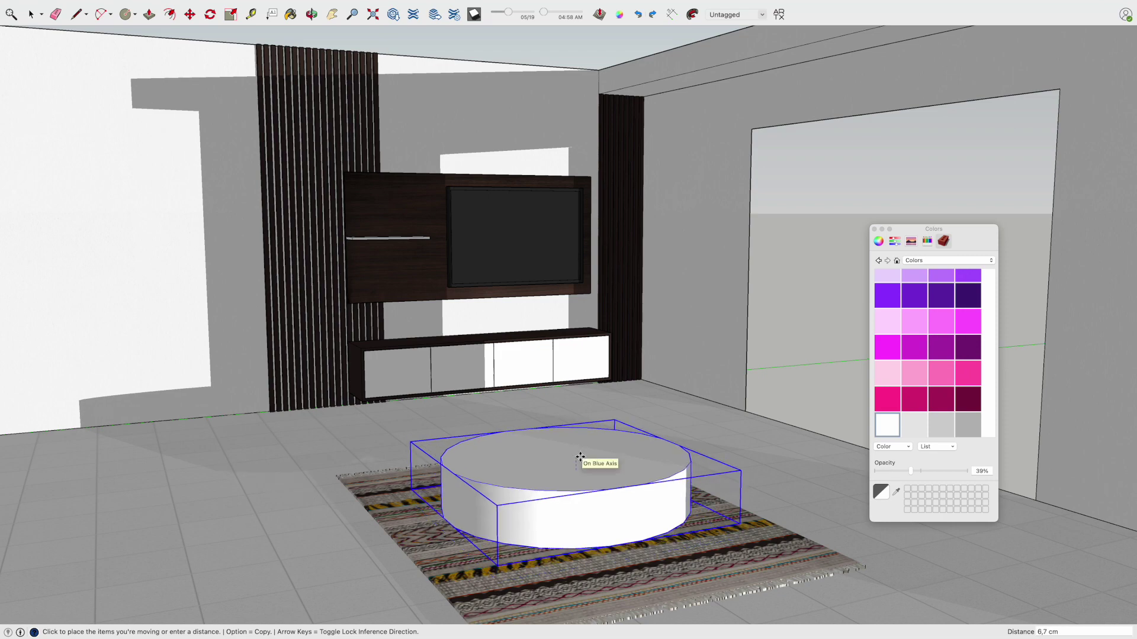
type("3")
key("Return")
key("space")
mouse_move(597, 463)
middle_mouse_down()
mouse_move(657, 520)
mouse_move(618, 507)
middle_mouse_up()
scroll(618, 507, "down", 3)
scroll(761, 488, "down", 2)
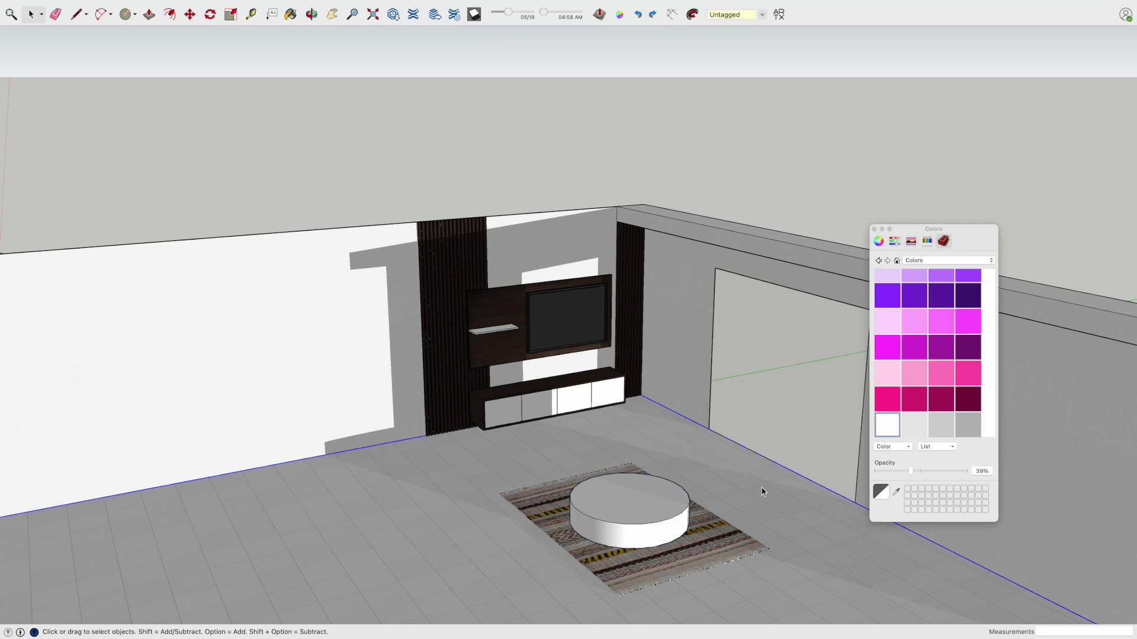
scroll(636, 521, "up", 4)
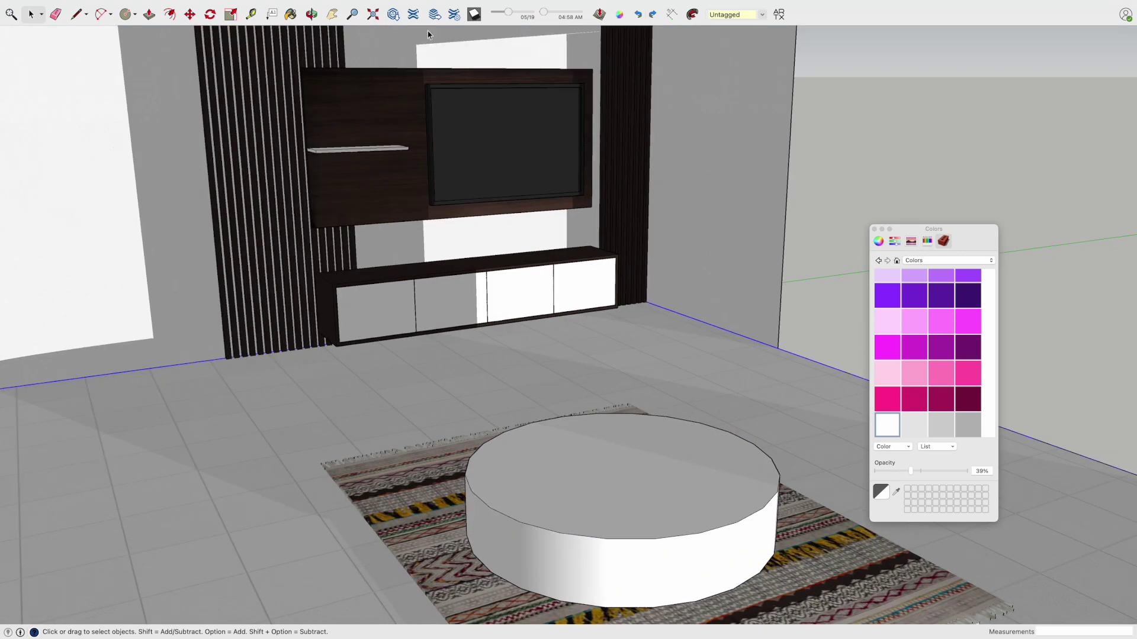
scroll(567, 147, "down", 5)
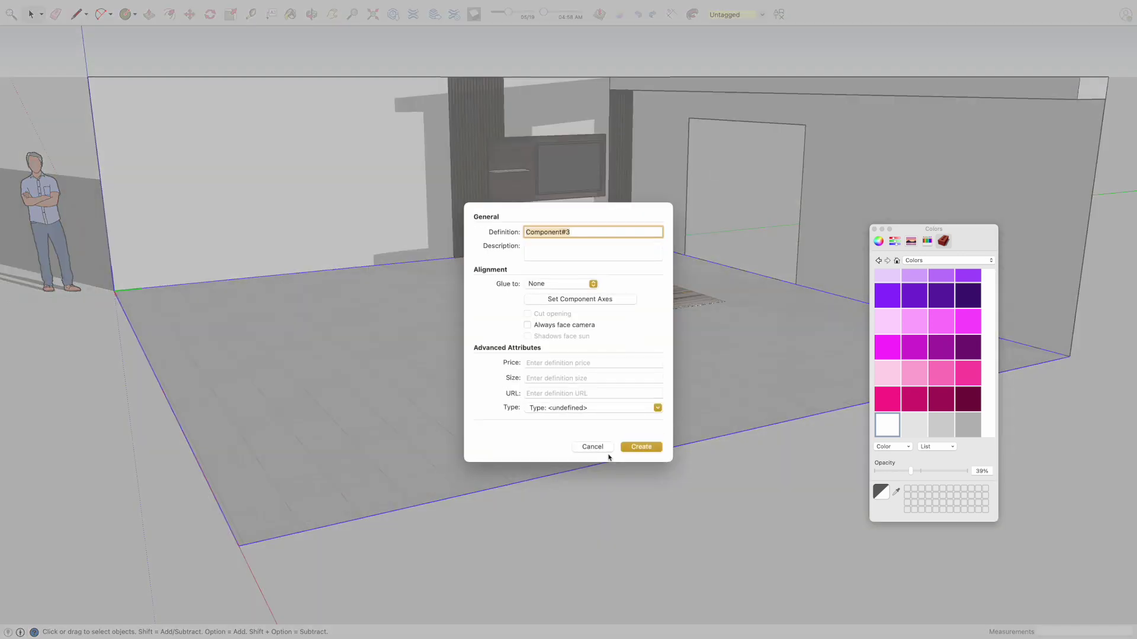
- Dismiss the component settings and set the shadow time to early morning, about 06:51 AM
left_click(627, 447)
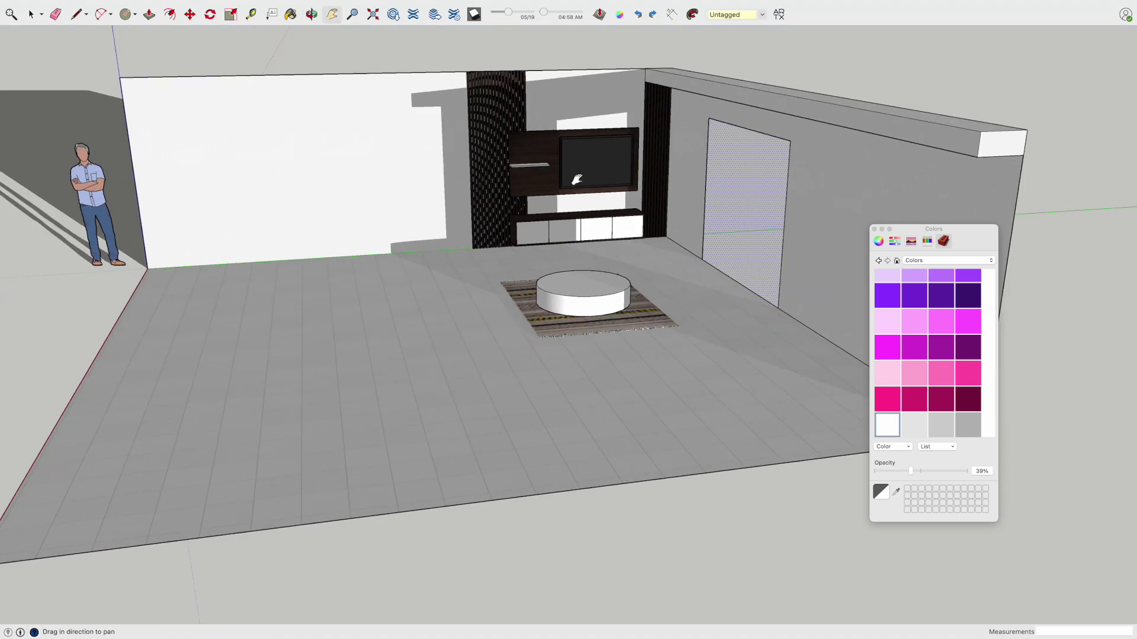
middle_click_drag(650, 143, 740, 332)
scroll(740, 332, "up", 5)
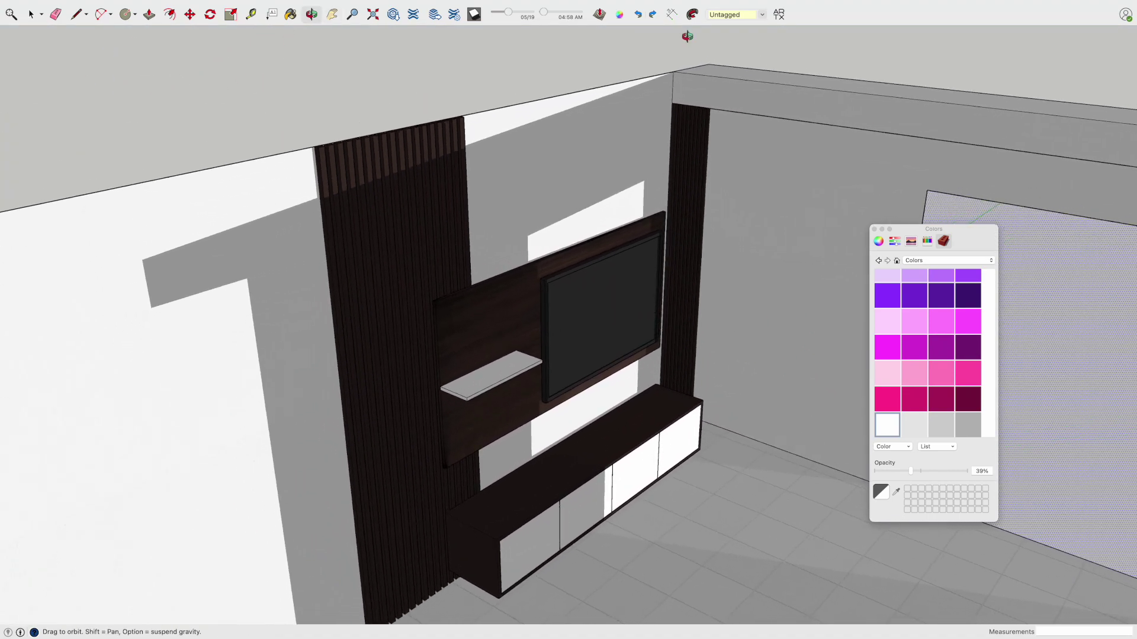
left_click_drag(543, 12, 569, 11)
key("Page_Down")
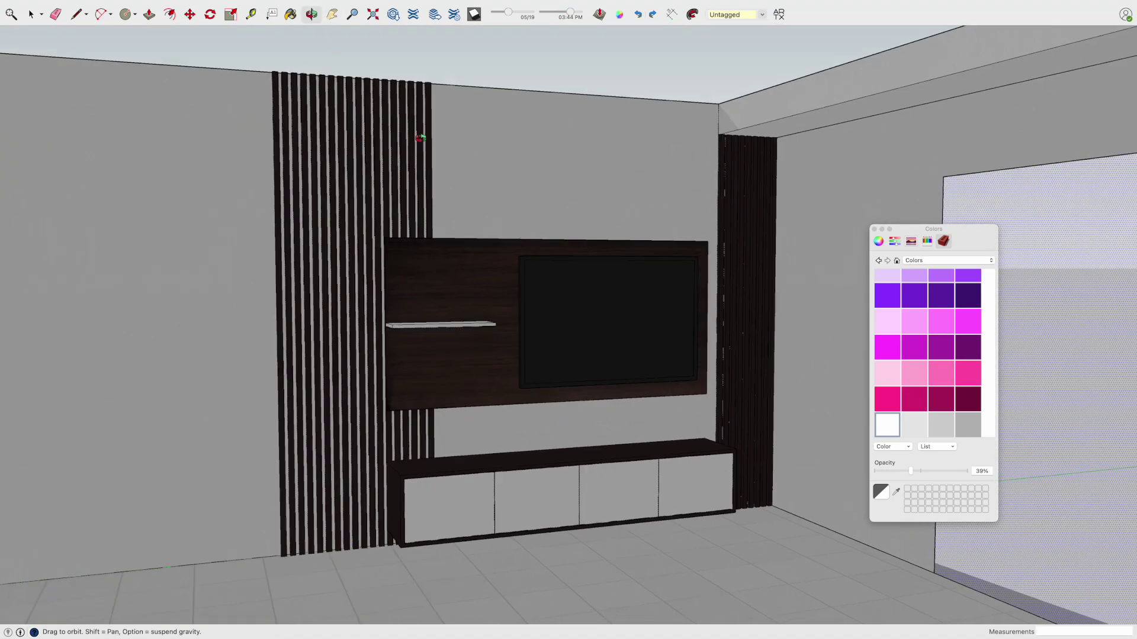
left_click_drag(564, 12, 542, 13)
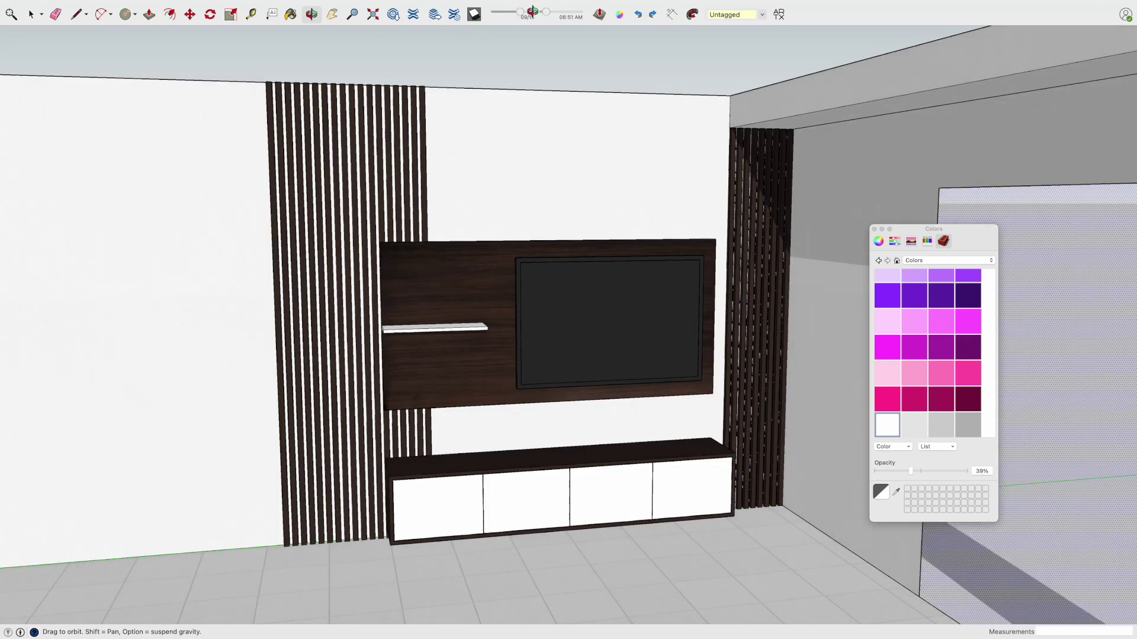
scroll(616, 304, "down", 3)
- Orbit to view the TV wall straight on with the rug and round table
mouse_move(616, 304)
left_mouse_down()
mouse_move(786, 401)
mouse_move(733, 317)
mouse_move(728, 329)
mouse_move(620, 299)
left_mouse_up()
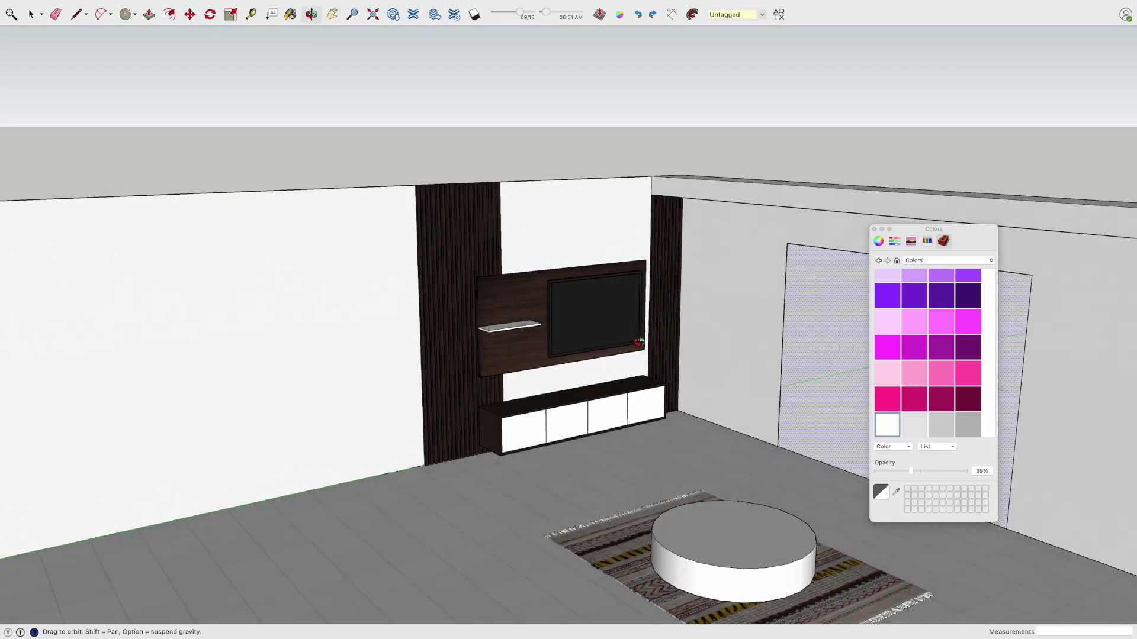
left_click_drag(620, 299, 569, 272)
key("space")
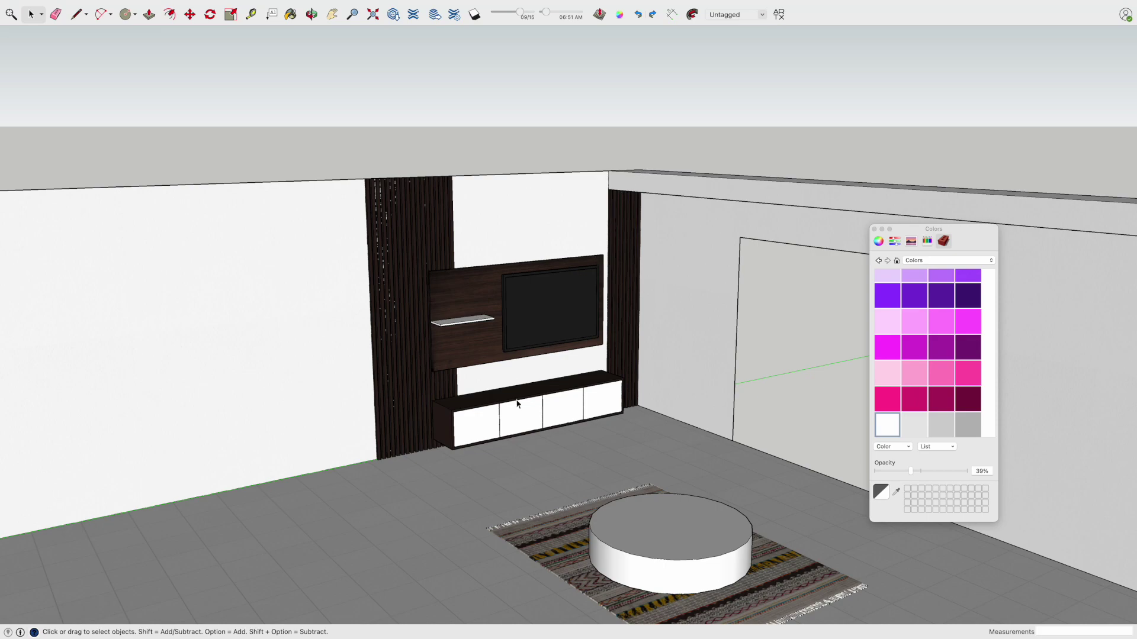
scroll(517, 404, "up", 5)
scroll(524, 376, "down", 2)
mouse_move(485, 364)
middle_mouse_down()
mouse_move(634, 432)
mouse_move(464, 292)
mouse_move(93, 172)
middle_mouse_up()
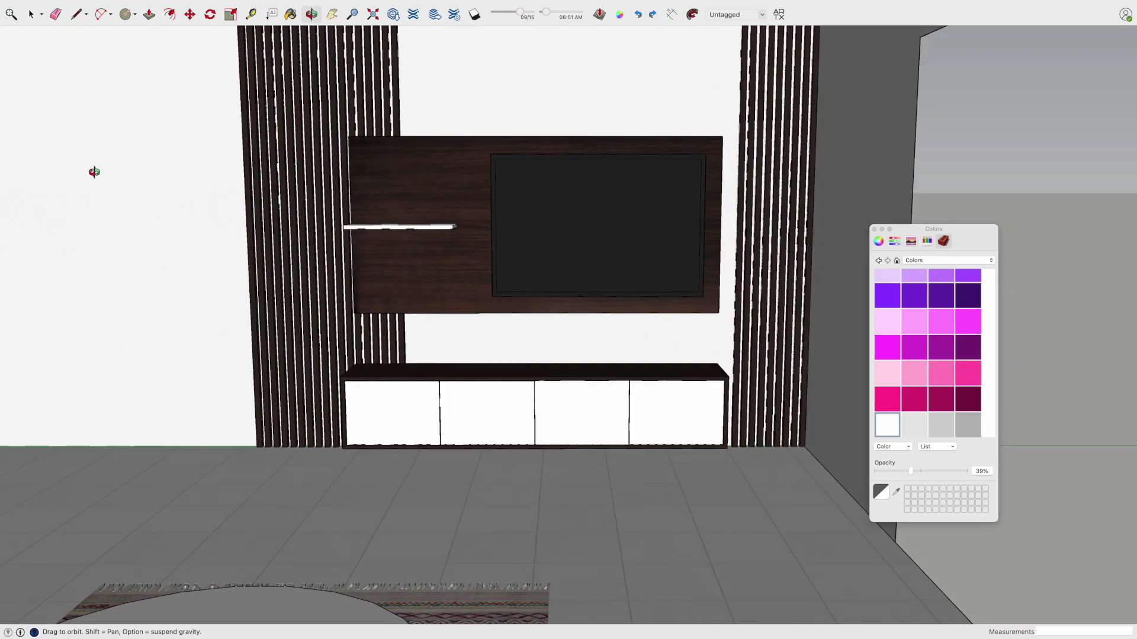
mouse_move(463, 202)
middle_mouse_down()
mouse_move(487, 190)
mouse_move(567, 246)
mouse_move(573, 233)
mouse_move(662, 246)
mouse_move(593, 274)
mouse_move(589, 291)
mouse_move(502, 44)
middle_mouse_up()
left_click(395, 15)
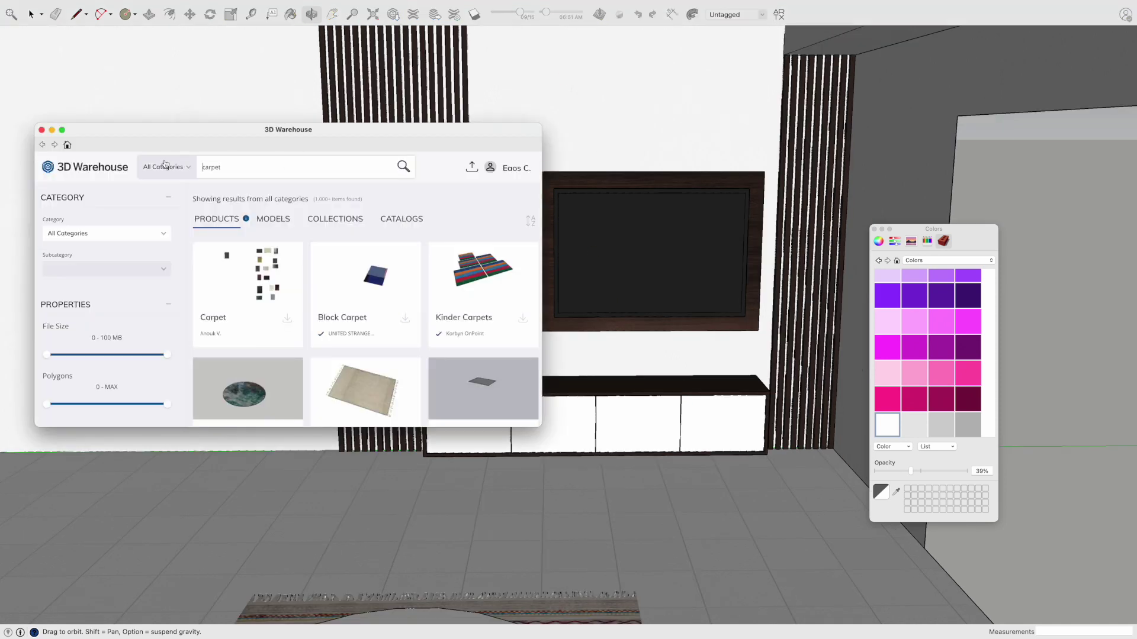
- Search 3D Warehouse for 'books', load the Books model and place it on the floating shelf
type("books")
key("Return")
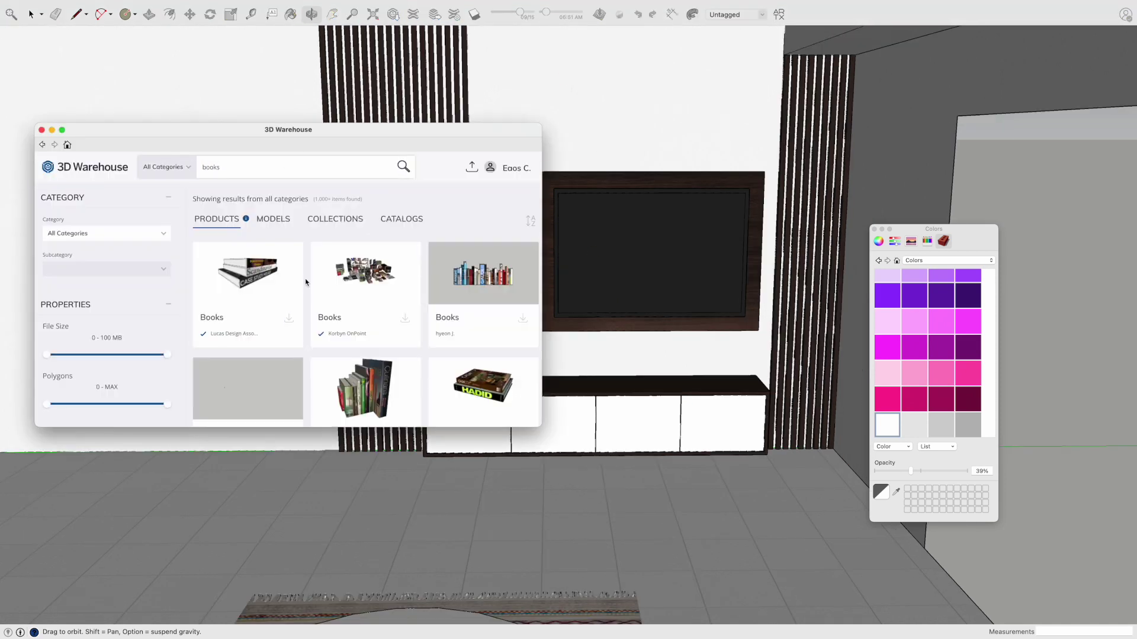
left_click(283, 280)
left_click(375, 373)
left_click(534, 218)
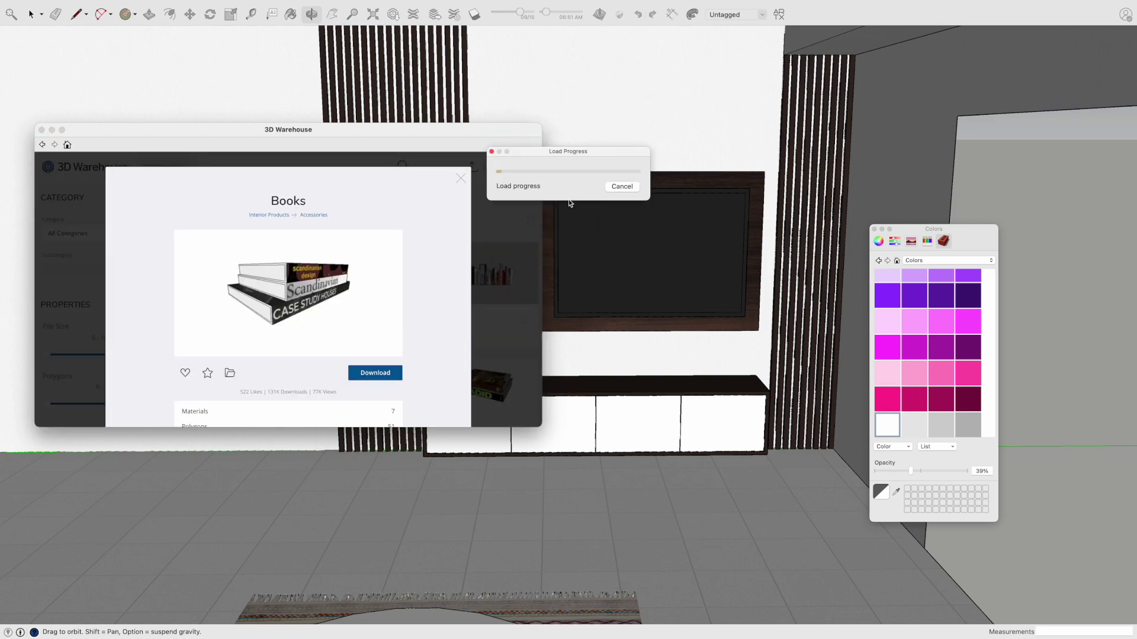
left_click(478, 249)
scroll(485, 248, "up", 5)
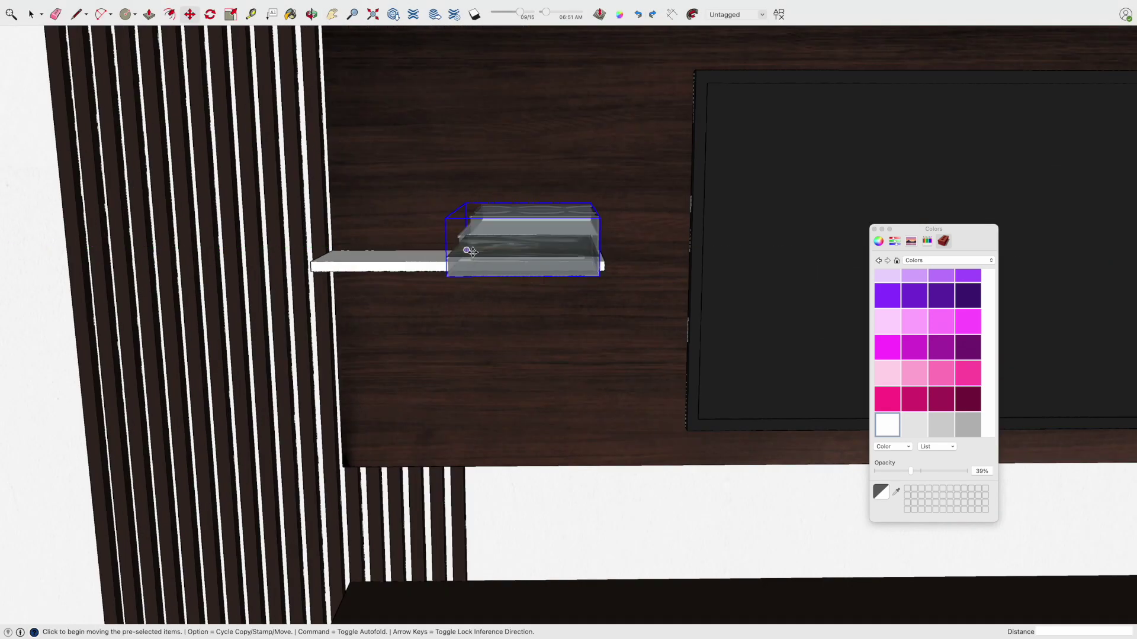
- Turn the books about 90°, shift them left on the shelf and scale them to 0,76
scroll(533, 243, "up", 4)
scroll(559, 241, "up", 2)
key("m")
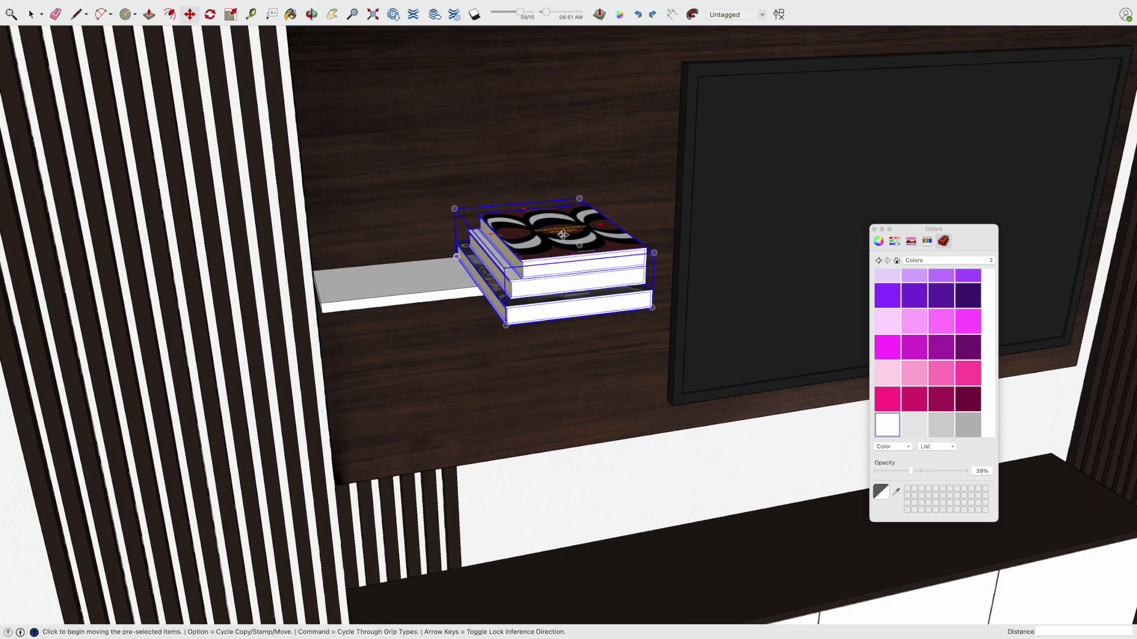
left_click(452, 213)
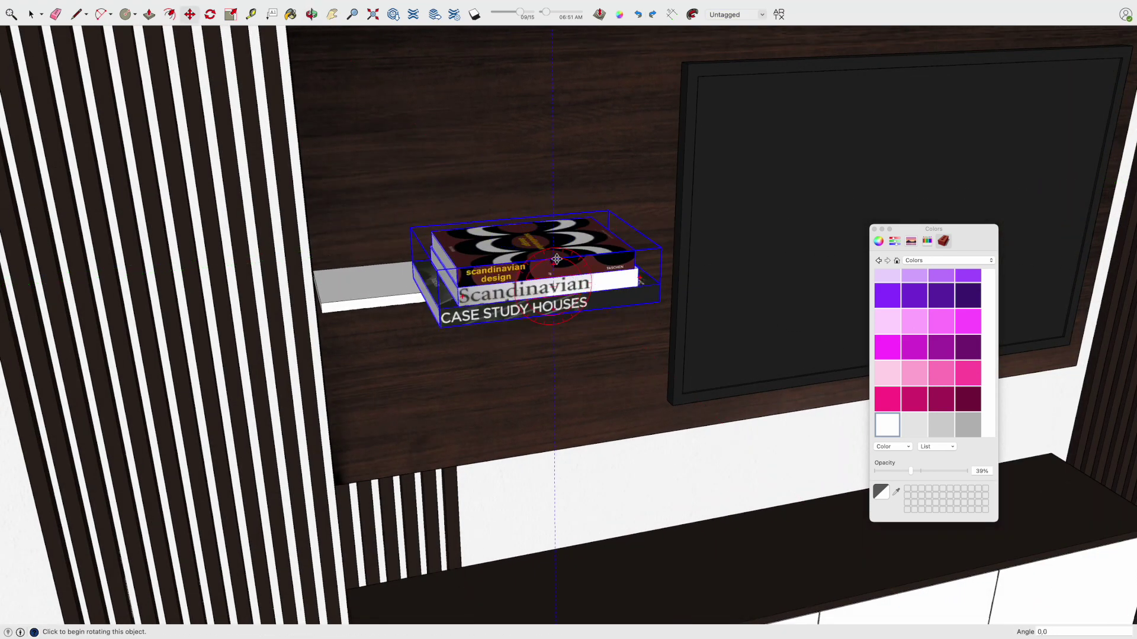
left_click(457, 291)
left_click(441, 275)
key("s")
left_click(427, 280)
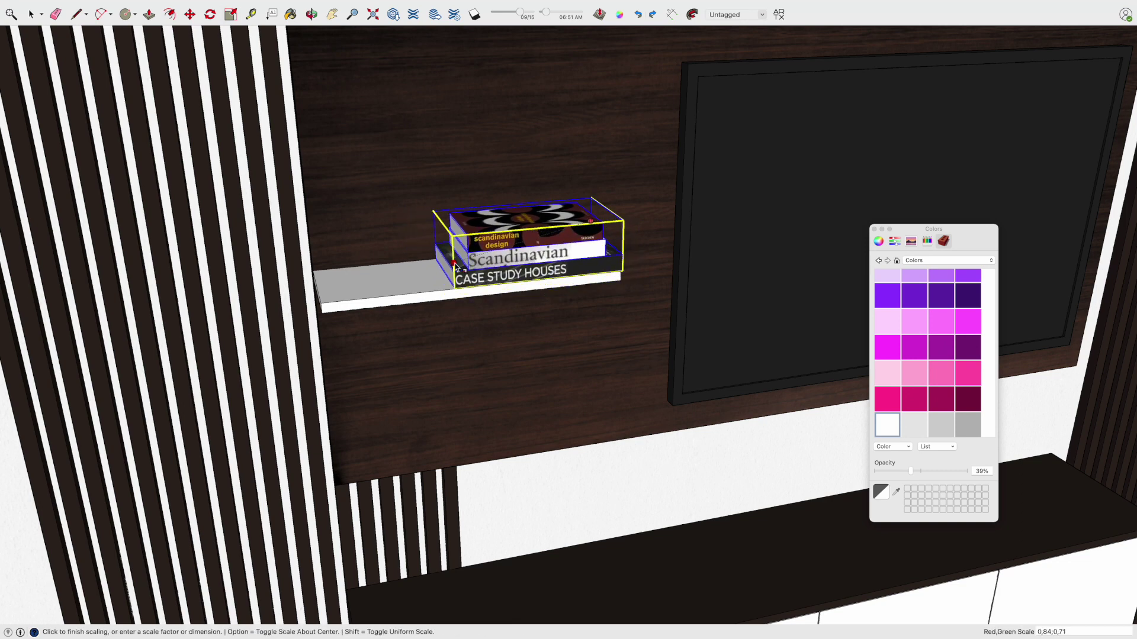
left_click(472, 261)
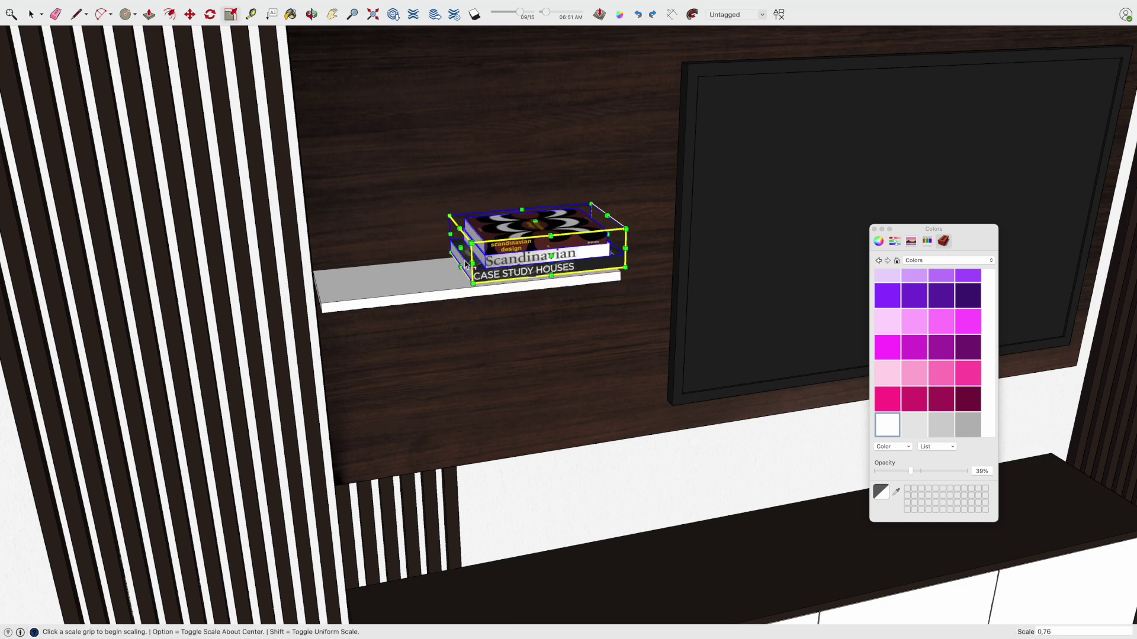
- Resize the books again and nudge them slightly along the shelf
key("m")
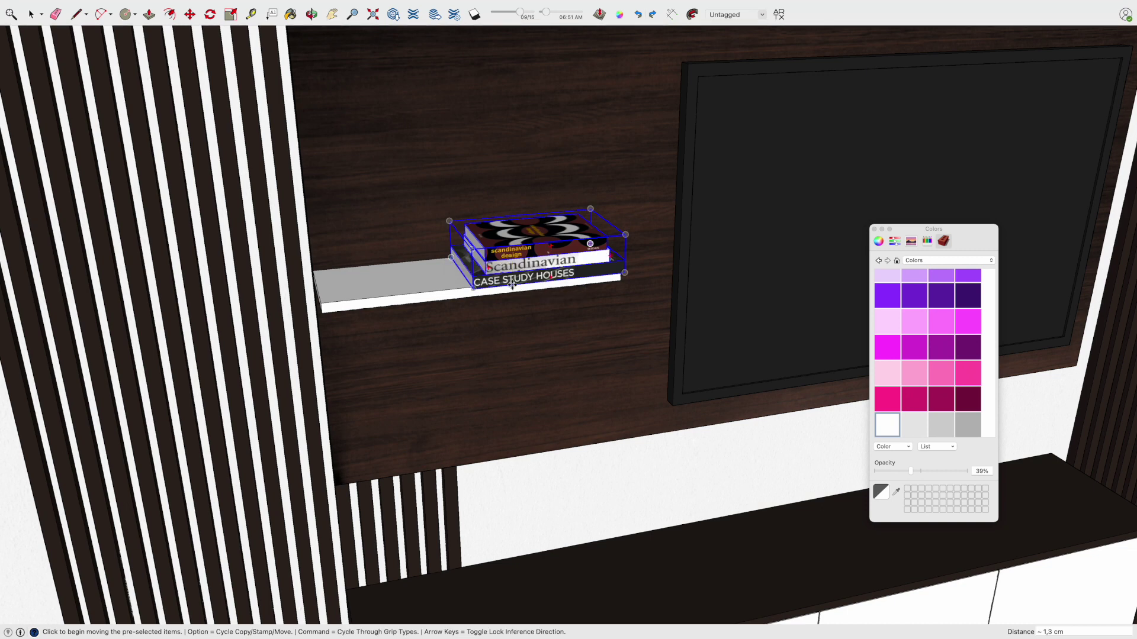
key("s")
left_click(476, 272)
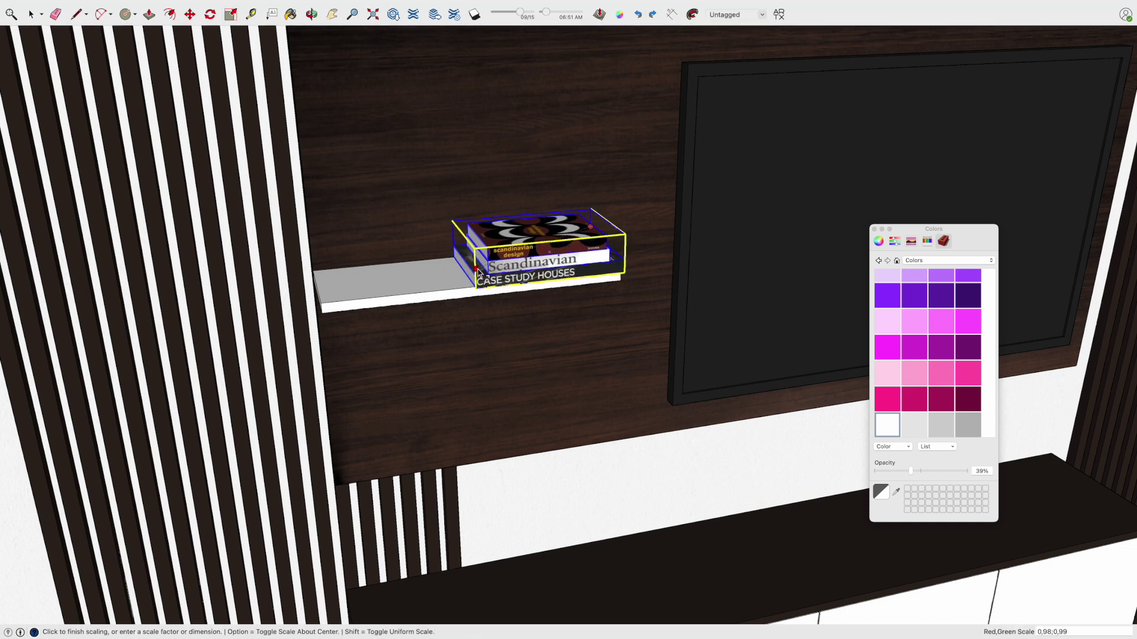
key("space")
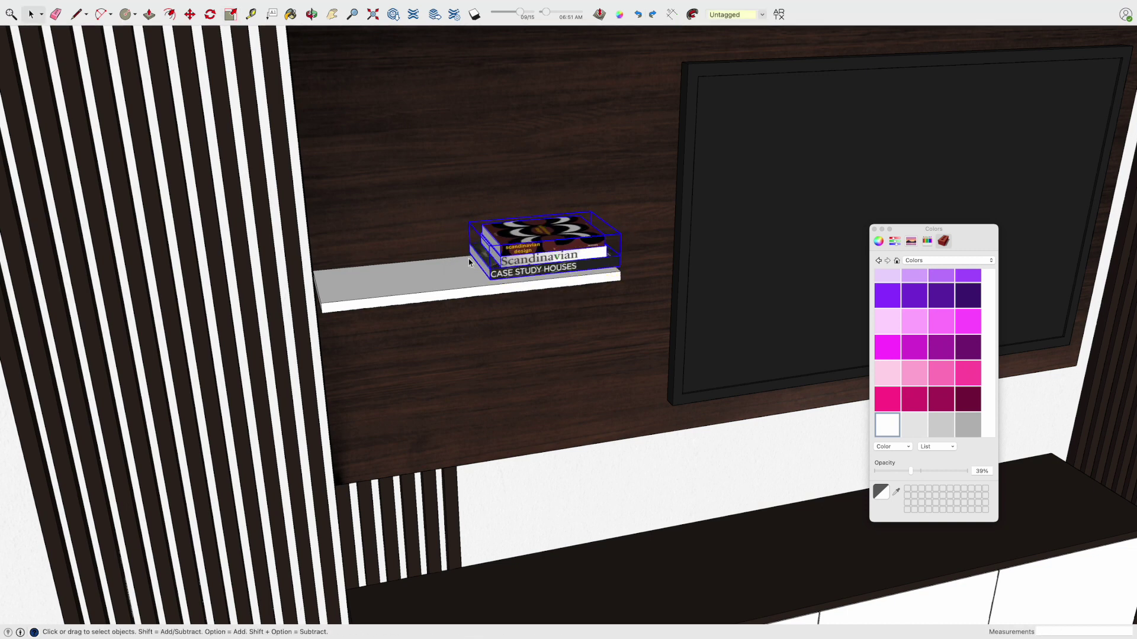
key("m")
left_click(468, 260)
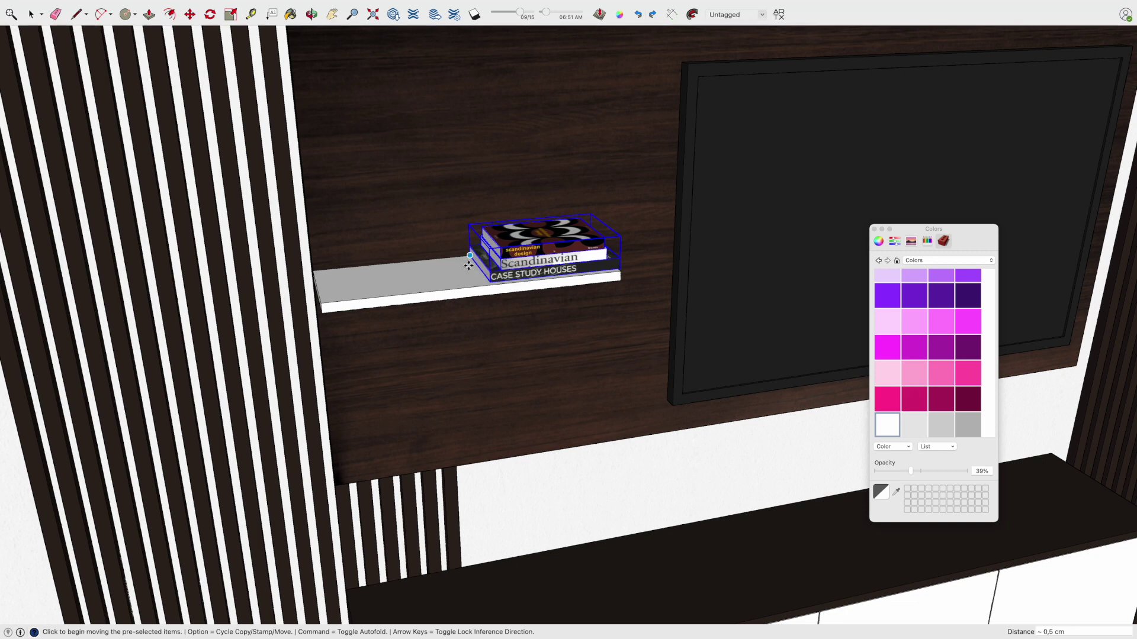
left_click(393, 14)
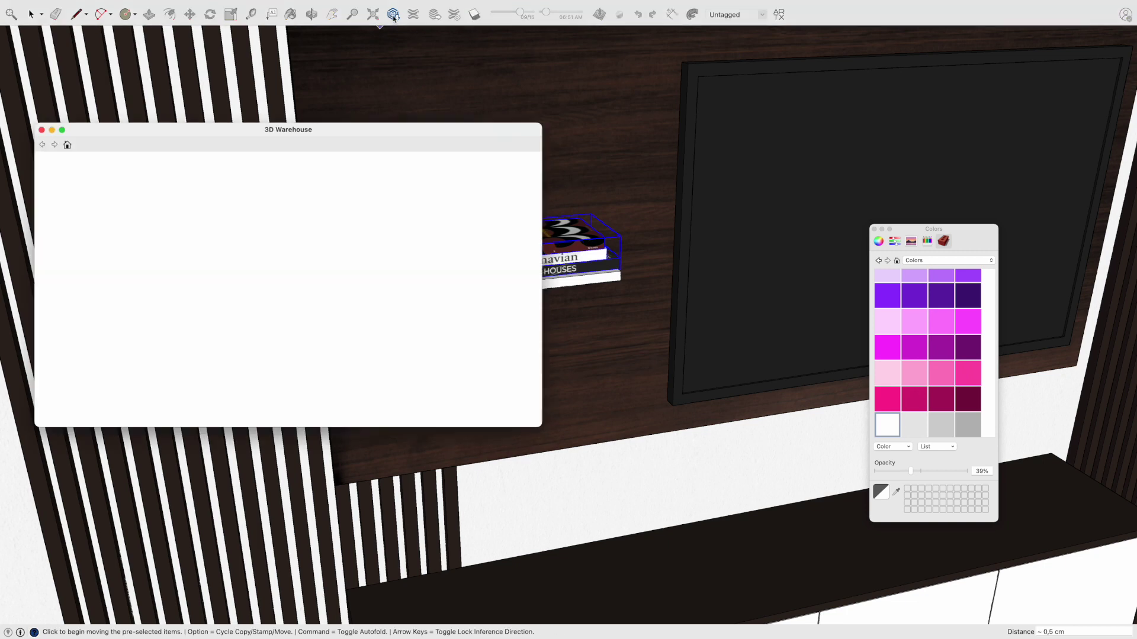
type("frog")
- Download the Frog Climber model from a 'frog' search and place it by the cabinet
key("Return")
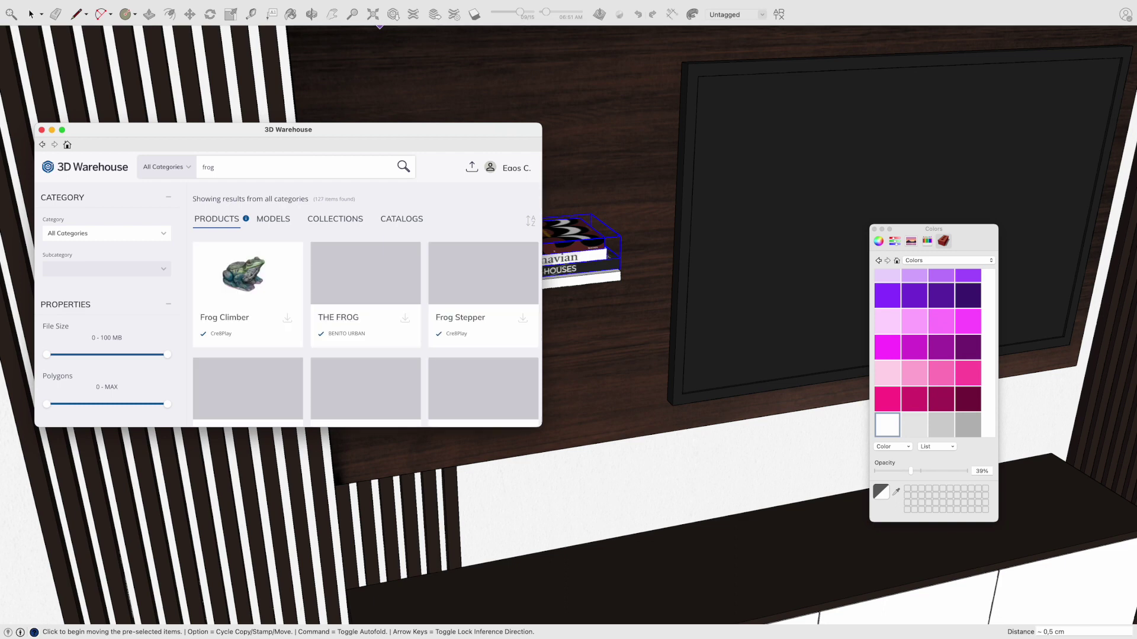
left_click(265, 284)
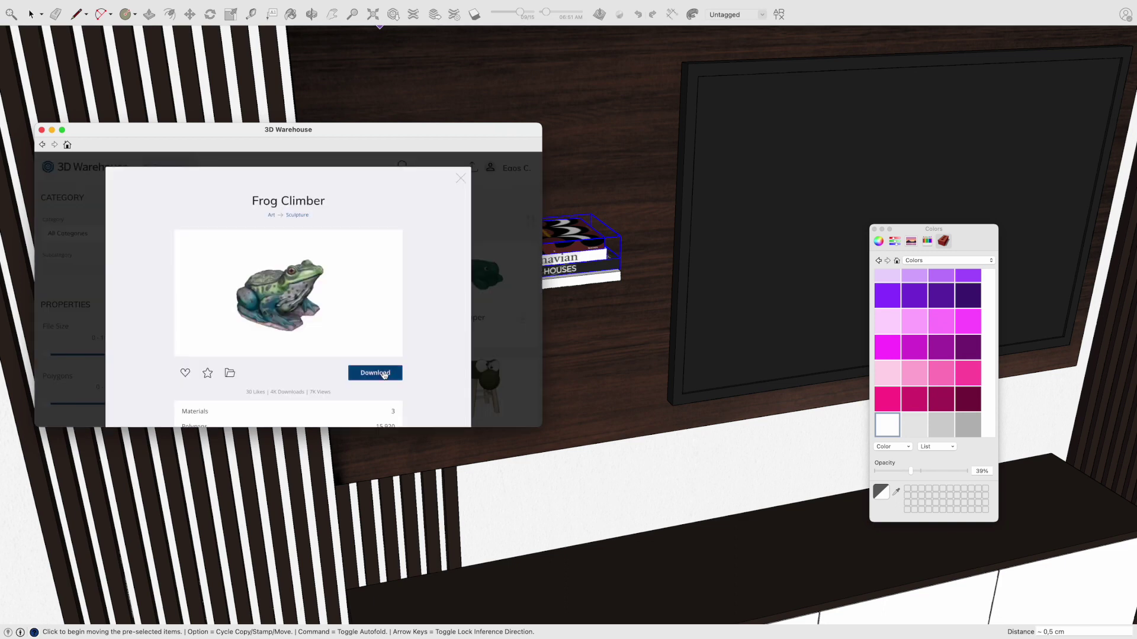
left_click(384, 374)
left_click(568, 217)
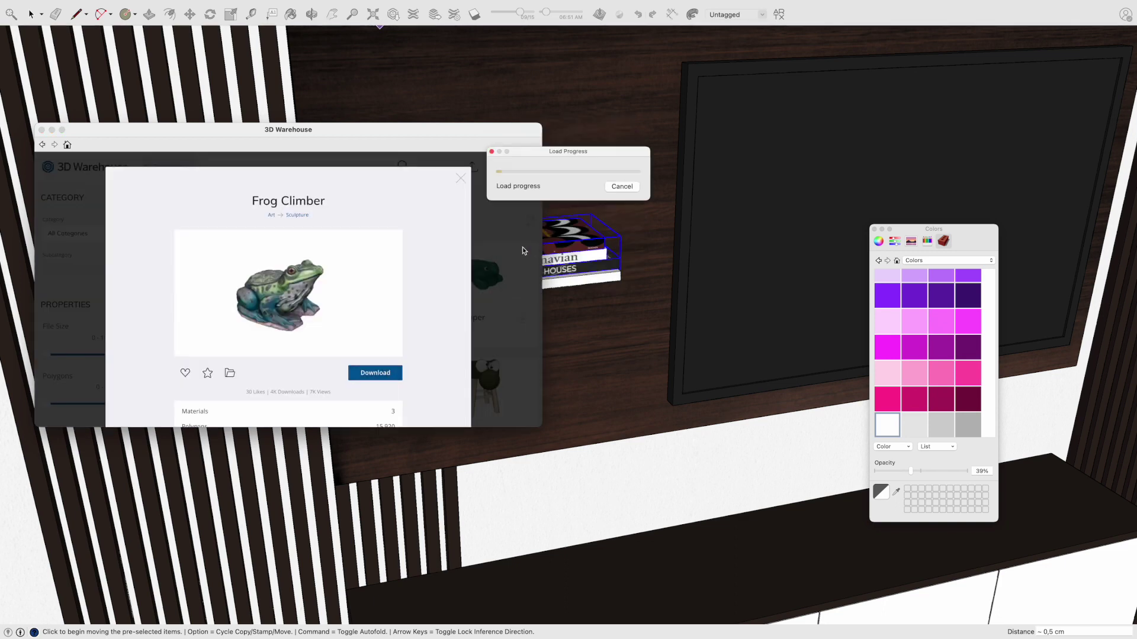
scroll(405, 273, "down", 5)
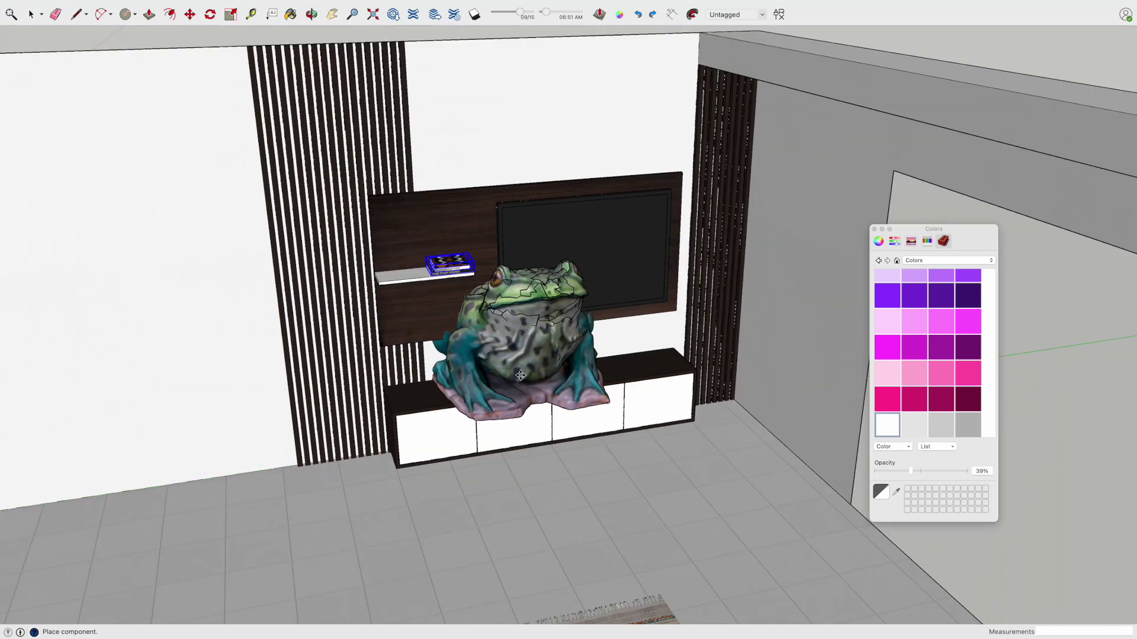
left_click(699, 536)
- Open the frog component and paint its faces a dark colour
scroll(915, 412, "down", 2)
left_click(887, 425)
key("space")
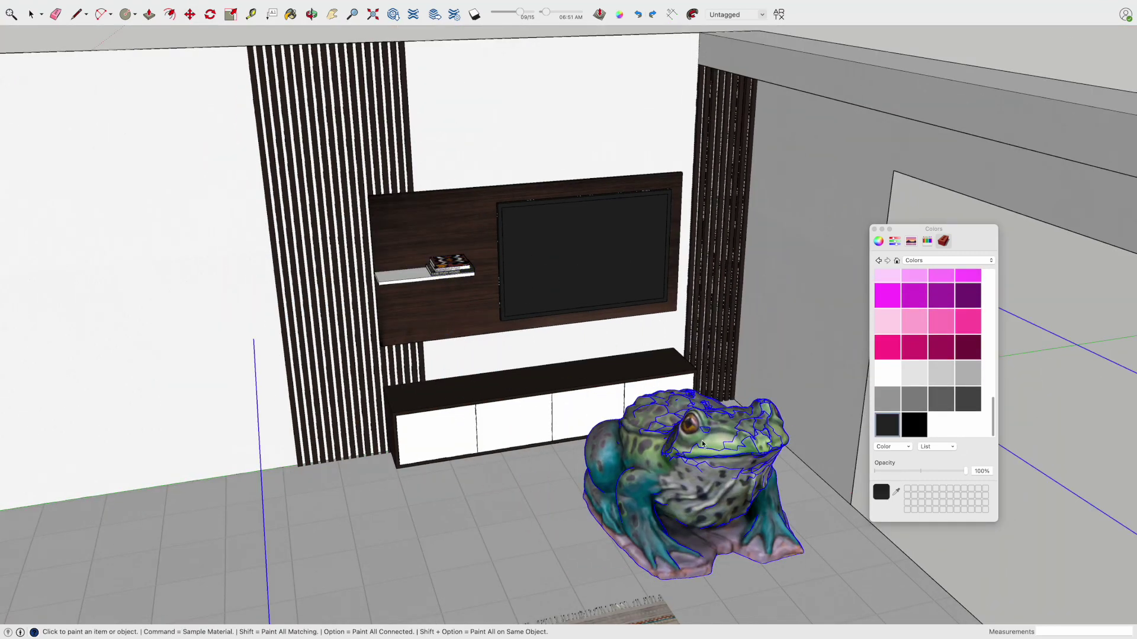
double_click(712, 445)
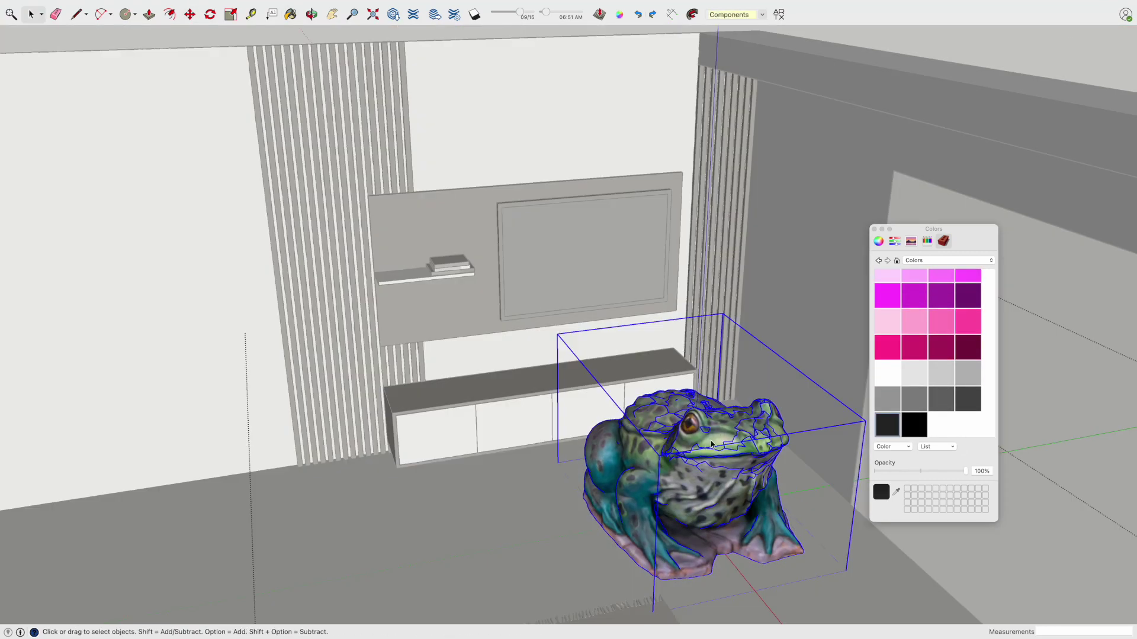
double_click(713, 442)
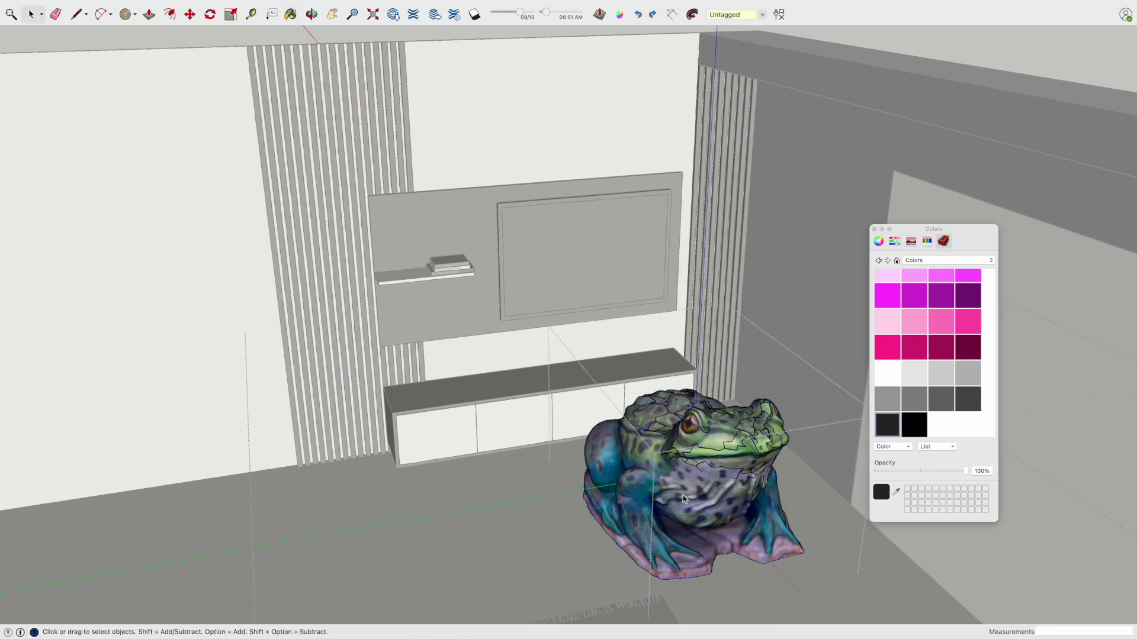
key("b")
left_click(709, 426)
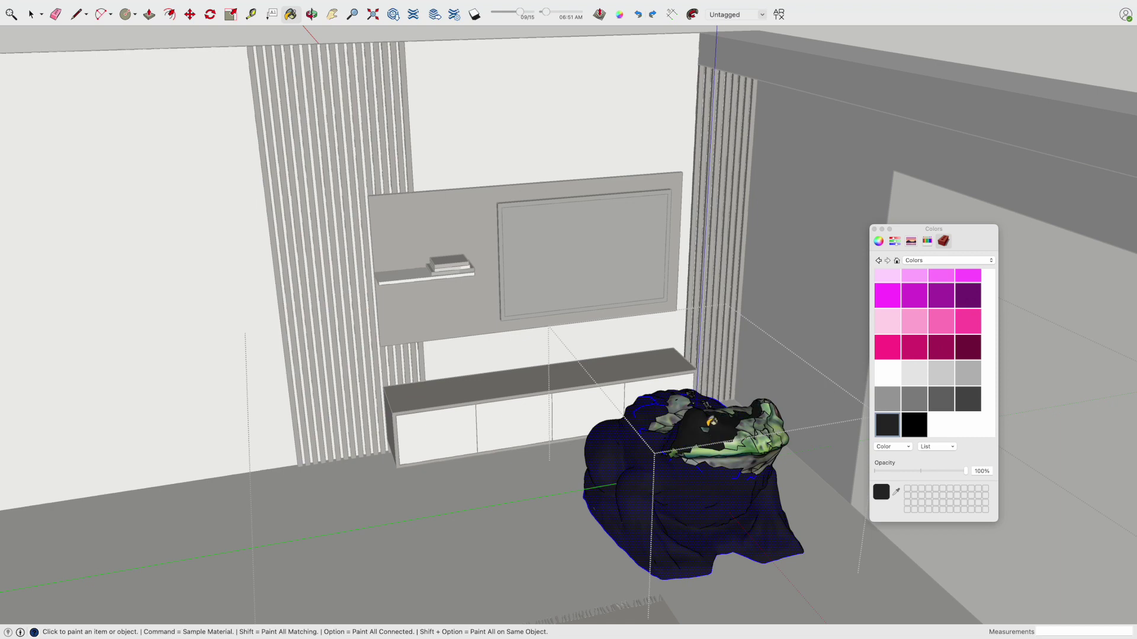
key("space")
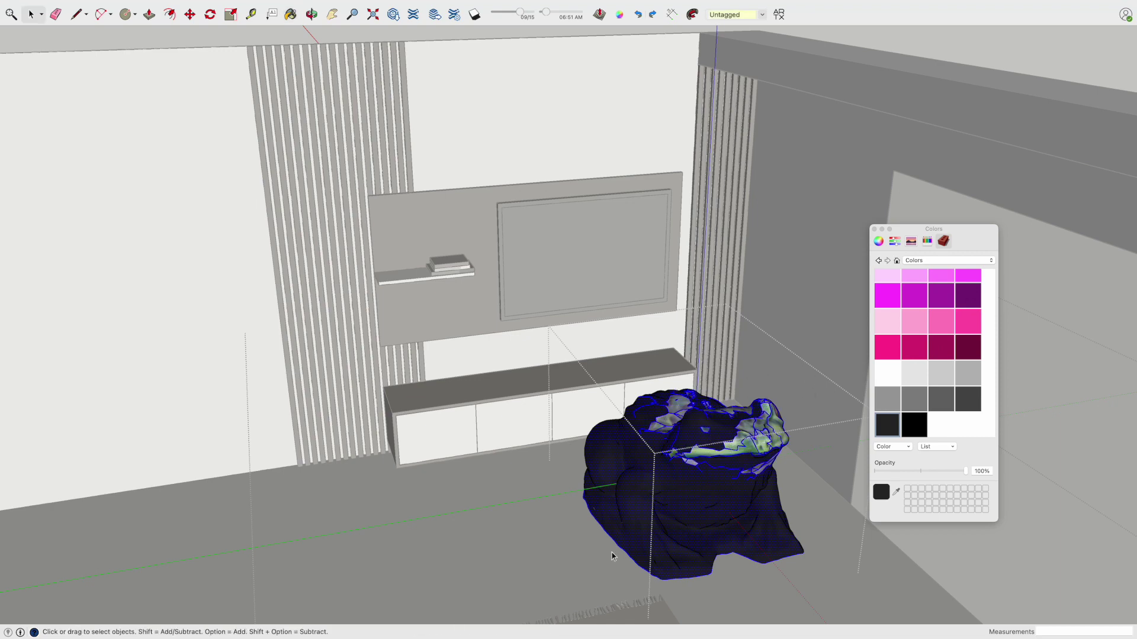
key("b")
- Select the frog sculpture and delete it from the model
left_click(711, 474)
scroll(713, 475, "down", 10)
key("space")
key("b")
key("space")
left_click(800, 443)
middle_click_drag(800, 443, 714, 459)
left_click(713, 459)
scroll(721, 457, "up", 2)
key("Delete")
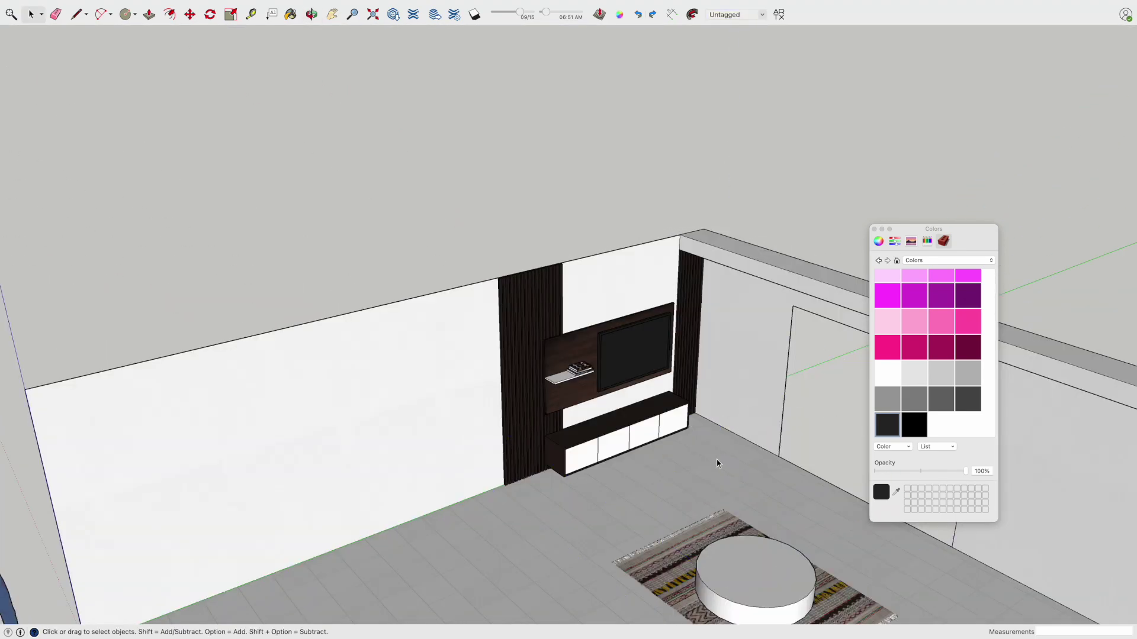
left_click(392, 15)
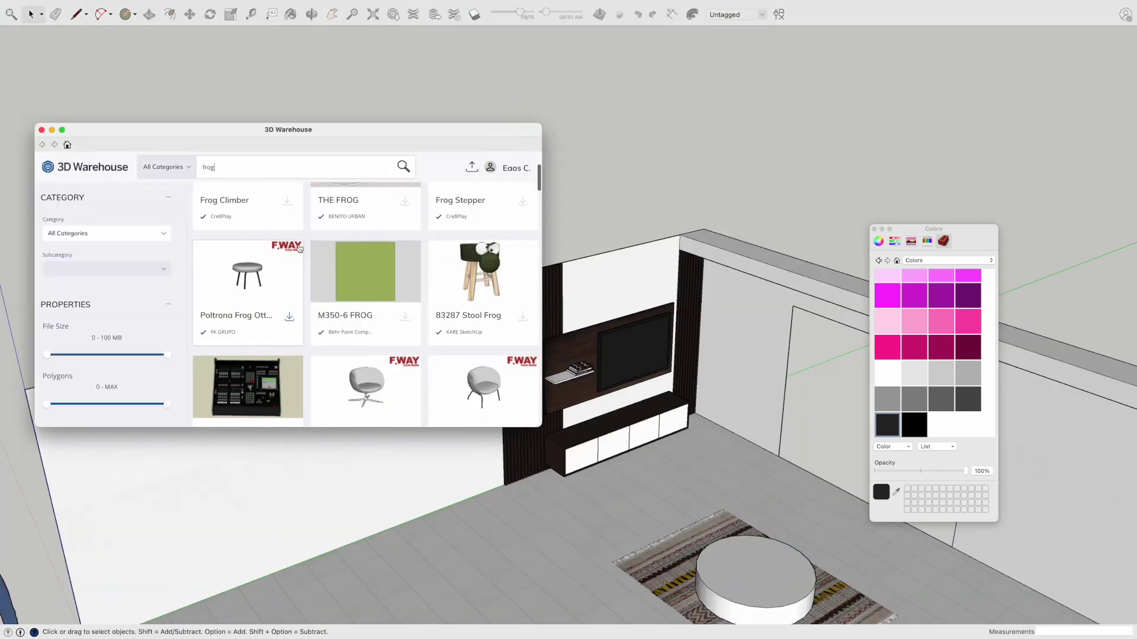
- Search 3D Warehouse for 'plant' and browse the results
scroll(273, 258, "down", 10)
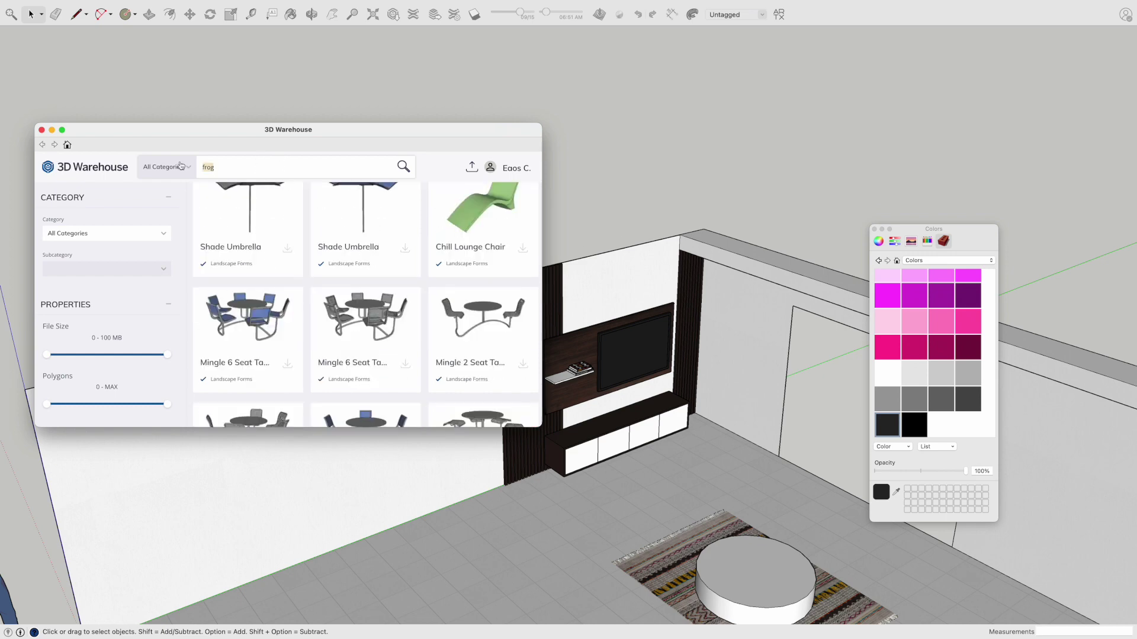
type("plant")
key("Return")
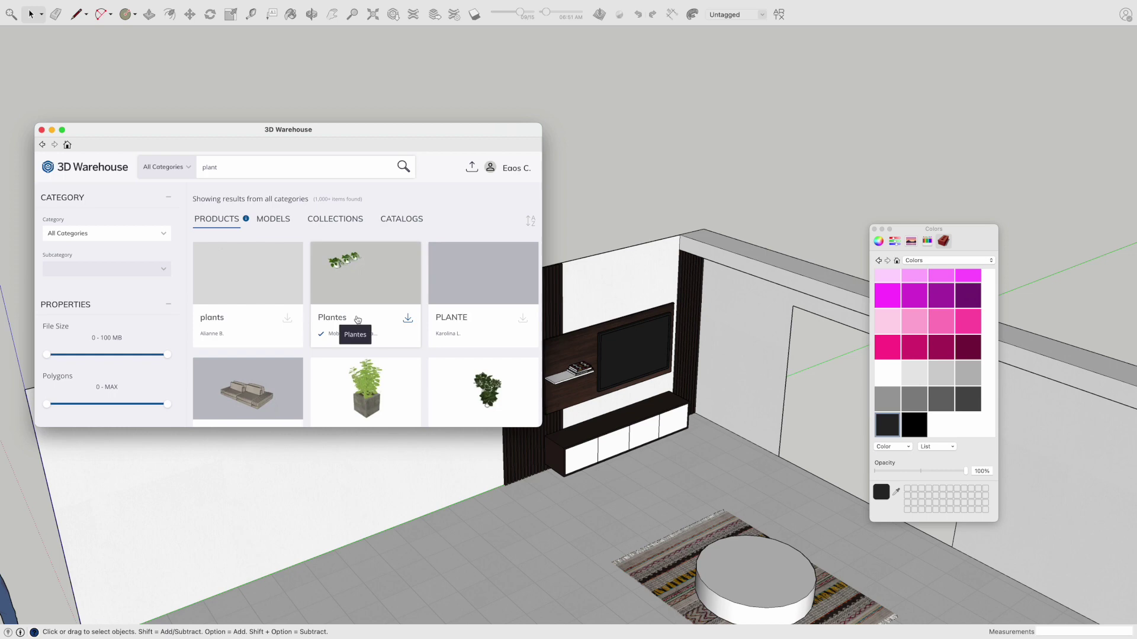
scroll(392, 345, "down", 3)
scroll(392, 345, "down", 1)
scroll(392, 344, "up", 2)
scroll(503, 231, "down", 2)
scroll(485, 249, "down", 3)
scroll(467, 266, "down", 3)
scroll(450, 287, "down", 3)
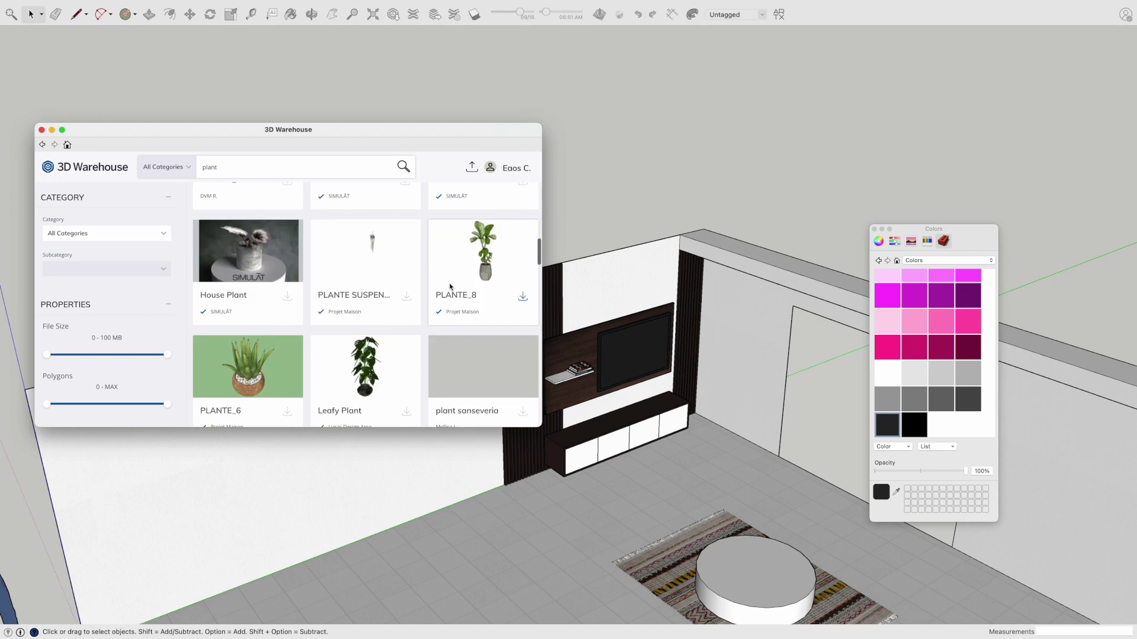
- Download the Leafy Plant and stand it on the floor beside the TV wall
left_click(390, 363)
left_click(577, 219)
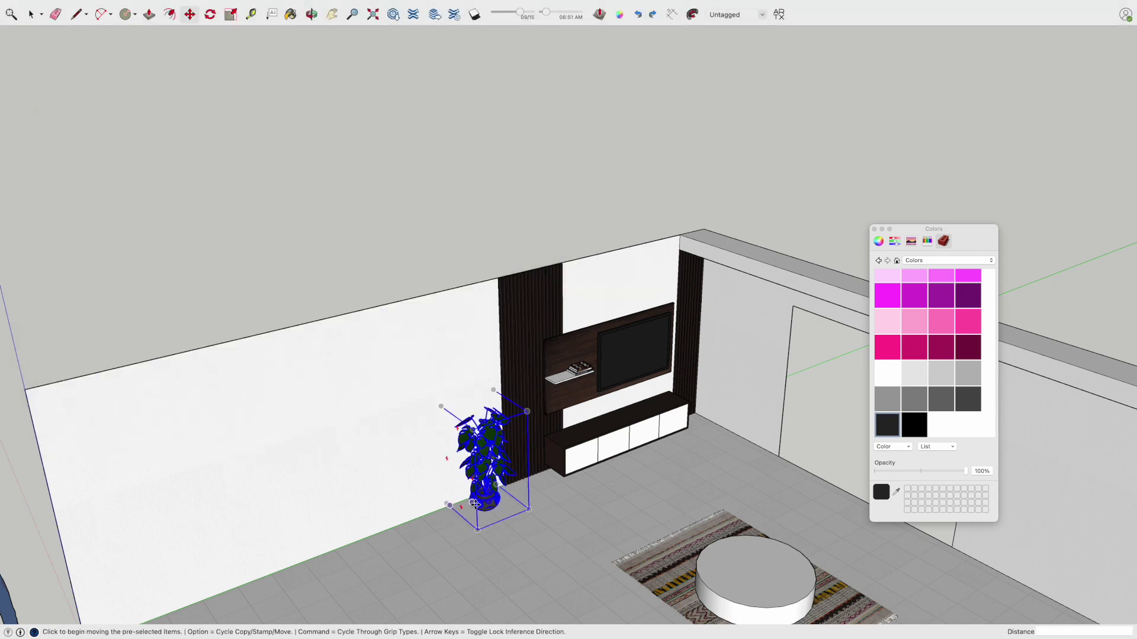
left_click(486, 504)
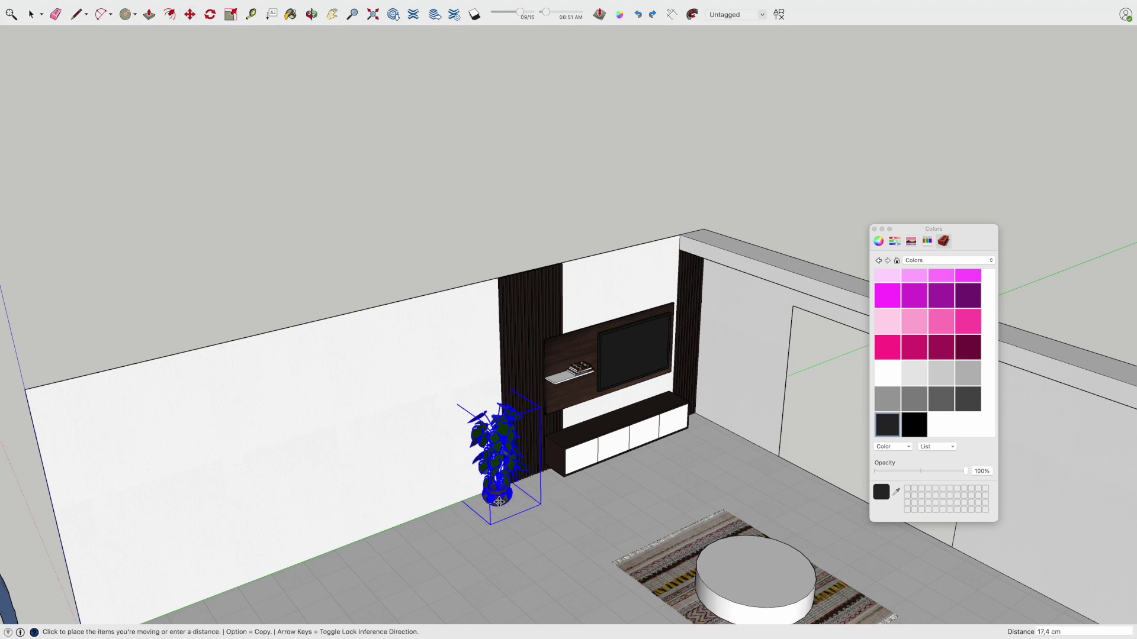
middle_click_drag(485, 503, 291, 447)
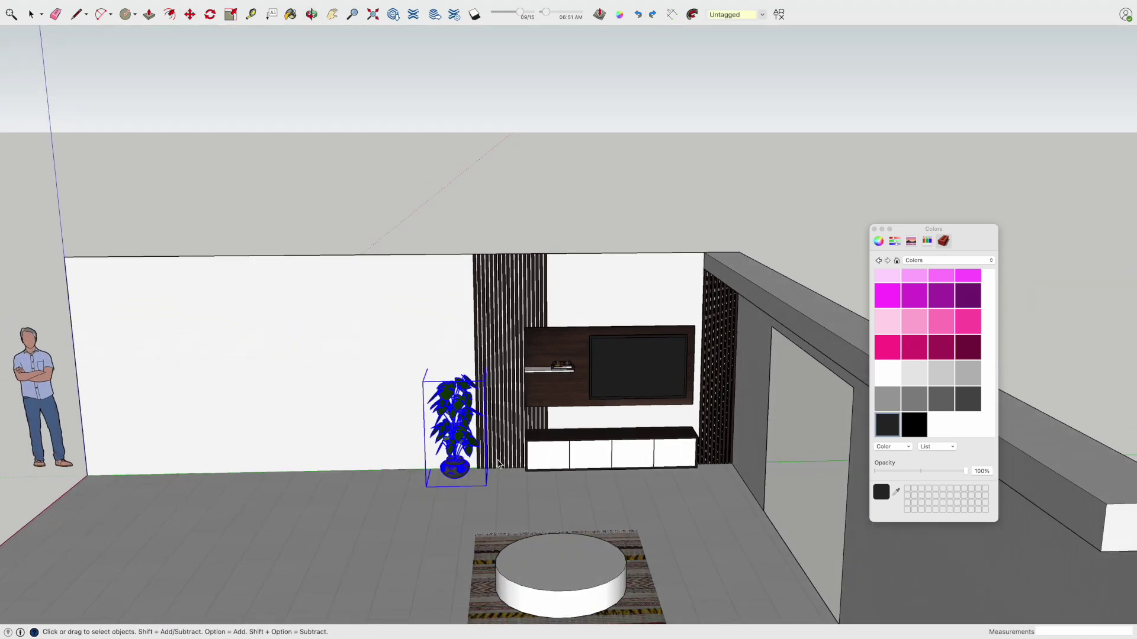
scroll(629, 419, "up", 5)
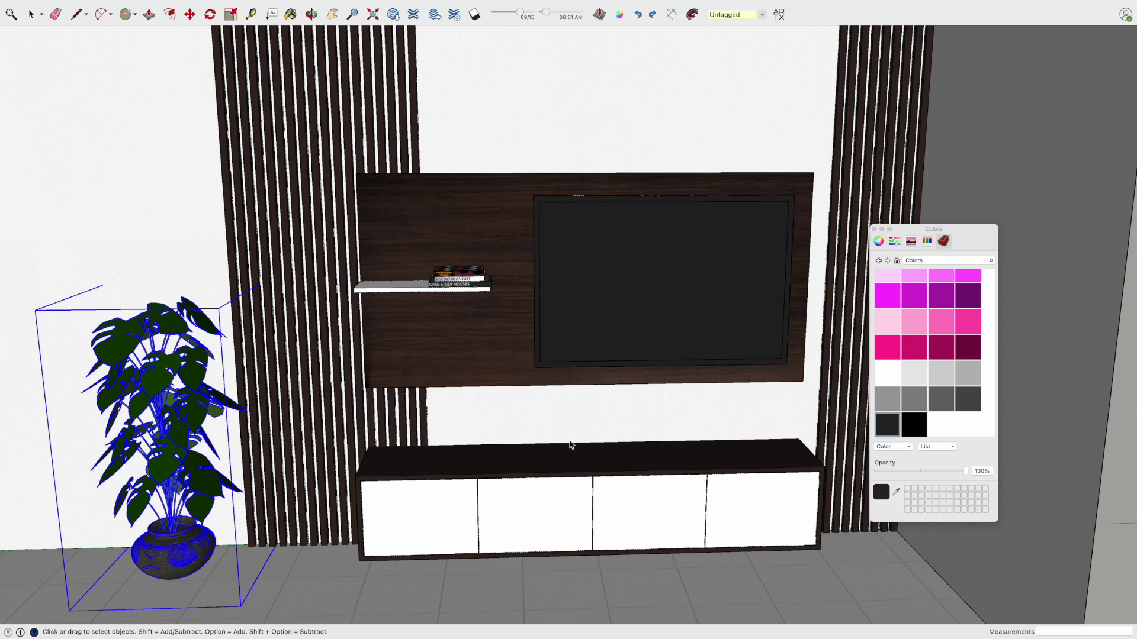
left_click(393, 14)
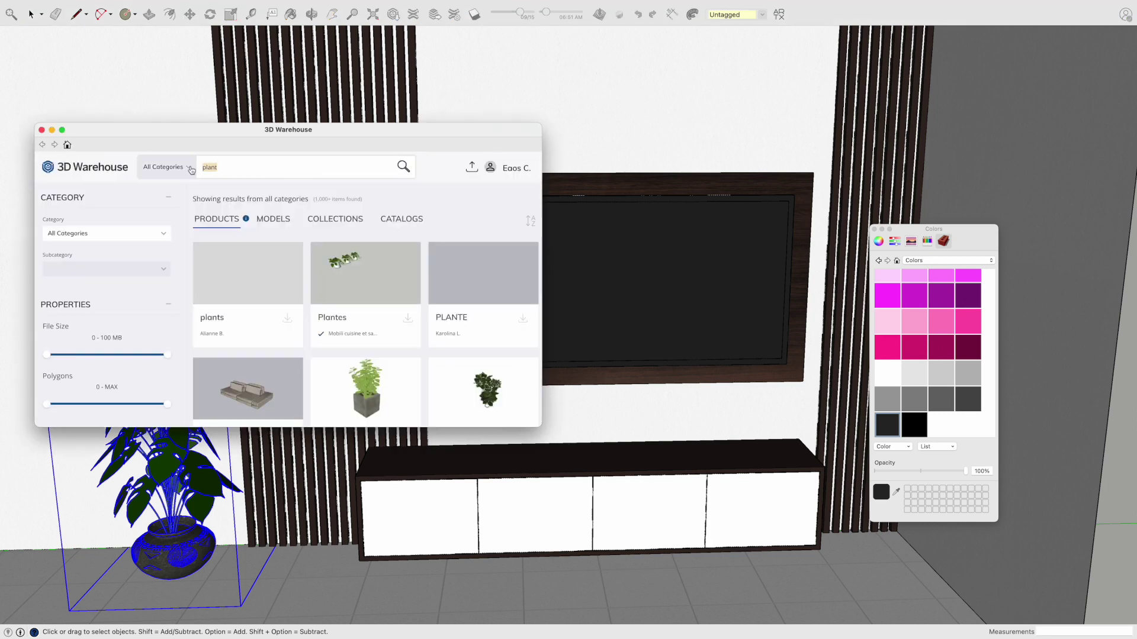
- Search 3D Warehouse for 'painting' and load the Canvas paint, Emmezeta model
type("ting")
key("Return")
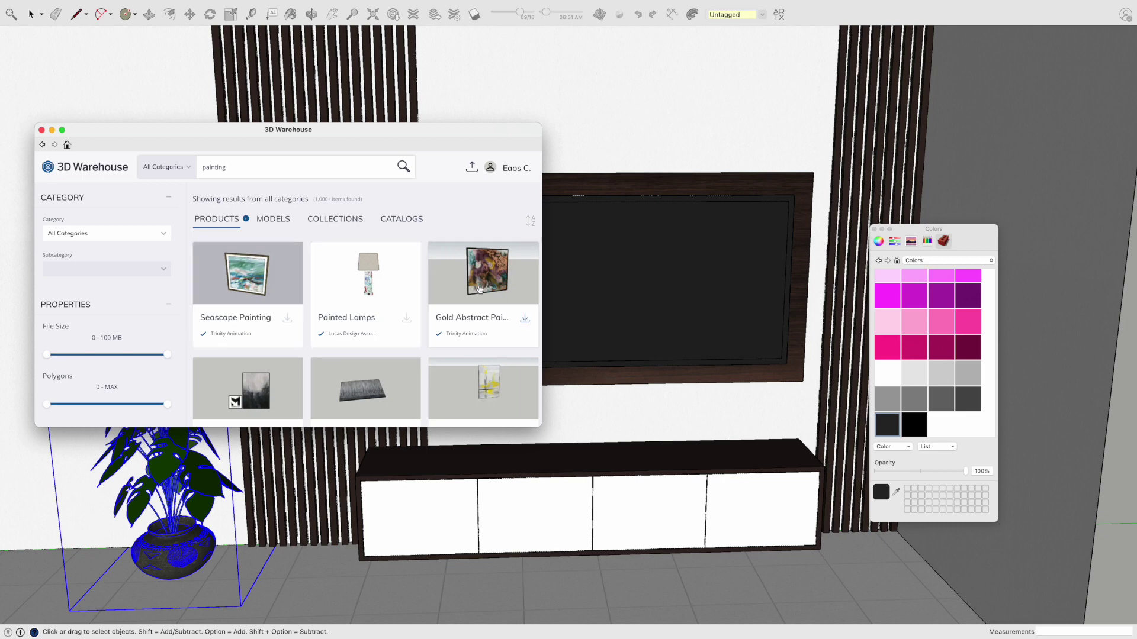
scroll(492, 392, "down", 2)
left_click(497, 325)
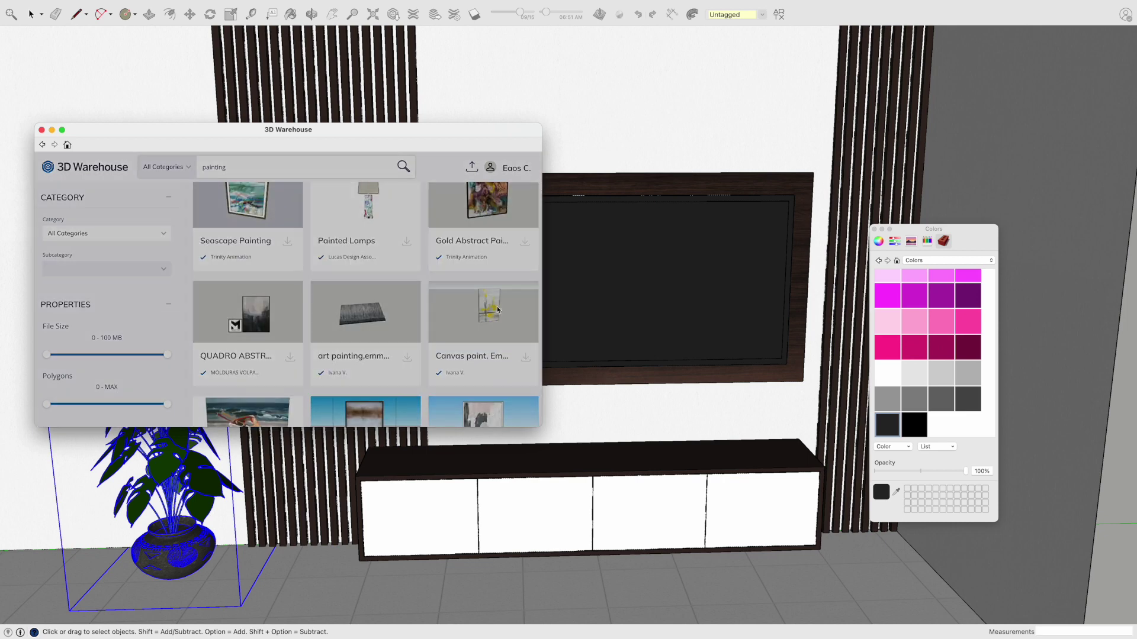
left_click(365, 379)
left_click(588, 220)
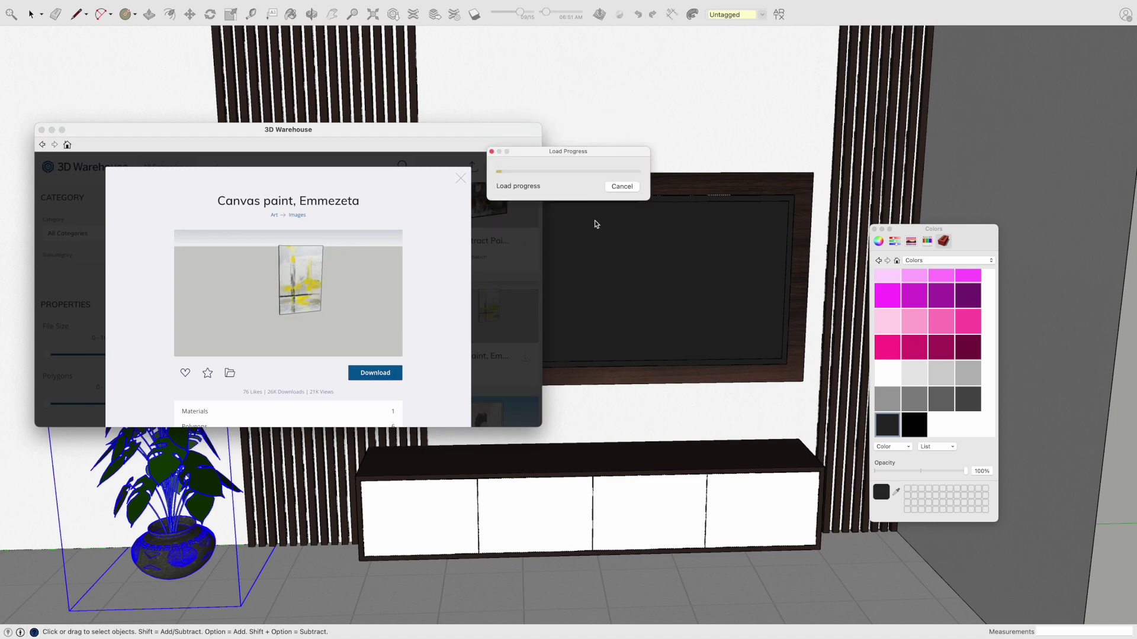
- Place the Canvas paint, Emmezeta painting against the slatted panel right of the TV
scroll(718, 256, "down", 3)
scroll(718, 255, "down", 1)
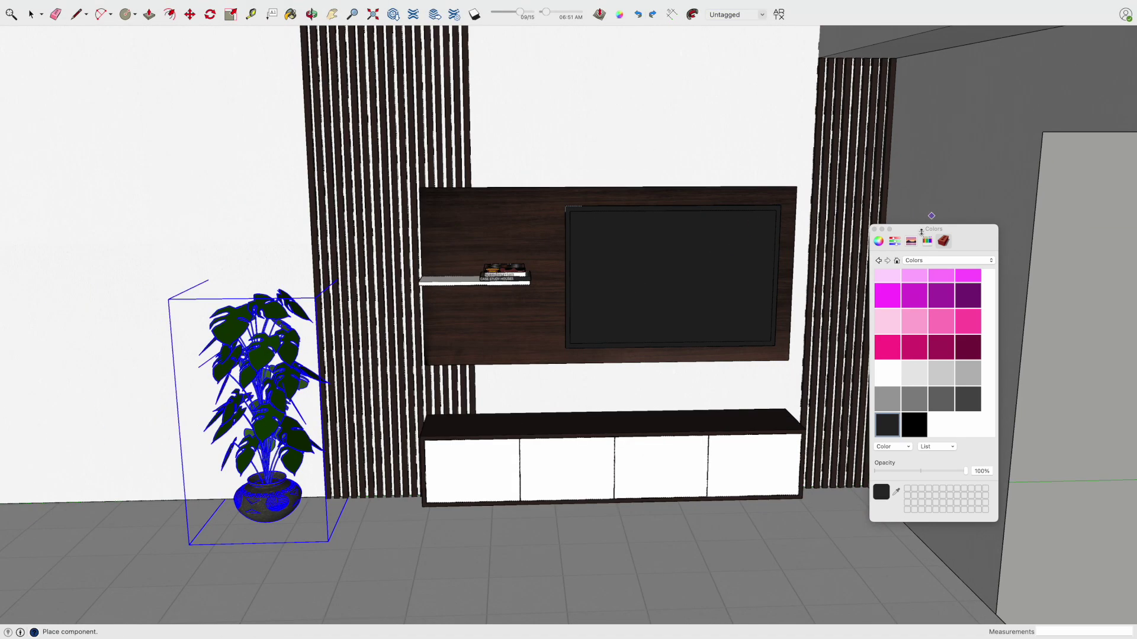
scroll(426, 438, "down", 5)
scroll(604, 377, "down", 2)
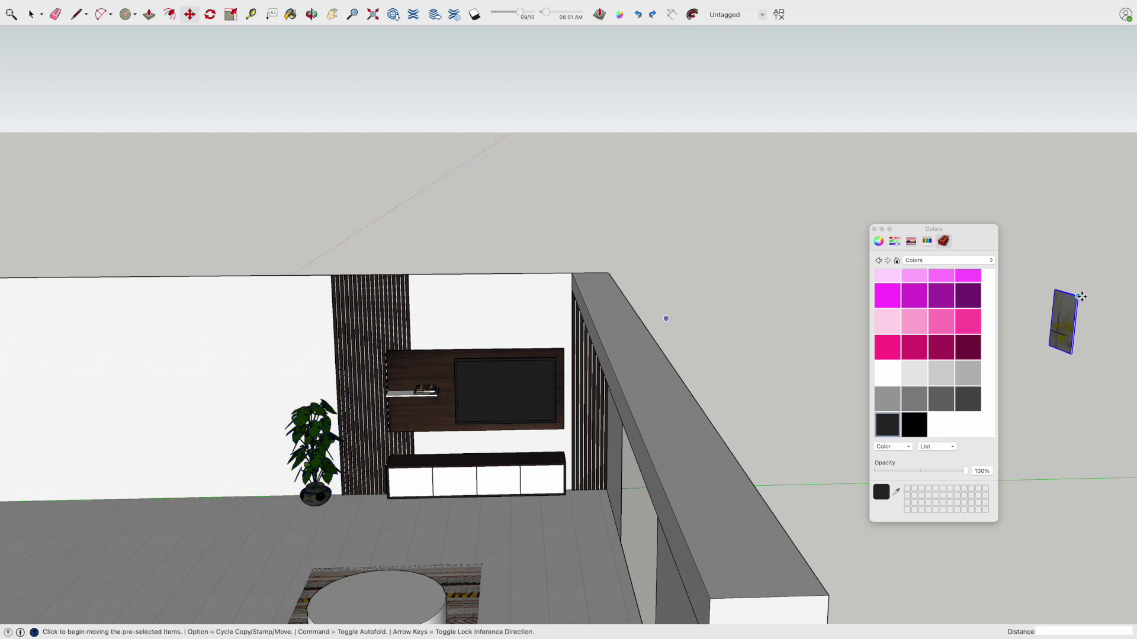
left_click(590, 314)
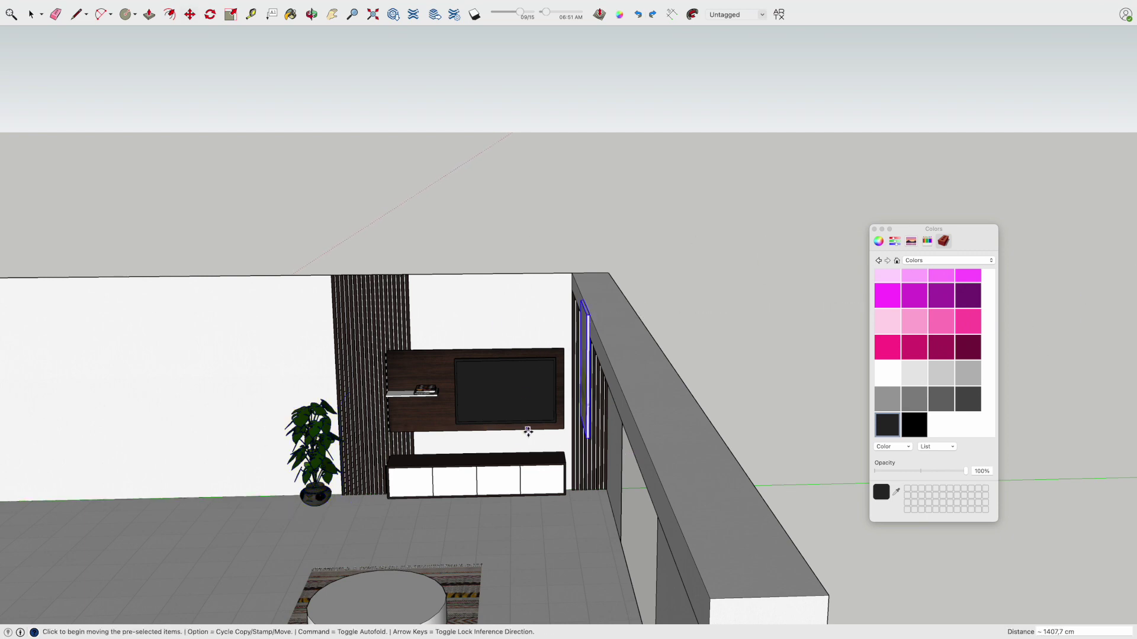
left_click(392, 14)
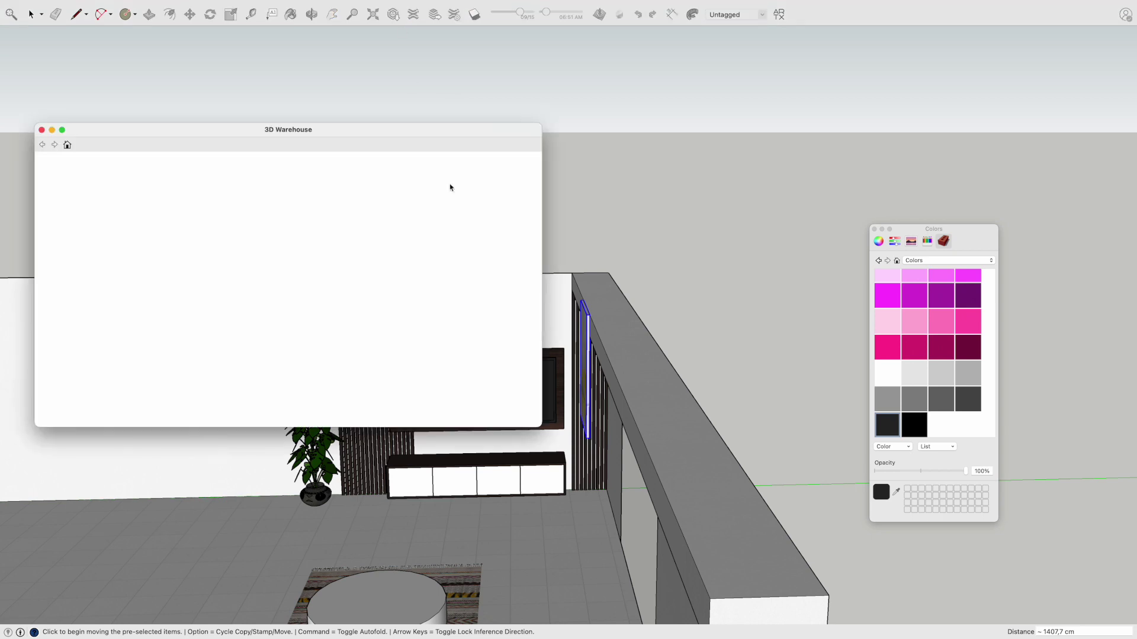
- Search 3D Warehouse for 'photo album', then change the search to 'photography'
type("phot")
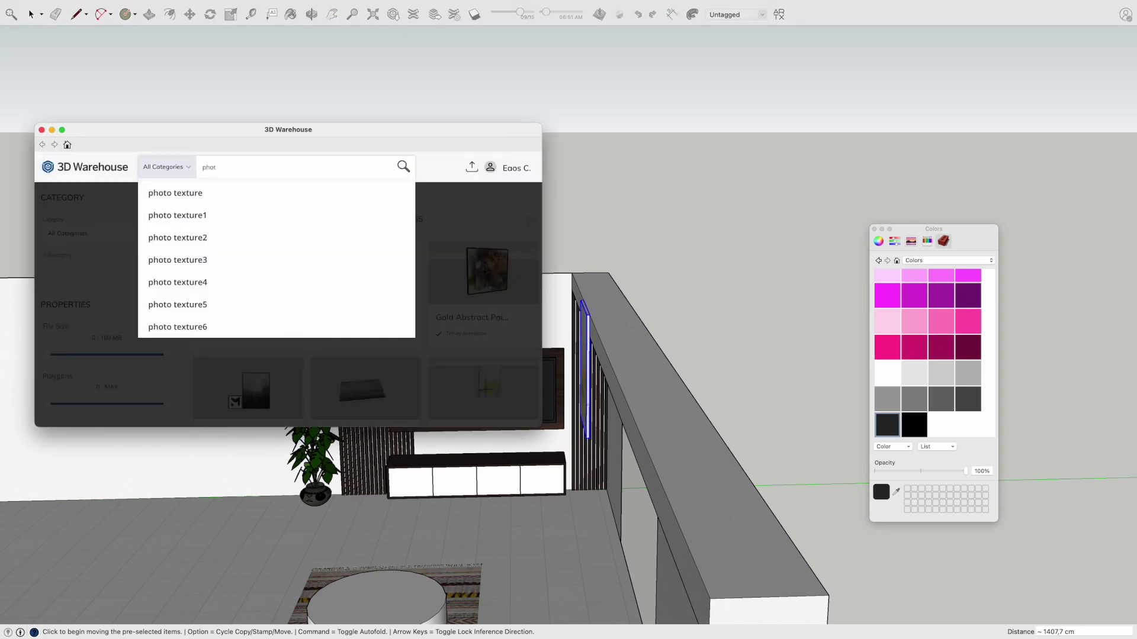
type("o album")
key("Return")
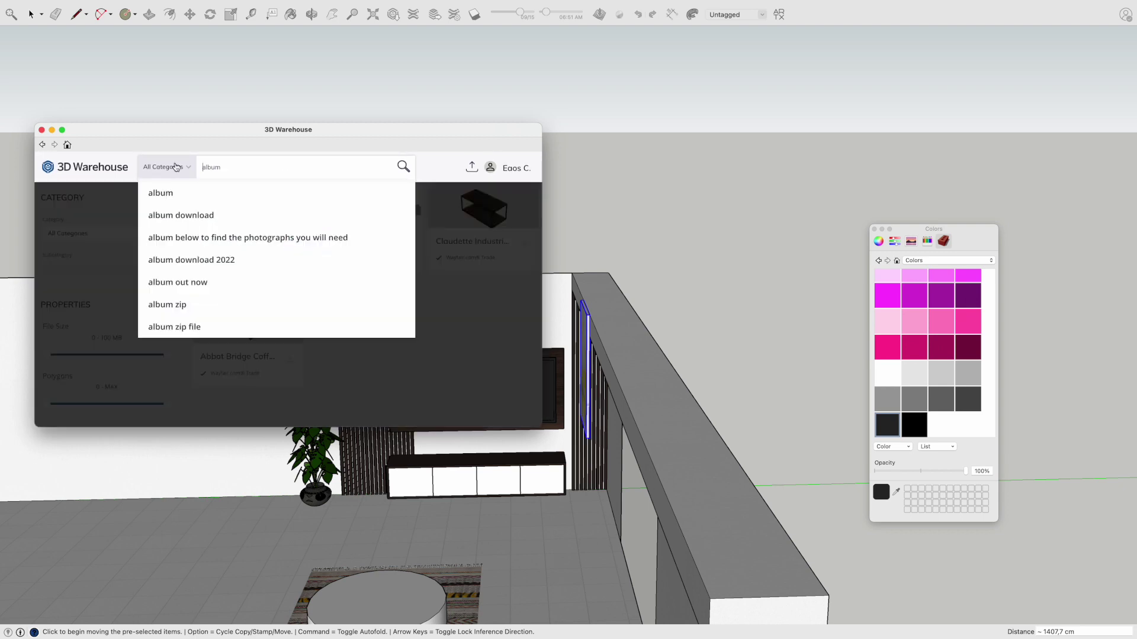
scroll(314, 240, "down", 5)
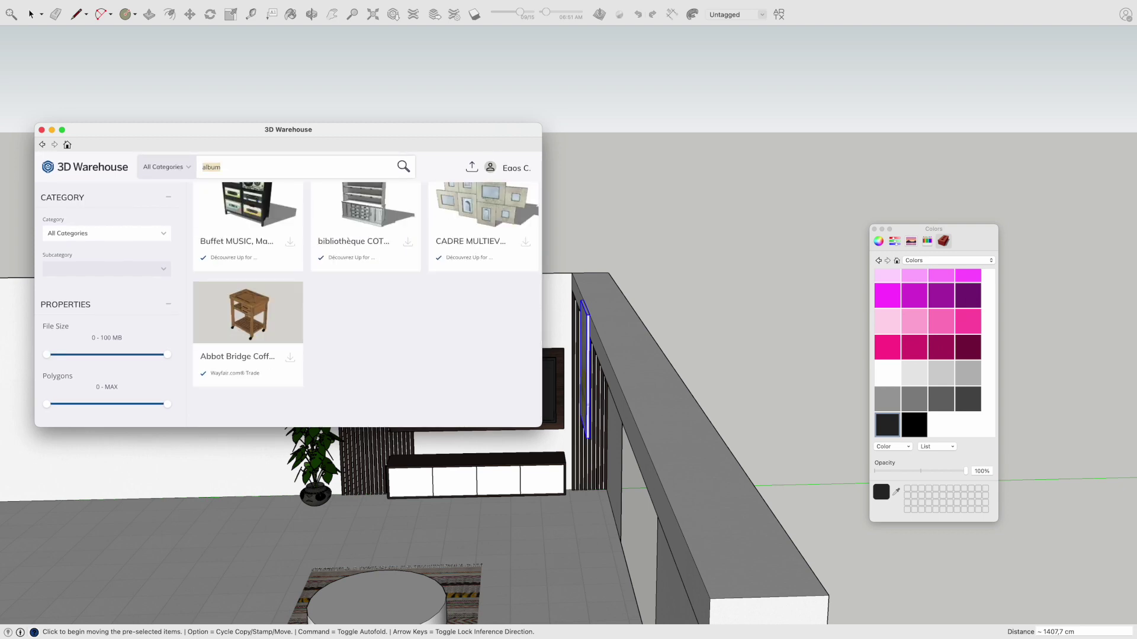
key("BackSpace")
key("BackSpace")
type("graphy")
key("Return")
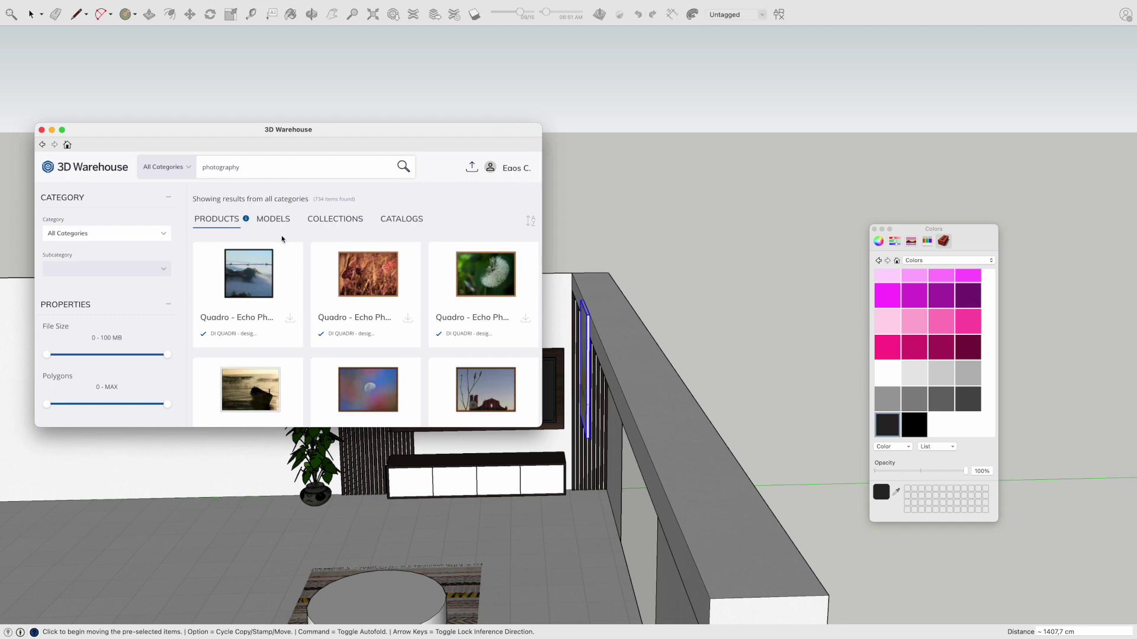
scroll(295, 283, "down", 3)
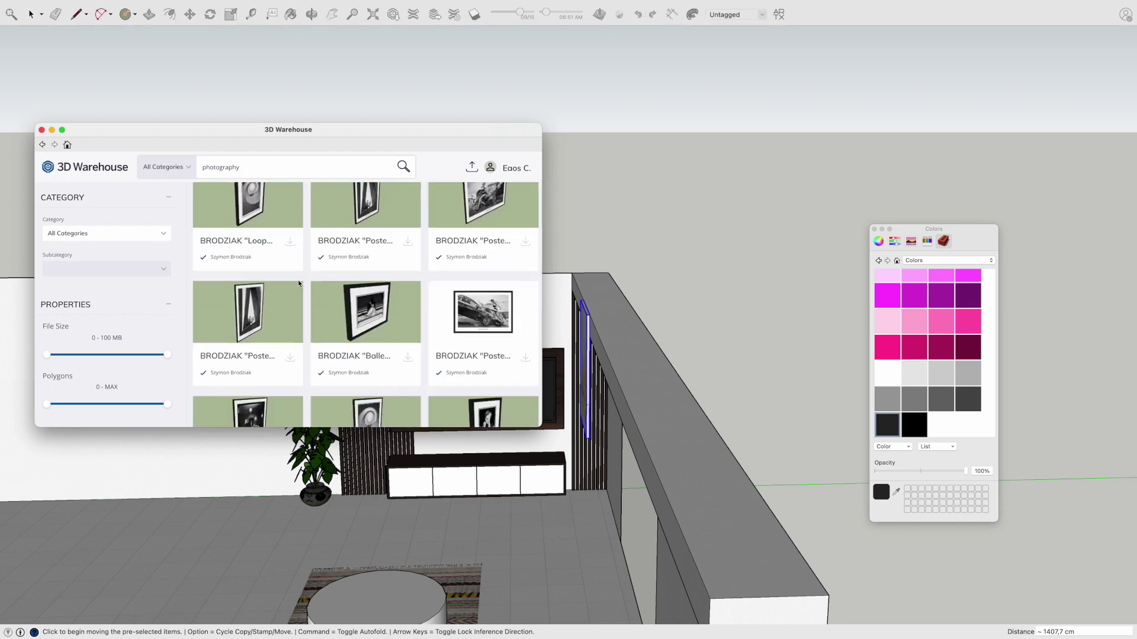
- Download the Ballerina #03 frame into the model
left_click(365, 312)
left_click(375, 373)
left_click(568, 218)
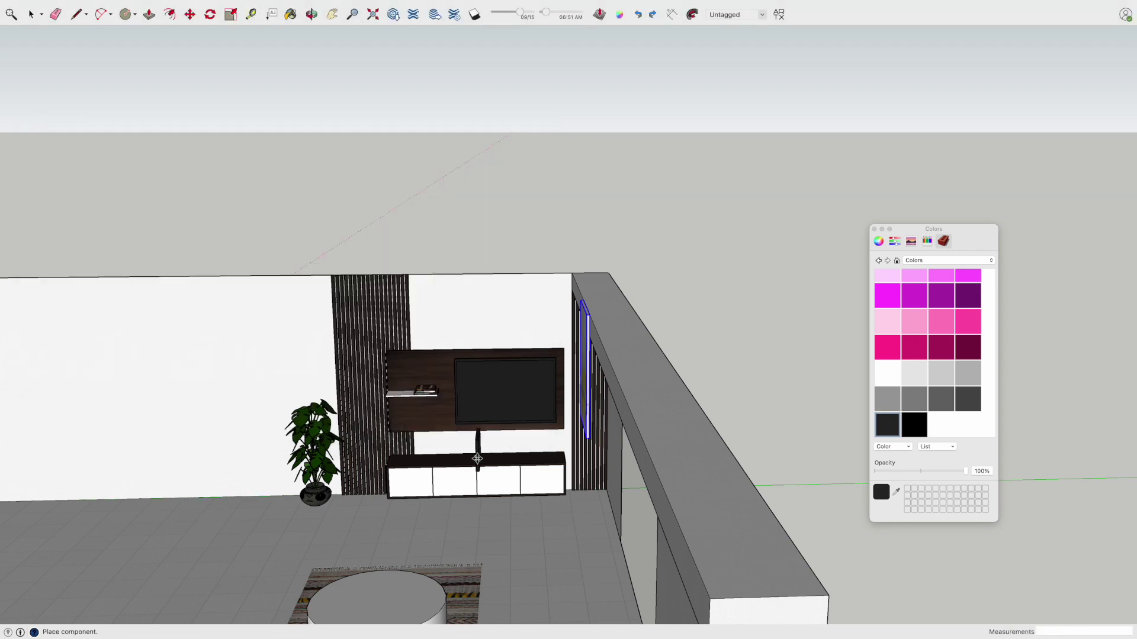
left_click(393, 15)
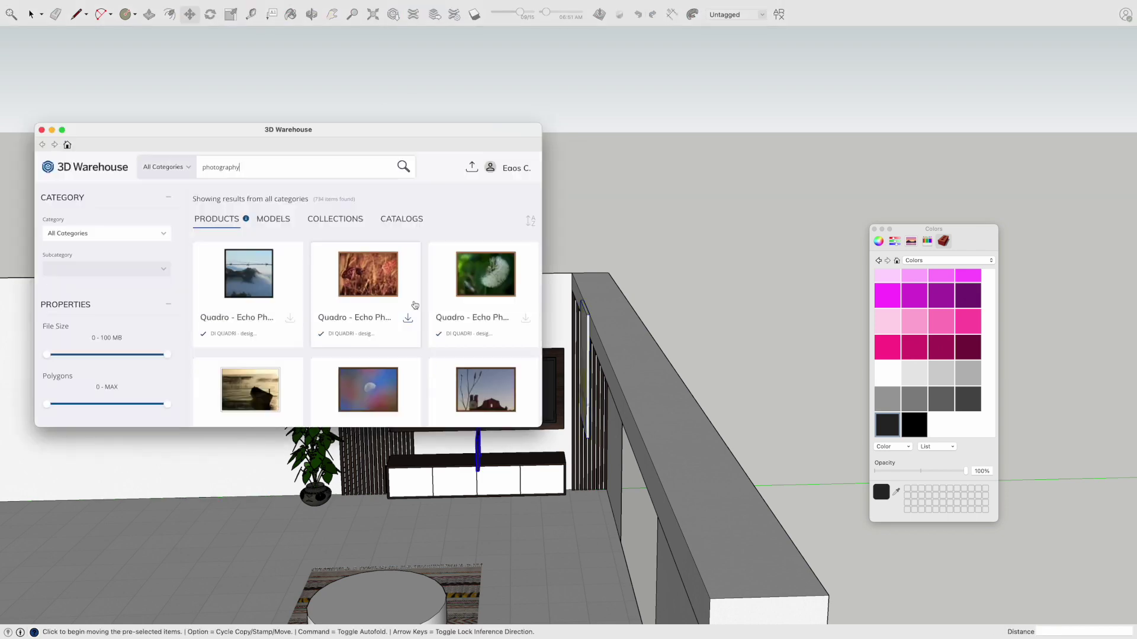
- Download the Poster #01 frame and place it in front of the TV unit
scroll(415, 308, "down", 2)
left_click(472, 343)
left_click(375, 373)
left_click(568, 218)
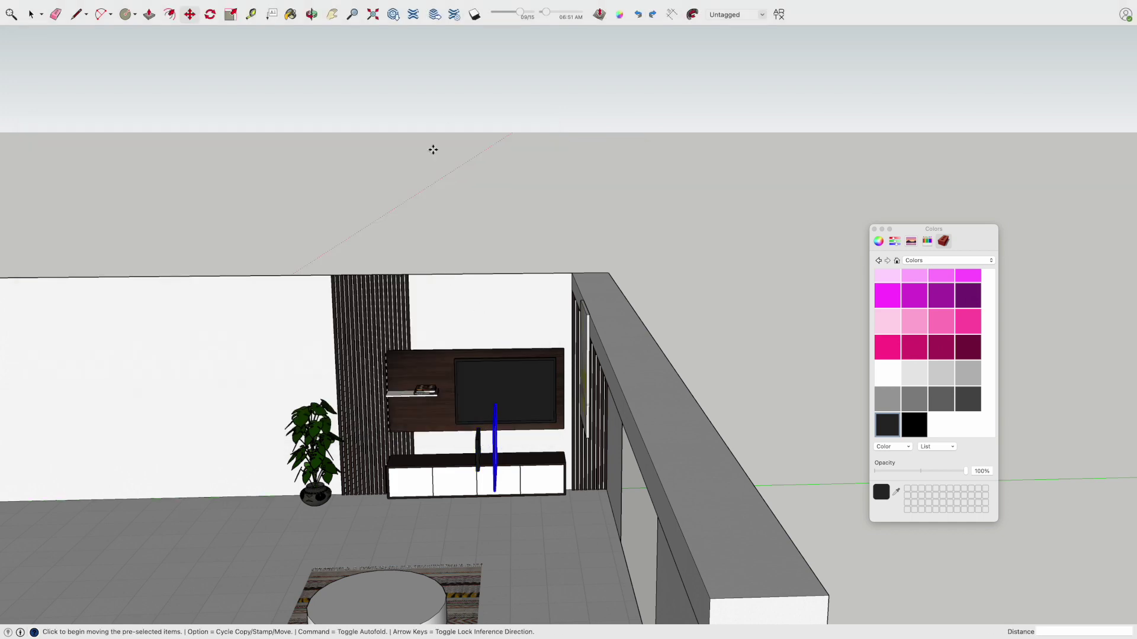
left_click(393, 14)
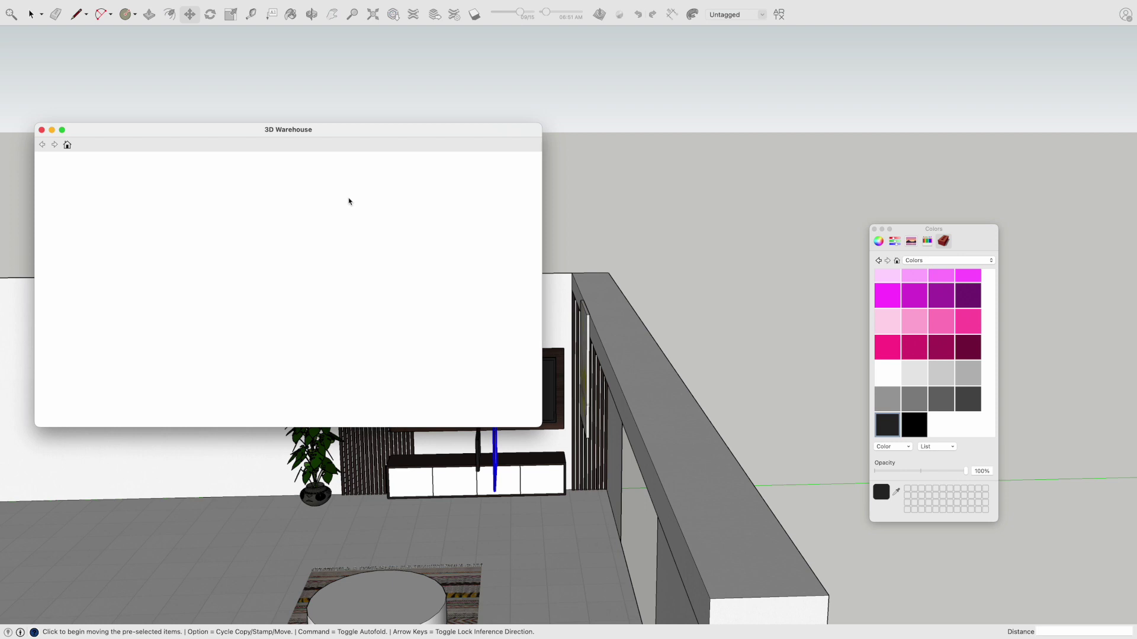
- Search 3D Warehouse for 'remote' and then 'tv remote', browsing the results
type("emote")
key("Return")
scroll(355, 289, "down", 3)
scroll(355, 289, "down", 2)
scroll(355, 289, "down", 5)
scroll(356, 289, "down", 5)
scroll(355, 289, "down", 2)
type("tv remote")
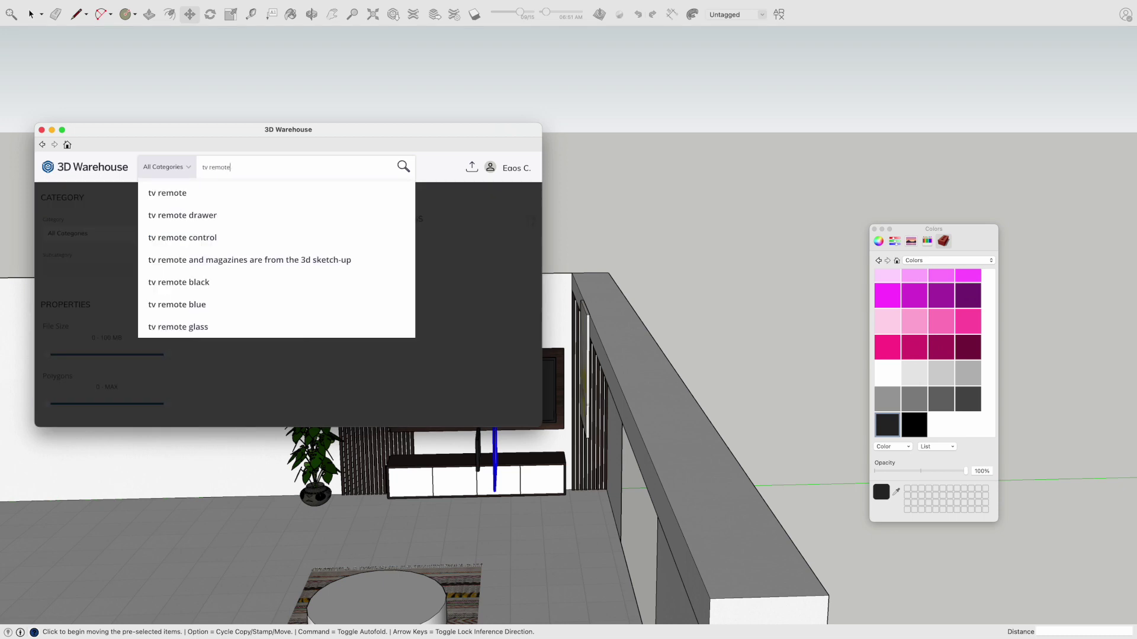
key("Return")
scroll(369, 297, "down", 5)
scroll(369, 297, "up", 5)
- Browse the 'tv' search results, then close 3D Warehouse without importing anything
key("BackSpace")
key("BackSpace")
key("BackSpace")
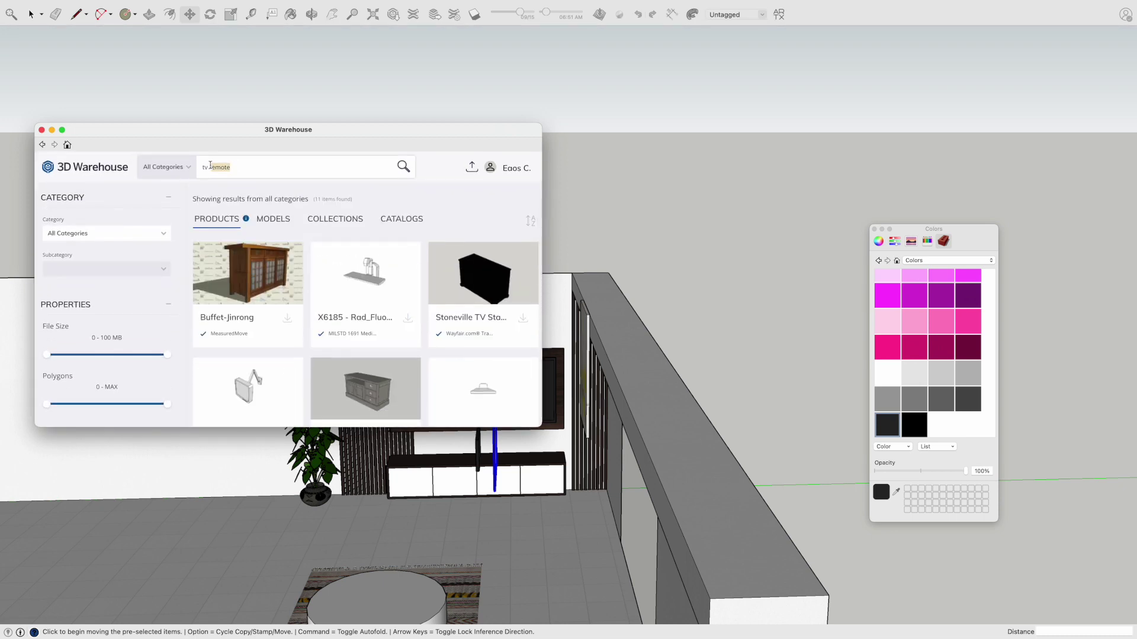
key("Return")
scroll(332, 219, "down", 3)
scroll(355, 230, "down", 3)
scroll(355, 230, "down", 2)
scroll(356, 230, "down", 2)
scroll(354, 228, "up", 2)
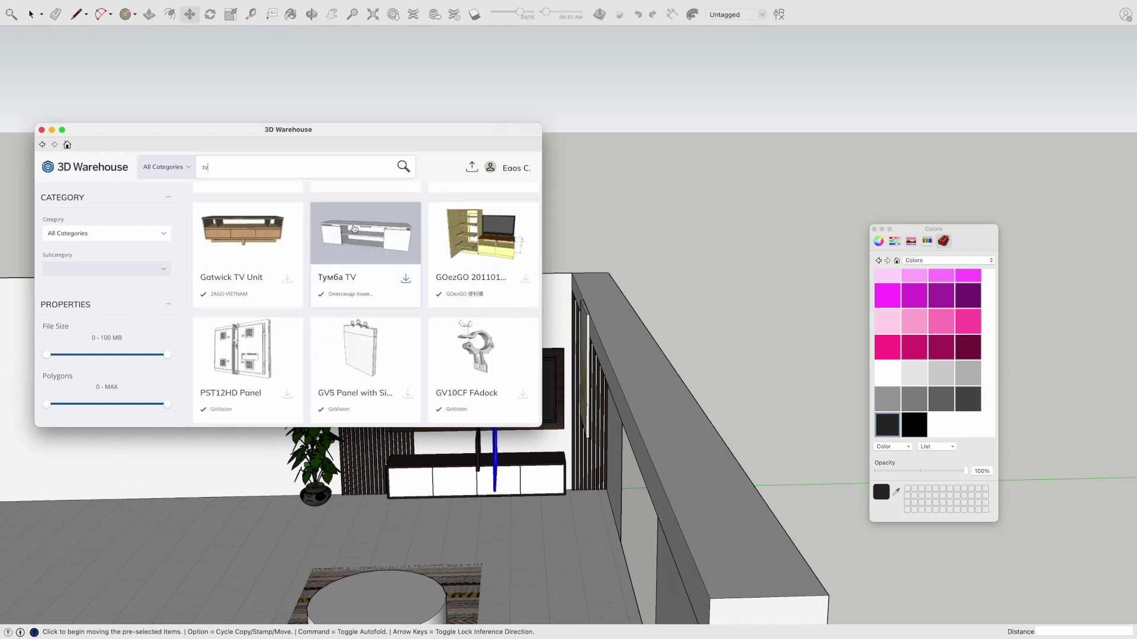
scroll(354, 228, "up", 3)
scroll(354, 229, "down", 3)
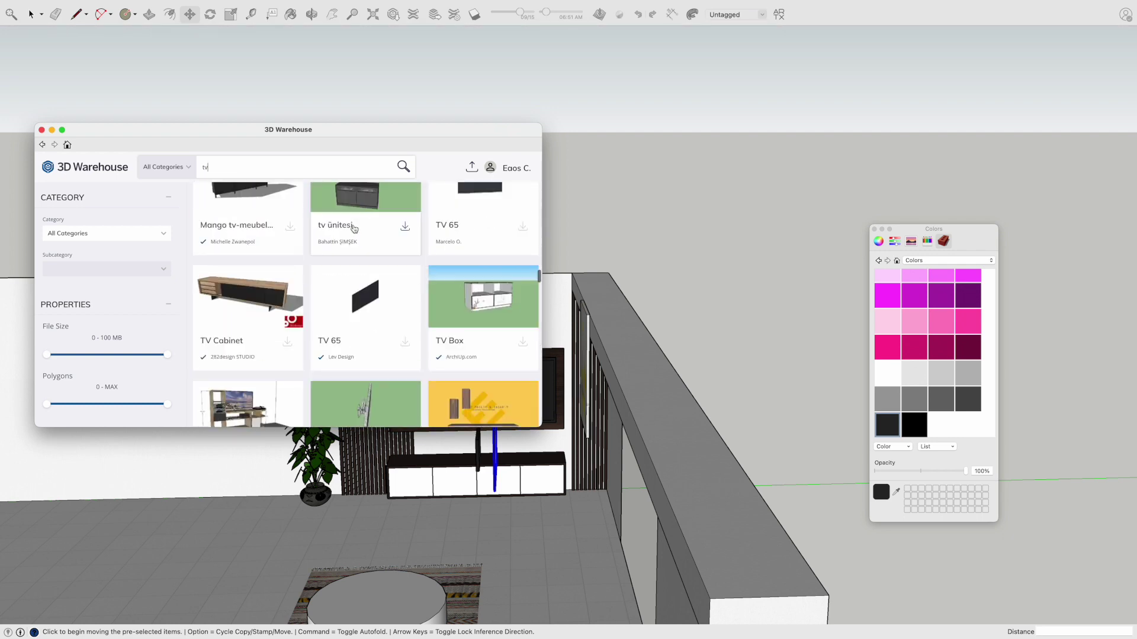
scroll(354, 229, "down", 3)
scroll(354, 229, "down", 3)
scroll(354, 228, "down", 3)
scroll(354, 228, "down", 3)
scroll(354, 228, "down", 3)
scroll(354, 228, "down", 1)
scroll(354, 228, "down", 3)
scroll(353, 228, "down", 3)
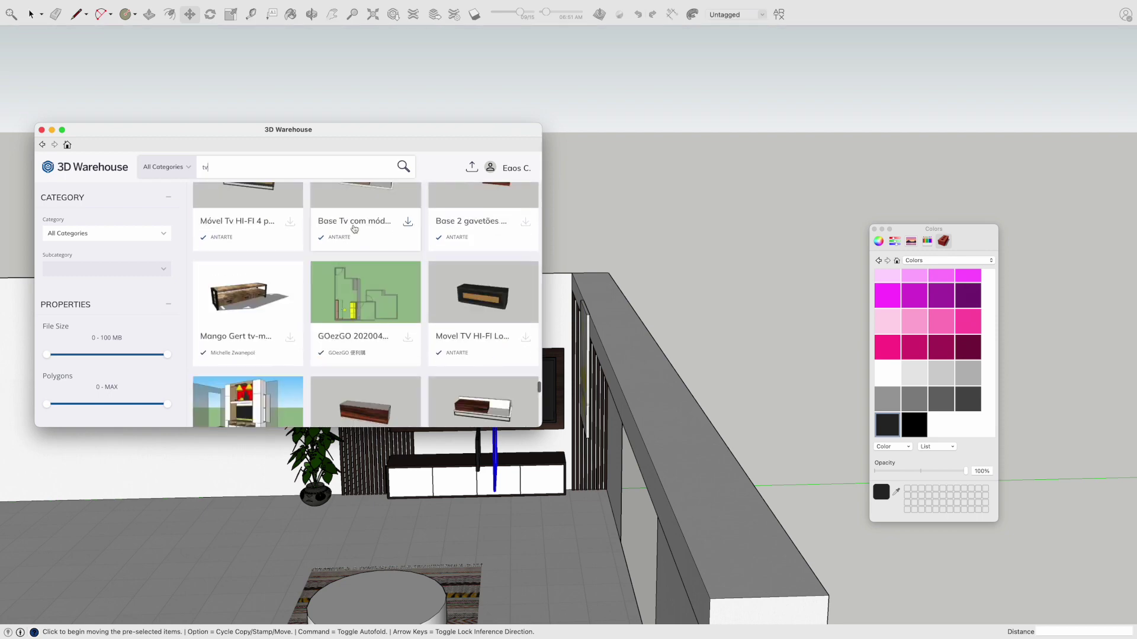
scroll(354, 228, "down", 3)
scroll(354, 227, "down", 2)
scroll(354, 228, "down", 3)
left_click(42, 129)
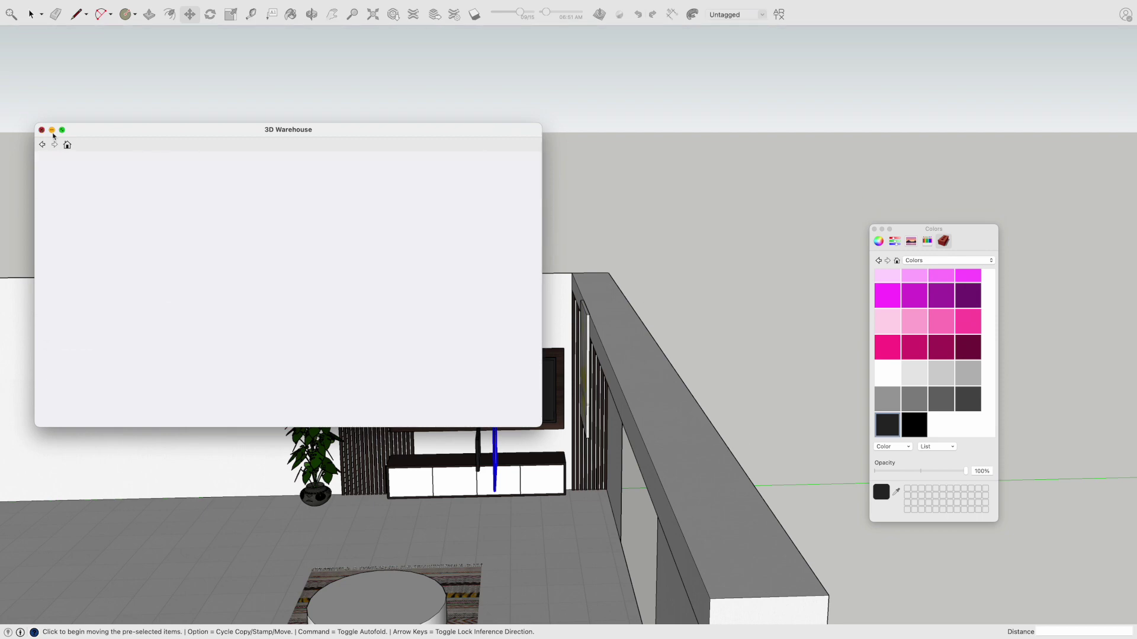
middle_click_drag(521, 510, 596, 507)
- Turn the large picture frame to face the room and scale it to 0.29
scroll(521, 462, "up", 5)
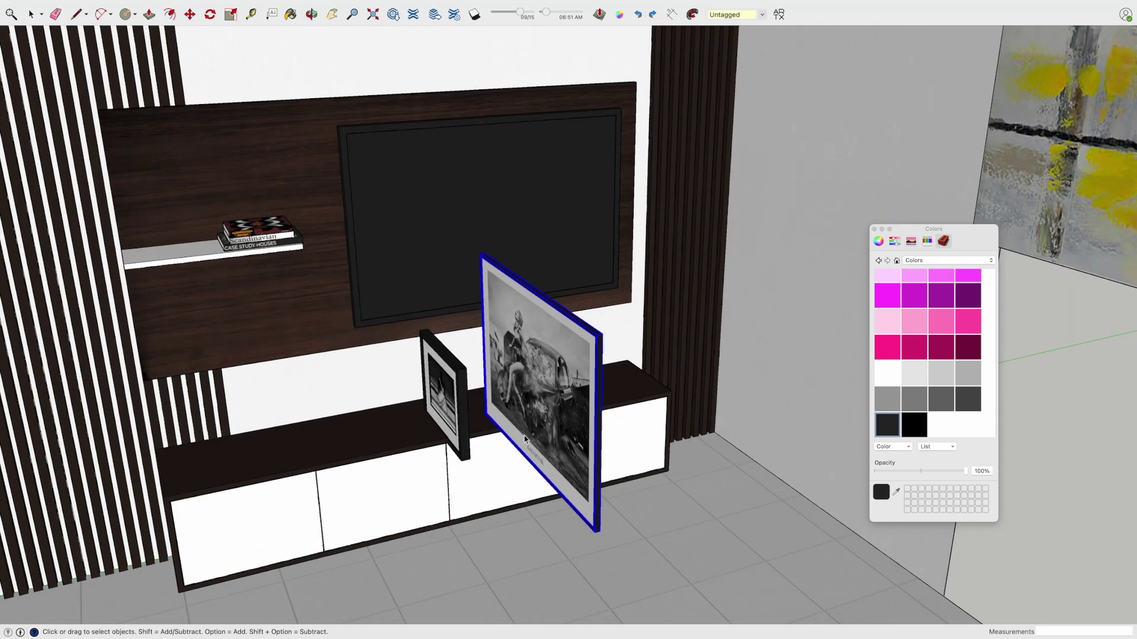
key("m")
left_click(592, 326)
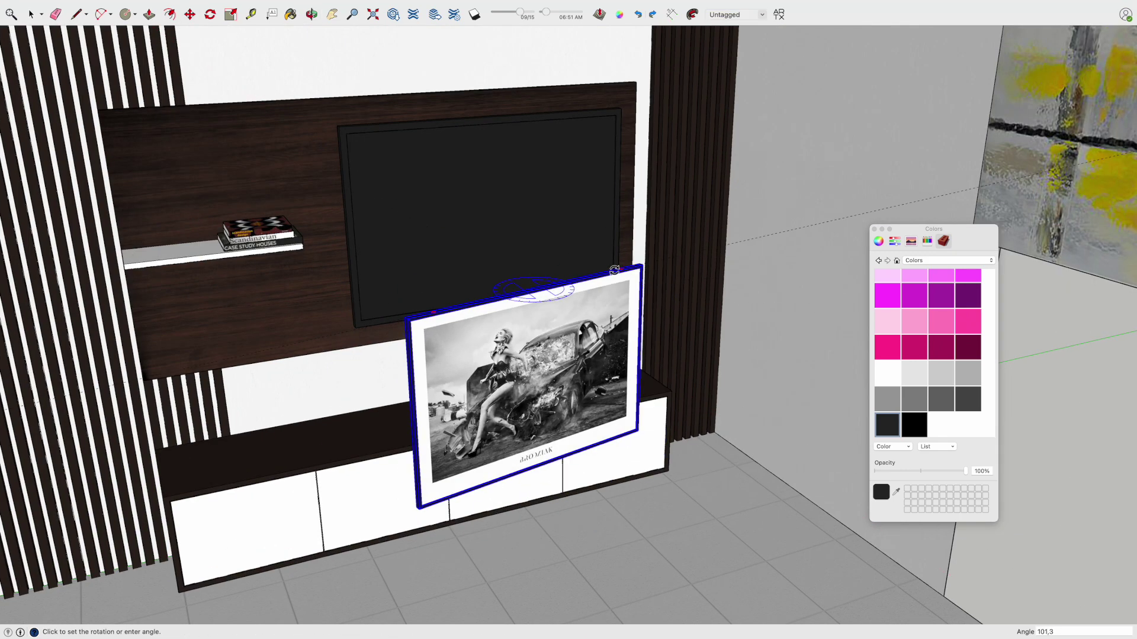
left_click(578, 336)
key("space")
key("s")
left_click(656, 272)
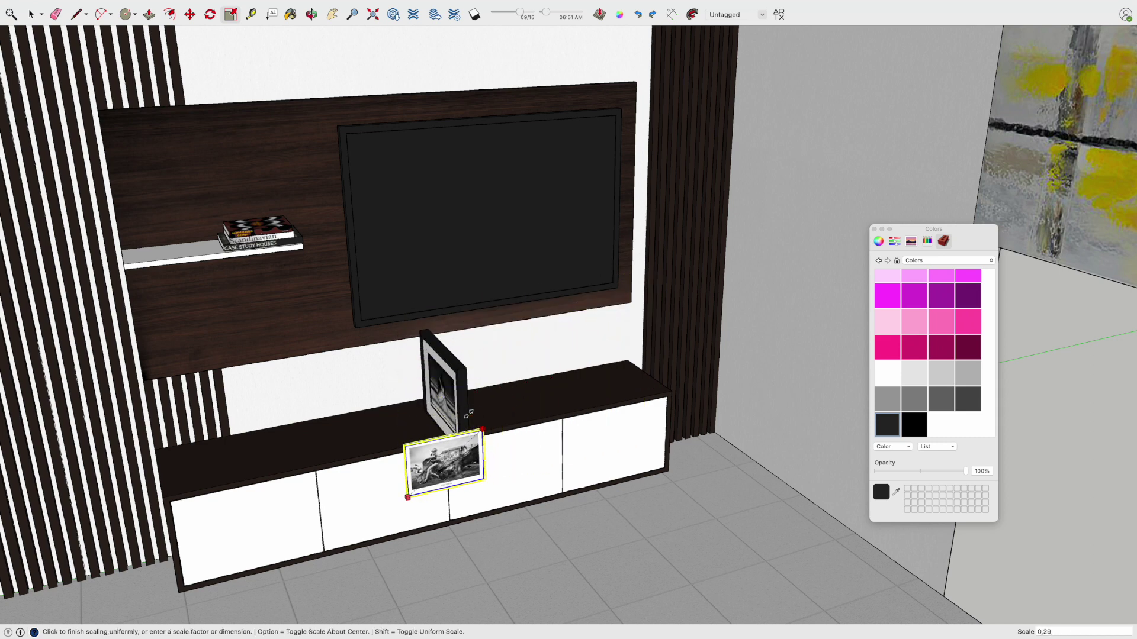
left_click(471, 412)
- Move the small frame onto the right end of the TV cabinet
key("m")
left_click(483, 430)
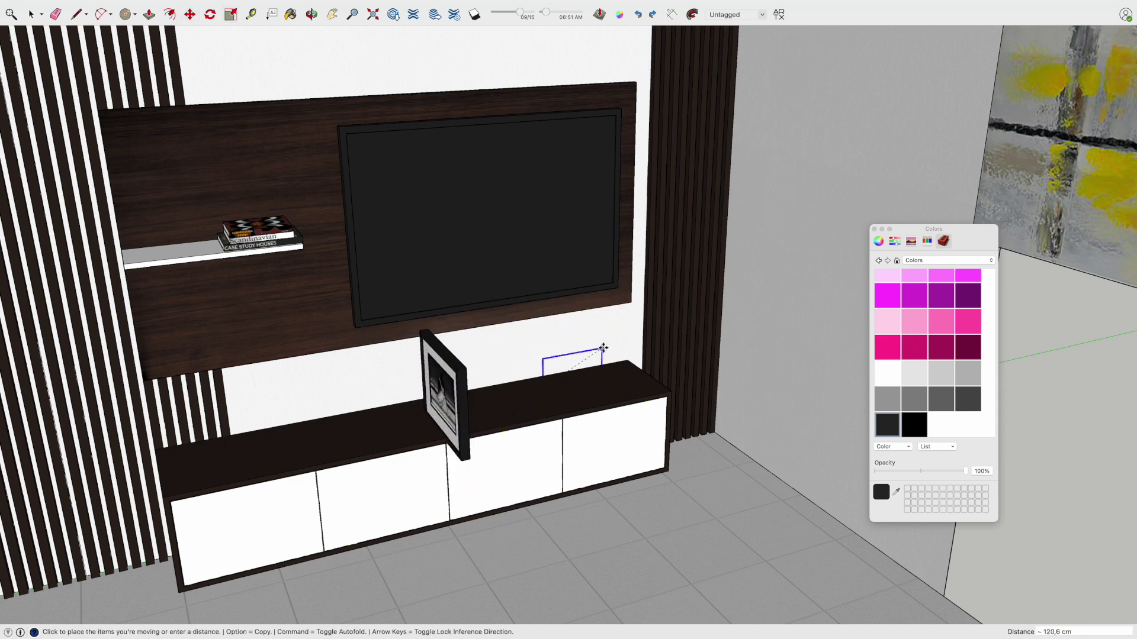
left_click(605, 349)
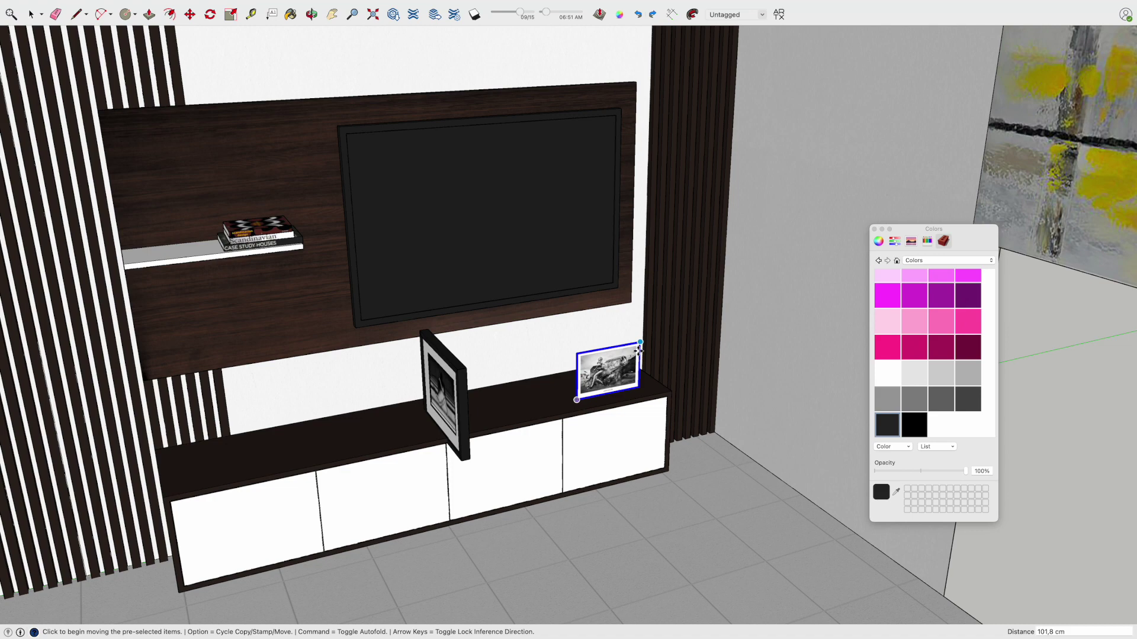
scroll(640, 345, "up", 3)
key("s")
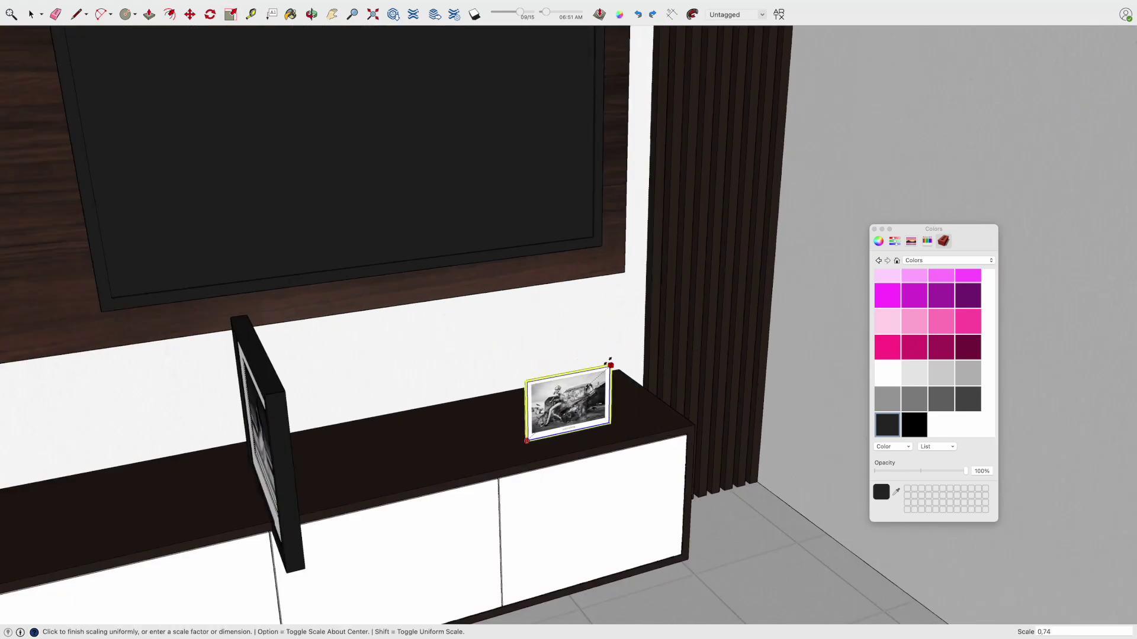
key("space")
left_click(256, 385)
- Turn the tall frame to face the room and shrink it
key("m")
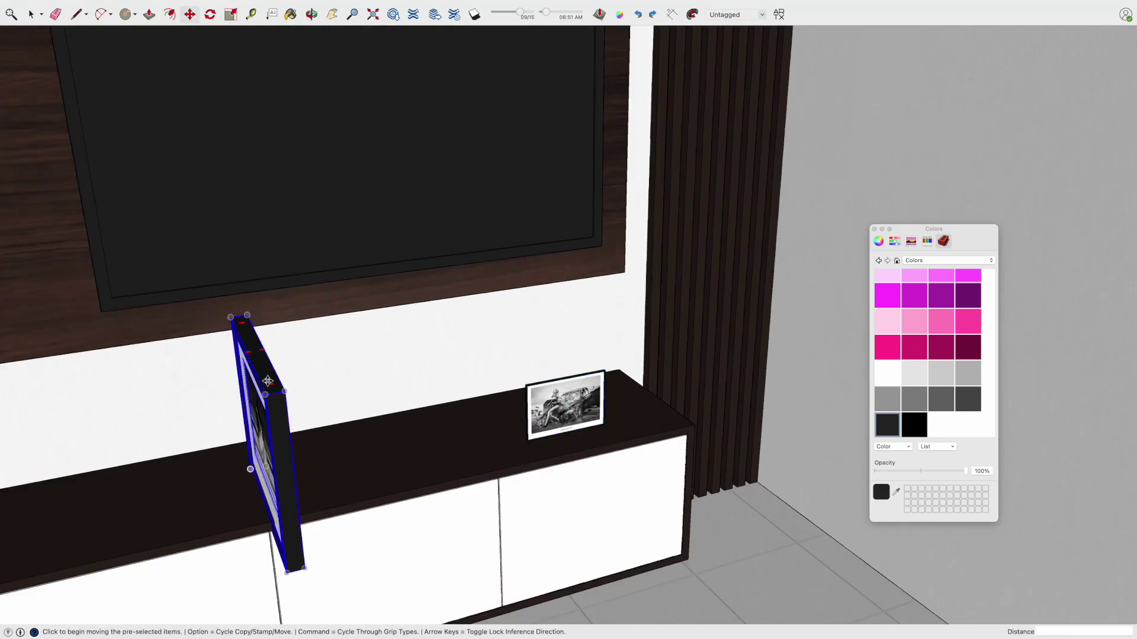
left_click(275, 350)
left_click(365, 338)
key("s")
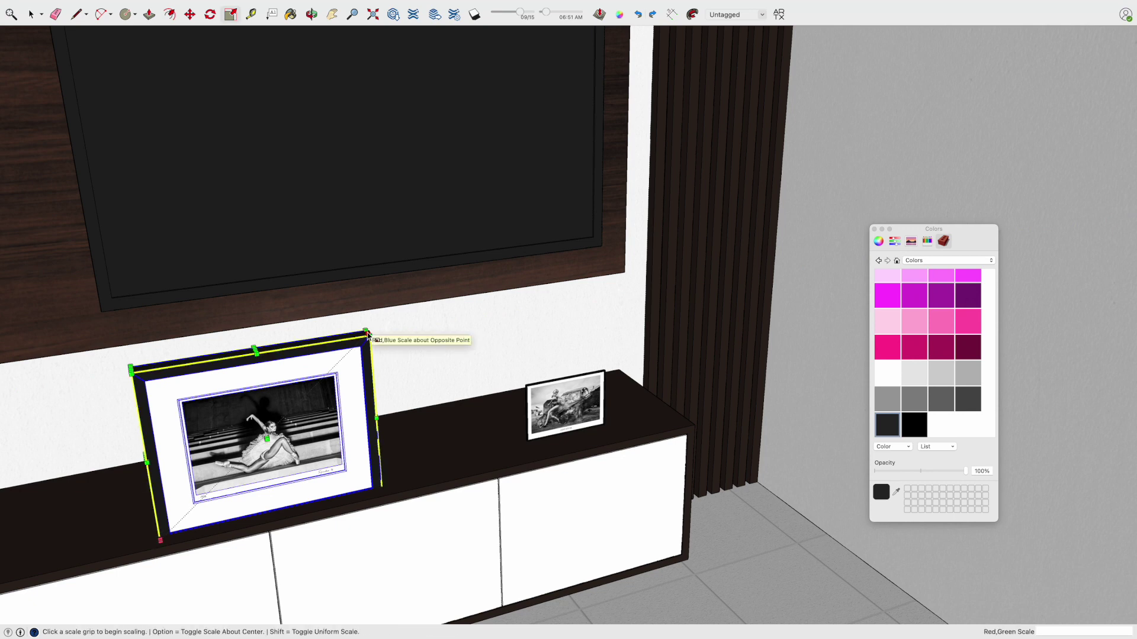
left_click(367, 336)
left_click(246, 454)
- Set the shrunk frame on the cabinet next to the other photo
key("m")
left_click(201, 464)
left_click(479, 384)
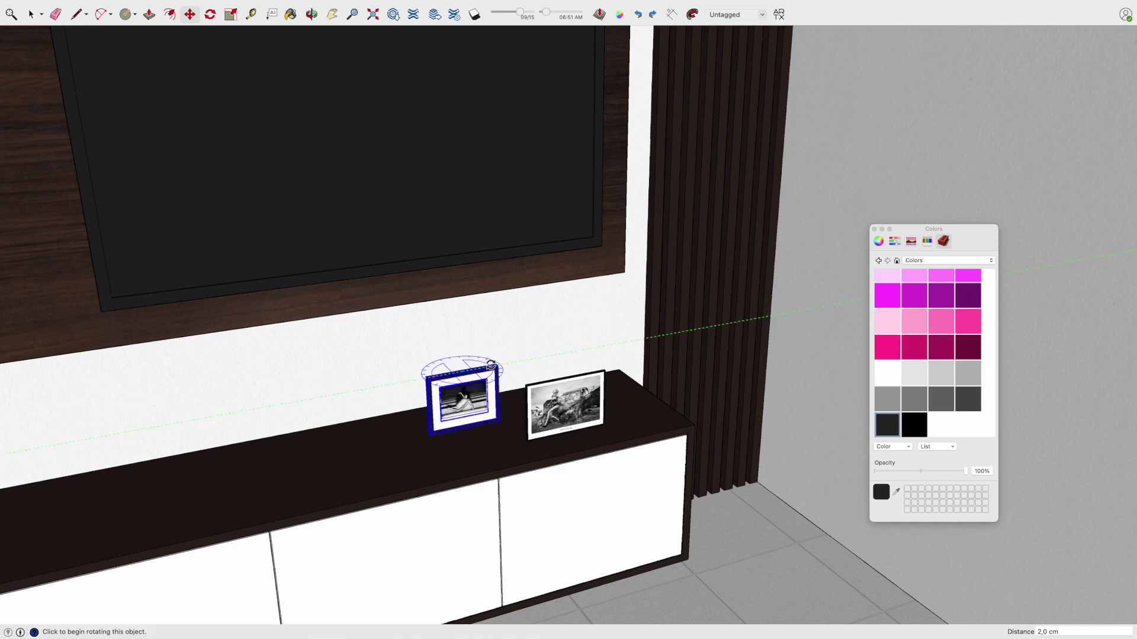
left_click(490, 364)
left_click(495, 425)
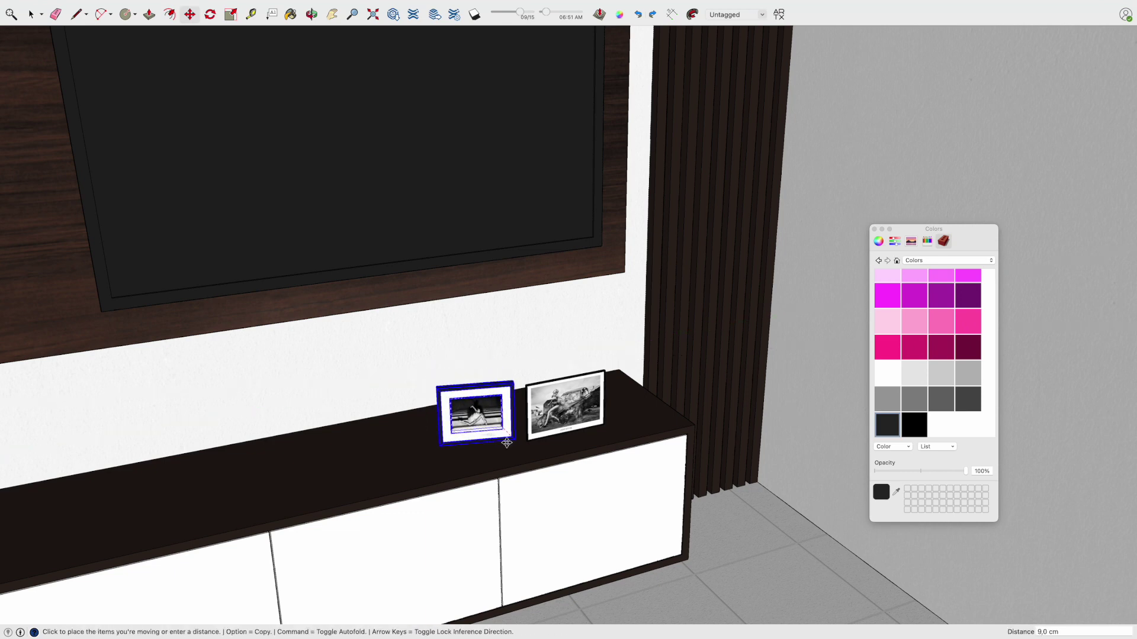
left_click(507, 444)
key("space")
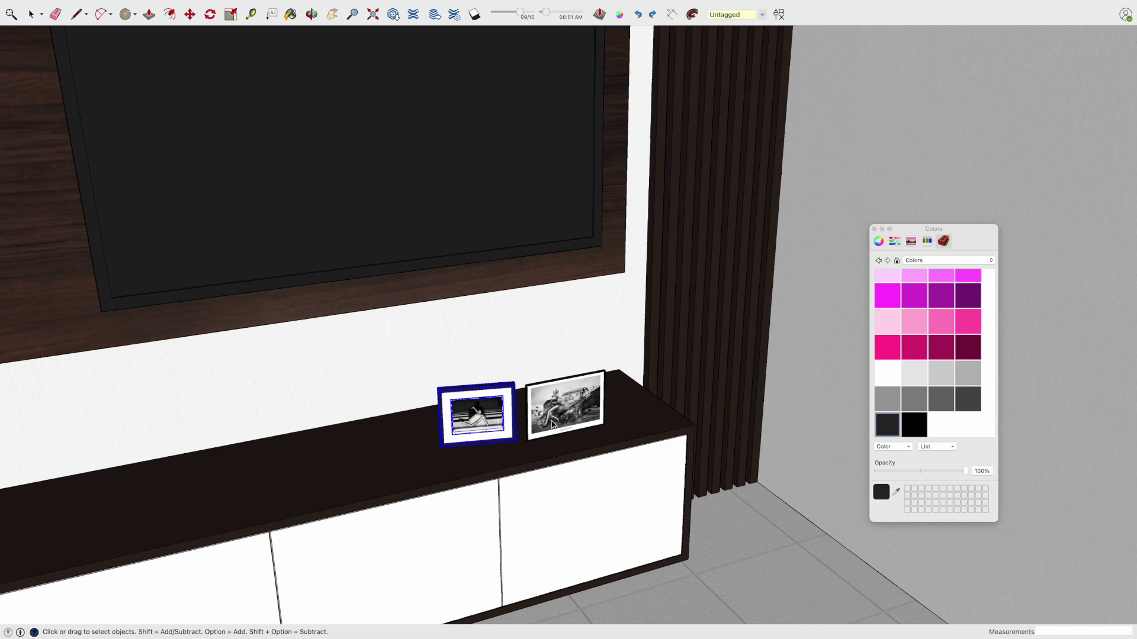
- Nudge the right-hand photo left and angle it slightly on the cabinet
key("m")
left_click(531, 439)
left_click(498, 430)
left_click(522, 385)
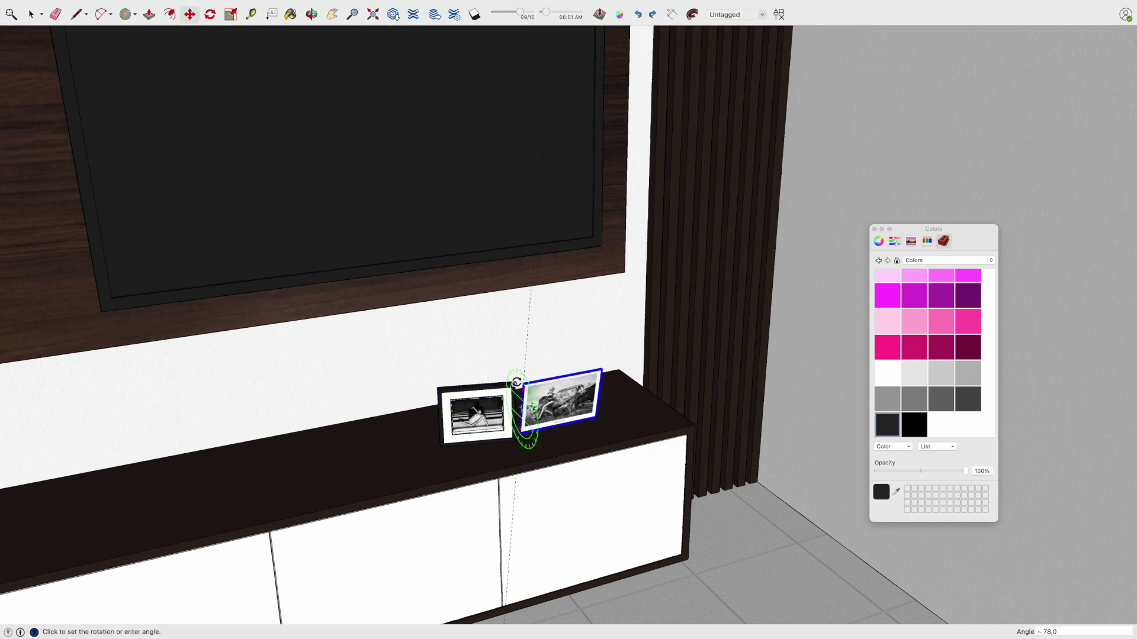
left_click(515, 379)
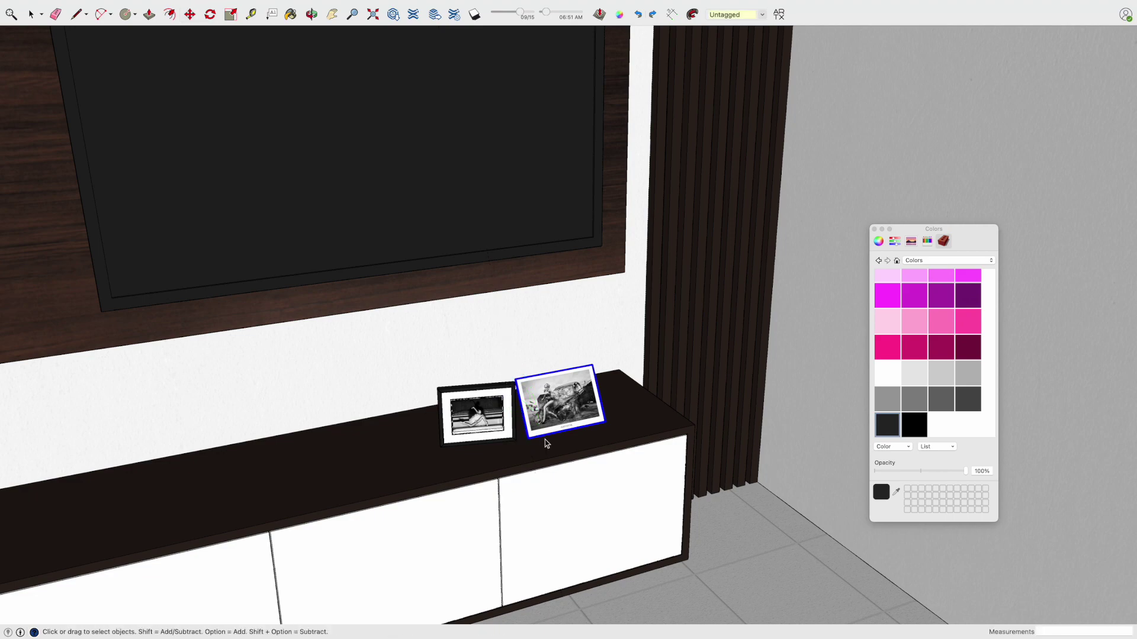
left_click(528, 438)
key("space")
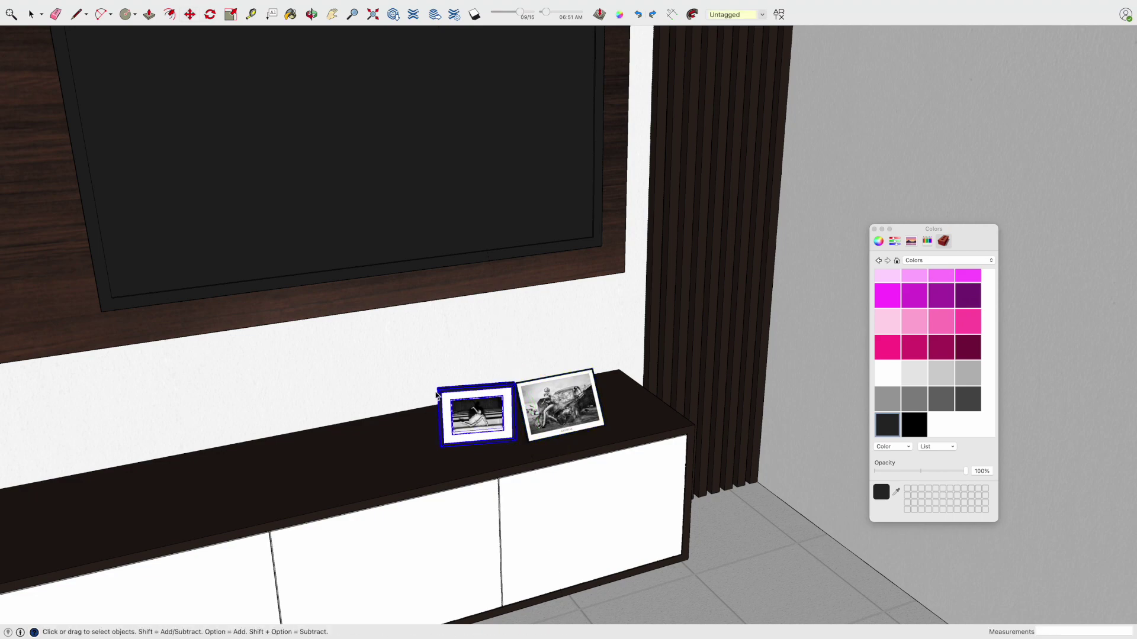
- Angle the left frame slightly and set it down beside the other photo
middle_click_drag(417, 396, 508, 424)
key("m")
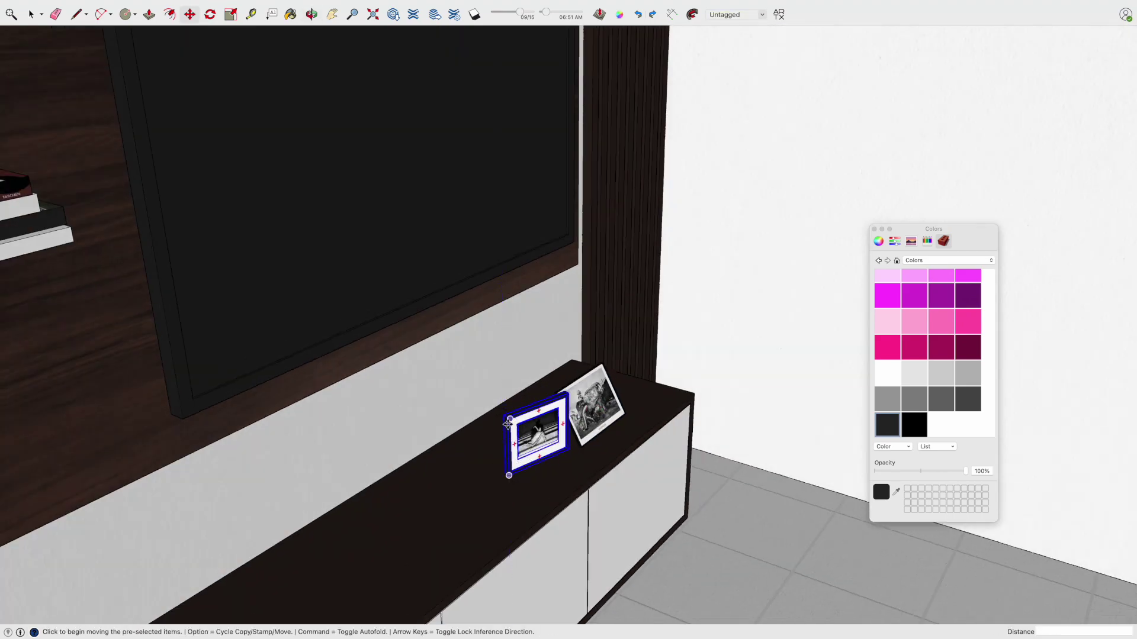
key("q")
left_click(509, 474)
left_click(497, 419)
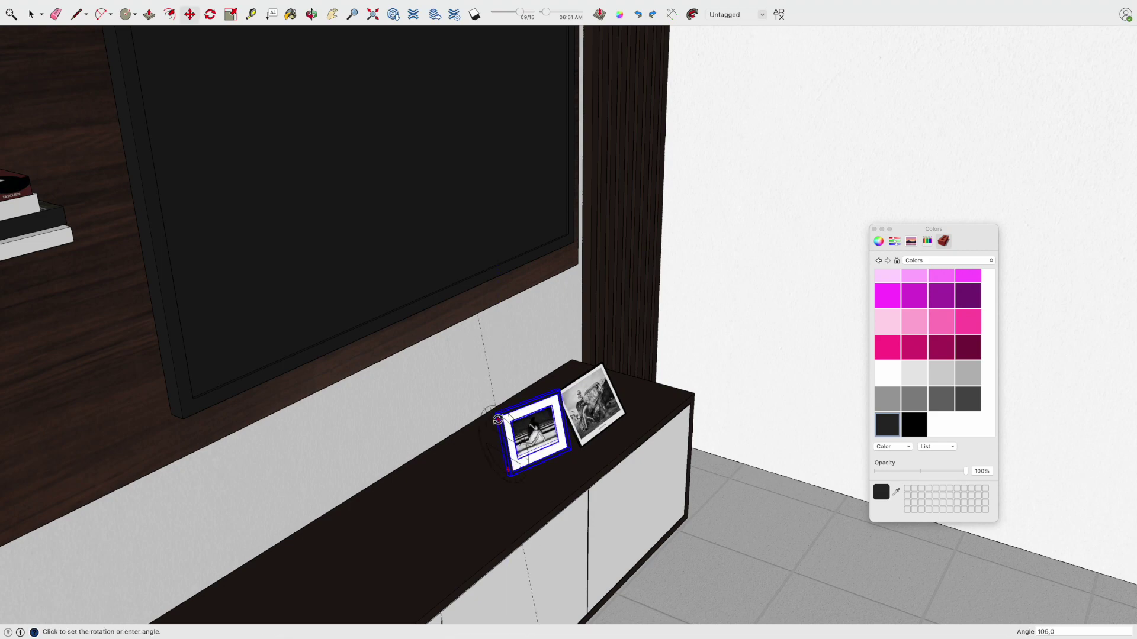
key("m")
middle_click_drag(568, 450, 546, 445)
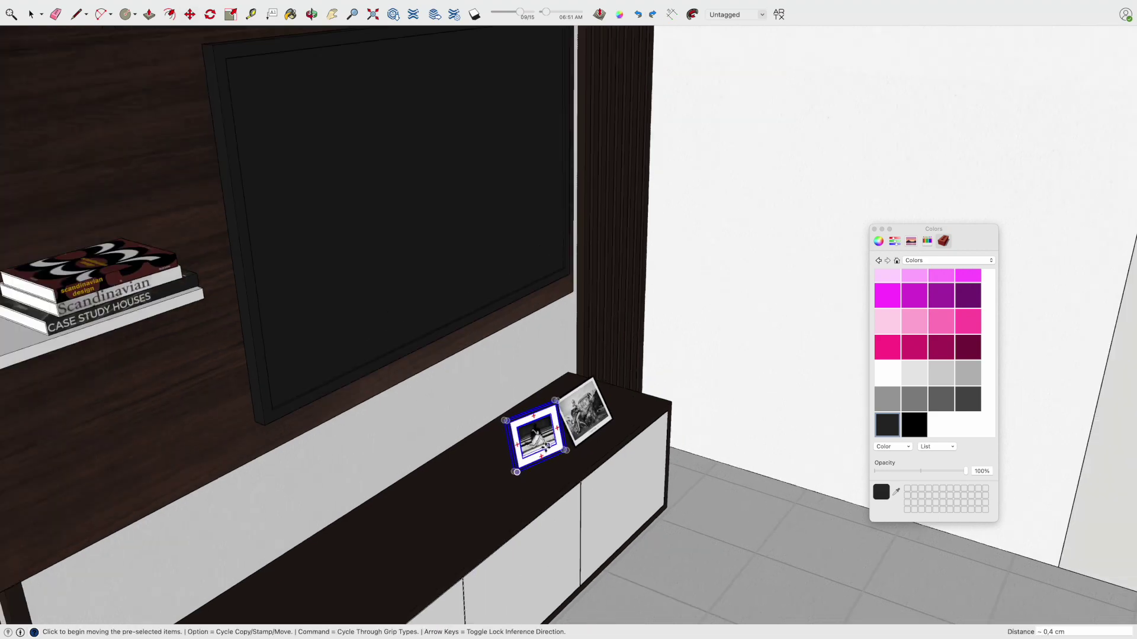
left_click(546, 446)
scroll(546, 446, "down", 5)
left_click(581, 458)
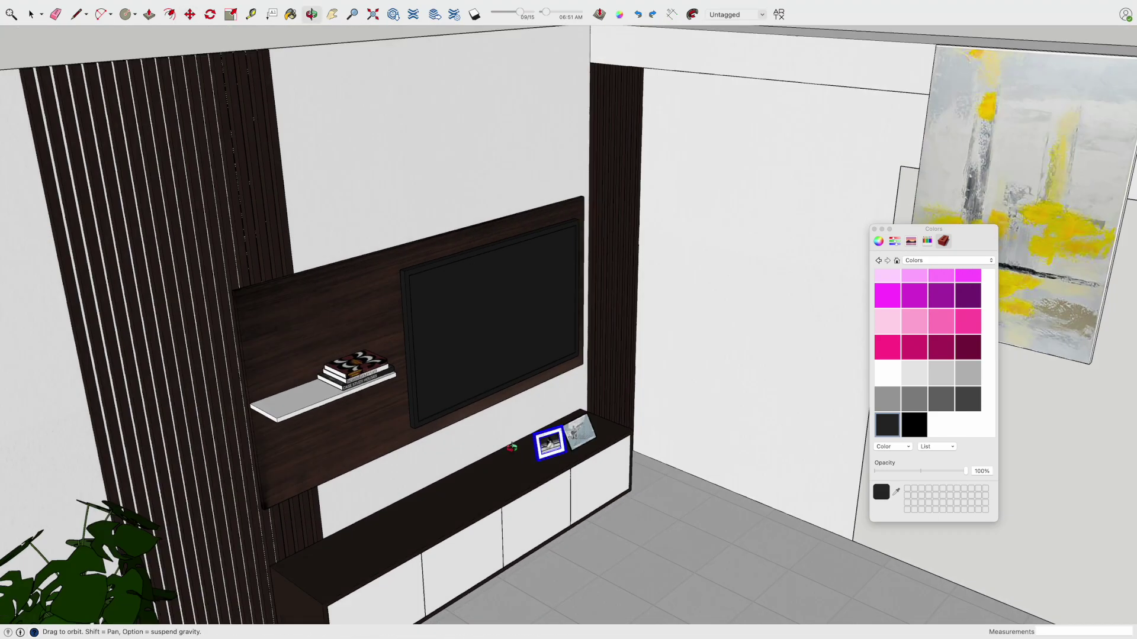
- Move the yellow abstract painting higher up the side wall
scroll(580, 458, "down", 5)
middle_click_drag(580, 458, 551, 449)
left_click(806, 228)
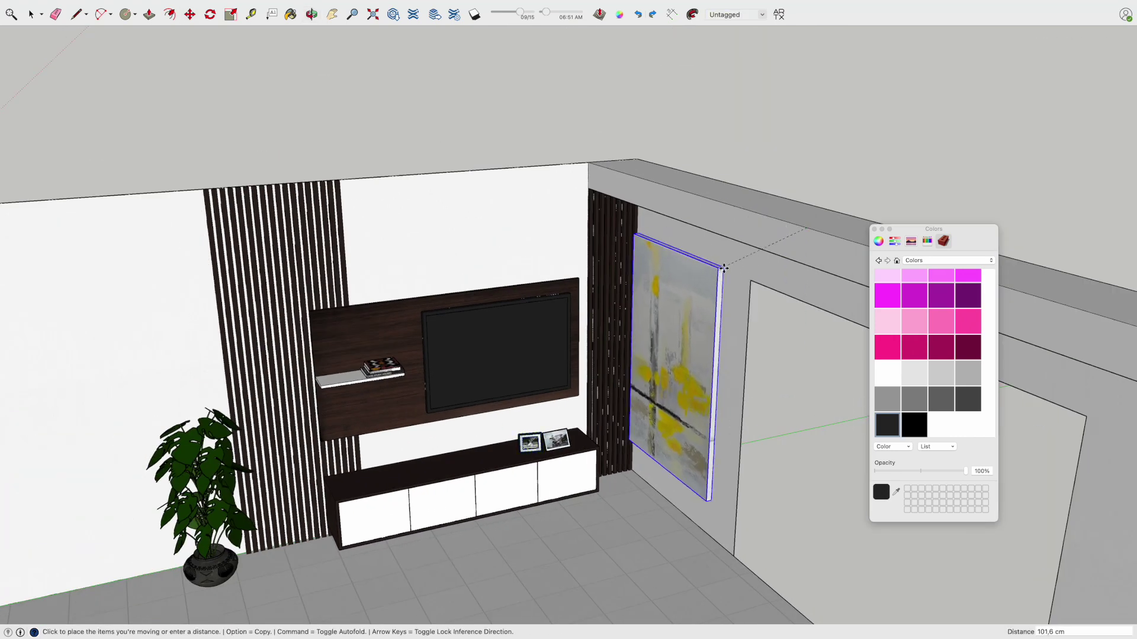
scroll(747, 244, "up", 3)
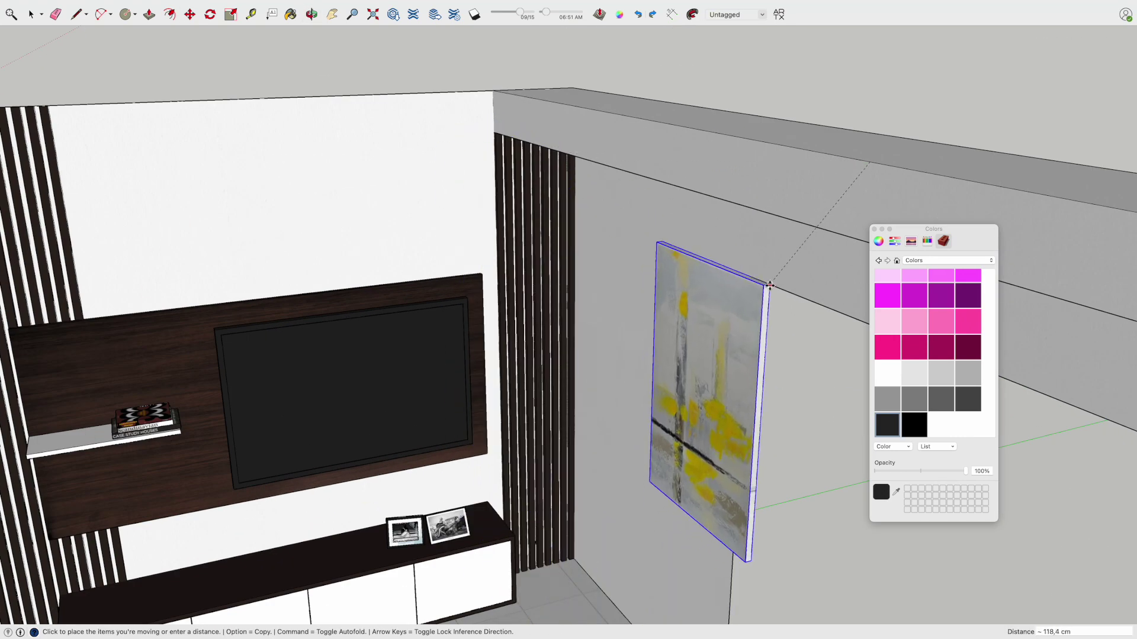
left_click(686, 253)
- Scale the painting down to 0.71 and set it just beyond the slatted panel
key("s")
left_click(676, 503)
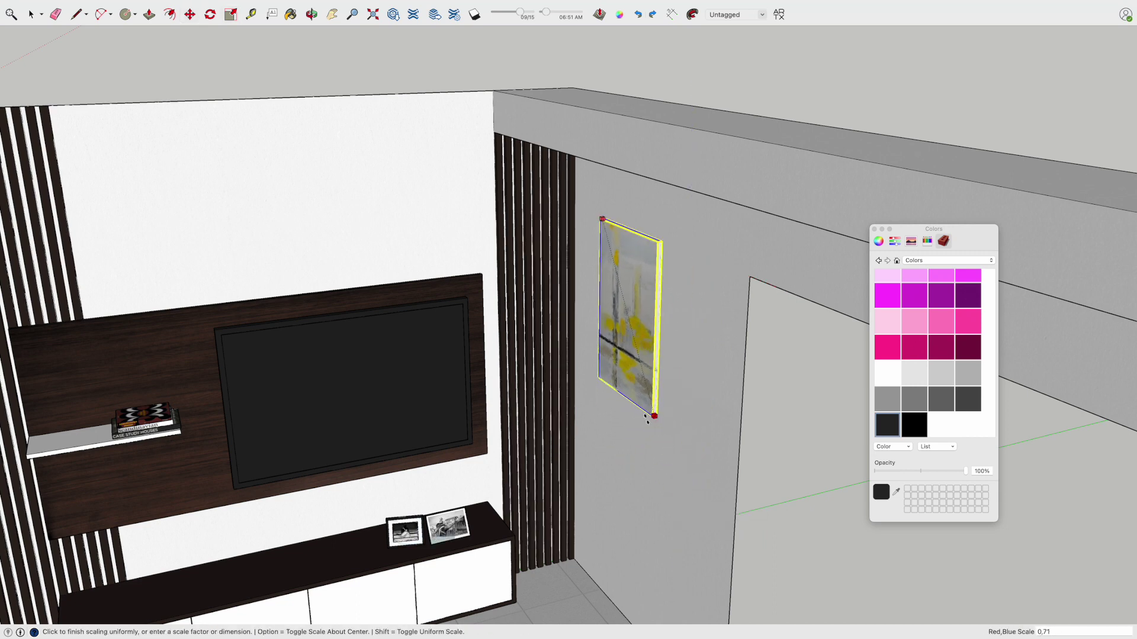
left_click(657, 240)
left_click(682, 262)
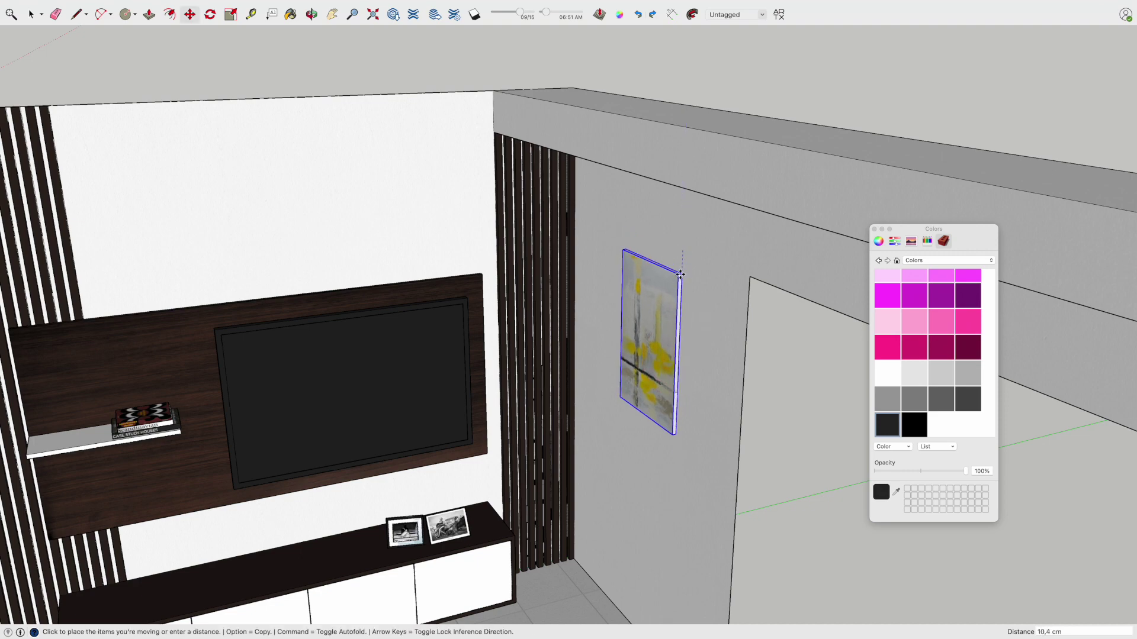
left_click(679, 311)
- Orbit out to a lower, more frontal view of the room
middle_click_drag(676, 336, 535, 290)
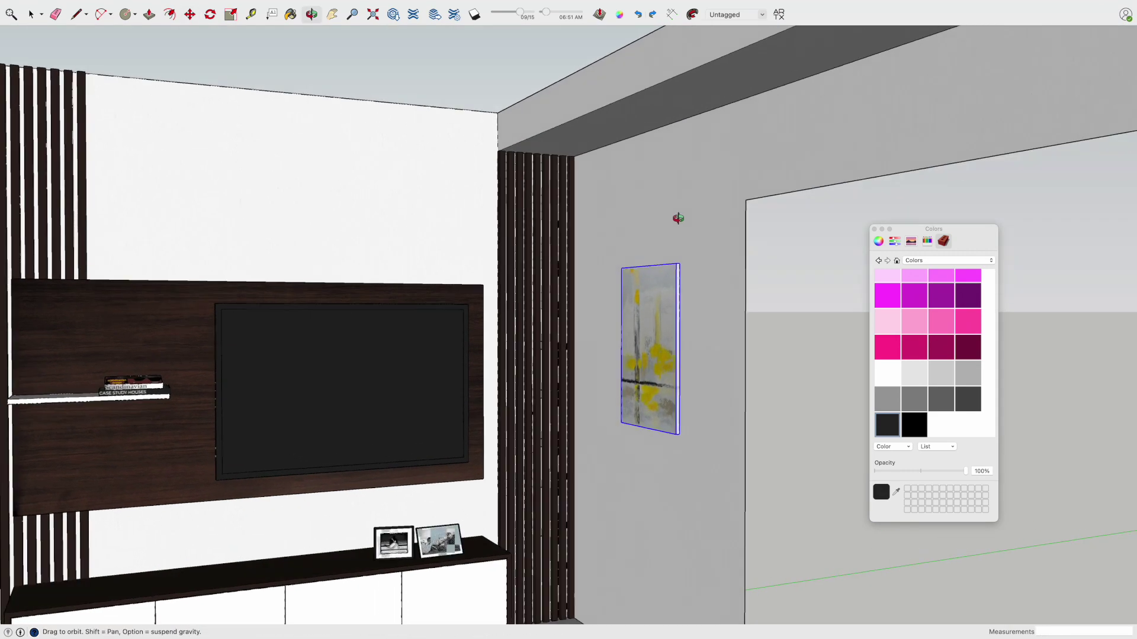
scroll(534, 290, "down", 5)
scroll(698, 285, "down", 10)
middle_click_drag(698, 284, 601, 378)
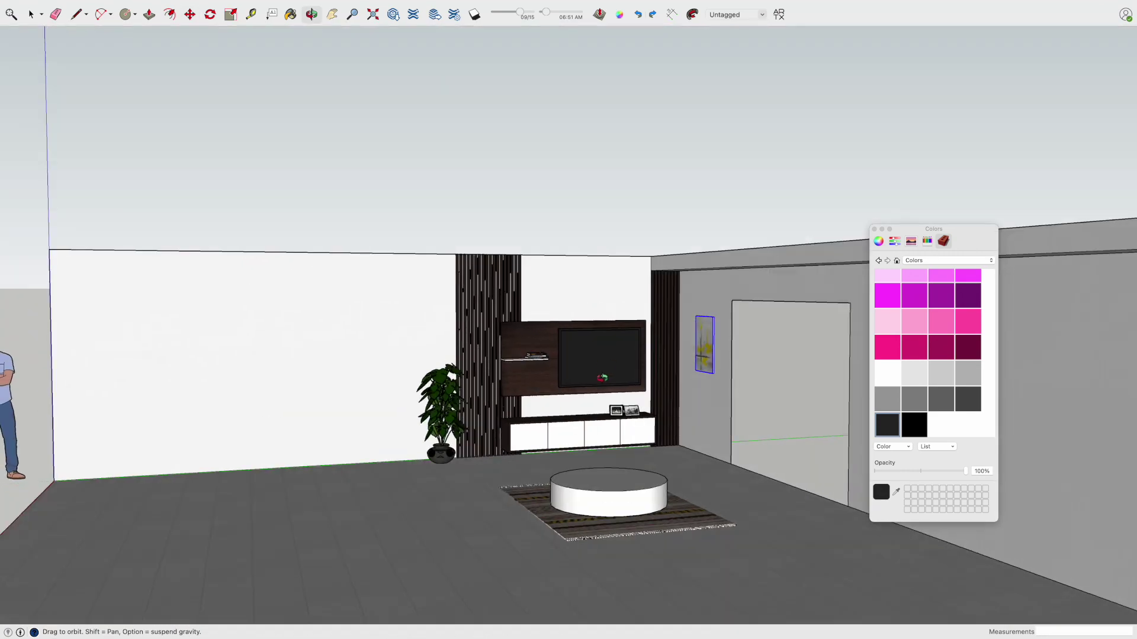
scroll(602, 378, "up", 3)
- Search 3D Warehouse for 'living room' and browse the results
left_click(411, 11)
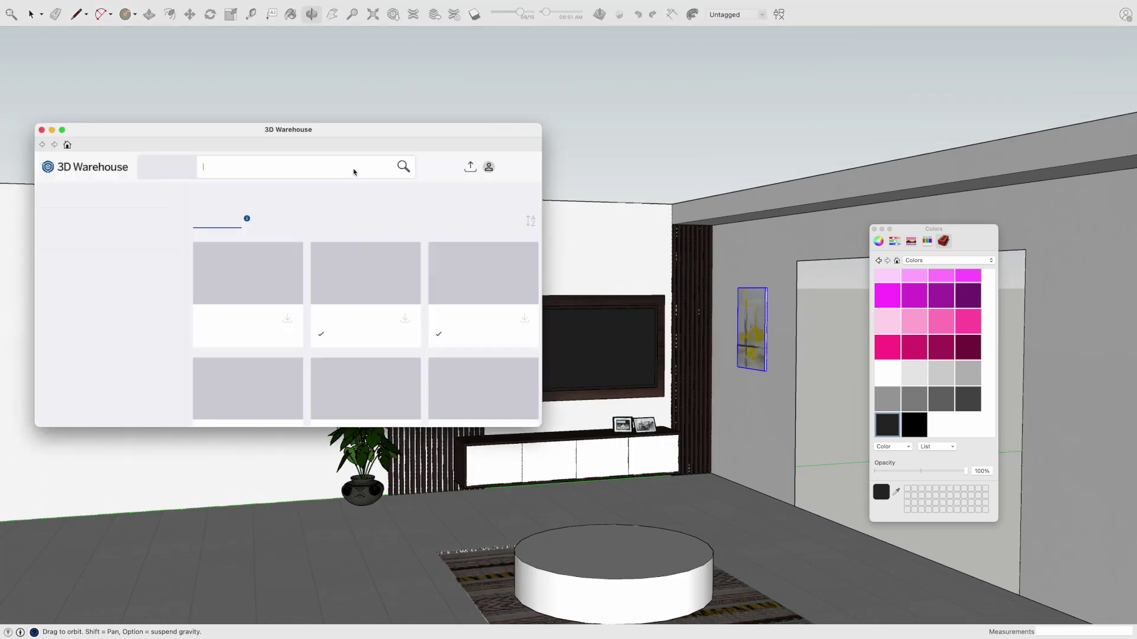
type("living room")
key("Return")
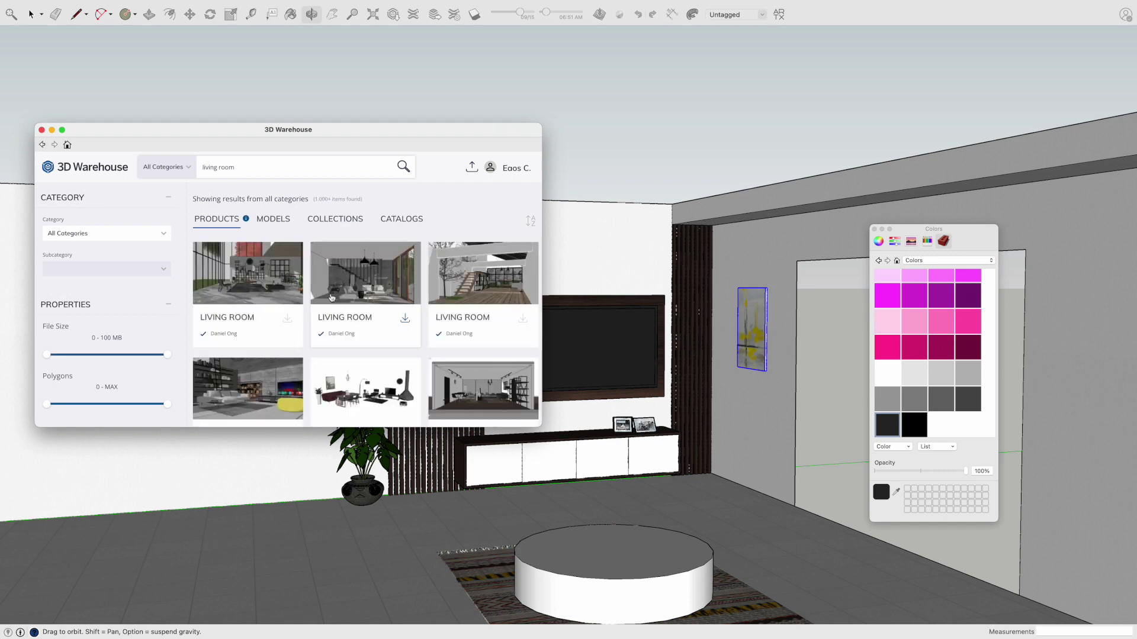
scroll(320, 291, "down", 5)
scroll(321, 292, "down", 5)
scroll(321, 292, "down", 5)
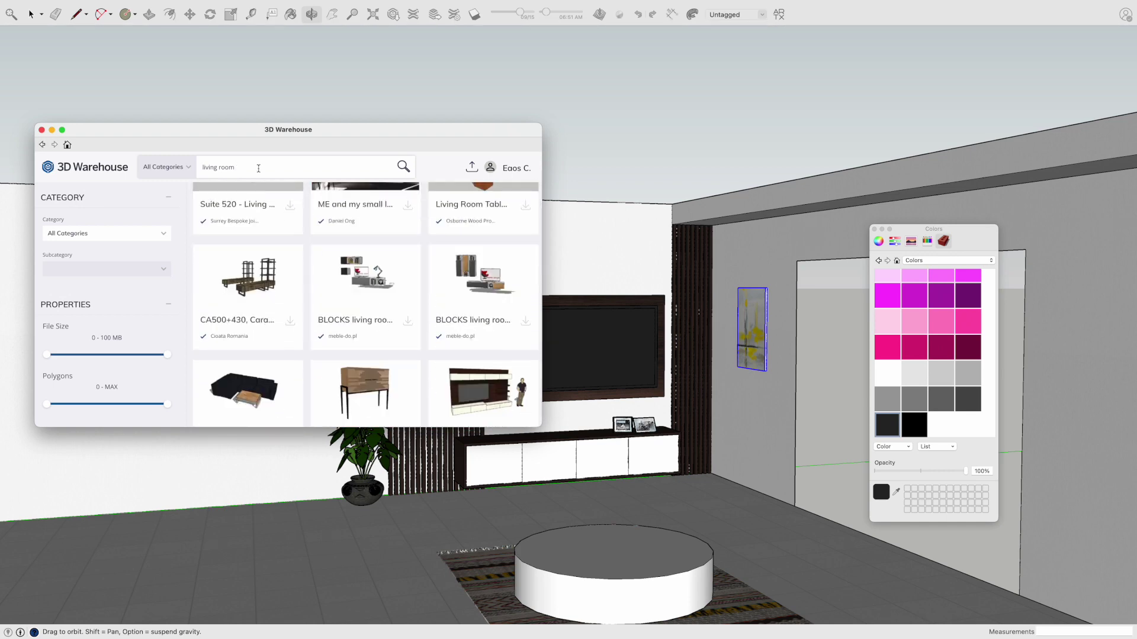
- Try a 'blinder' search, then search 'living room' again
key("BackSpace")
key("Return")
scroll(242, 186, "down", 3)
scroll(241, 186, "up", 3)
scroll(241, 186, "down", 3)
double_click(198, 164)
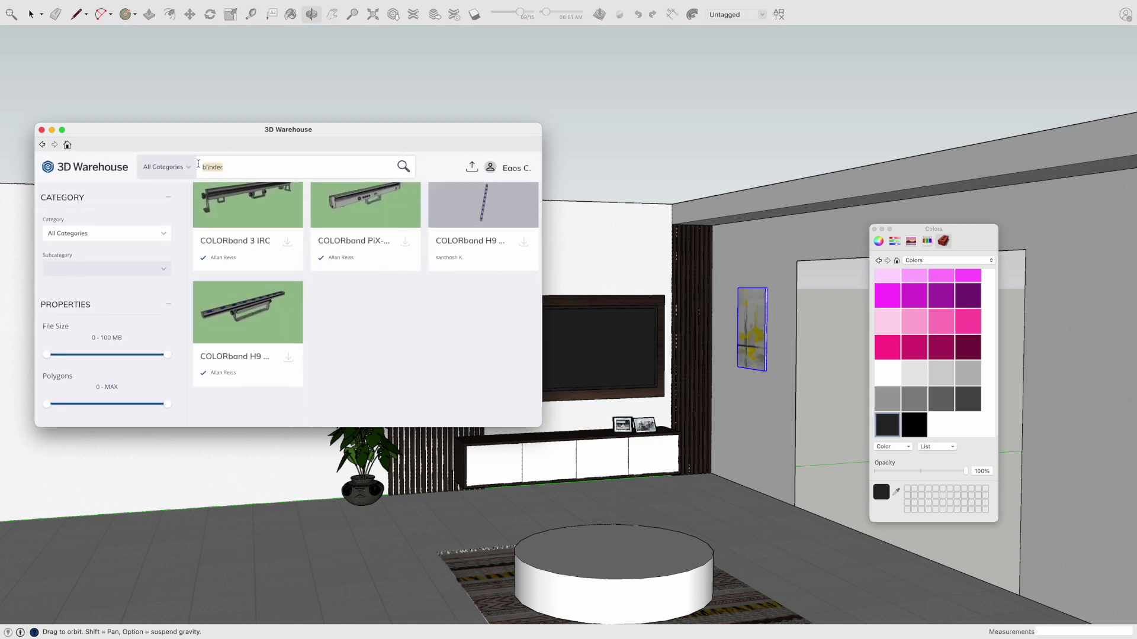
type("living room")
key("Return")
- Download the Sofá Margot – Maisofá sofa set into the model
scroll(439, 325, "down", 5)
scroll(438, 325, "down", 5)
scroll(439, 325, "down", 5)
scroll(438, 324, "down", 5)
scroll(438, 321, "down", 5)
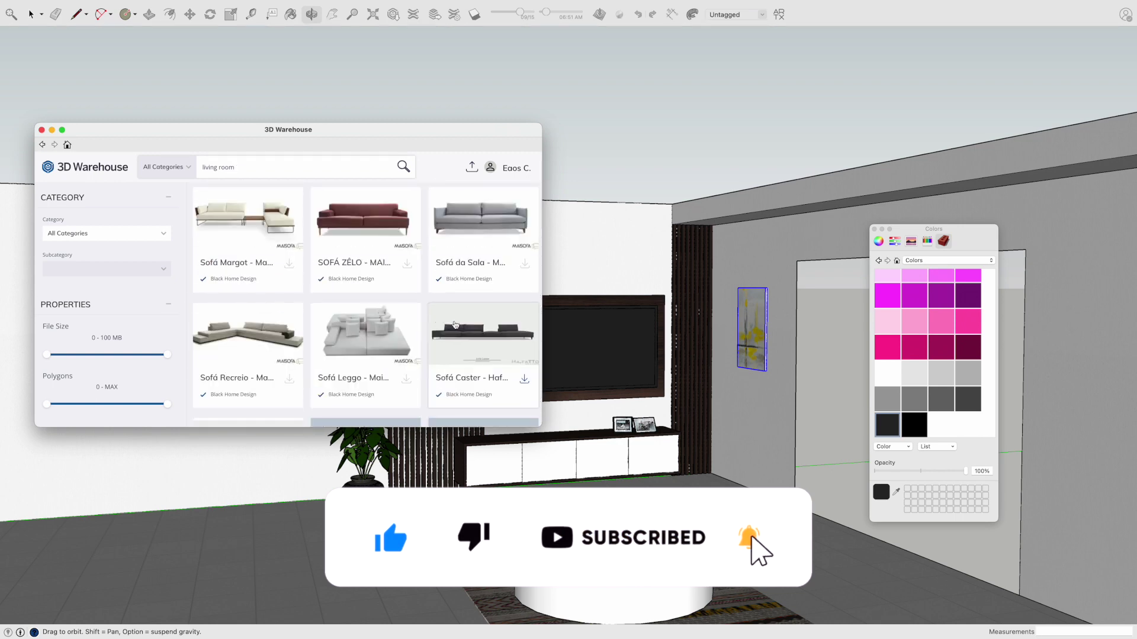
left_click(283, 237)
left_click(375, 373)
left_click(566, 220)
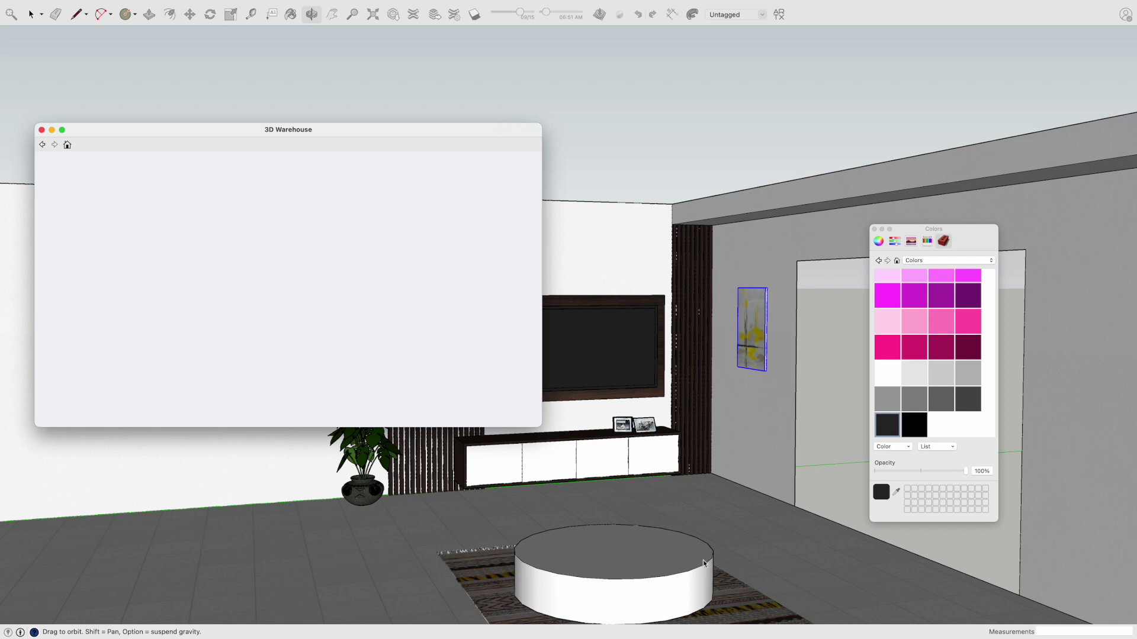
- Move the small ottoman beside the sofa and chaise group
scroll(888, 560, "down", 10)
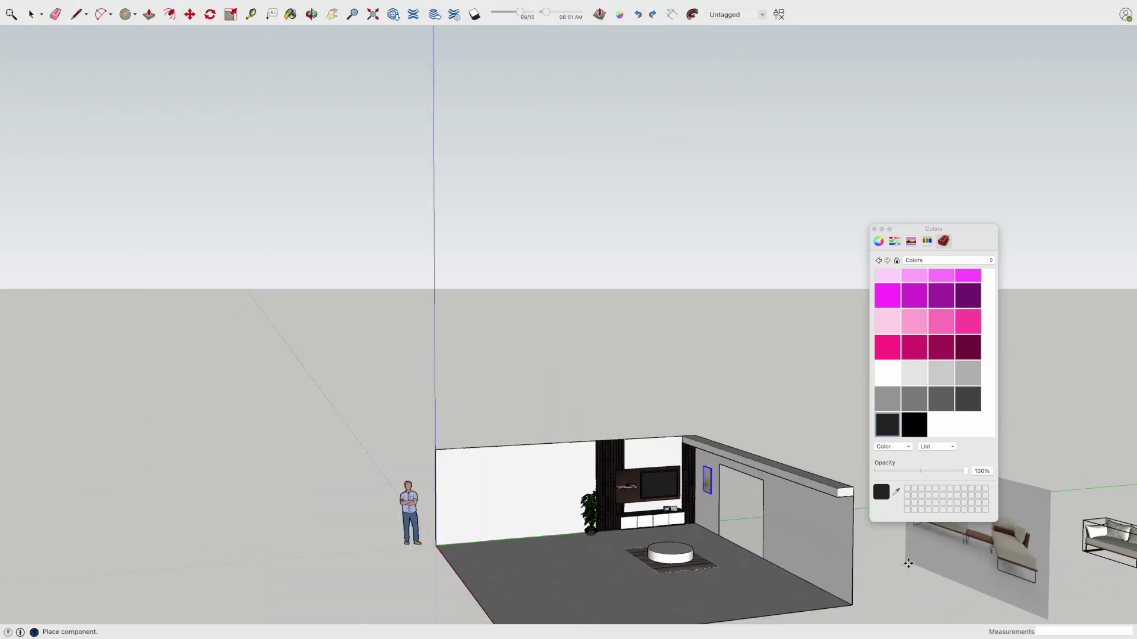
scroll(907, 566, "down", 5)
middle_click_drag(770, 533, 543, 440, "shift")
scroll(543, 440, "up", 5)
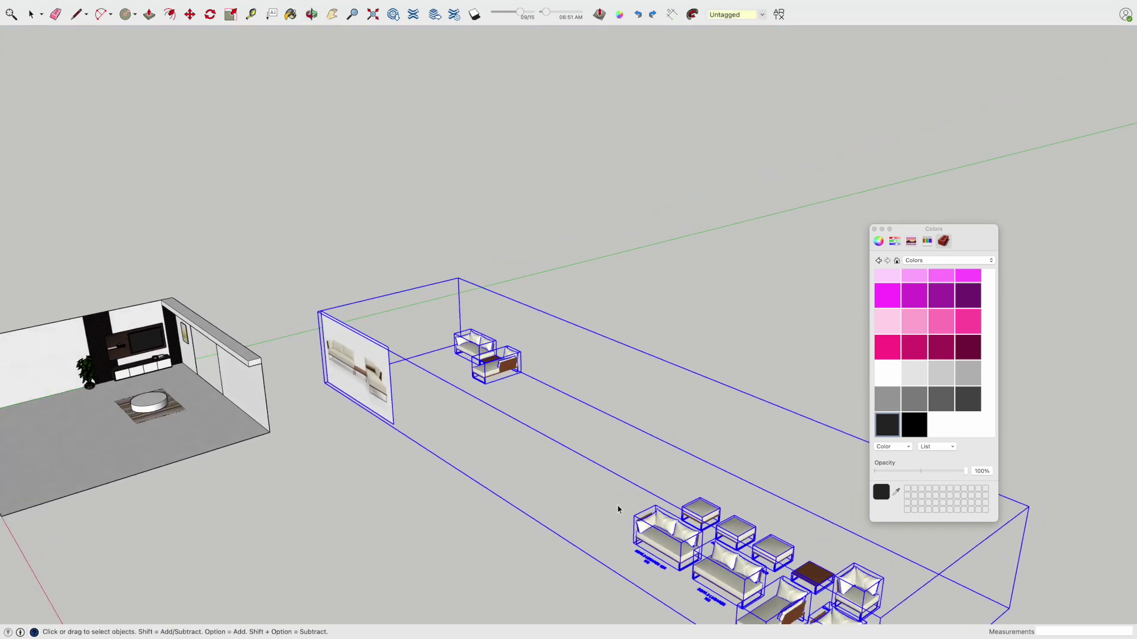
middle_click_drag(617, 505, 795, 523)
middle_click_drag(643, 472, 527, 448, "shift")
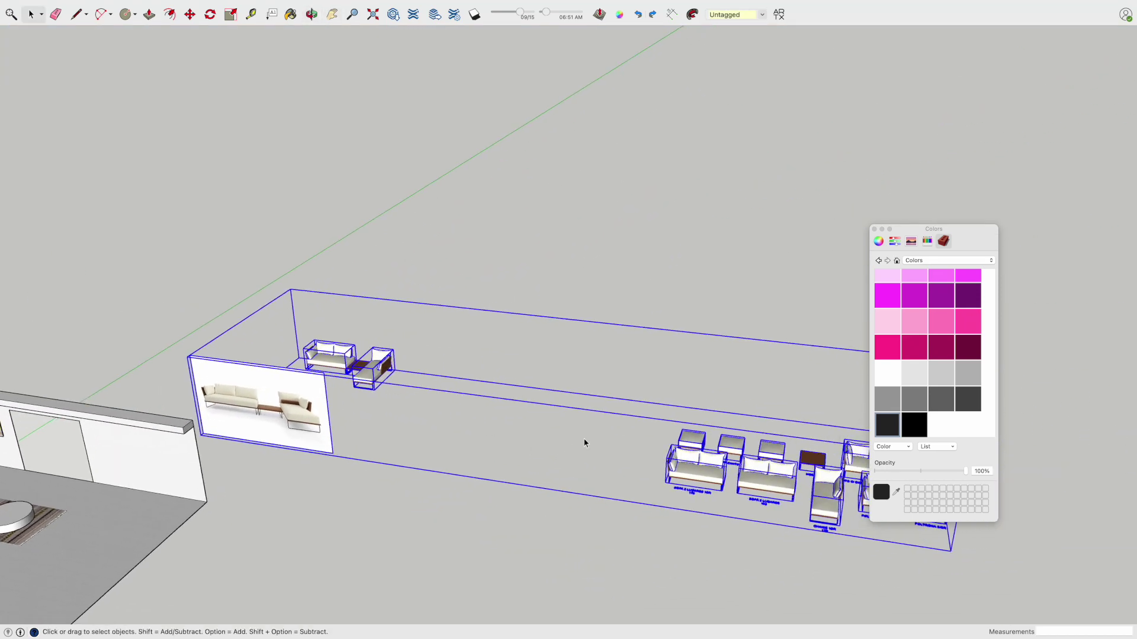
middle_click_drag(749, 450, 559, 442, "shift")
scroll(618, 446, "up", 4)
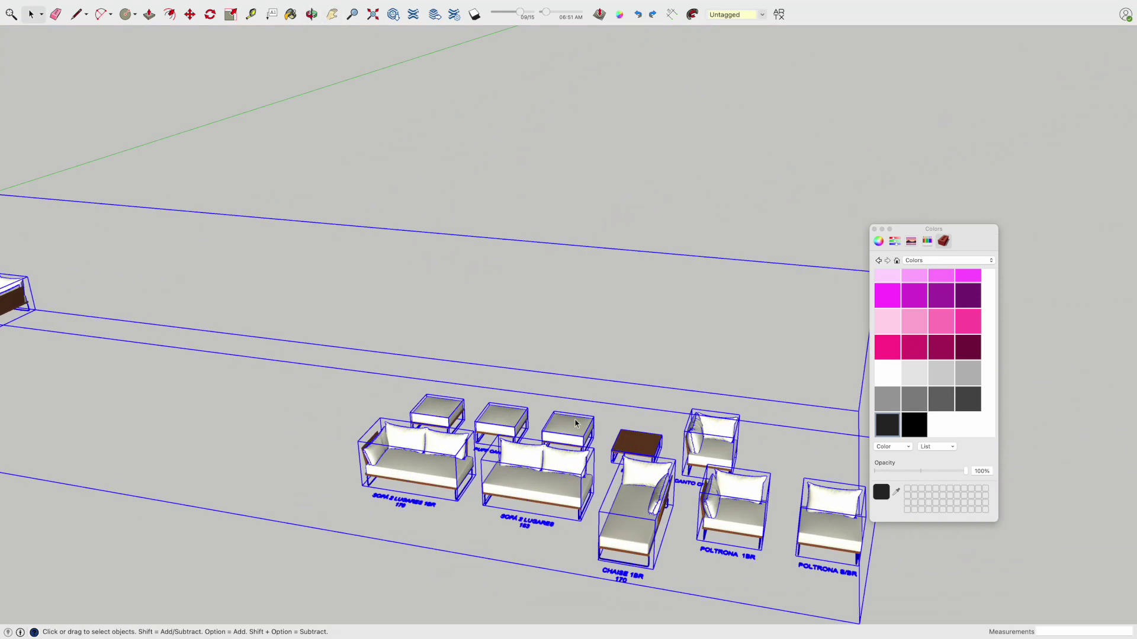
left_click(565, 439)
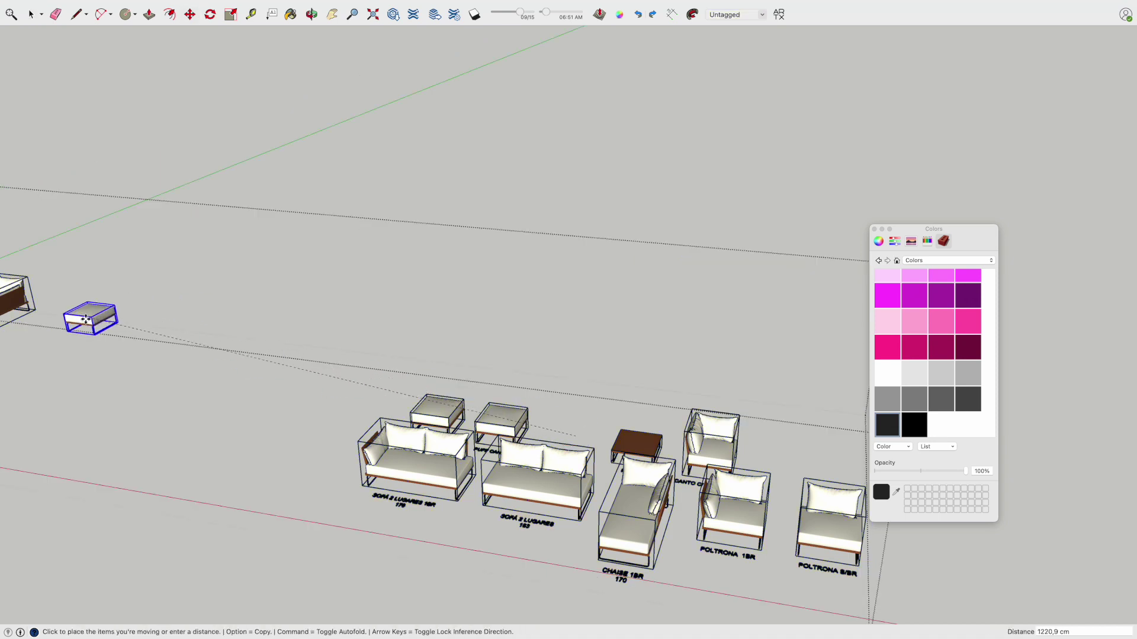
left_click(384, 377)
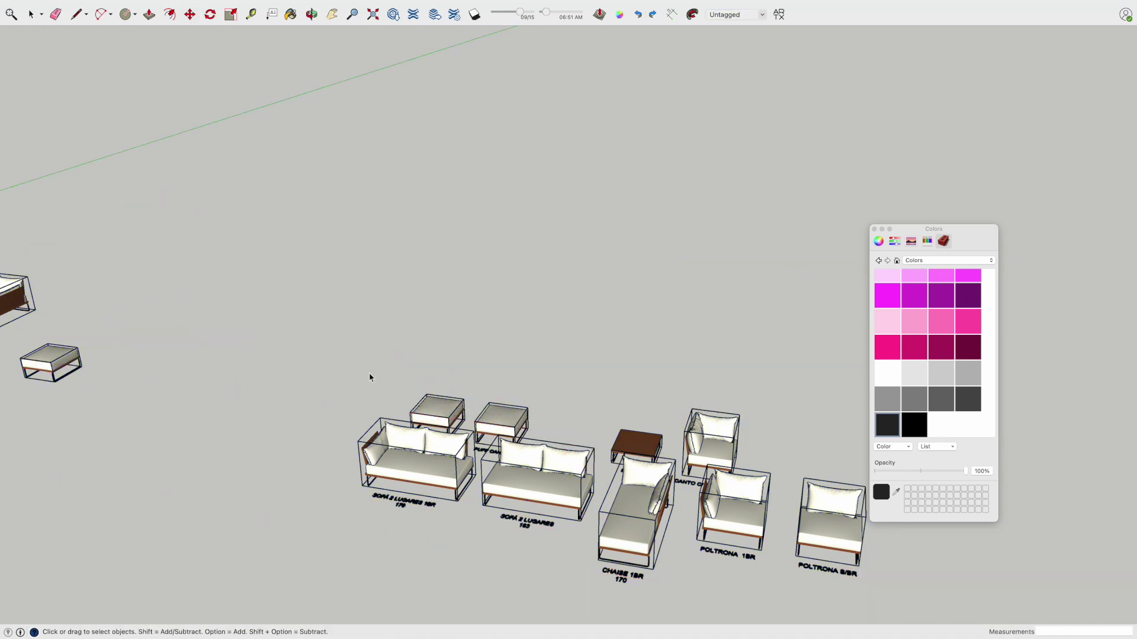
- Edit the sofa group and delete its preview image
left_click(508, 458)
double_click(509, 457)
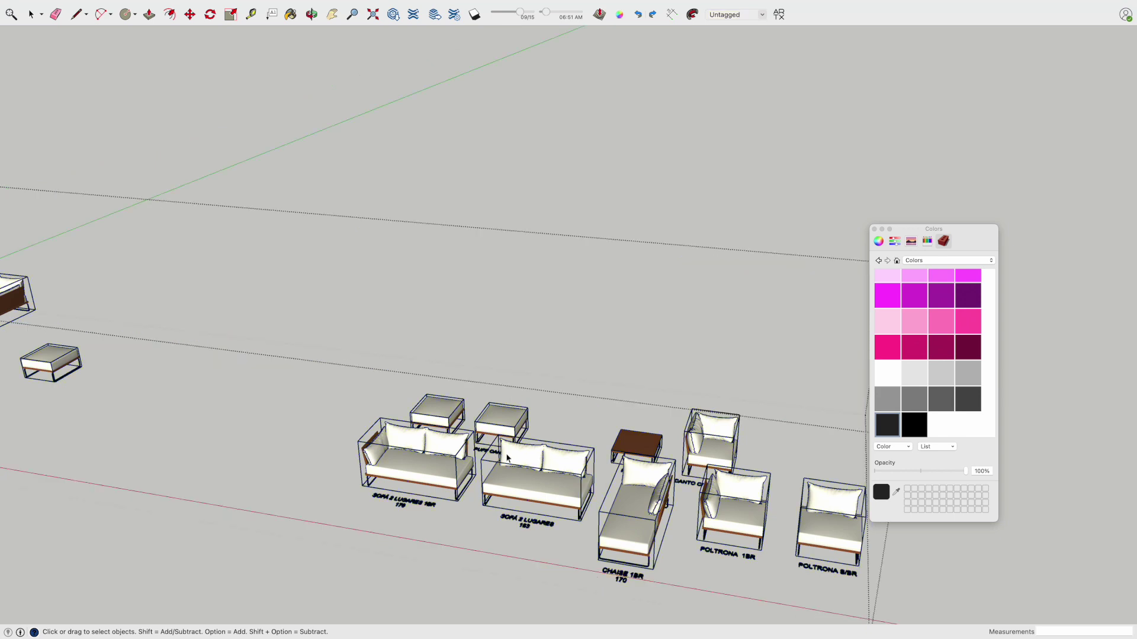
scroll(876, 613, "down", 3)
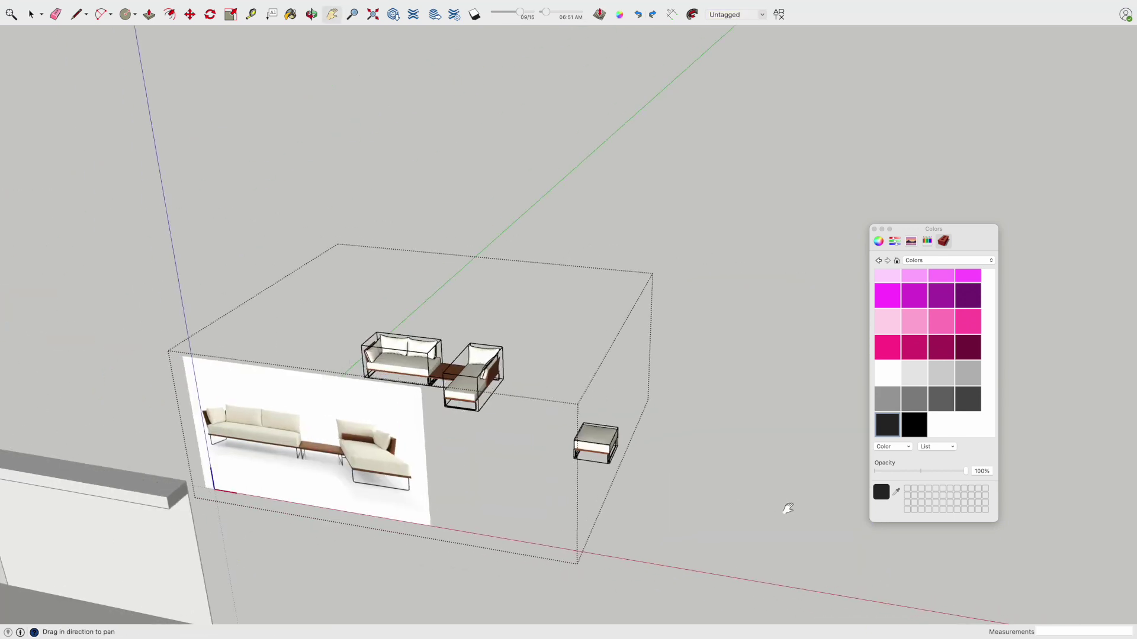
middle_click_drag(387, 509, 573, 526)
key("Delete")
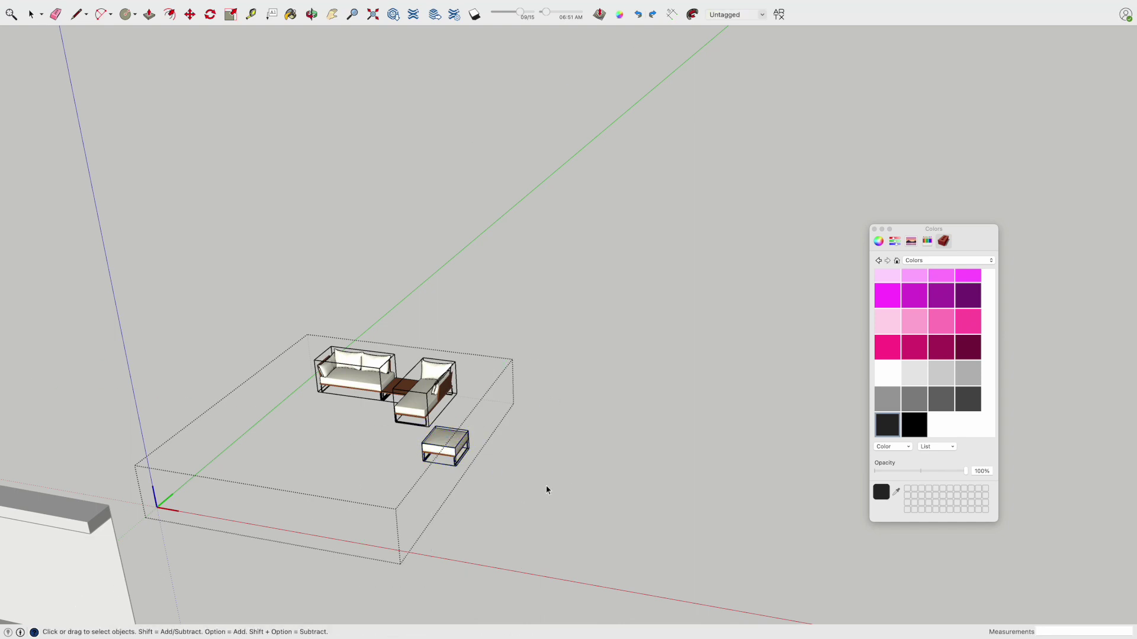
key("Escape")
- Pick up the sofa group to move it toward the room
middle_click_drag(568, 355, 818, 246, "shift")
key("m")
left_click(747, 278)
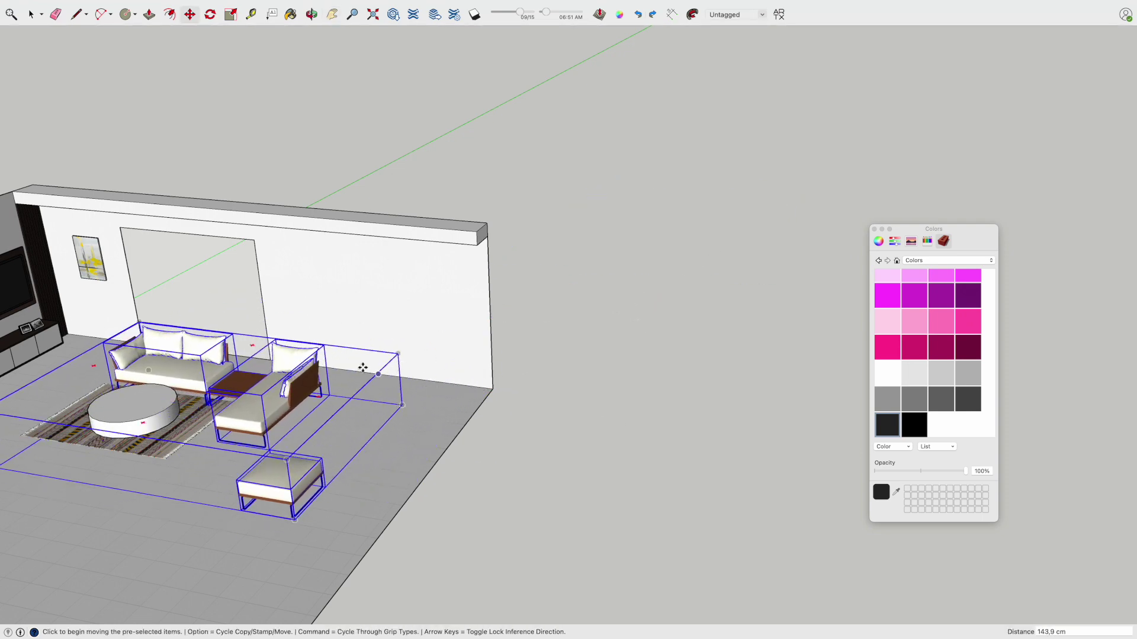
- Rotate the sofa group -90° to face the TV wall
left_click(319, 395)
left_click(173, 457)
middle_click_drag(183, 422, 535, 408, "shift")
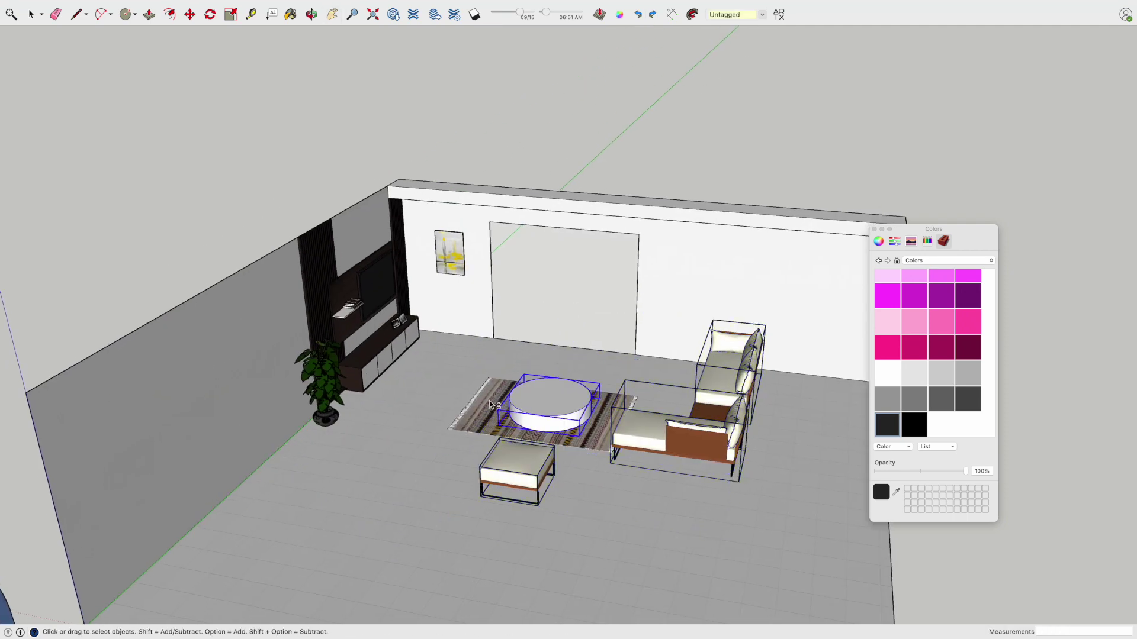
- Reposition the coffee table and rug, then the sofas, so they sit together
key("m")
left_click(543, 416)
left_click(558, 389)
left_click(559, 389)
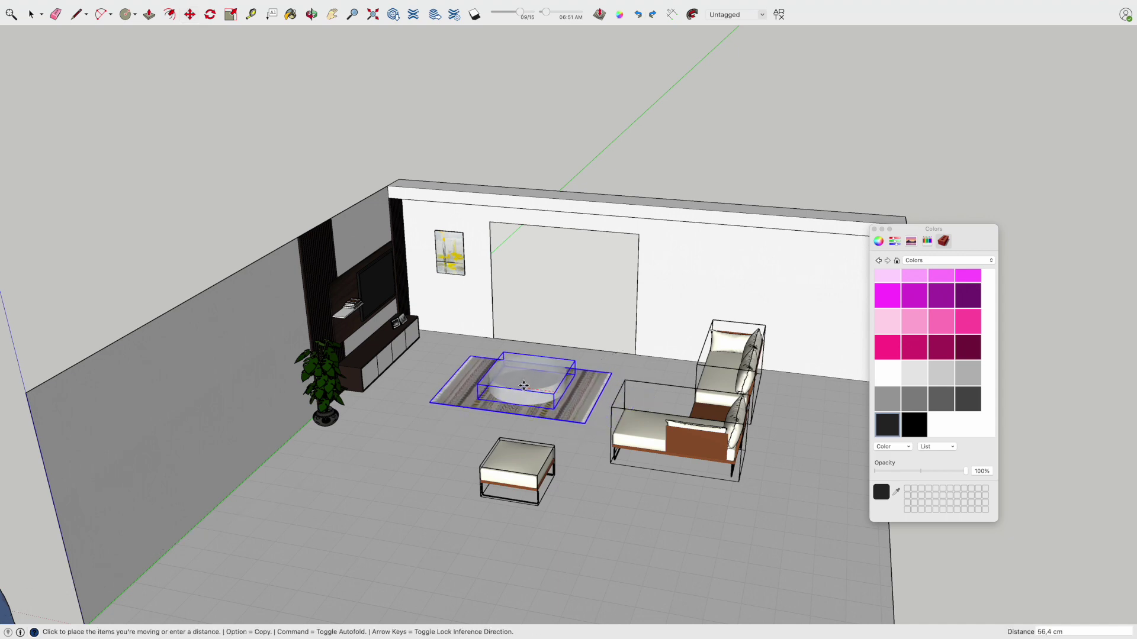
left_click(681, 439)
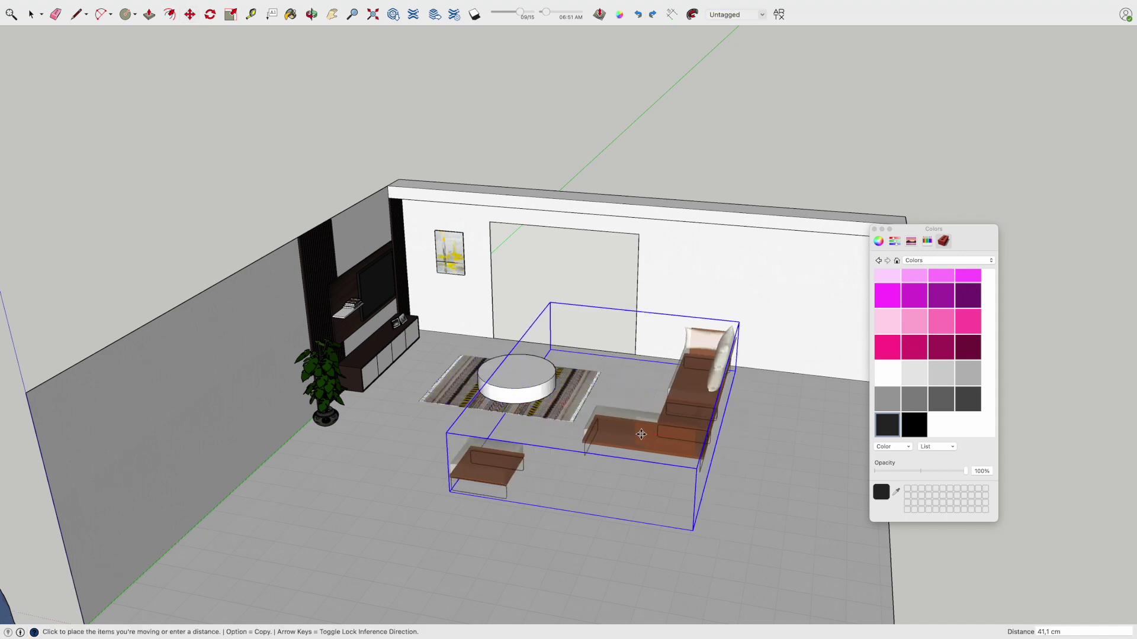
left_click(656, 416)
key("space")
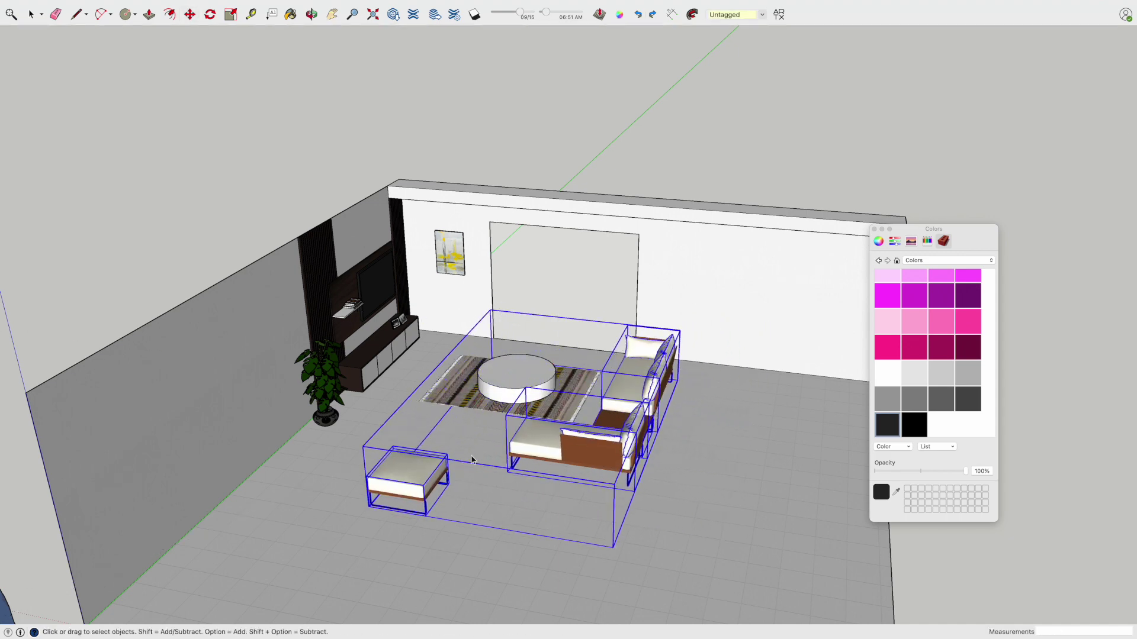
- Open the ottoman-and-sofa group for editing and view it from a new angle
double_click(435, 483)
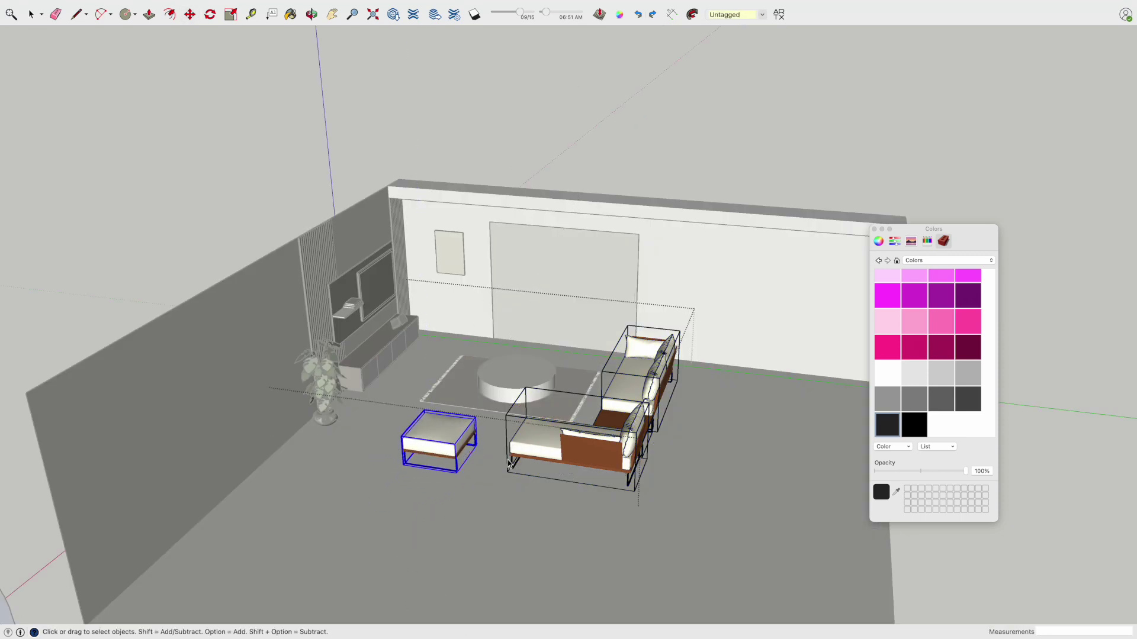
scroll(508, 463, "down", 5)
middle_click_drag(508, 464, 657, 319)
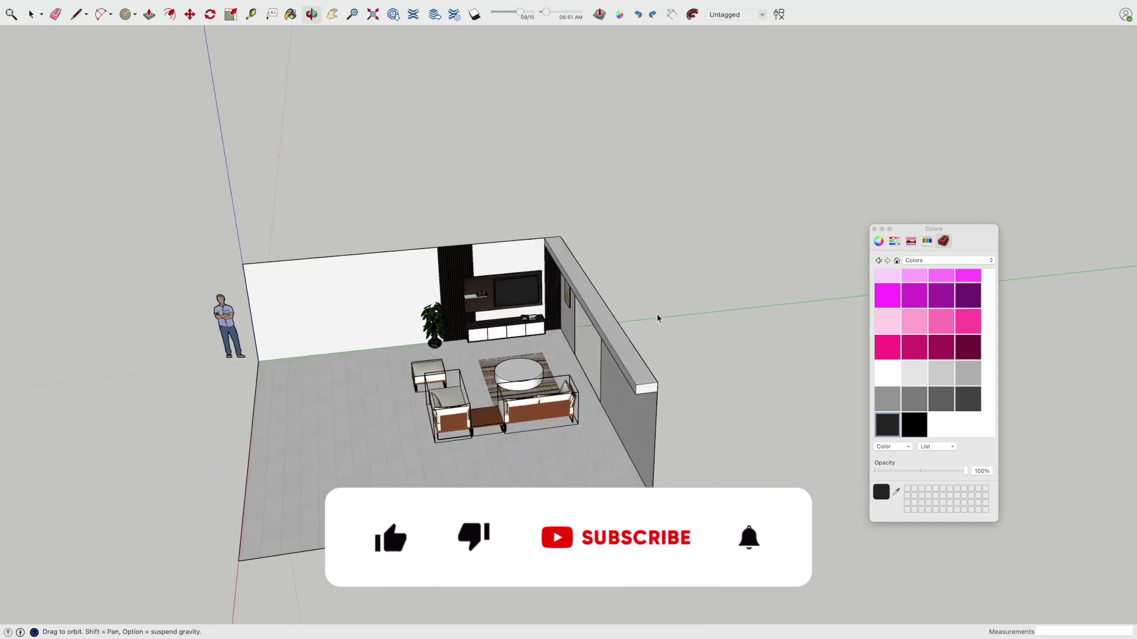
key("space")
scroll(484, 422, "up", 5)
scroll(524, 334, "down", 3)
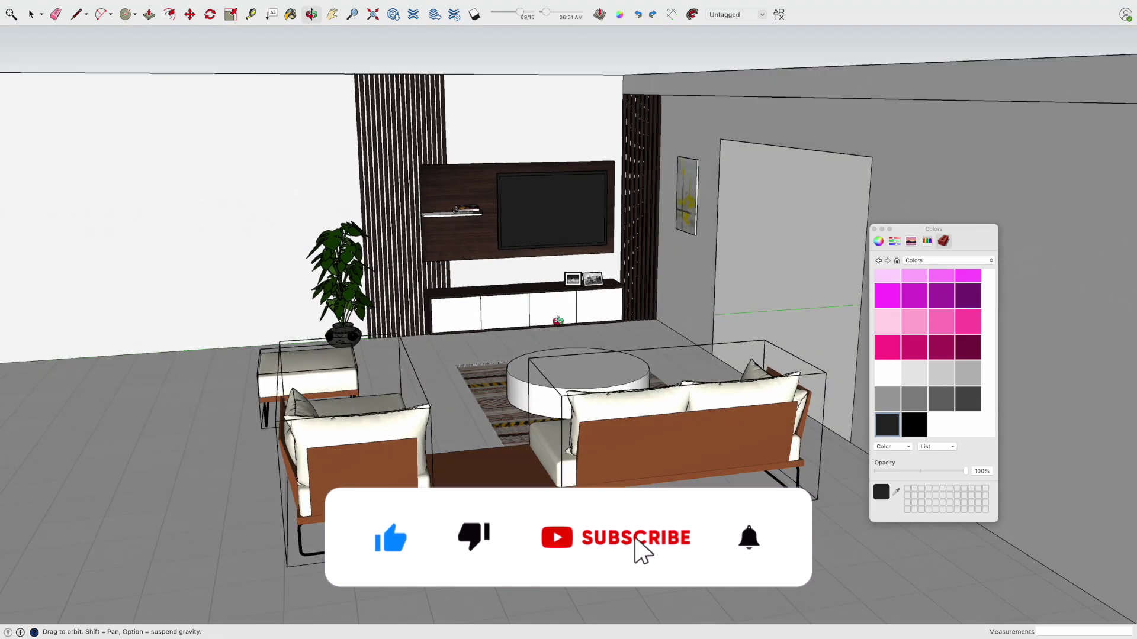
middle_click_drag(524, 335, 508, 292)
scroll(507, 293, "down", 3)
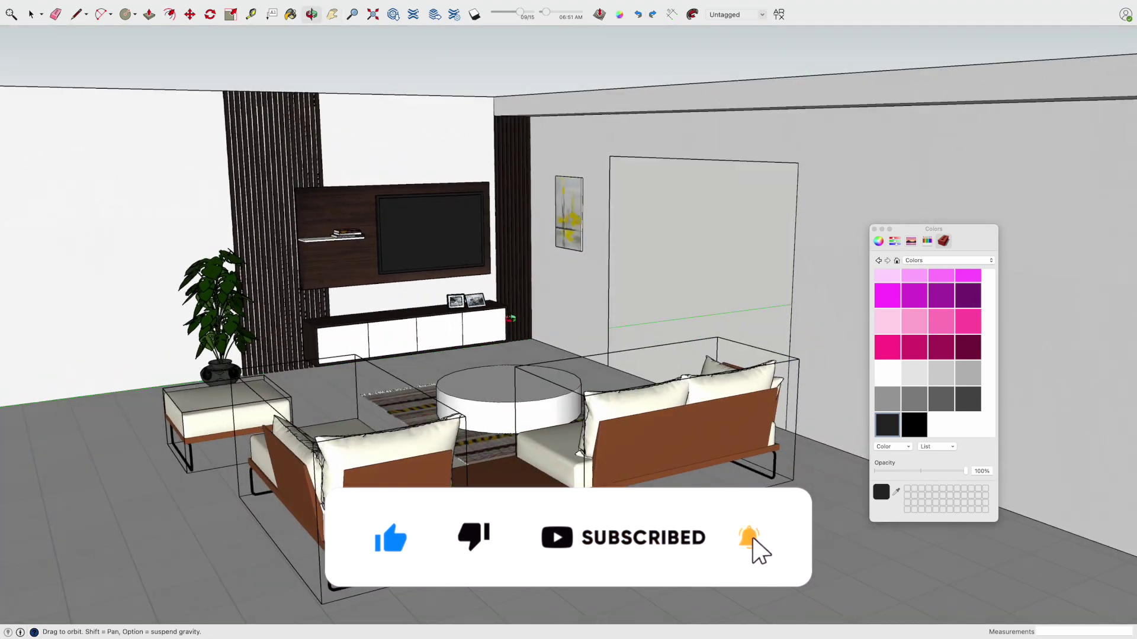
scroll(508, 293, "down", 10)
key("space")
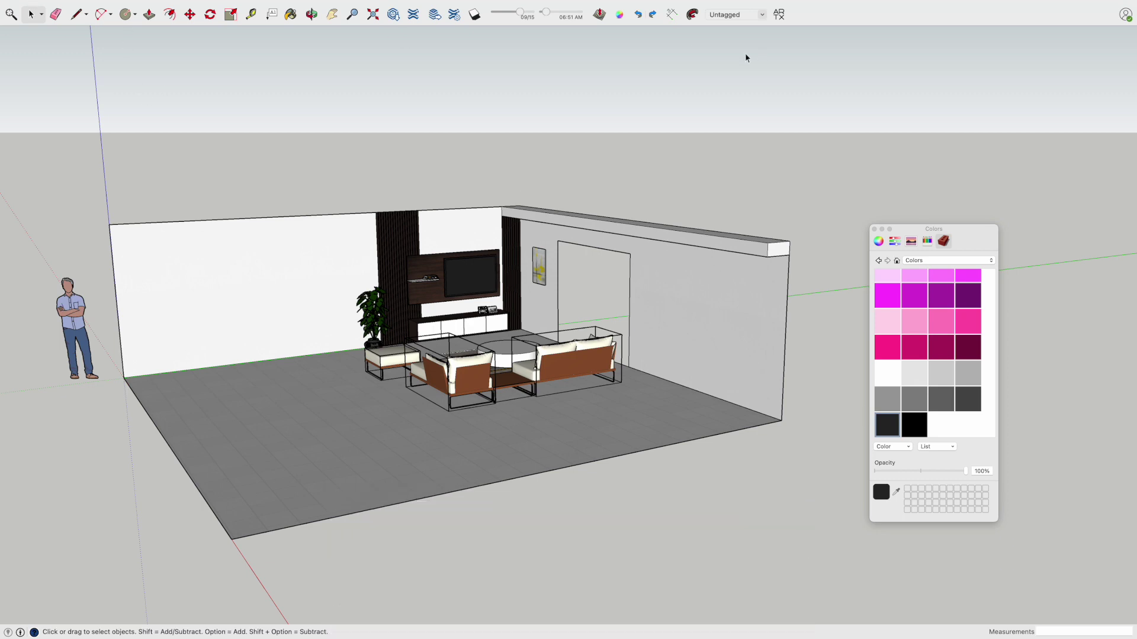